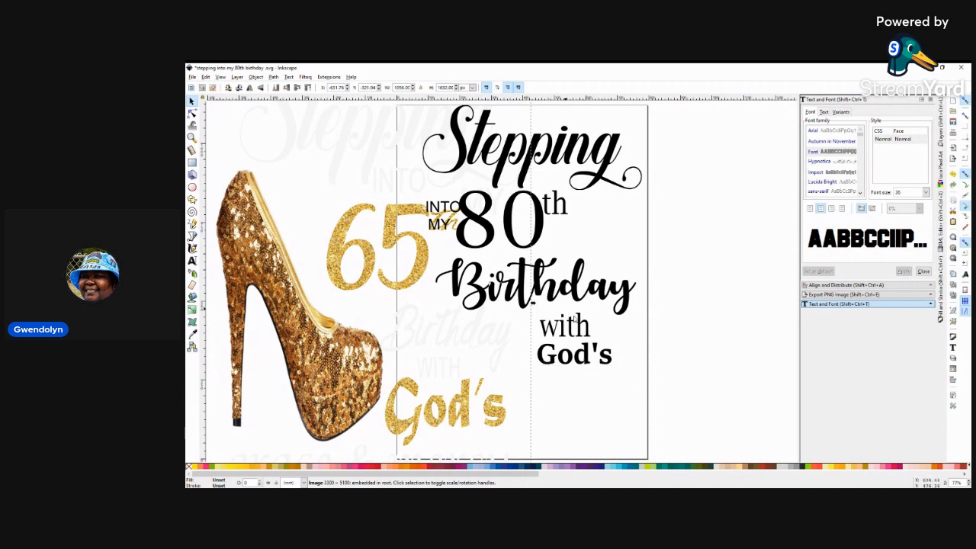
Select all the characters of the black "God's" text below "with" for editing
left_click(612, 363)
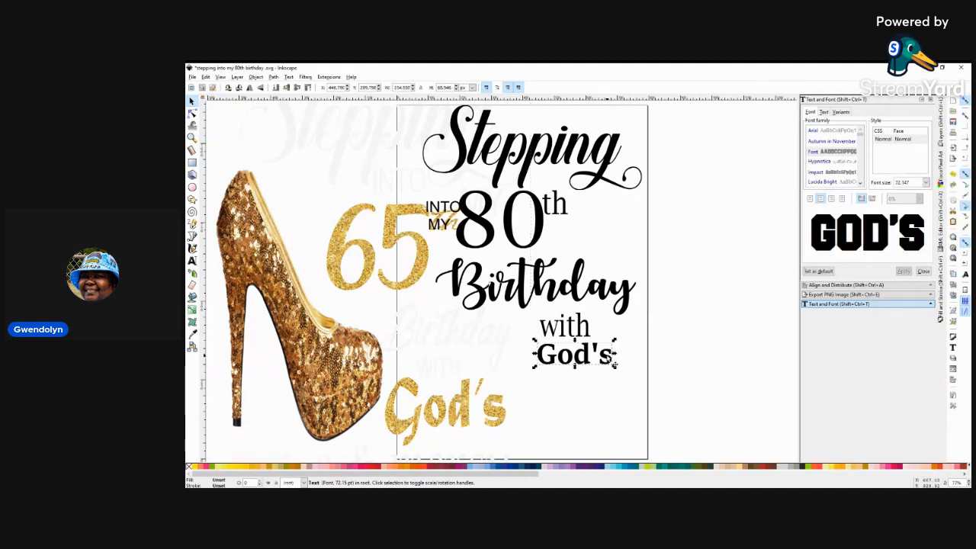
double_click(614, 363)
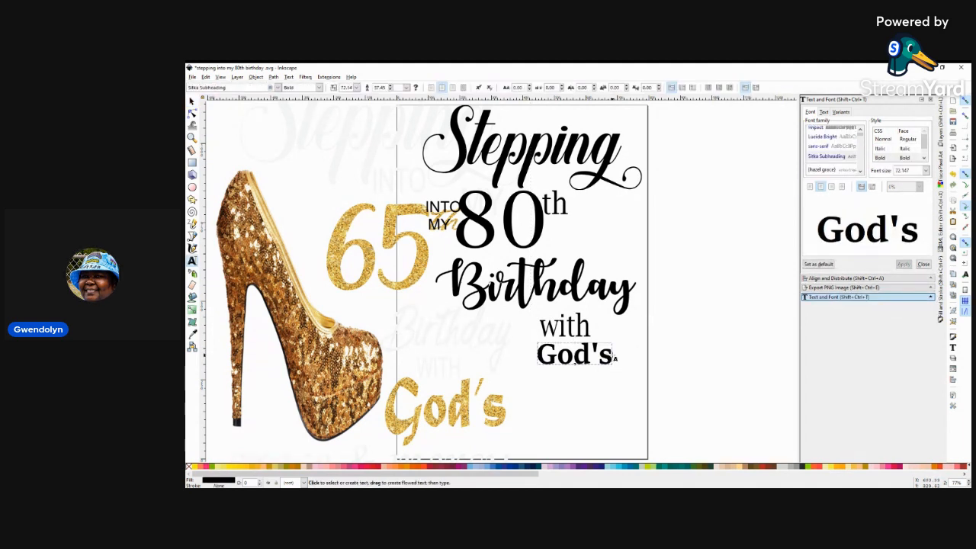
left_click_drag(615, 359, 546, 355)
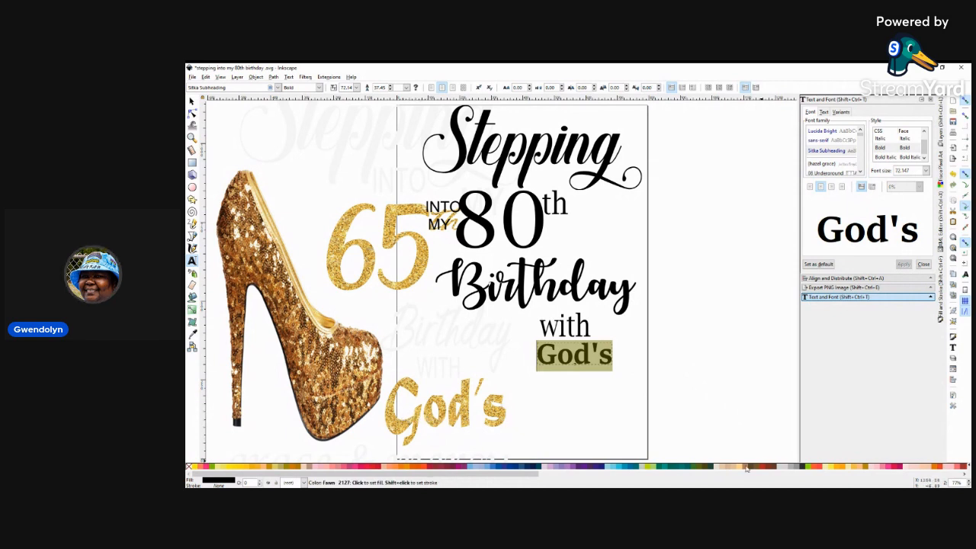
Look through the font families starting with A for one resembling the gold glitter "God's" lettering
left_click(861, 173)
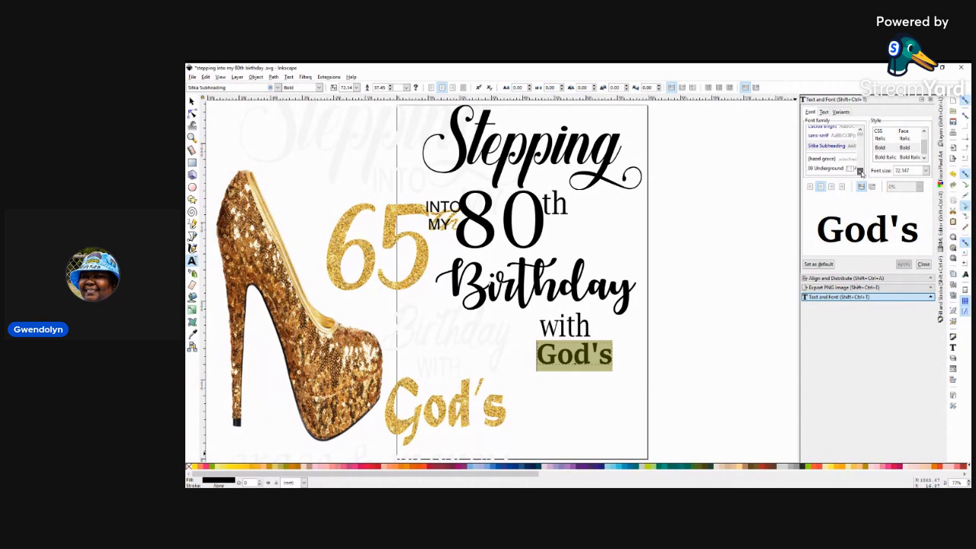
left_click(861, 172)
left_click(861, 173)
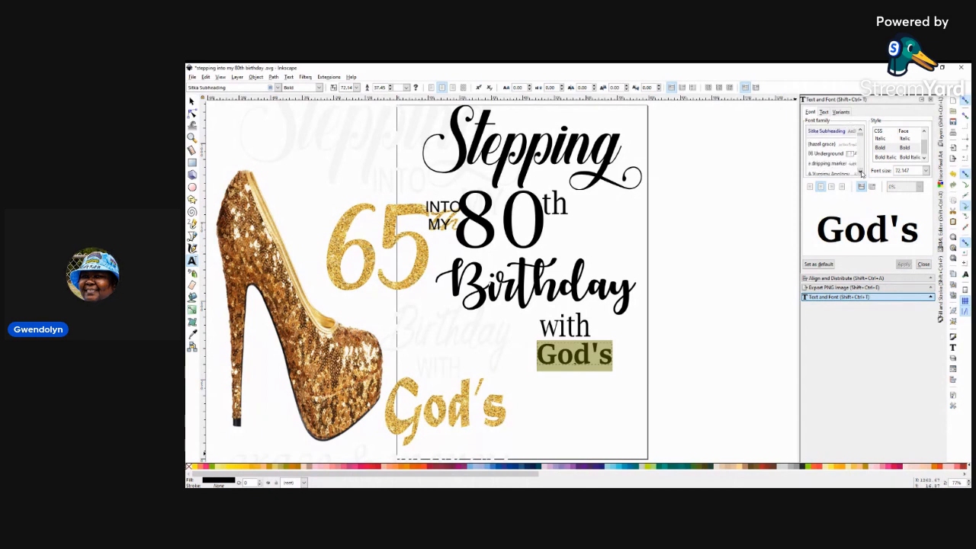
left_click(860, 172)
left_click(861, 172)
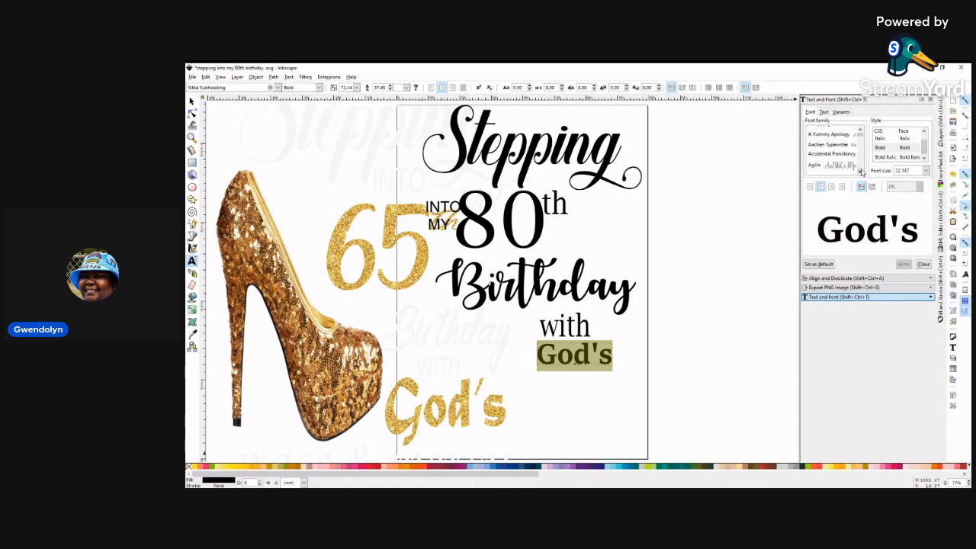
left_click(861, 173)
left_click(861, 173)
left_click(860, 173)
left_click(861, 173)
left_click(861, 173)
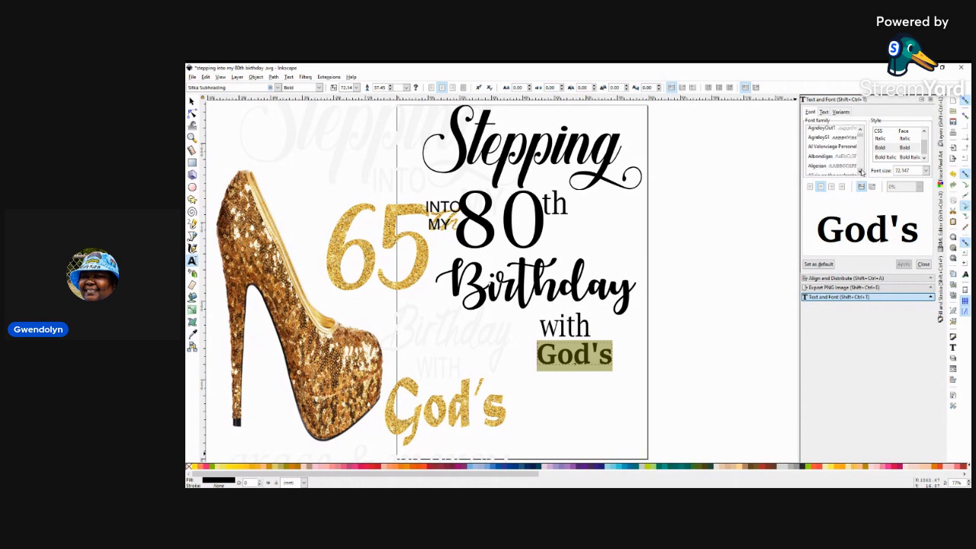
left_click(861, 172)
left_click(861, 172)
left_click(861, 173)
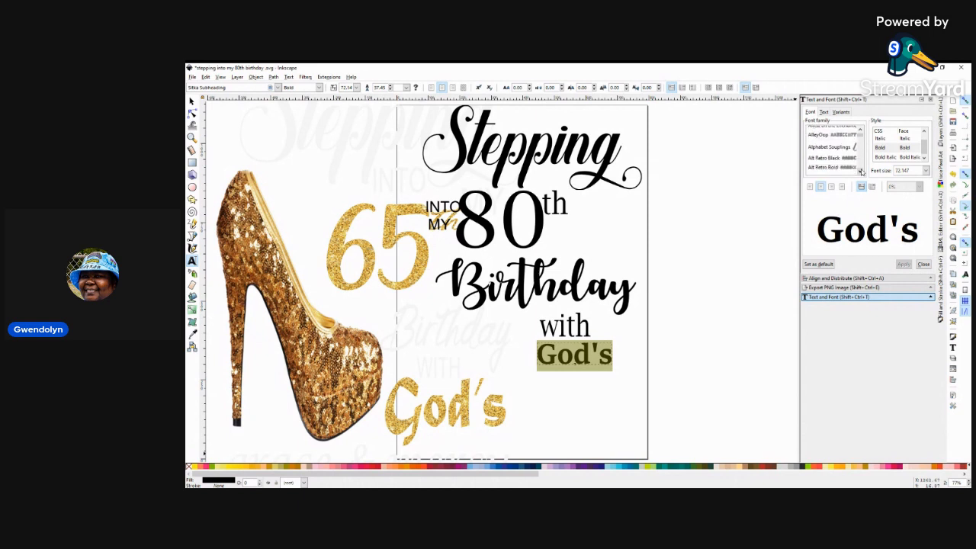
left_click(861, 173)
left_click(861, 172)
left_click(861, 171)
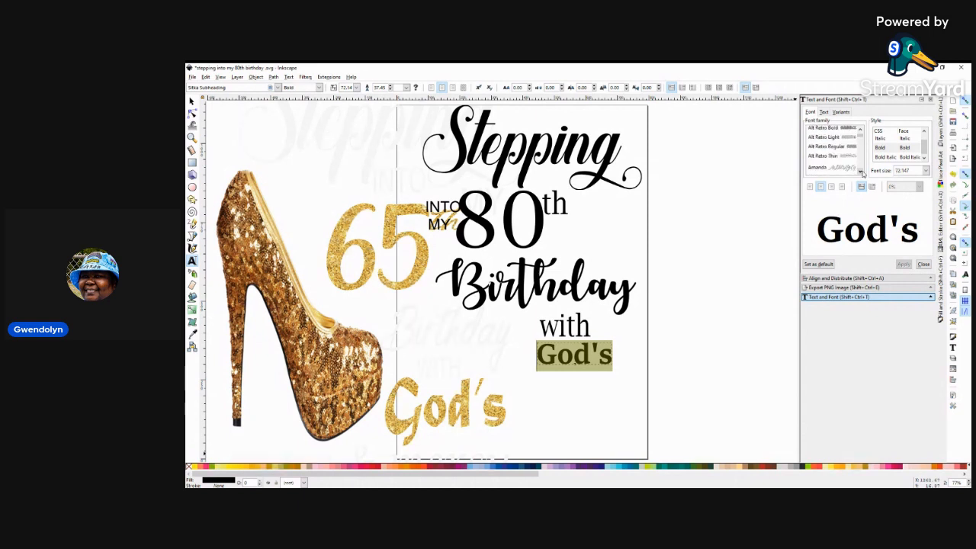
left_click(861, 172)
left_click(861, 171)
left_click(861, 172)
left_click(861, 173)
left_click(861, 172)
left_click(861, 172)
left_click(861, 172)
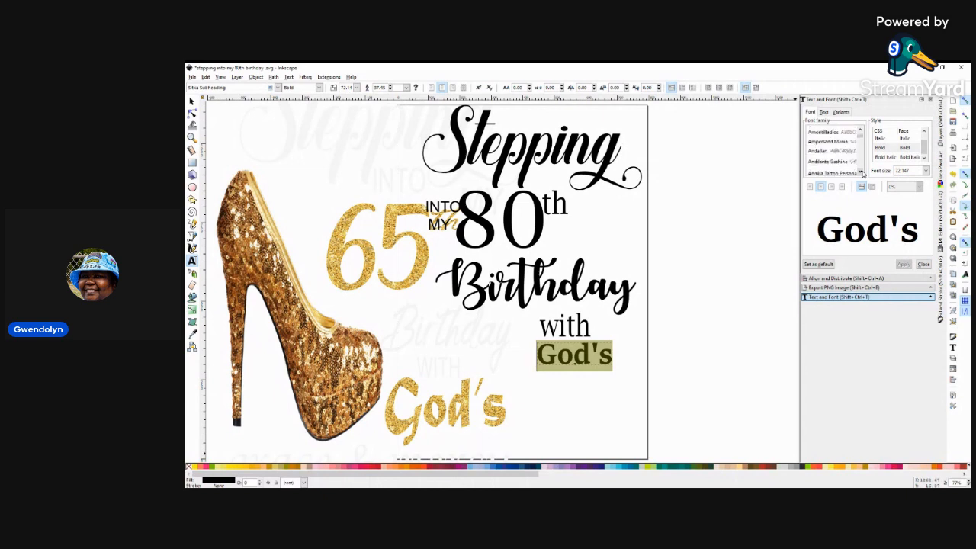
left_click(861, 172)
left_click(861, 172)
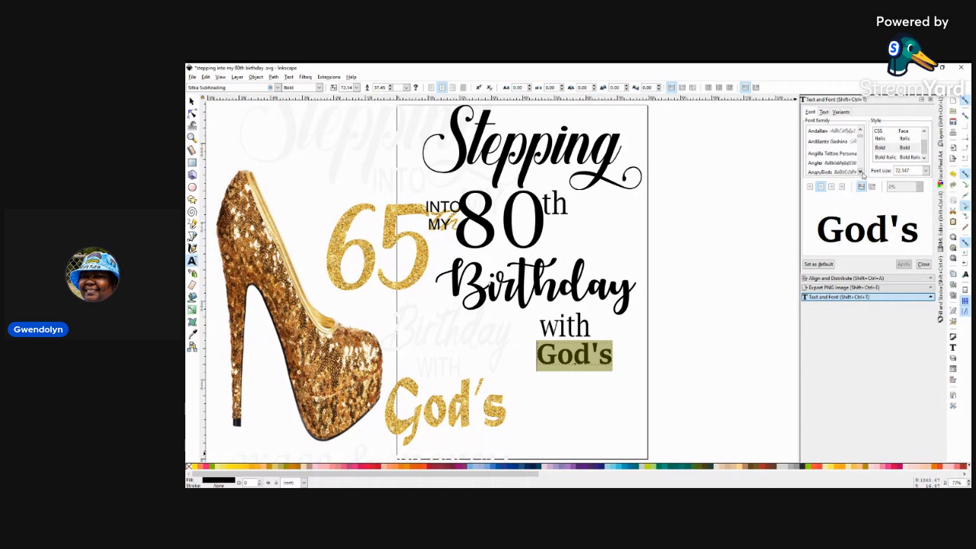
left_click(861, 172)
left_click(861, 172)
left_click(861, 172)
left_click(861, 173)
left_click(861, 173)
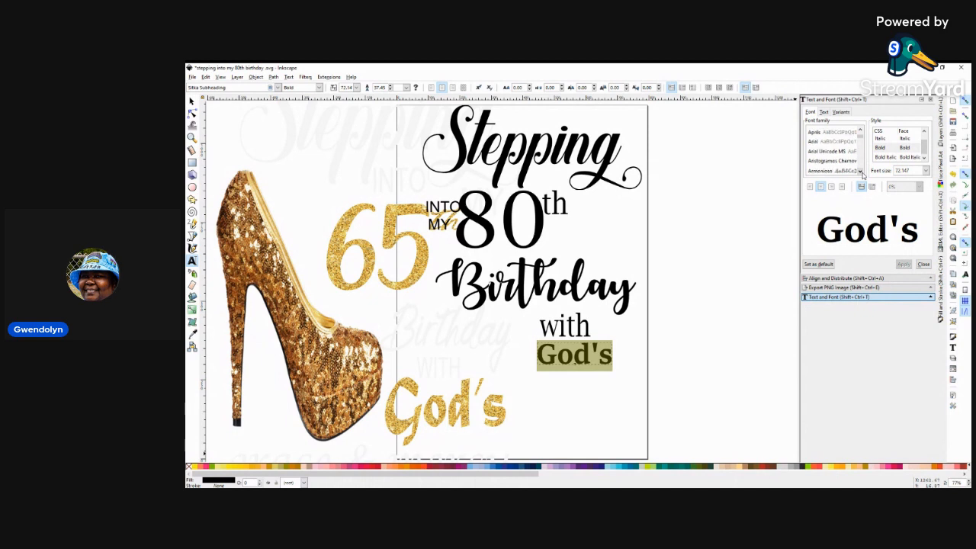
left_click(861, 172)
left_click(861, 173)
left_click(861, 172)
left_click(861, 173)
left_click(860, 172)
left_click(861, 172)
left_click(861, 173)
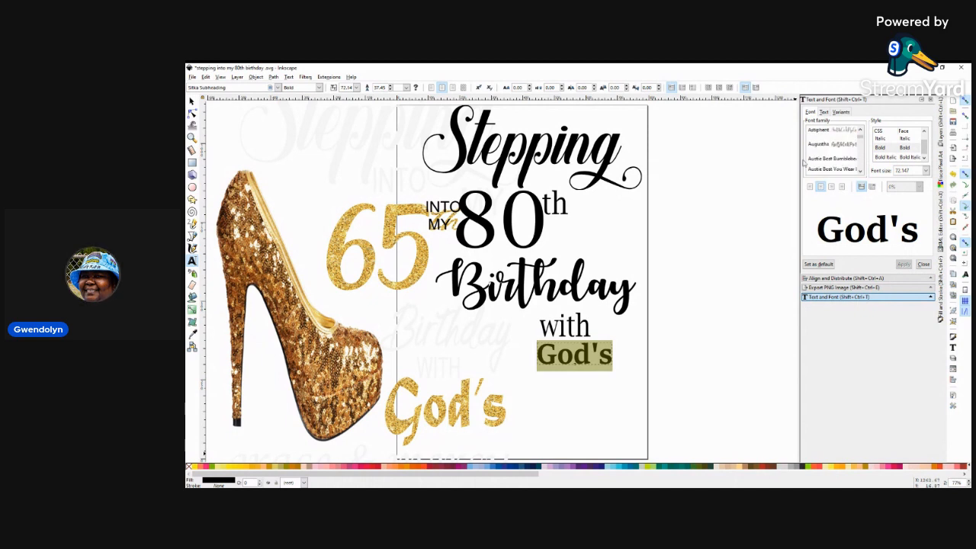
Preview "God's" in Austie Bost, Autumn in November, Baby Eskimo Kisses, Bahnschrift and the script font listed below Bahnschrift
left_click(829, 159)
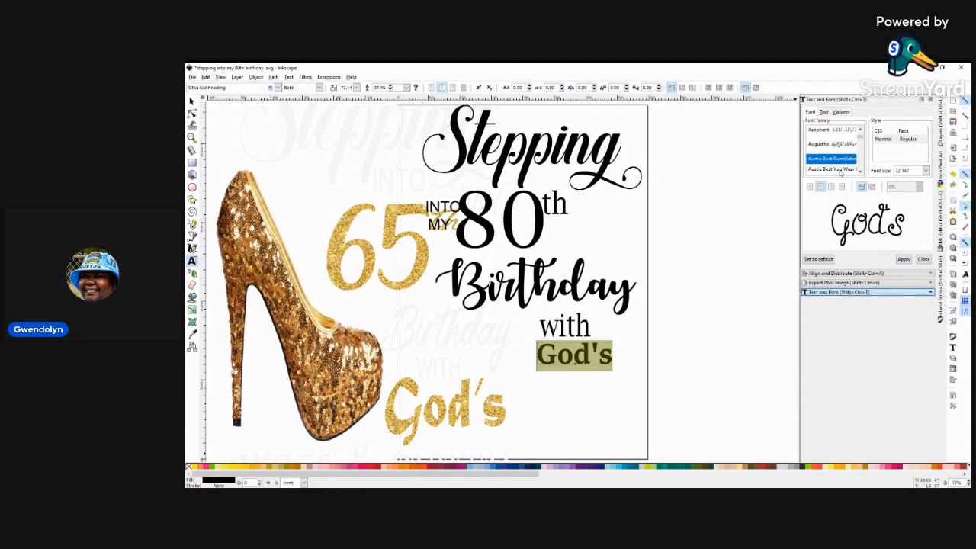
left_click(839, 169)
scroll(860, 170, "down", 3)
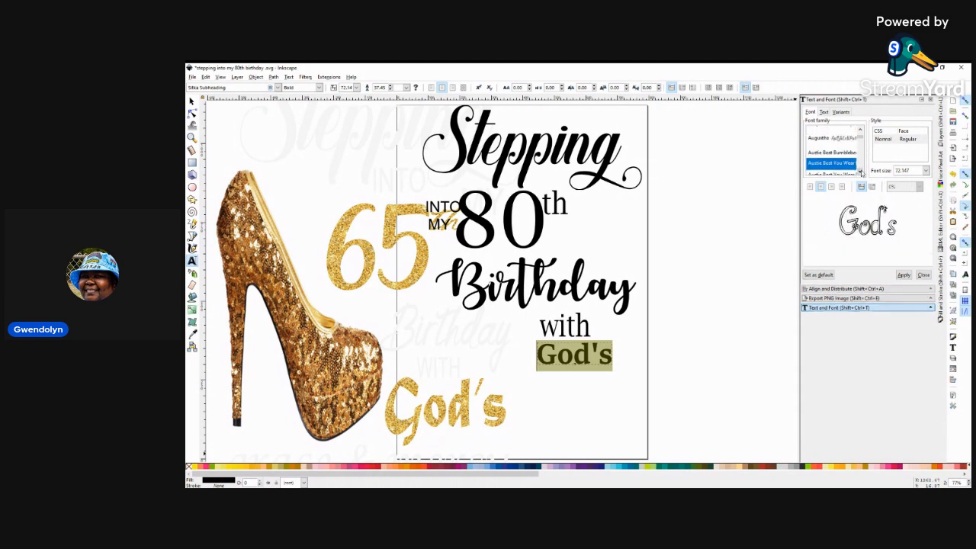
left_click(831, 168)
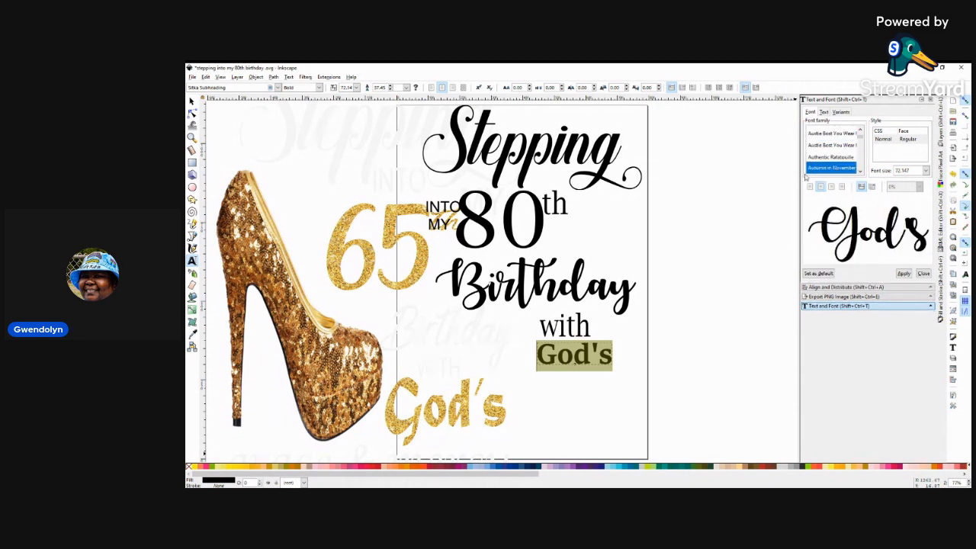
scroll(838, 172, "down", 3)
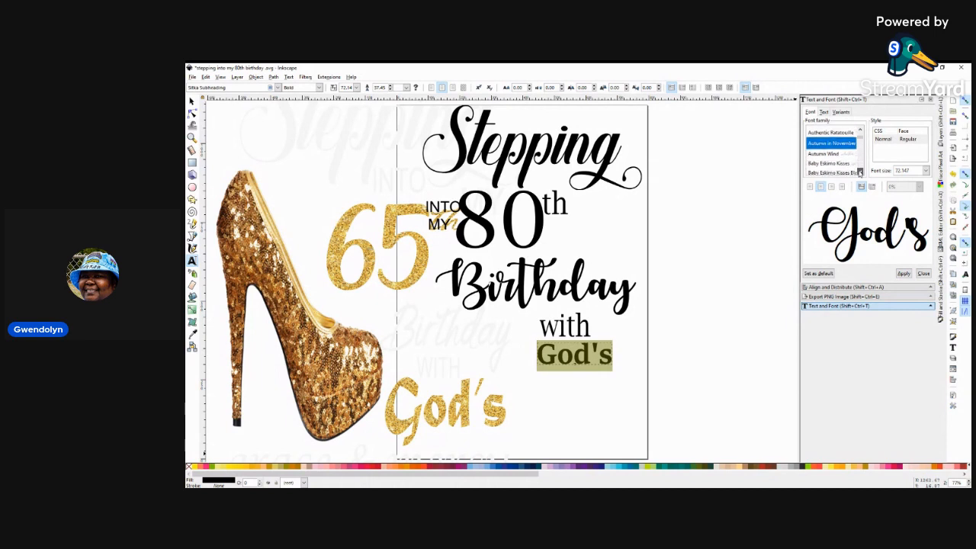
left_click(832, 163)
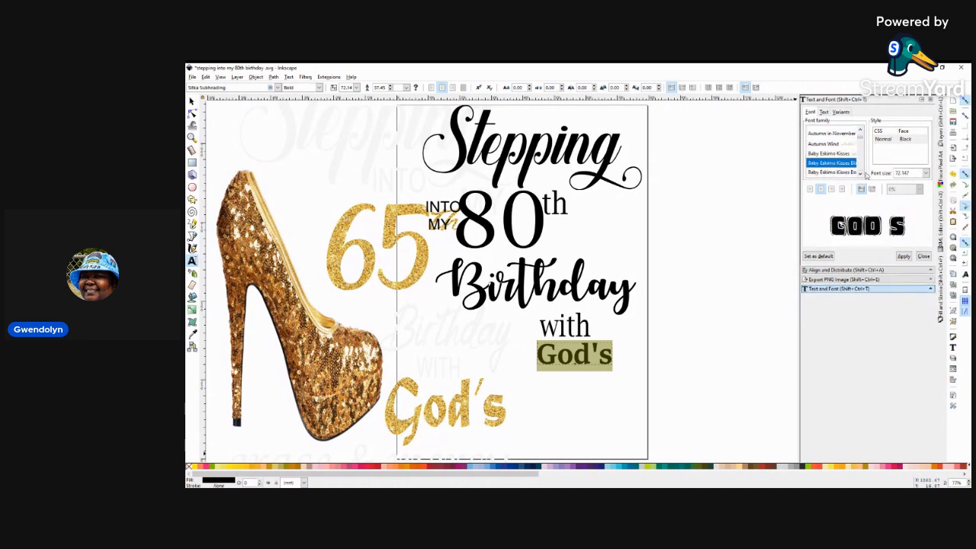
scroll(836, 164, "down", 4)
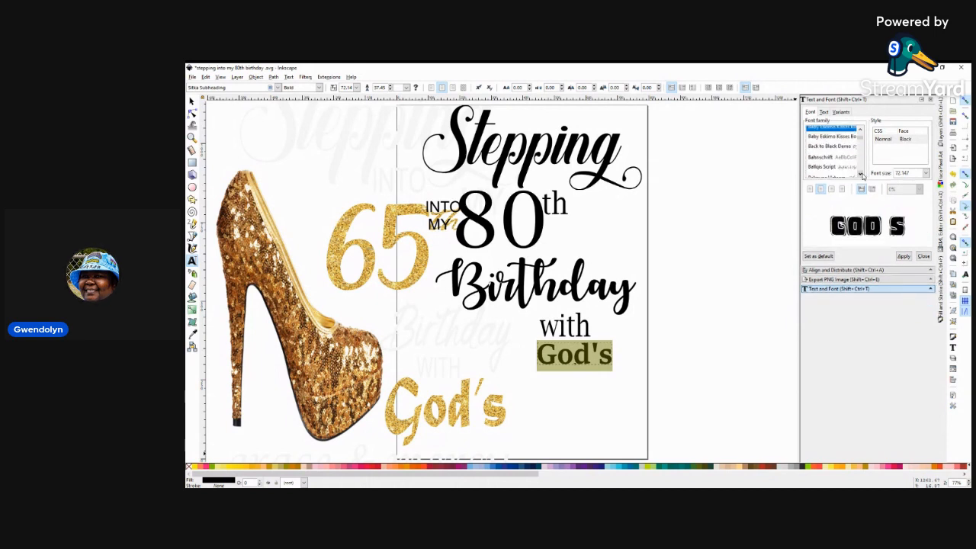
left_click(823, 158)
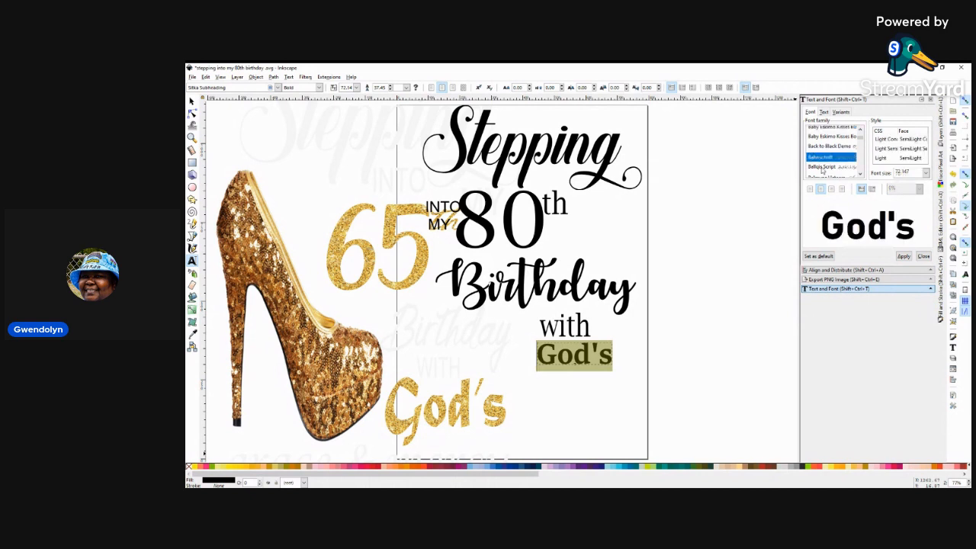
left_click(822, 167)
scroll(860, 176, "down", 1)
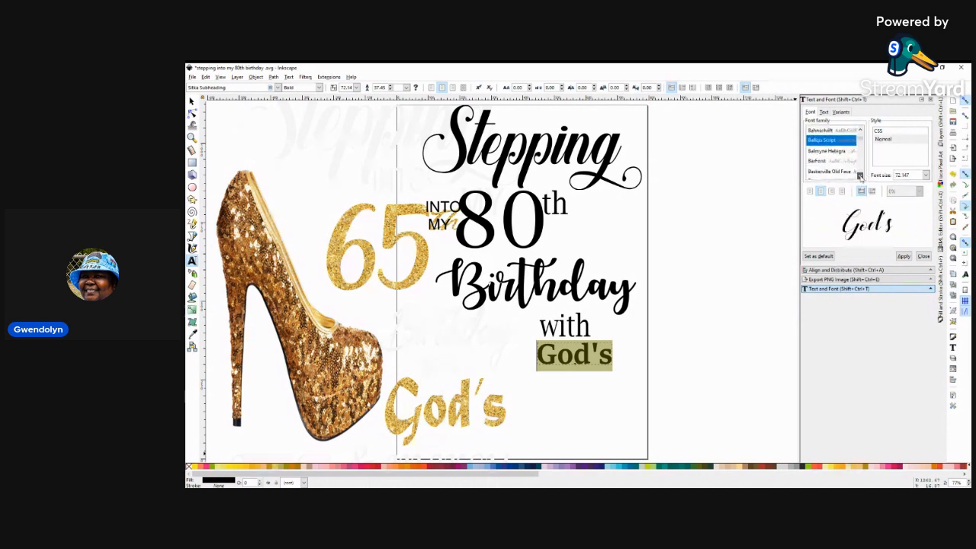
Look through the font families from B to M for one resembling the gold glitter "God's" lettering
scroll(860, 176, "down", 3)
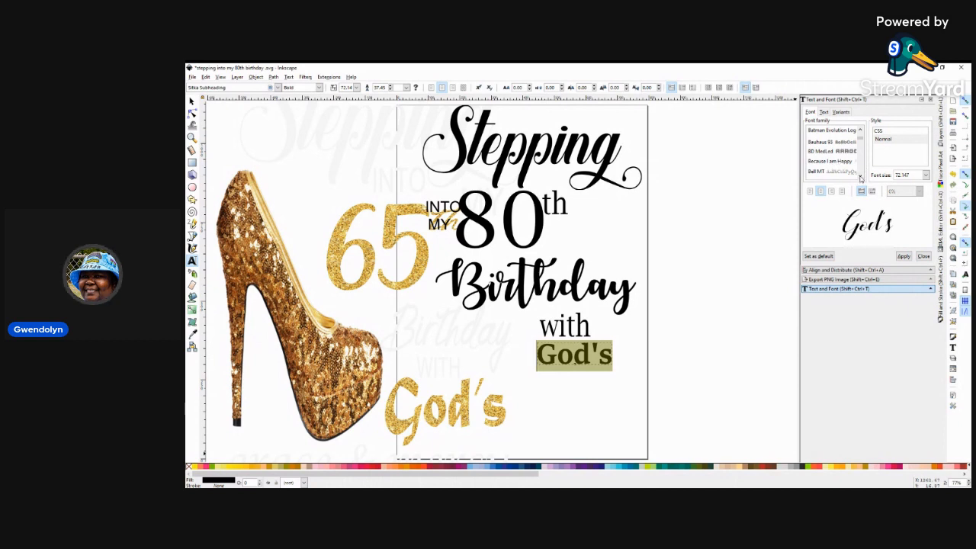
scroll(839, 158, "down", 4)
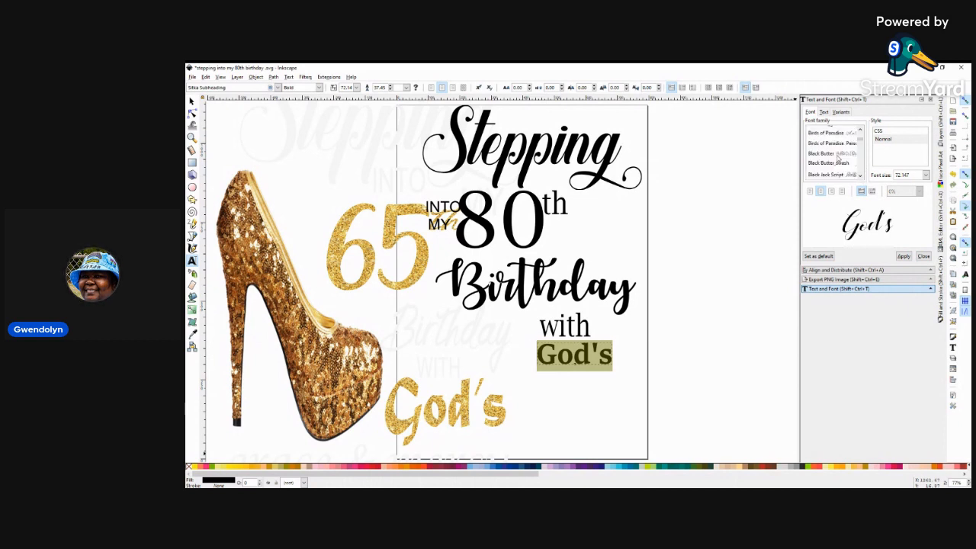
scroll(838, 158, "down", 5)
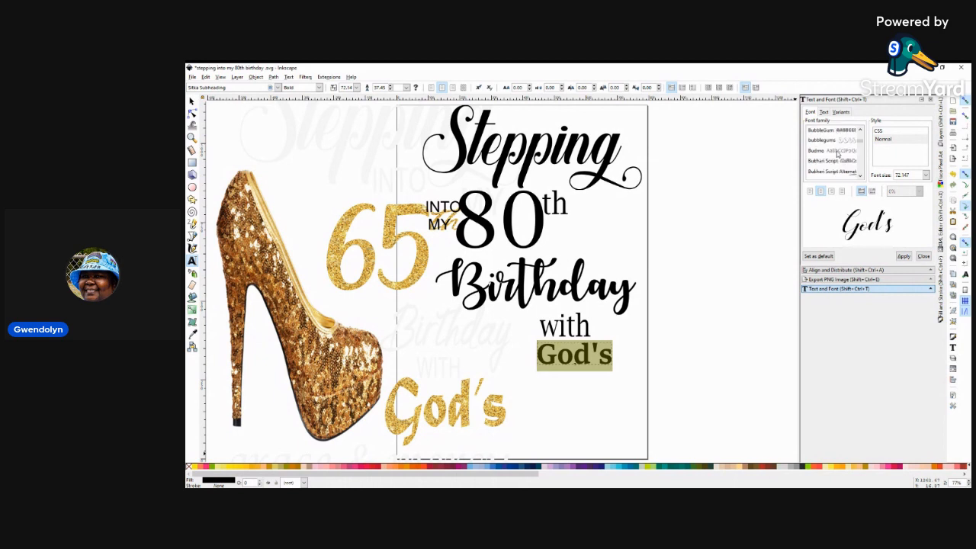
scroll(839, 152, "down", 5)
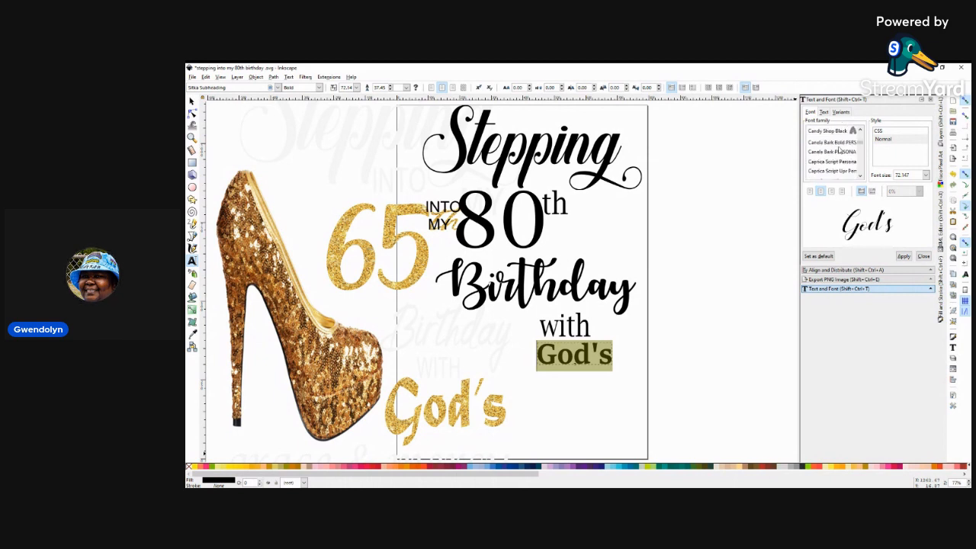
scroll(840, 151, "down", 8)
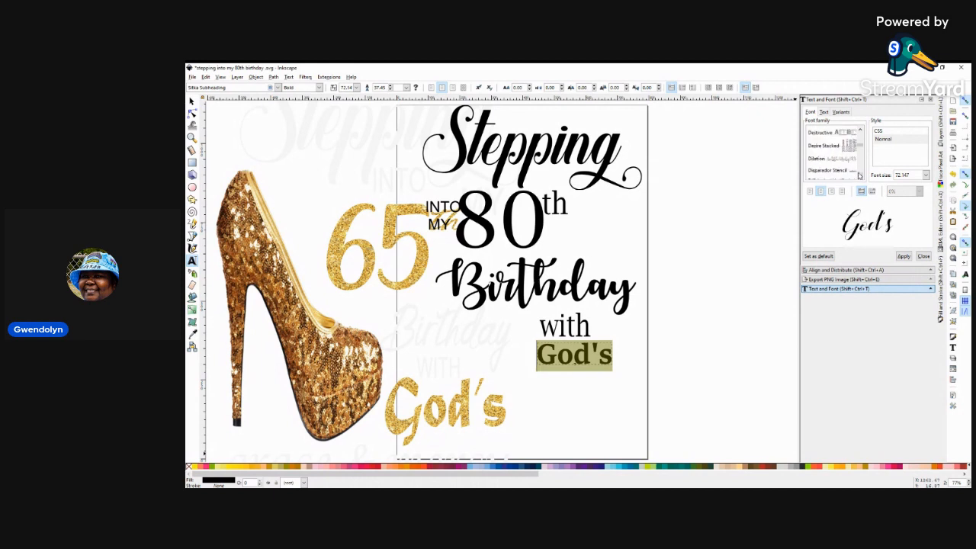
left_click(860, 176)
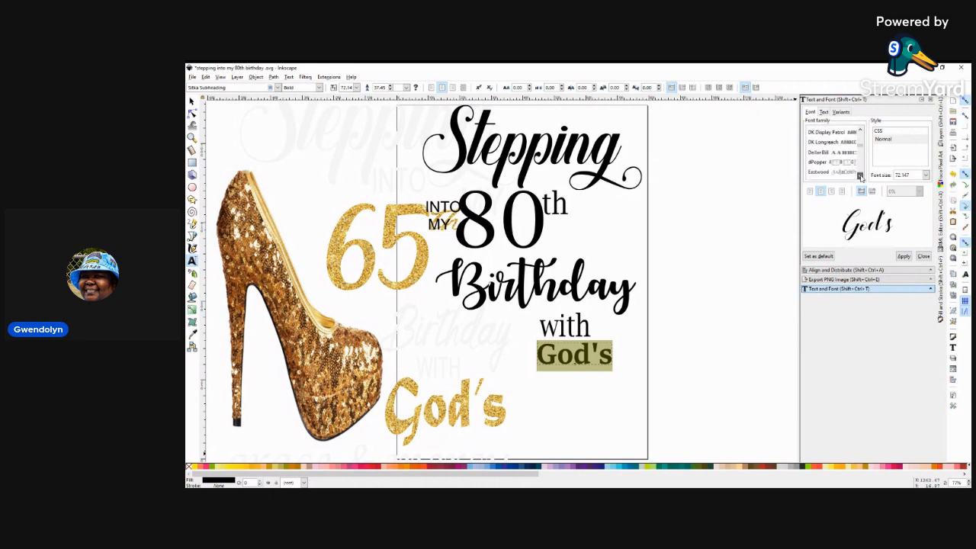
left_click(861, 176)
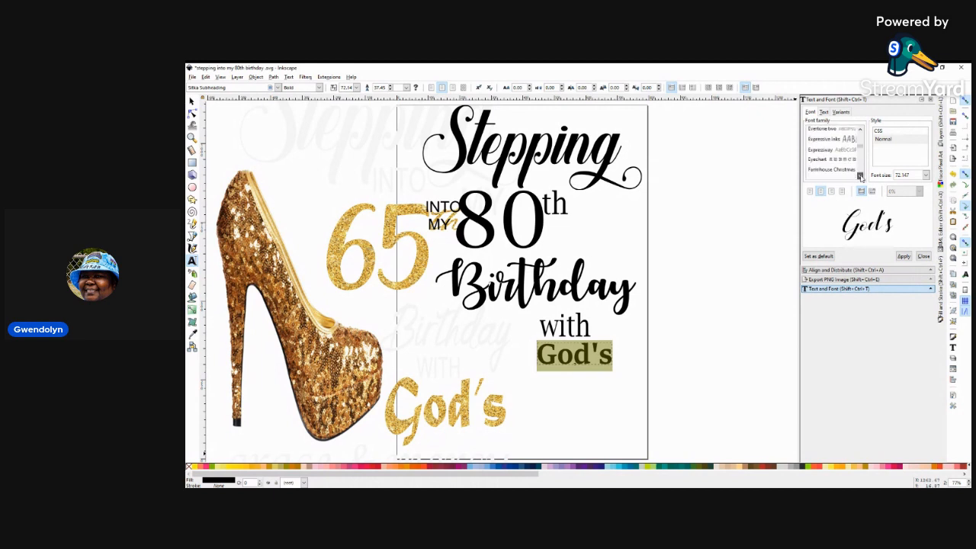
left_click(861, 176)
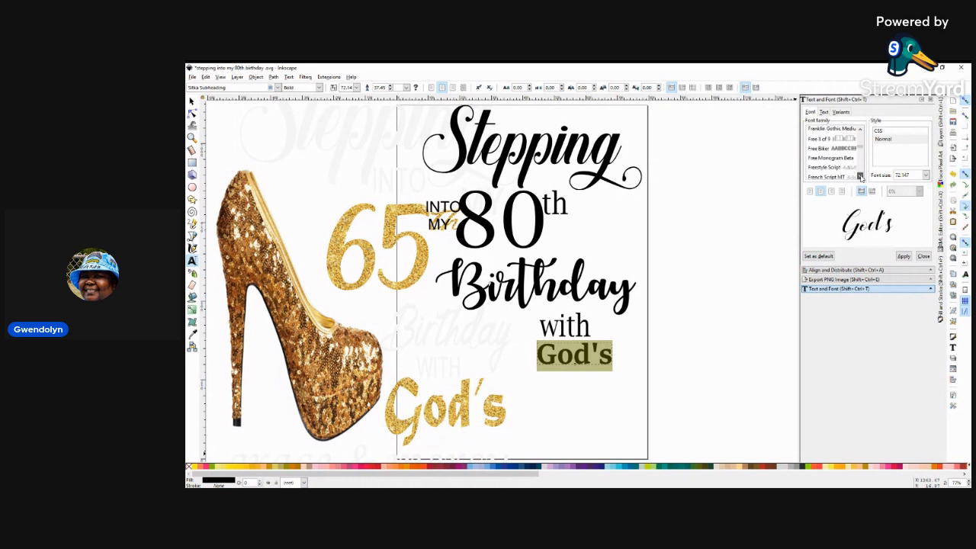
left_click(861, 177)
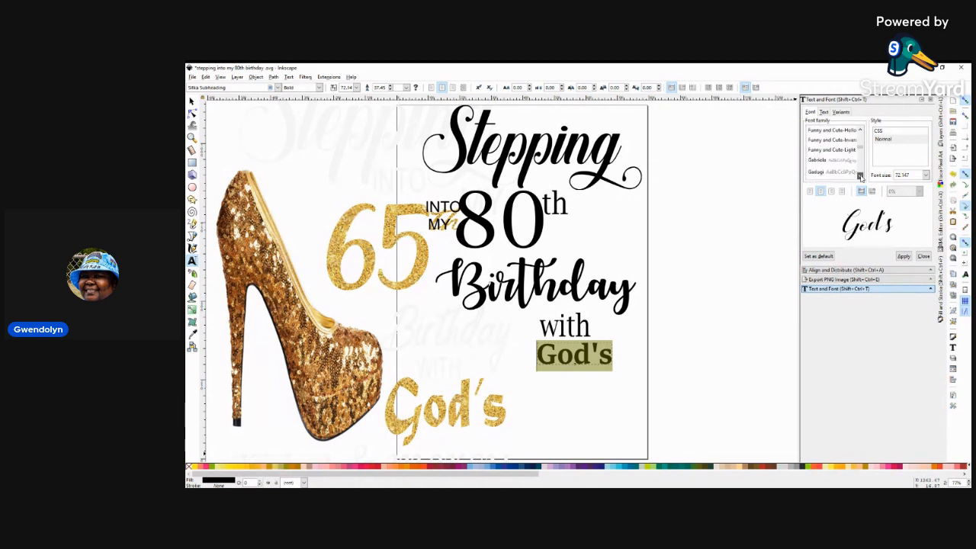
left_click(860, 177)
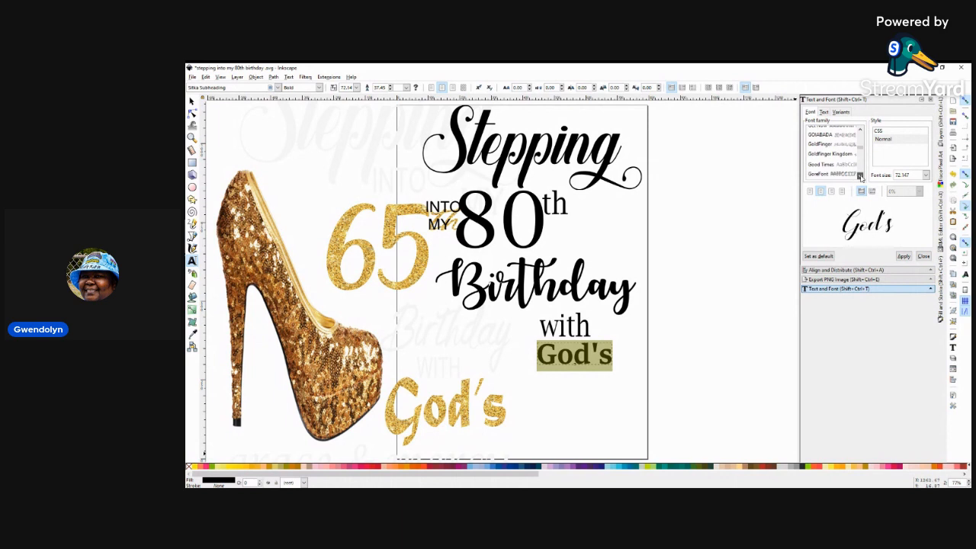
left_click(860, 177)
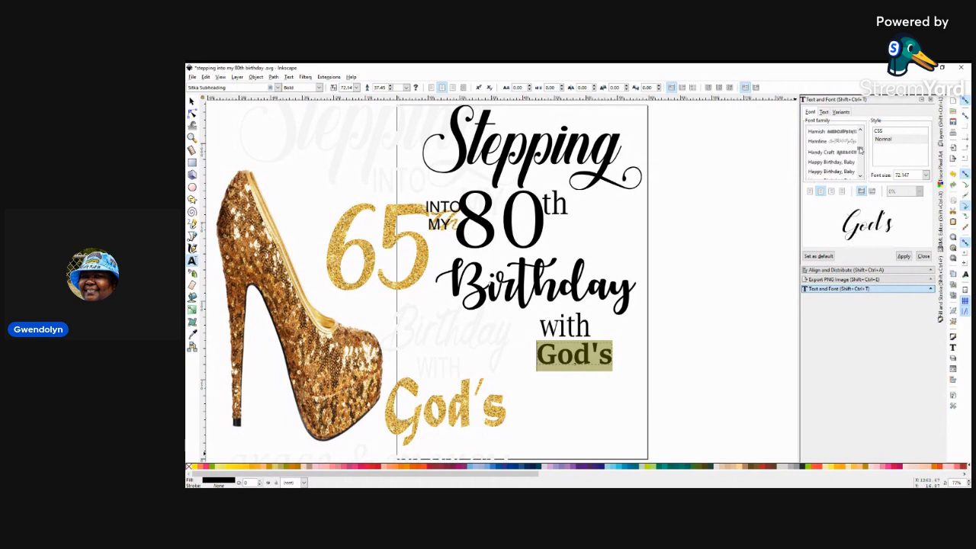
left_click_drag(859, 152, 861, 157)
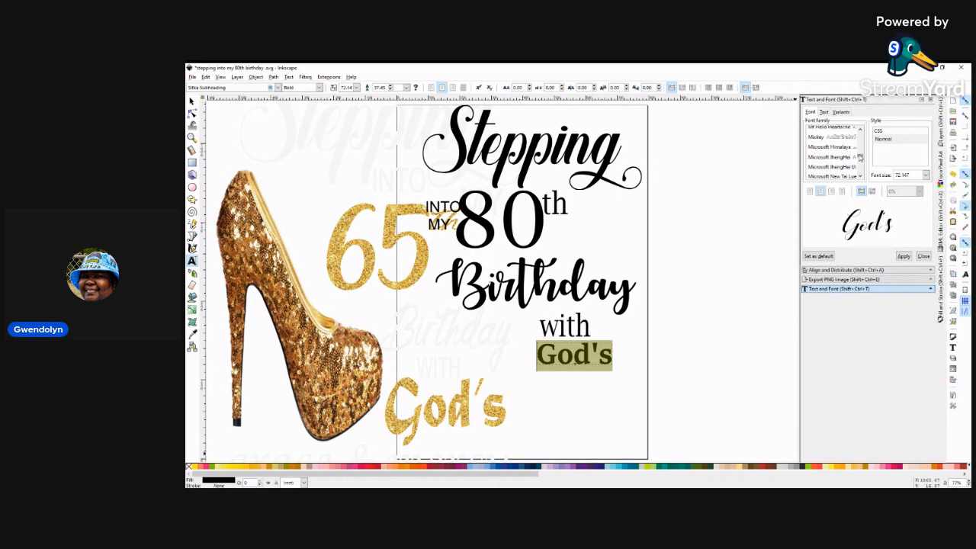
Apply the Matura MT Script Capitals font to the black "God's" text
left_click(860, 129)
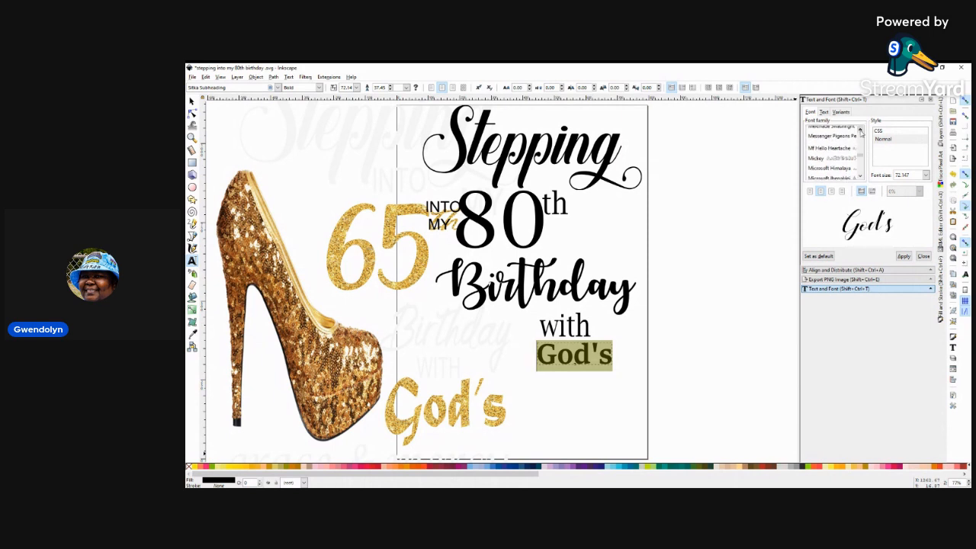
left_click(861, 131)
left_click(861, 131)
left_click(861, 131)
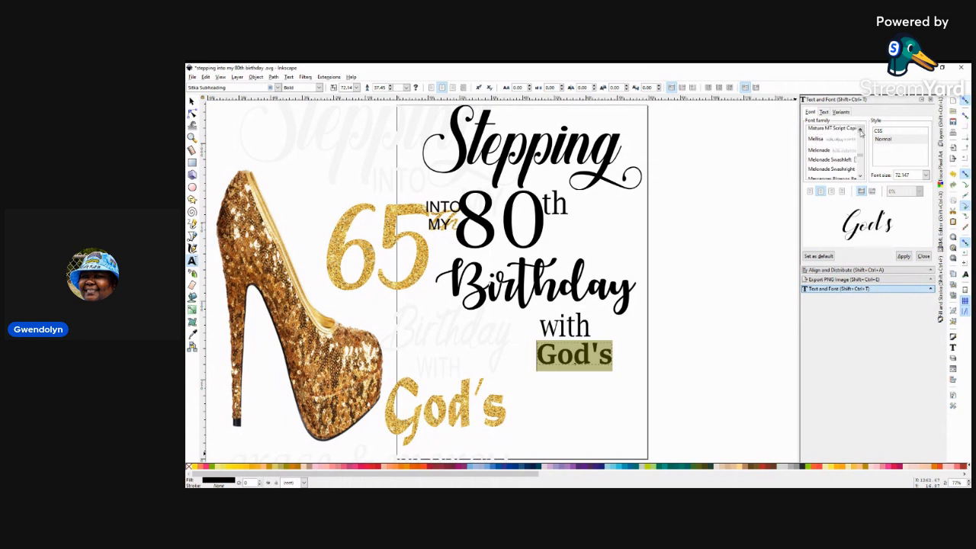
left_click(861, 131)
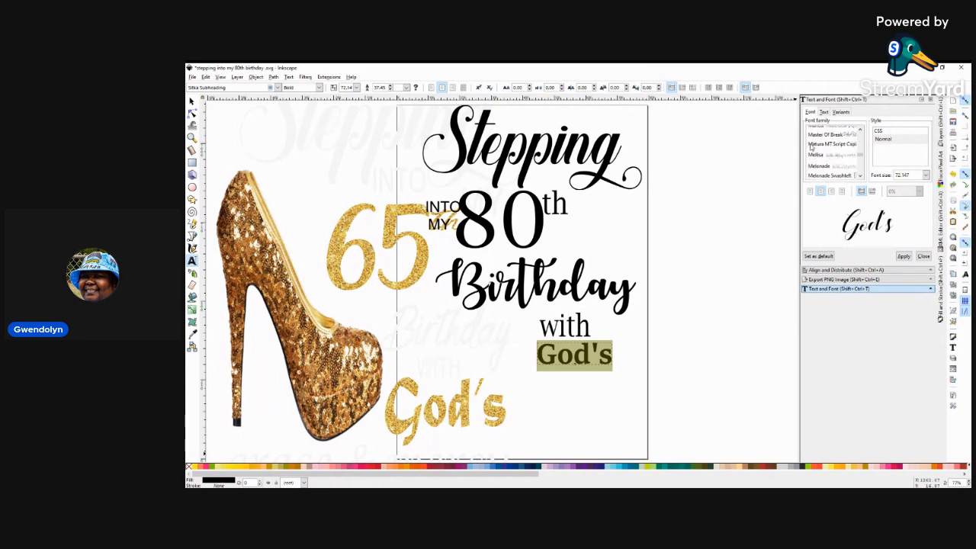
left_click(830, 145)
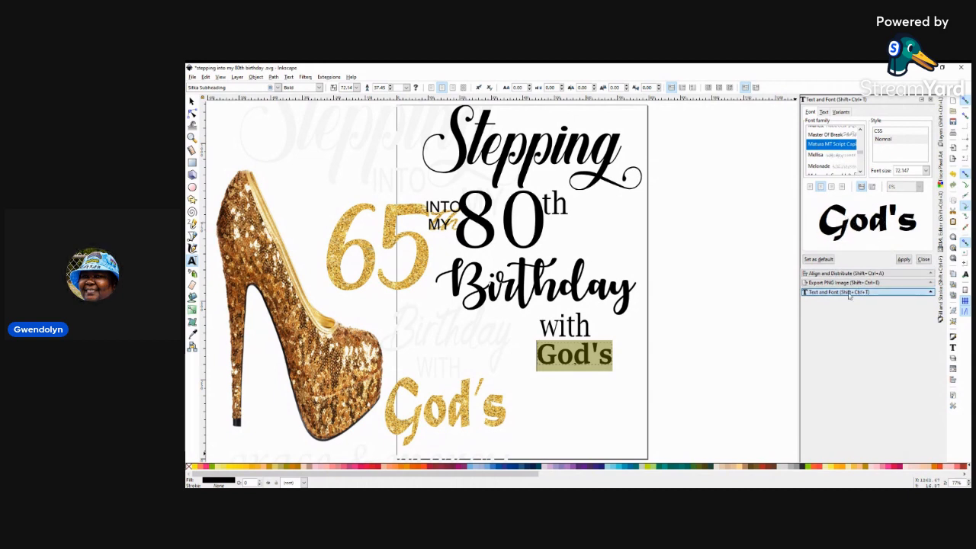
left_click(904, 260)
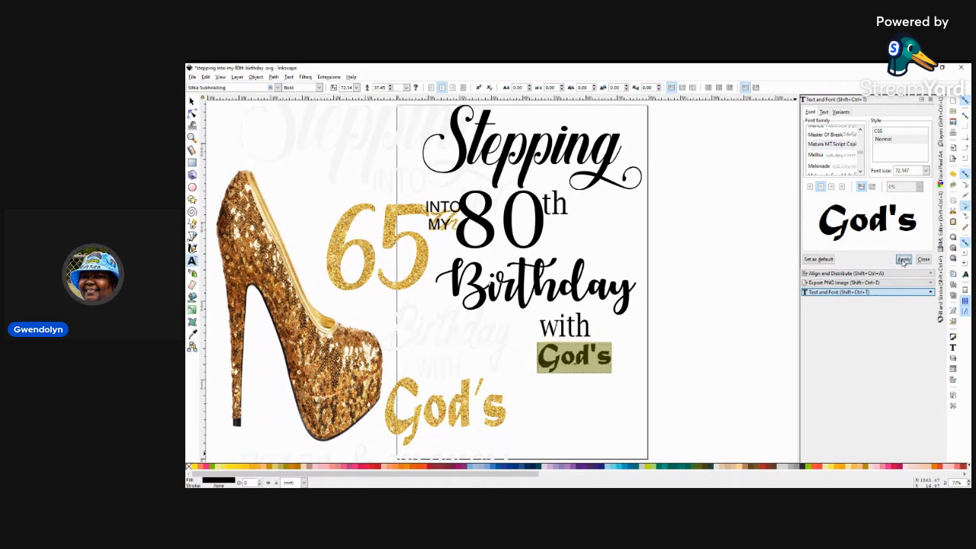
Enlarge the black "God's" text to about 147 pt and place it centred under "with"
left_click(548, 356)
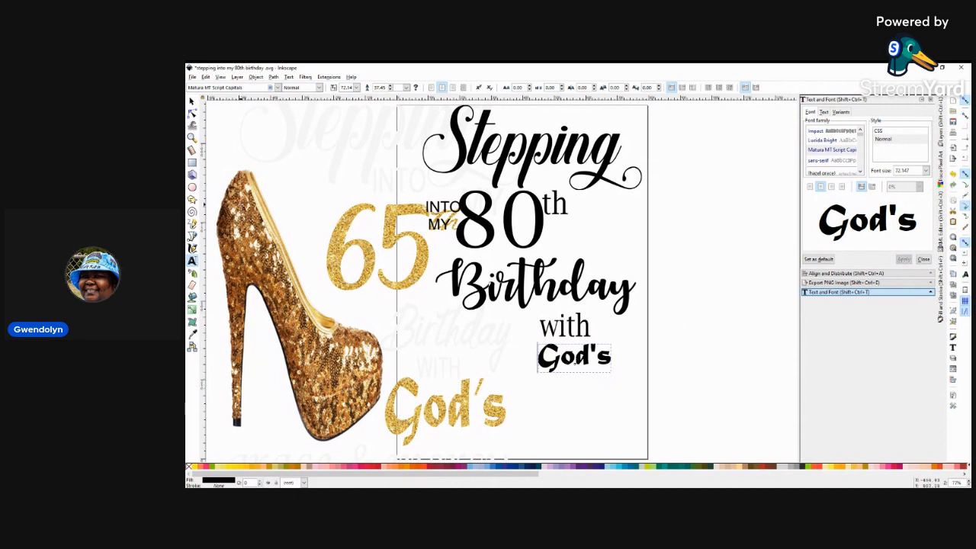
left_click(191, 101)
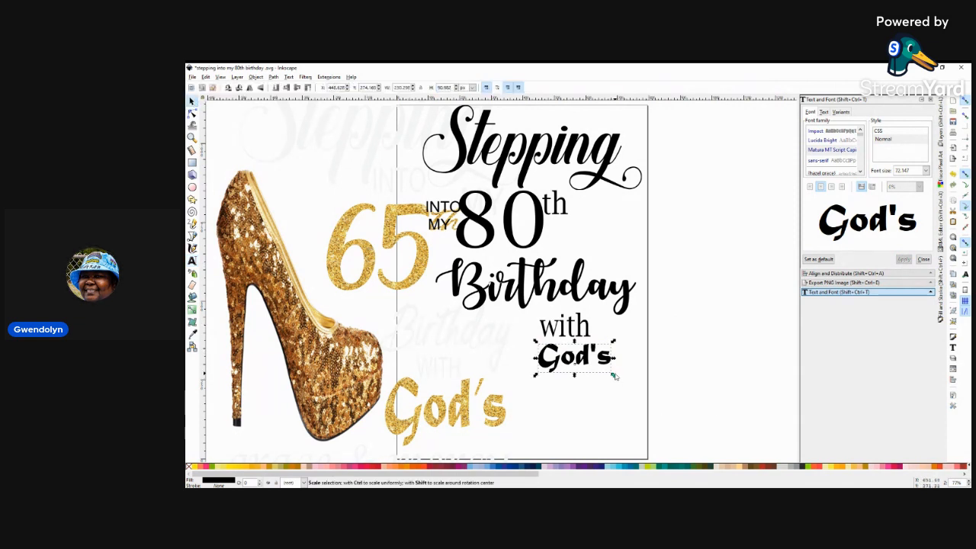
left_click_drag(613, 376, 666, 418)
left_click_drag(633, 386, 589, 390)
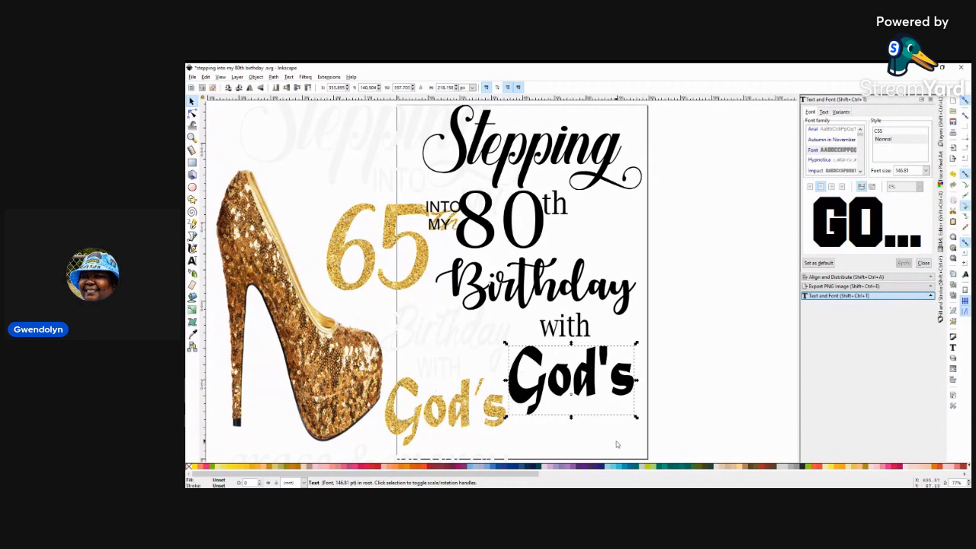
Add a new text line "GRACE & MERCY" below the black "God's"
scroll(616, 440, "down", 2)
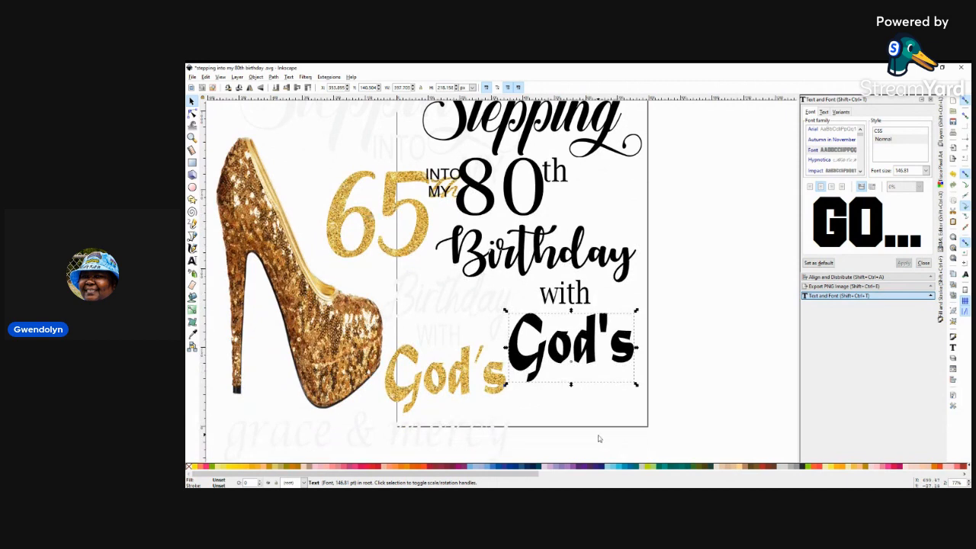
scroll(534, 424, "down", 2)
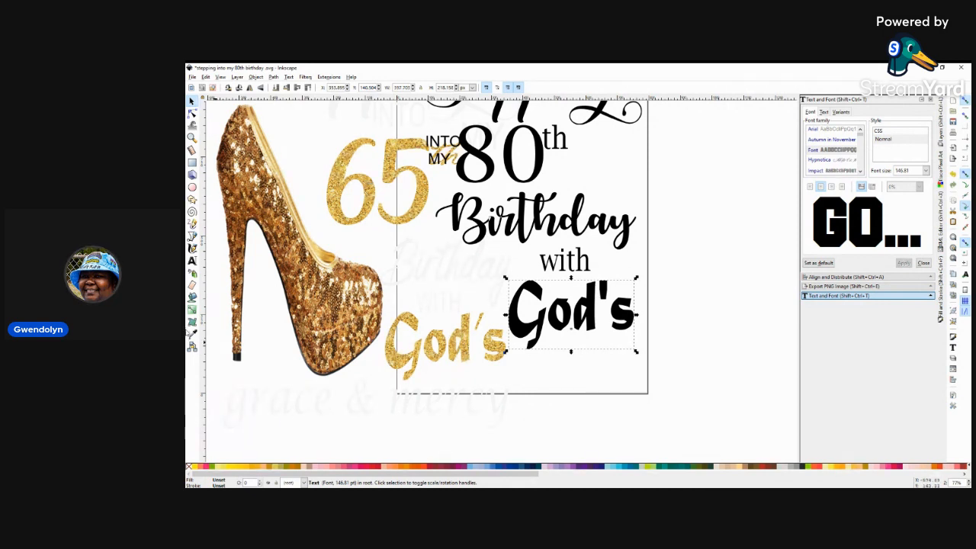
left_click(547, 381)
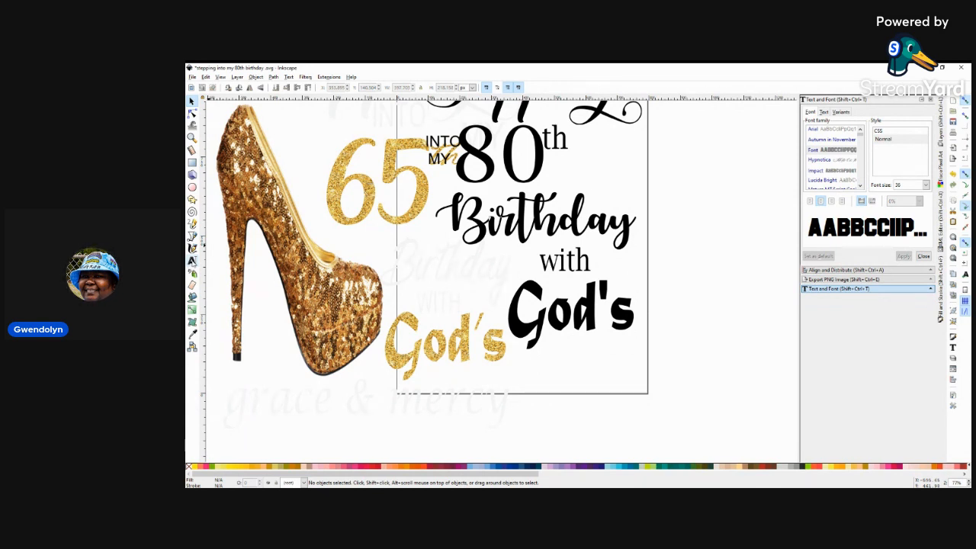
left_click(192, 261)
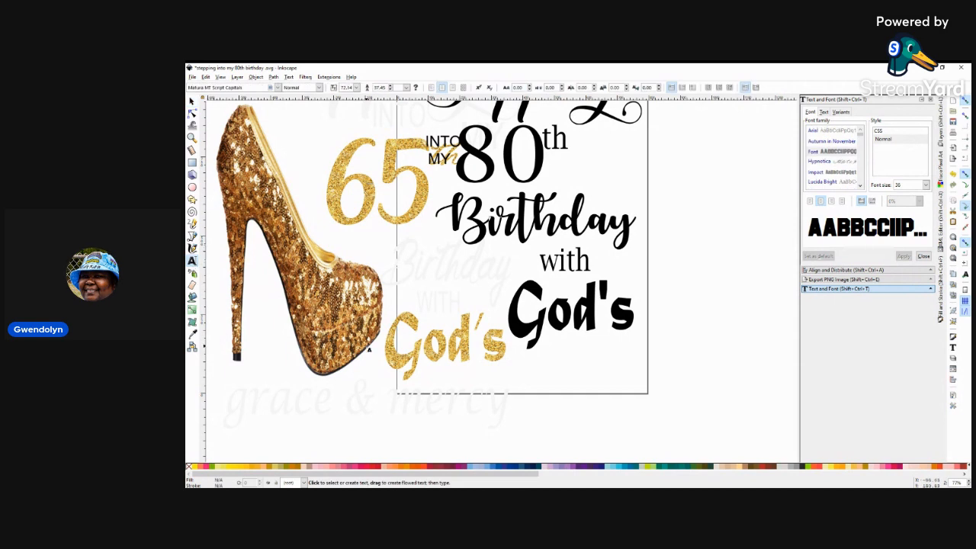
left_click(571, 369)
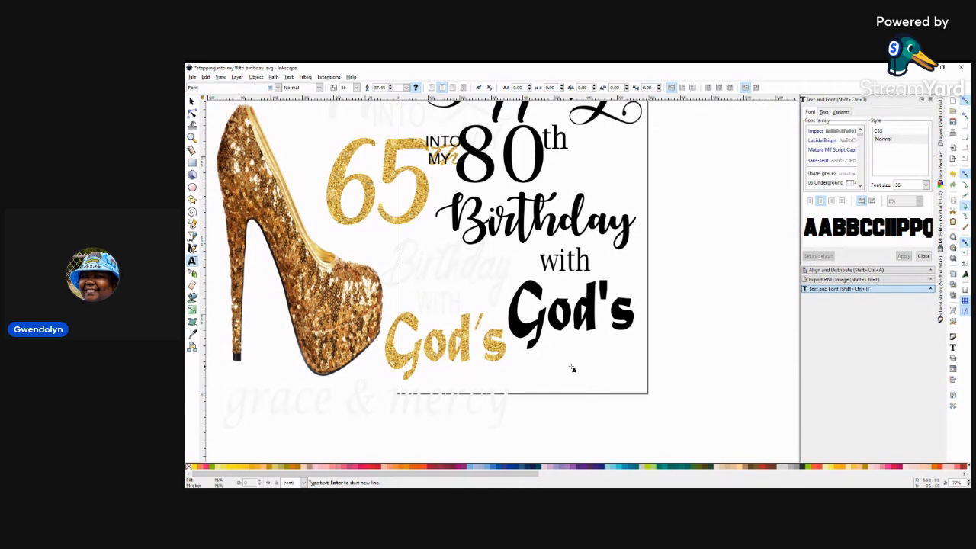
type("GRACE")
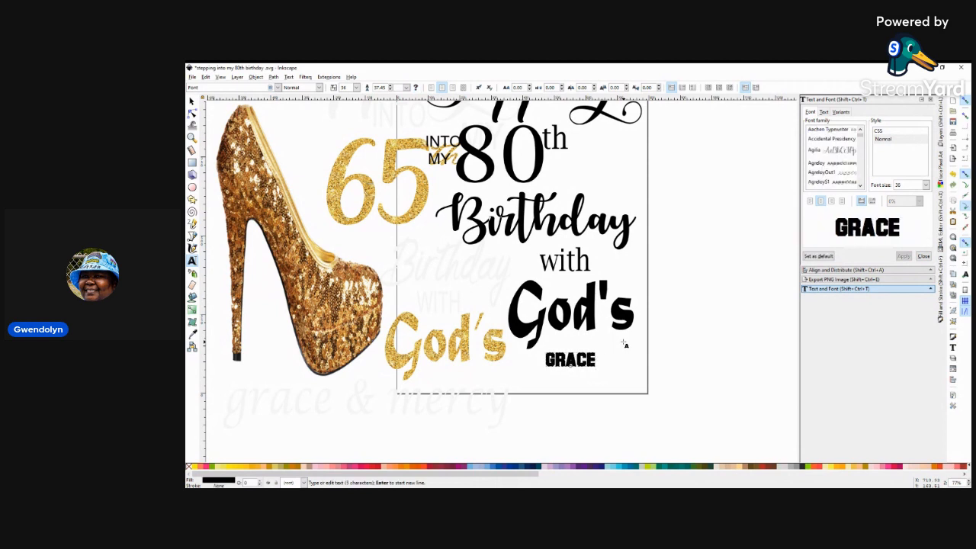
type(" & M")
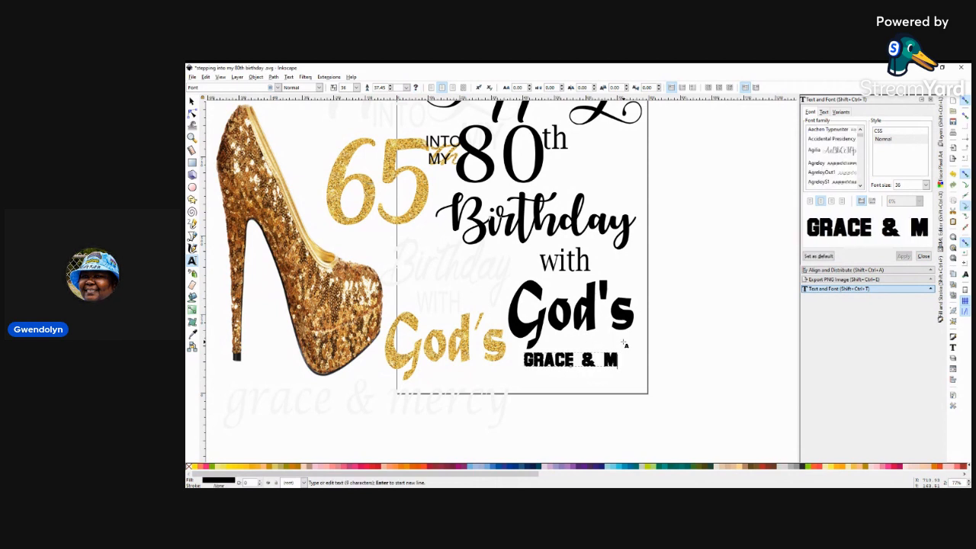
type("ERCY")
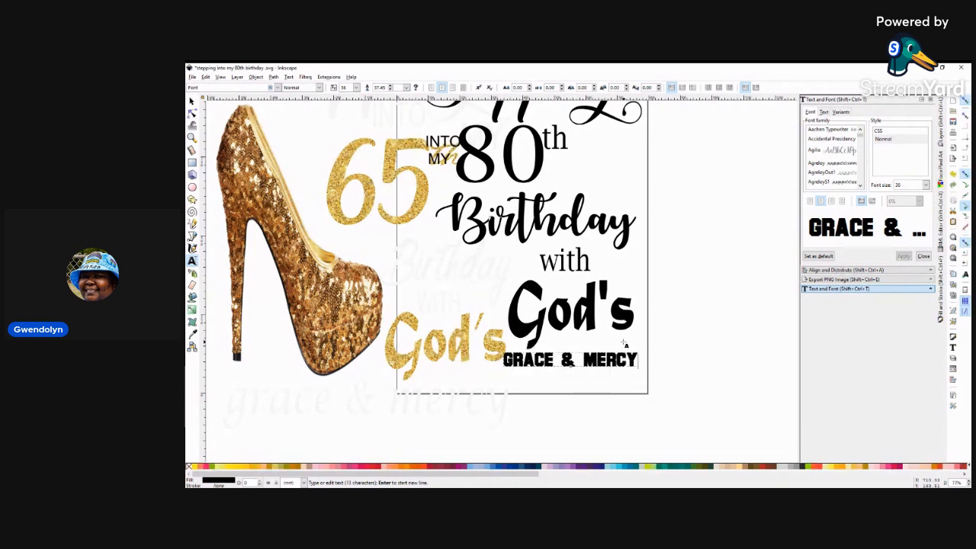
key("Escape")
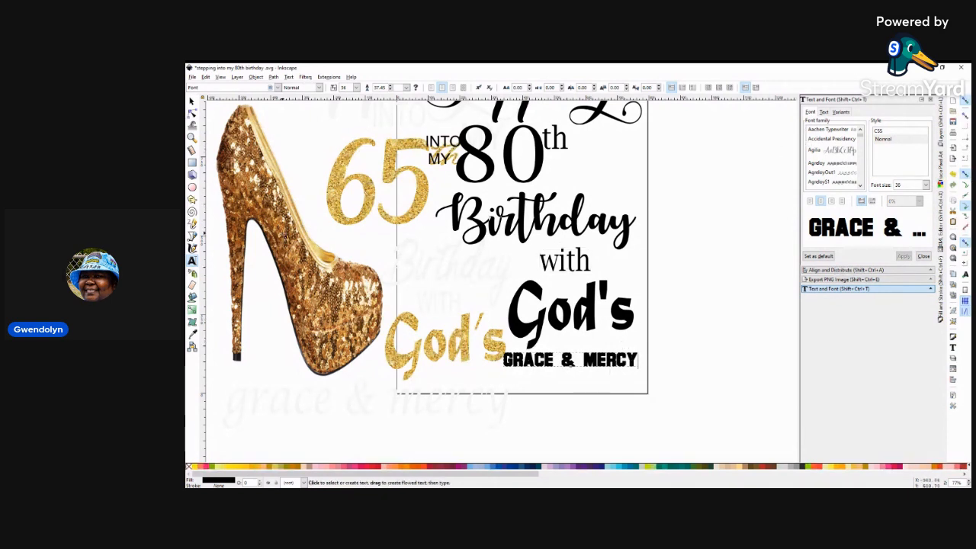
Select the whole "GRACE & MERCY" text and look through the first font families for a replacement typeface
left_click(192, 101)
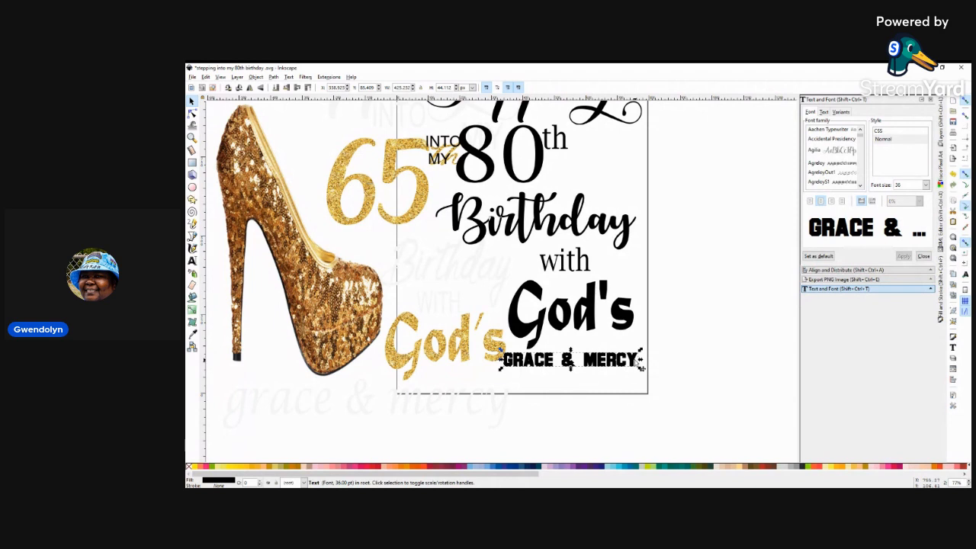
double_click(637, 362)
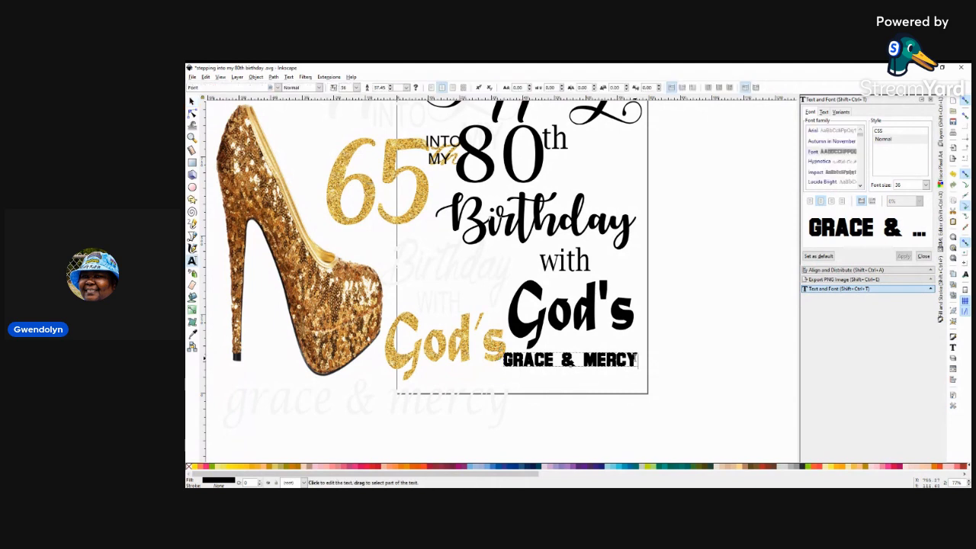
left_click_drag(638, 361, 501, 363)
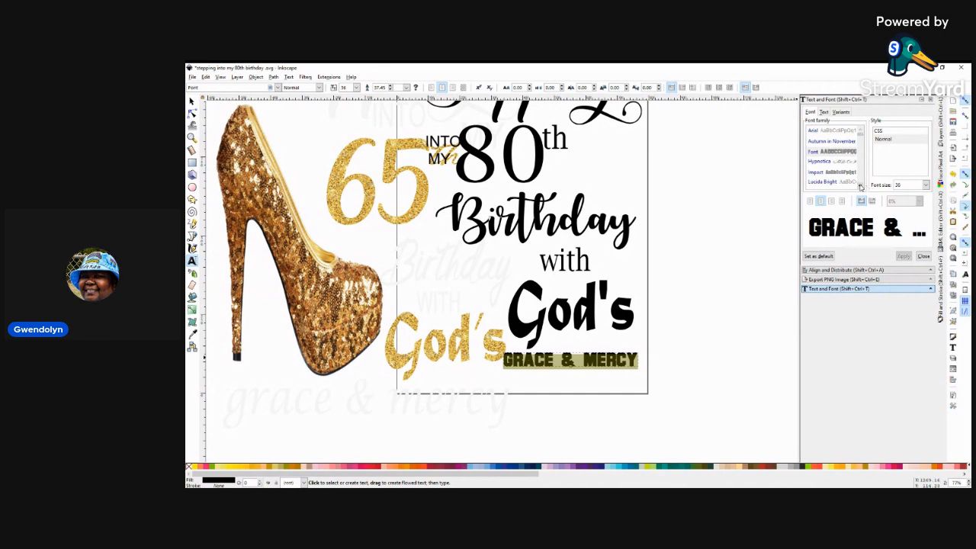
left_click(861, 185)
left_click(860, 185)
left_click(861, 187)
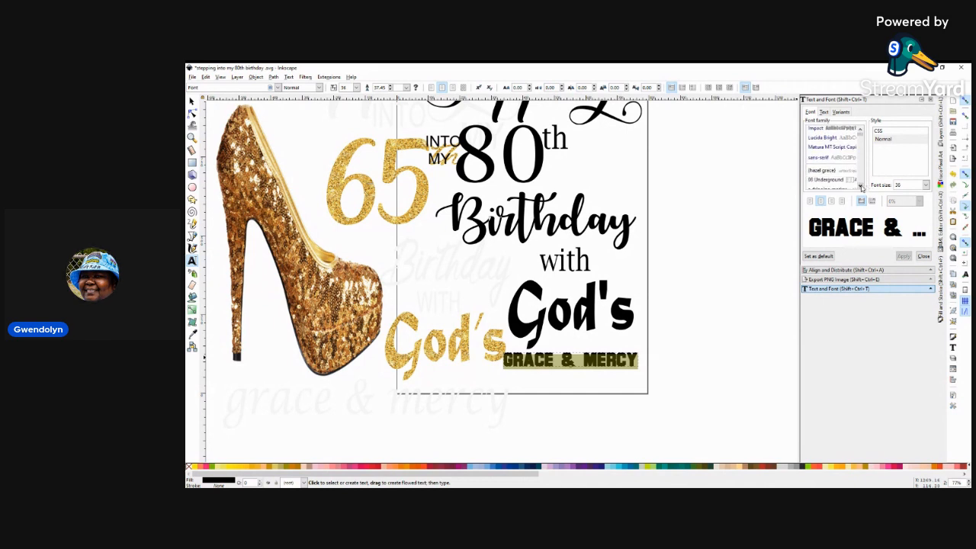
left_click(861, 187)
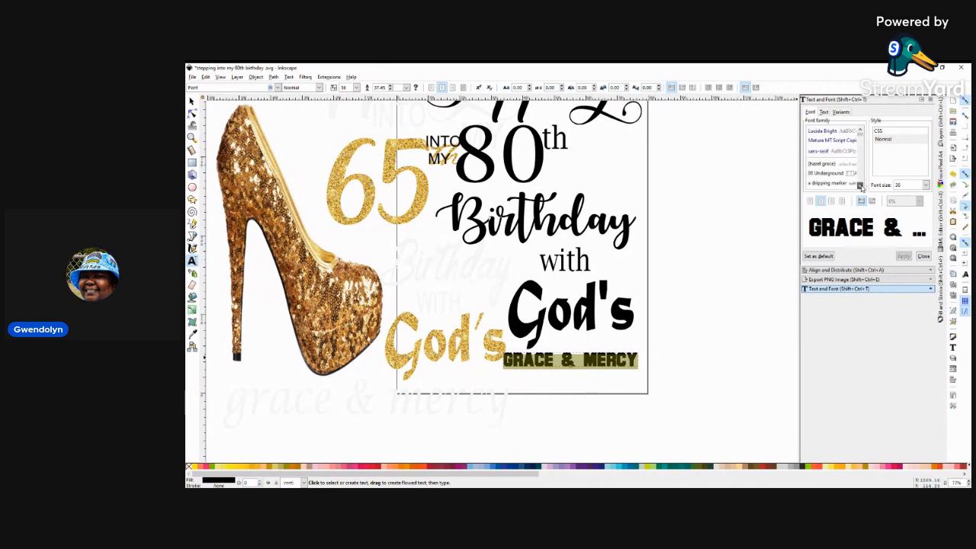
left_click(861, 186)
left_click(861, 187)
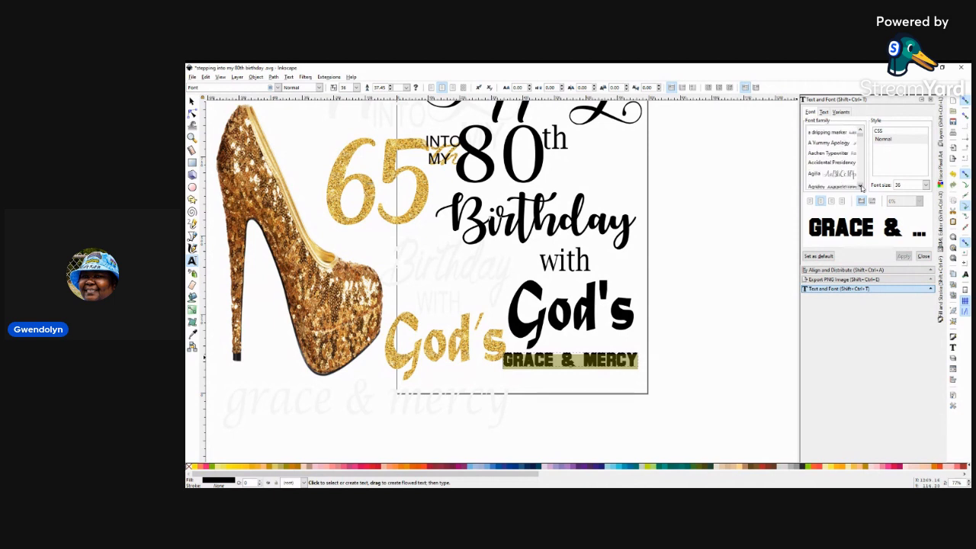
left_click(860, 129)
left_click(861, 130)
left_click(860, 130)
left_click(860, 130)
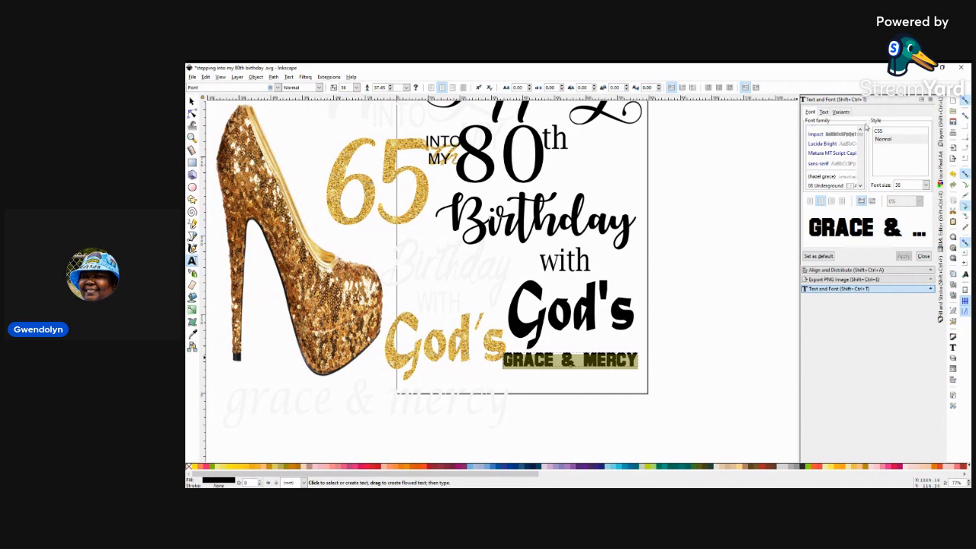
left_click(860, 131)
left_click(860, 131)
left_click(861, 130)
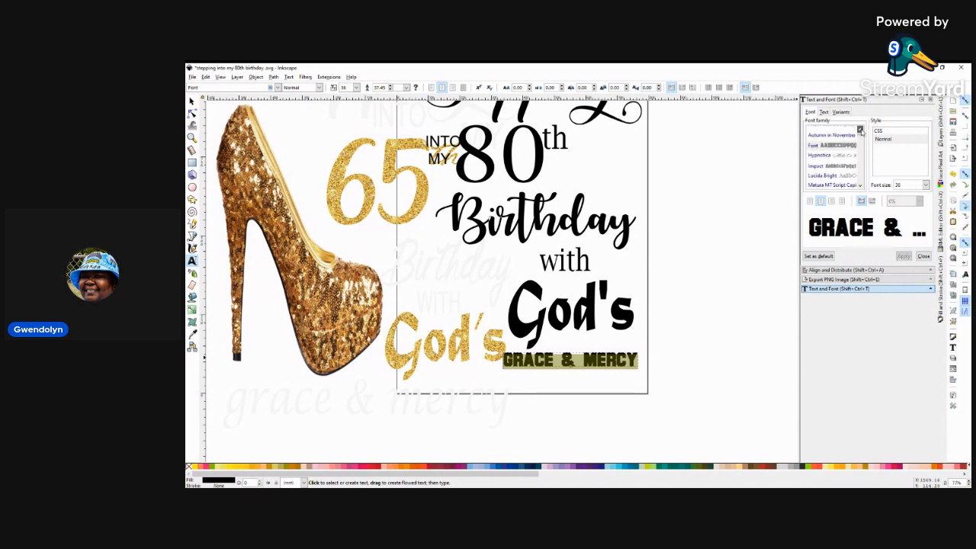
left_click(860, 131)
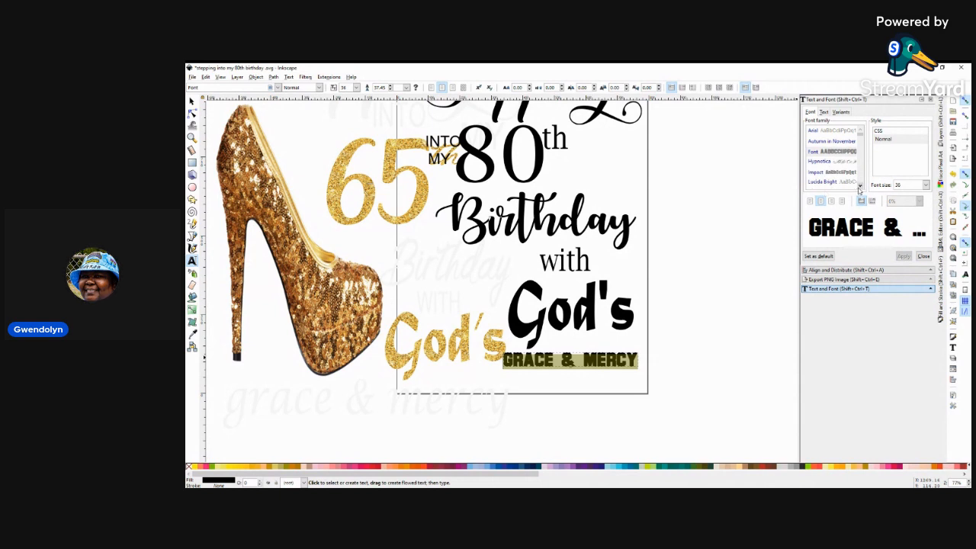
Look further through the font families, especially those starting with P, for a typeface suiting "GRACE & MERCY"
left_click(859, 186)
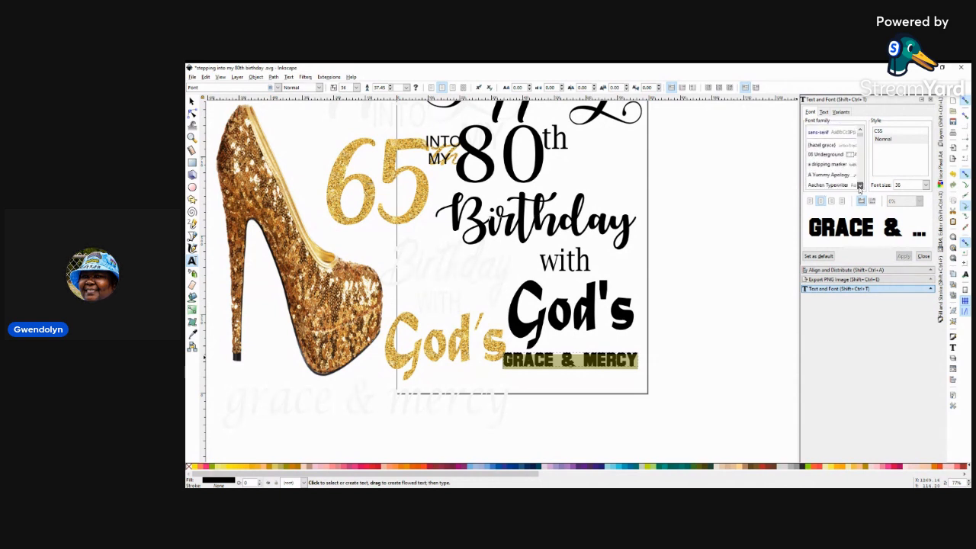
left_click(860, 186)
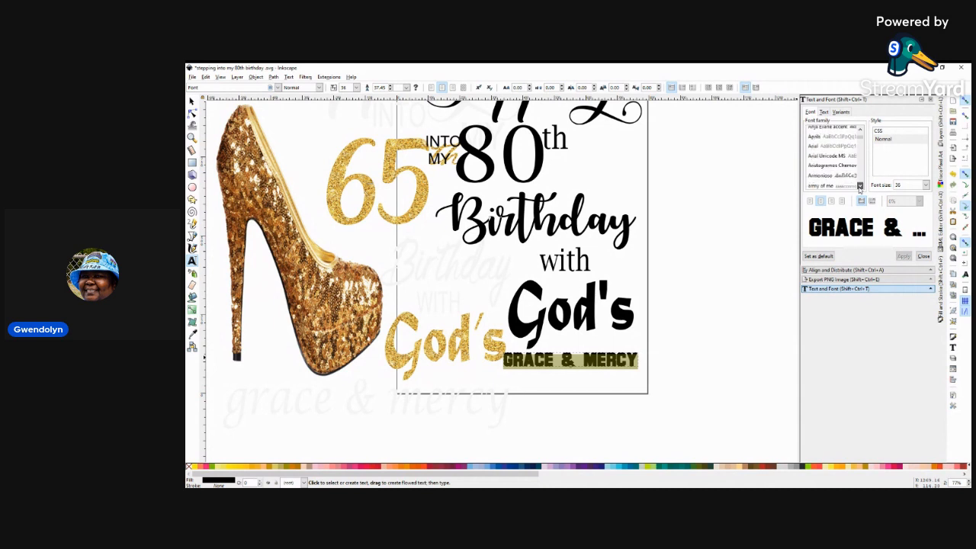
left_click(859, 186)
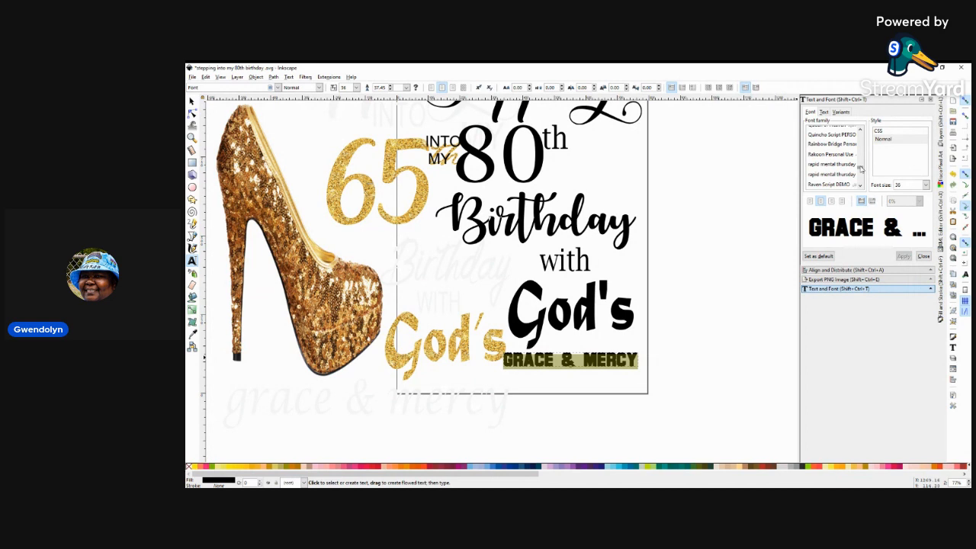
scroll(861, 168, "up", 5)
scroll(862, 168, "down", 3)
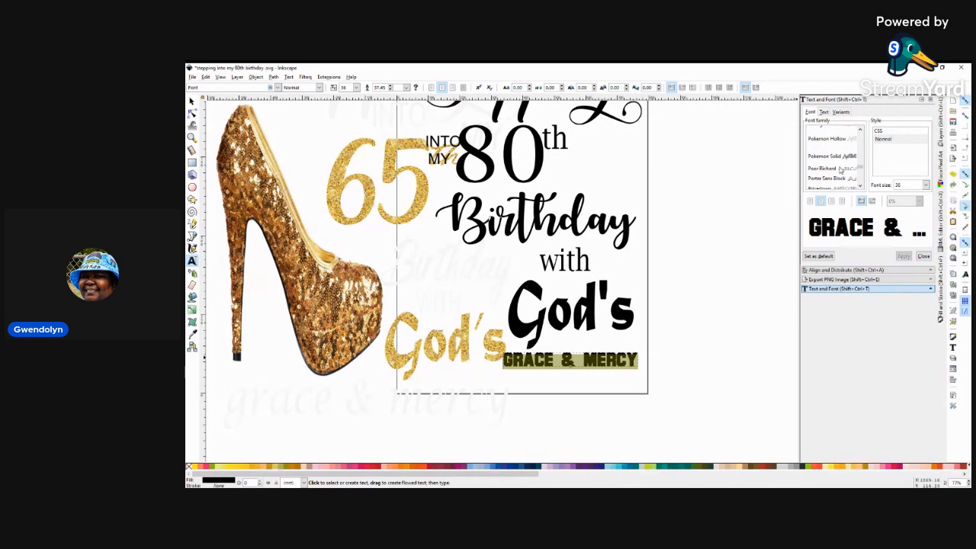
scroll(840, 169, "up", 1)
scroll(840, 169, "up", 1)
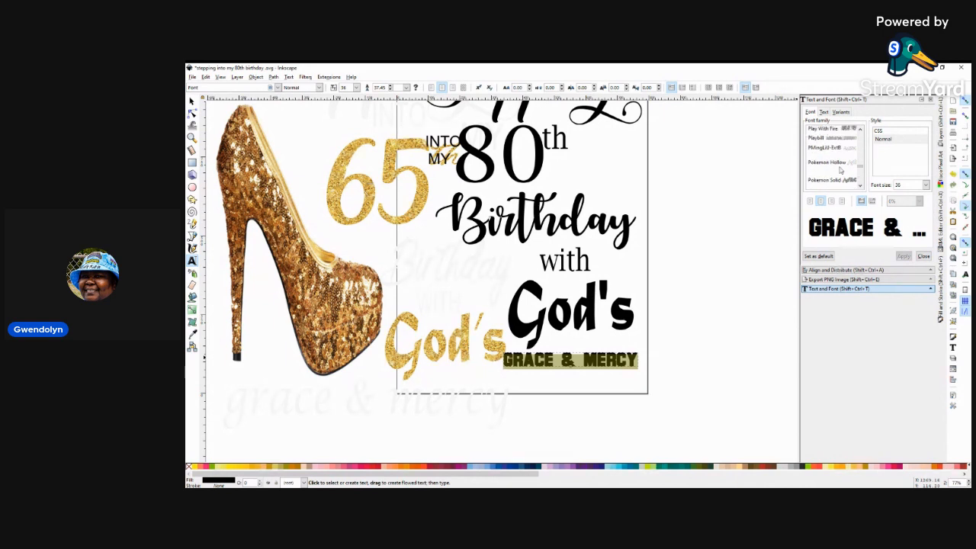
scroll(840, 170, "up", 4)
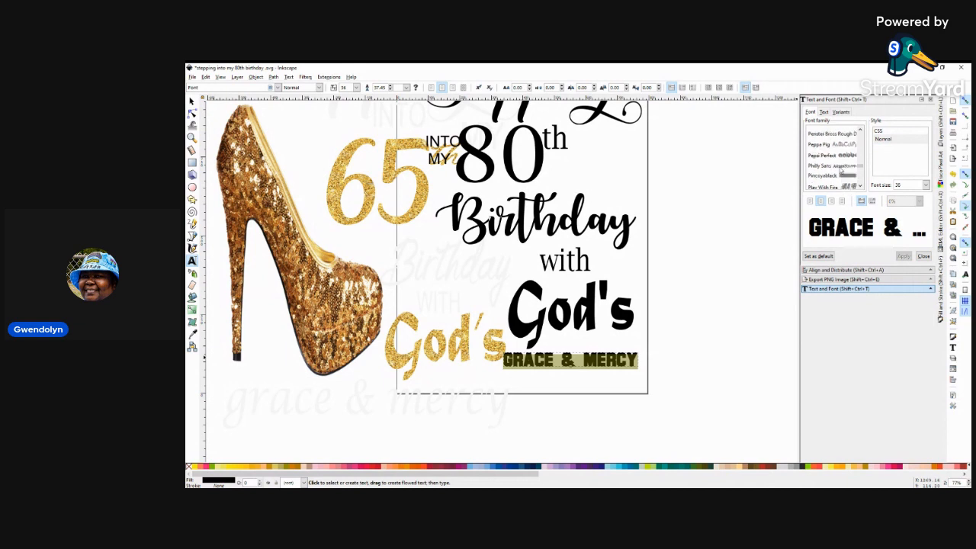
scroll(841, 170, "up", 2)
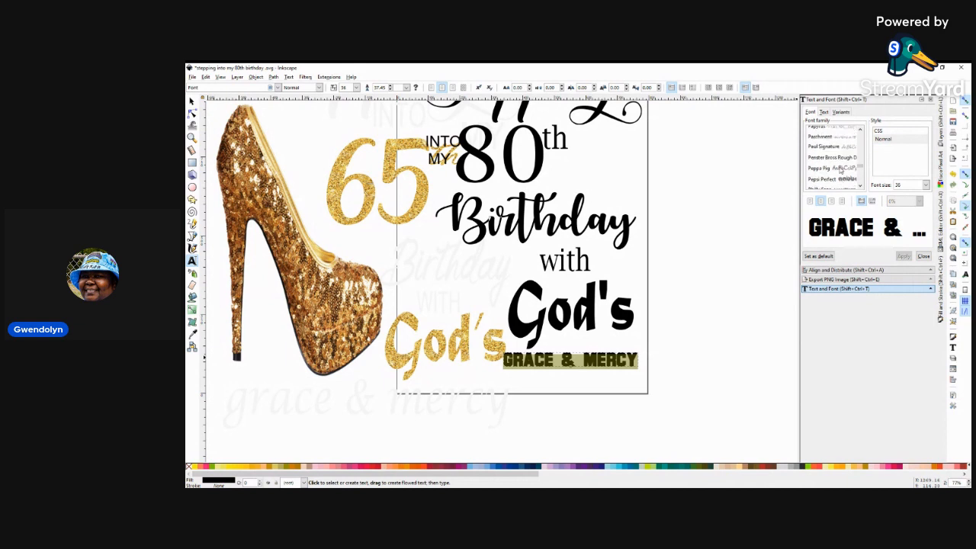
scroll(841, 170, "up", 3)
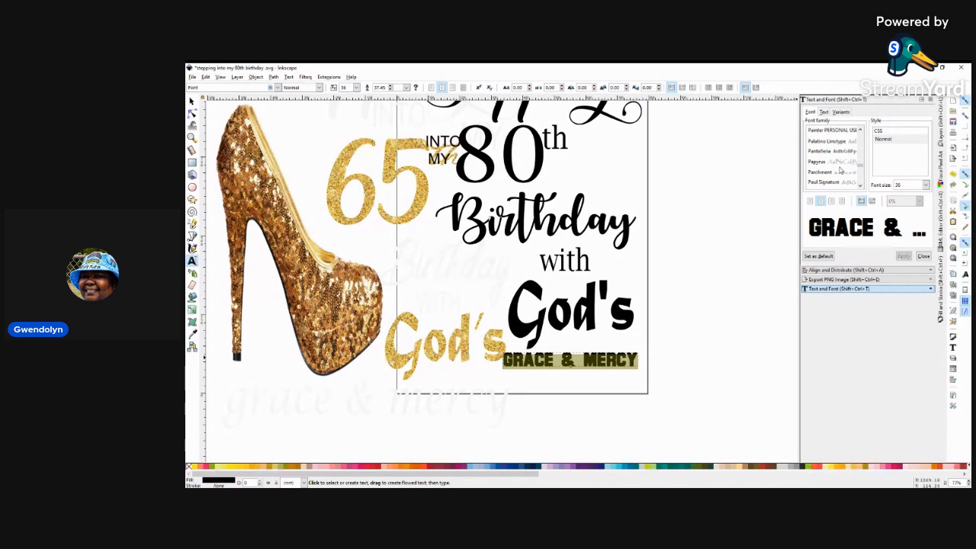
Apply the Penster Bross Rough Demo font to the "GRACE & MERCY" text
scroll(840, 170, "down", 4)
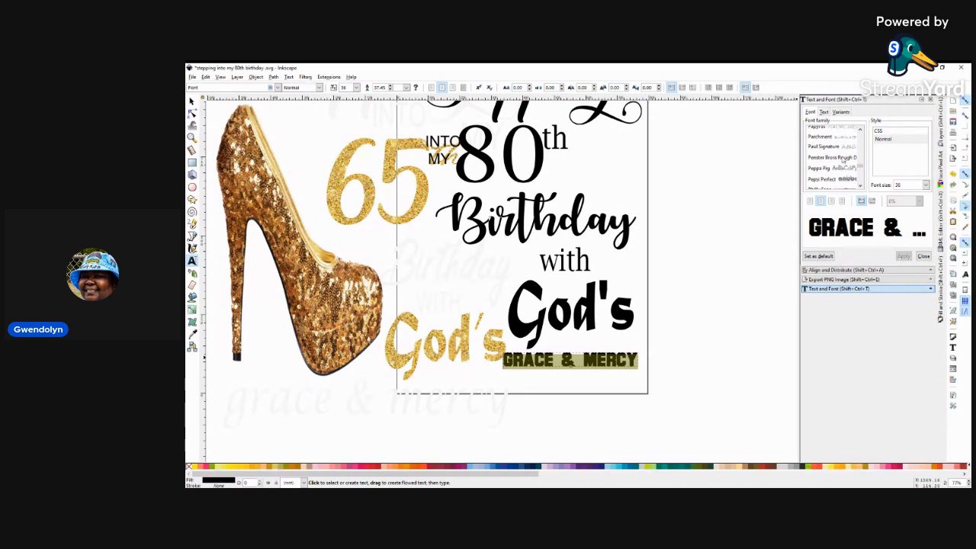
left_click(832, 158)
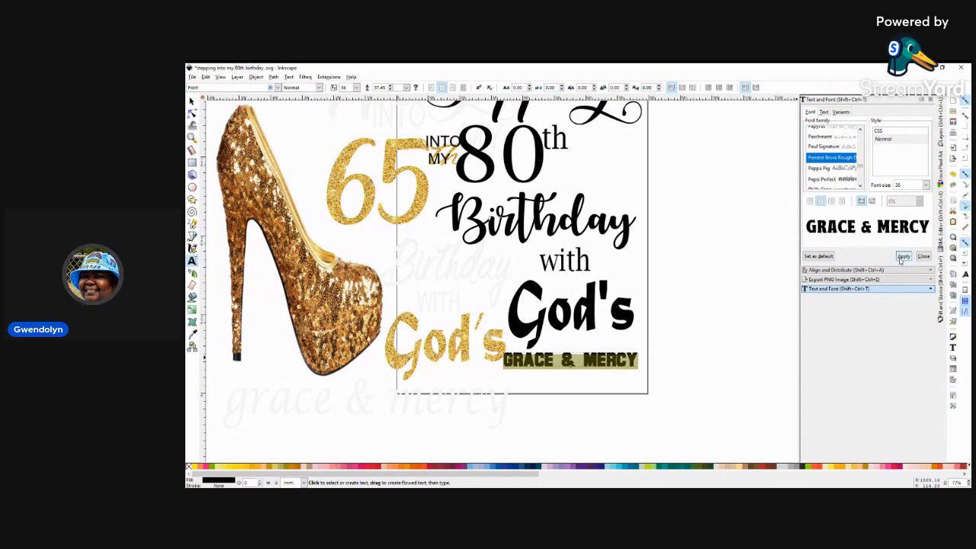
left_click(900, 258)
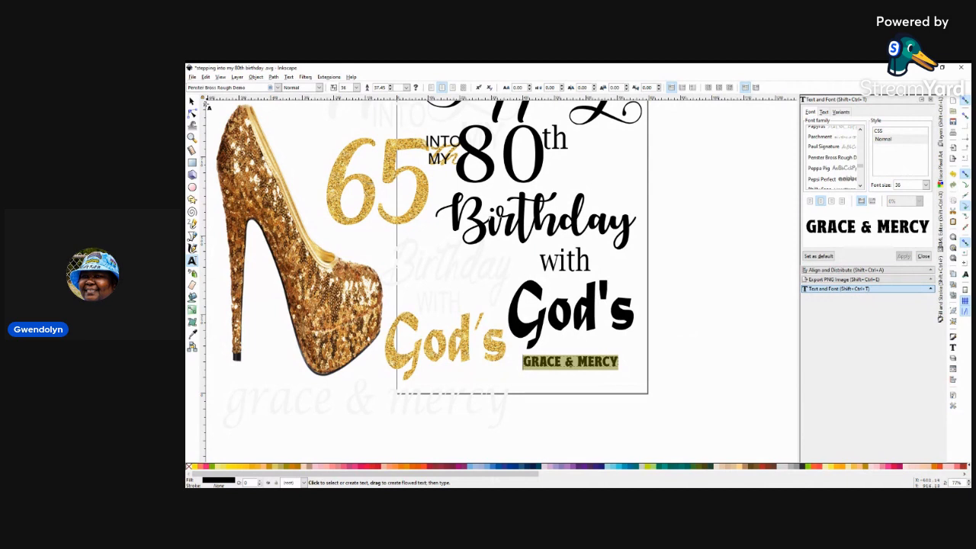
Enlarge "GRACE & MERCY" to about 98.6 pt and place it under "God's" along the page's lower edge
left_click(191, 101)
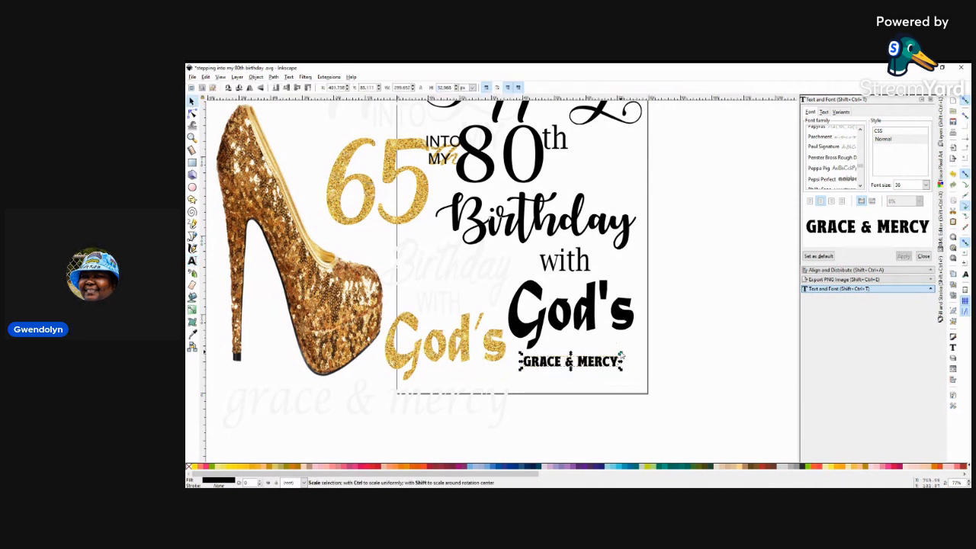
left_click_drag(621, 356, 788, 333)
left_click_drag(653, 365, 534, 388)
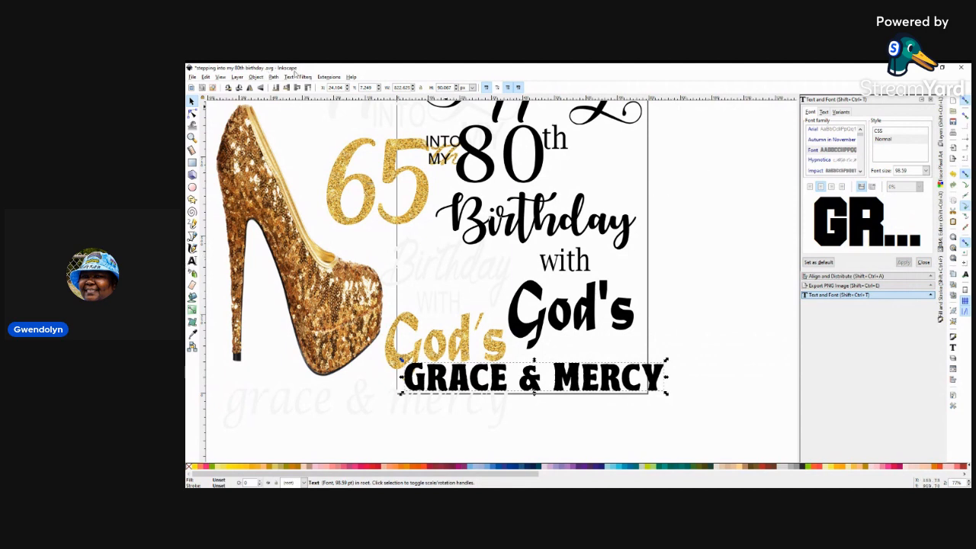
Switch the measurement unit to inches and stretch "GRACE & MERCY" to about 10.07 in wide and 1.33 in tall
left_click(473, 89)
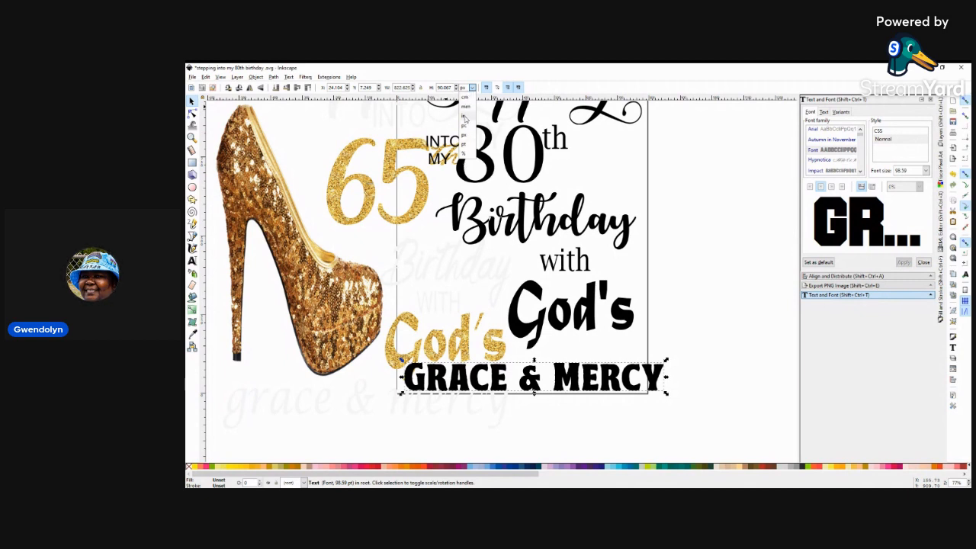
left_click(465, 117)
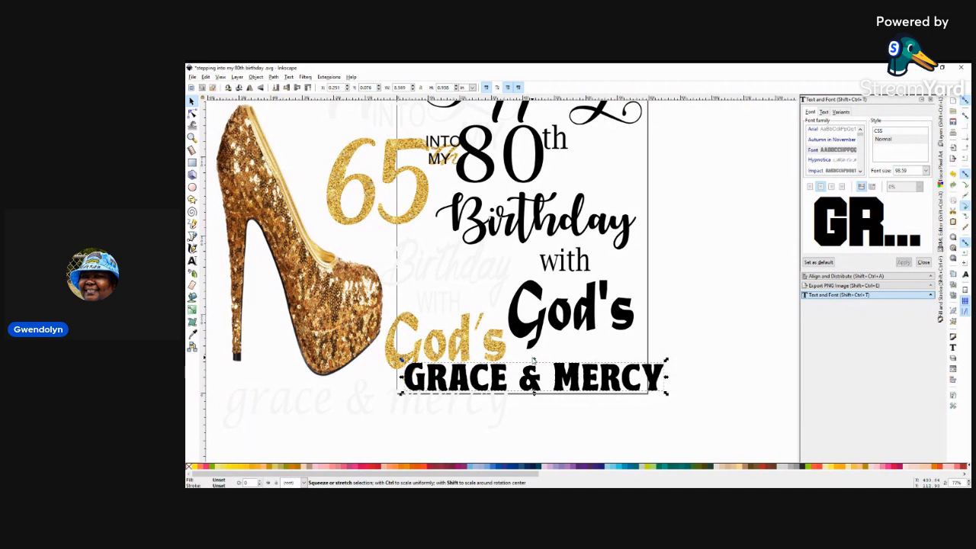
left_click_drag(532, 359, 535, 347)
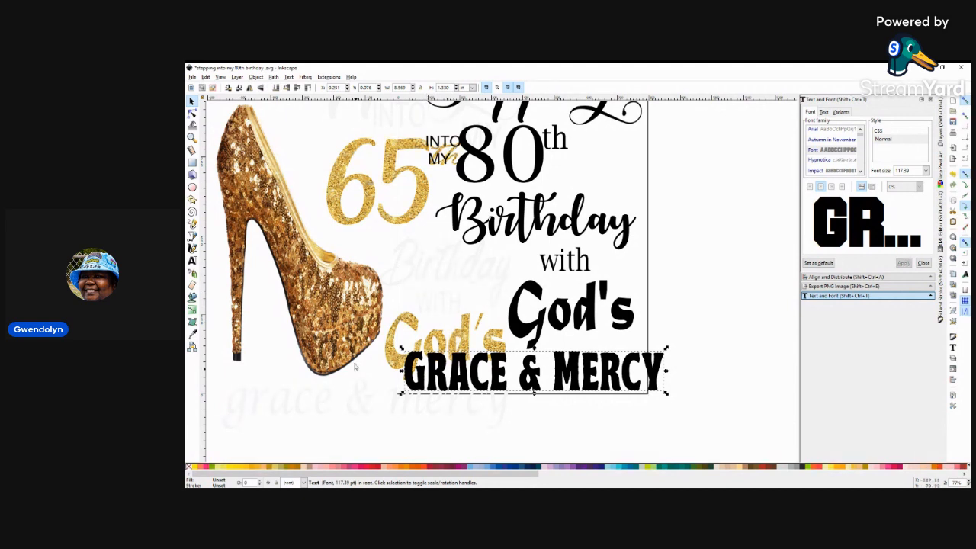
left_click_drag(400, 372, 356, 376)
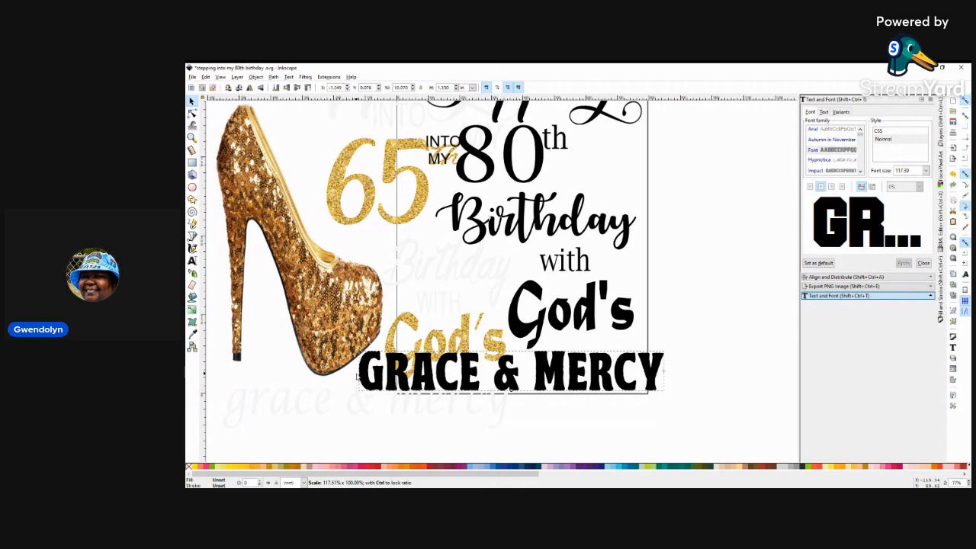
left_click_drag(357, 376, 357, 376)
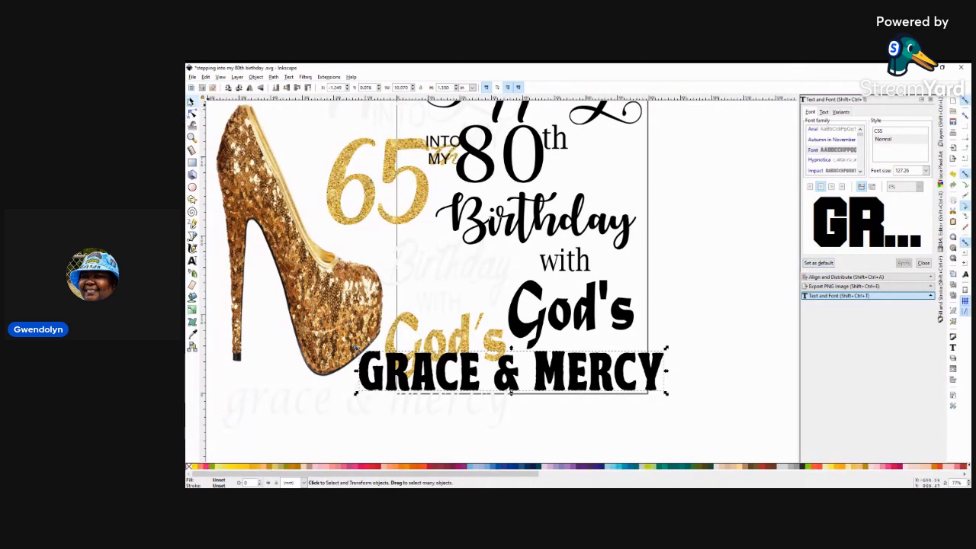
left_click(713, 383)
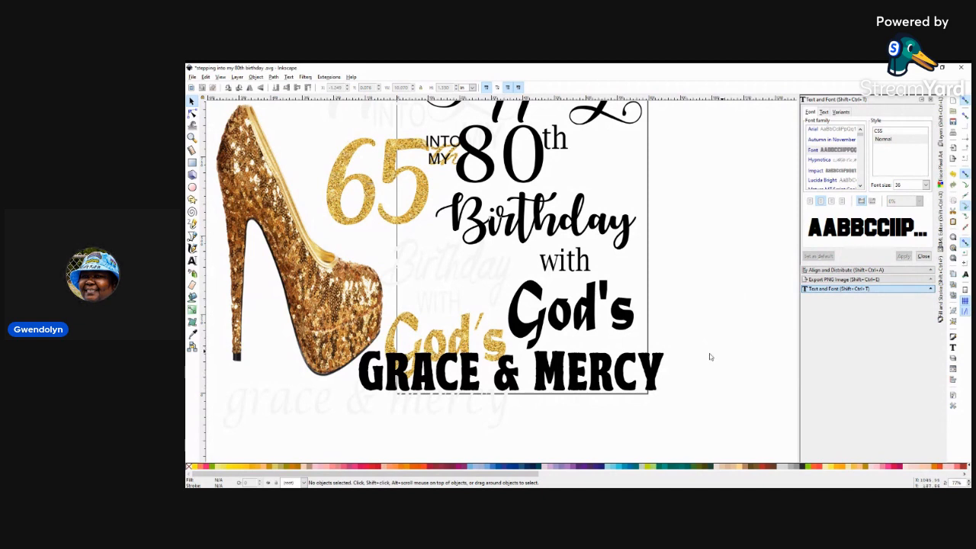
Enlarge the black "Stepping" text up and towards the shoe to about 10.1 in wide and 3.5 in tall
scroll(739, 355, "up", 4)
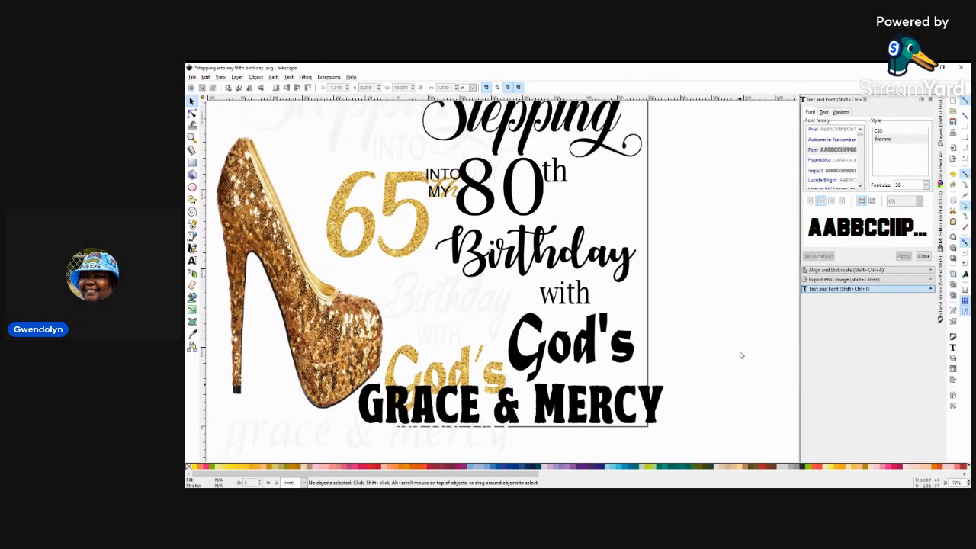
scroll(739, 355, "up", 1)
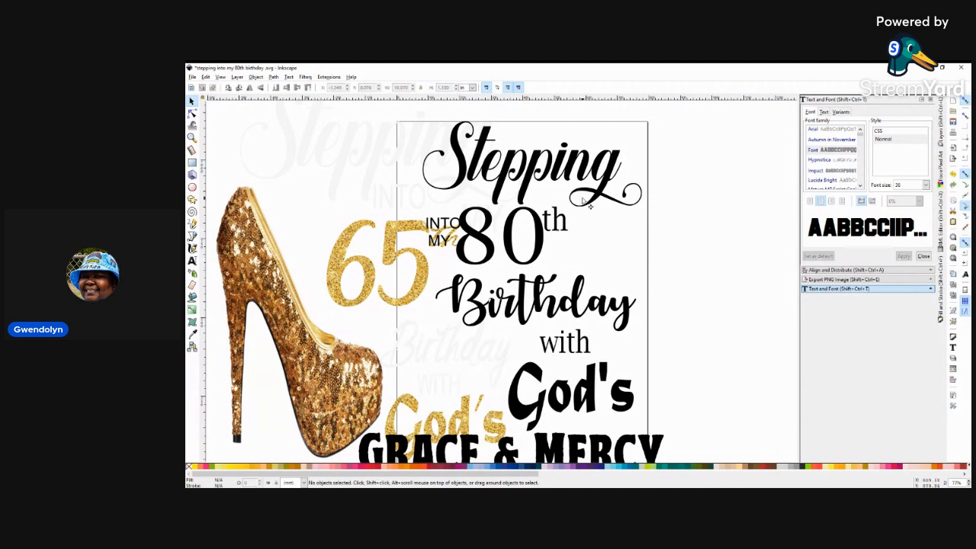
left_click(527, 175)
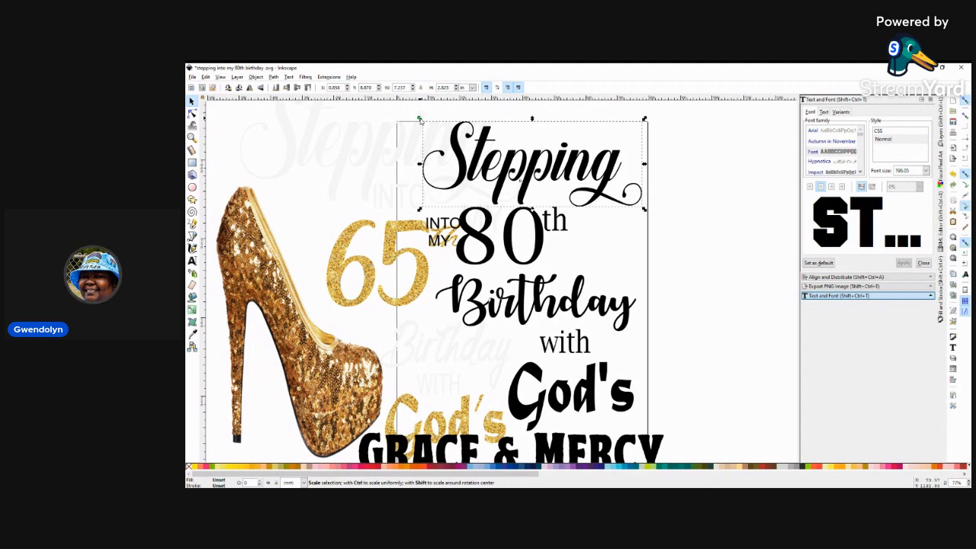
left_click_drag(420, 119, 336, 101)
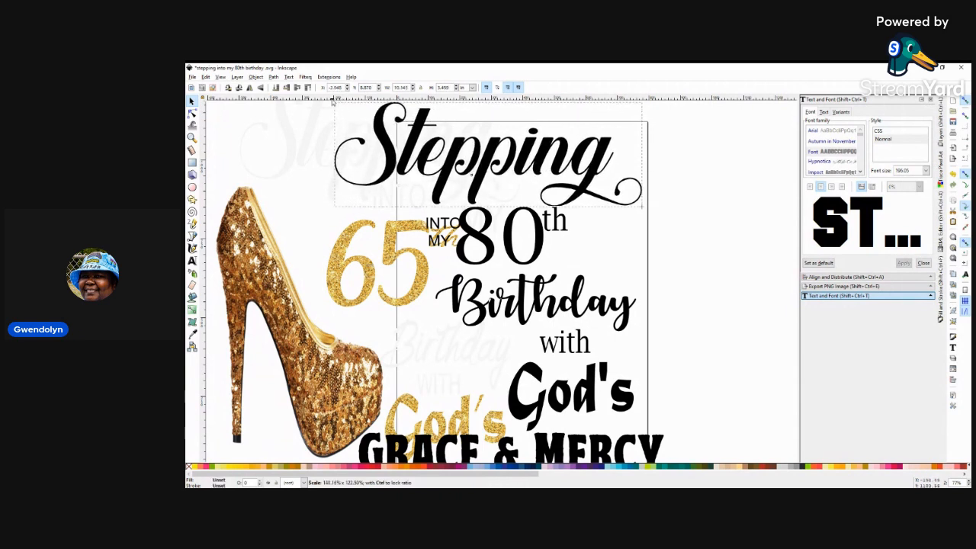
left_click_drag(334, 102, 335, 102)
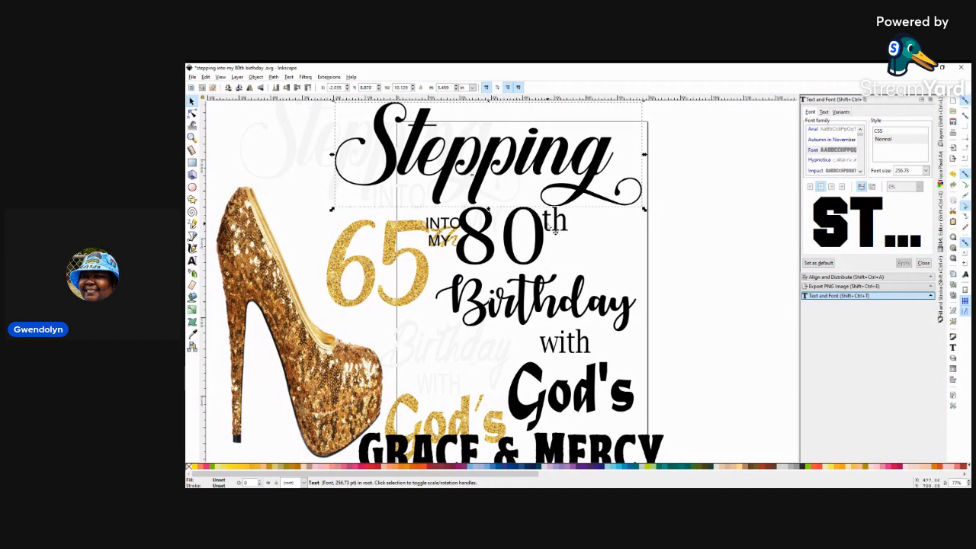
Enlarge the black "80" below "Stepping" to about 3.6 in wide and 3.5 in tall
left_click(521, 265)
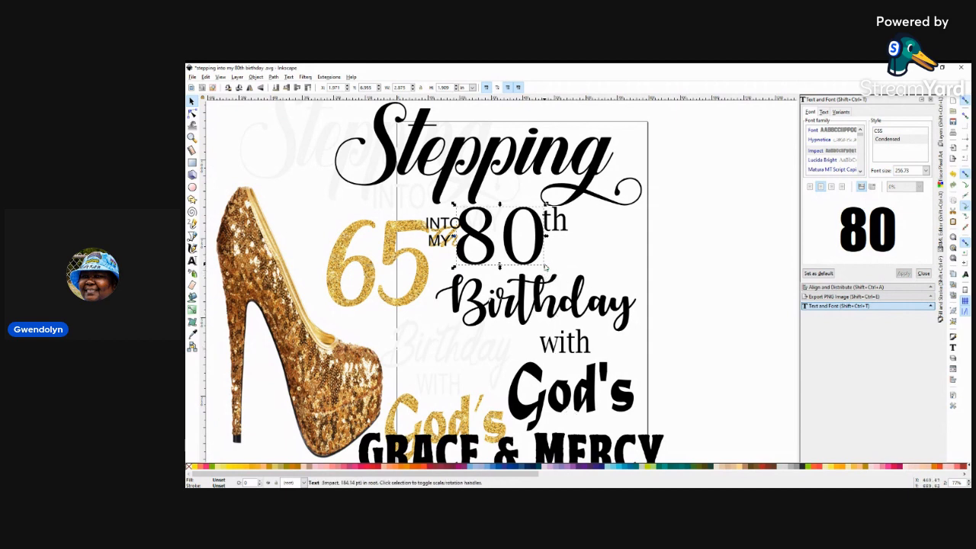
left_click_drag(546, 269, 570, 318)
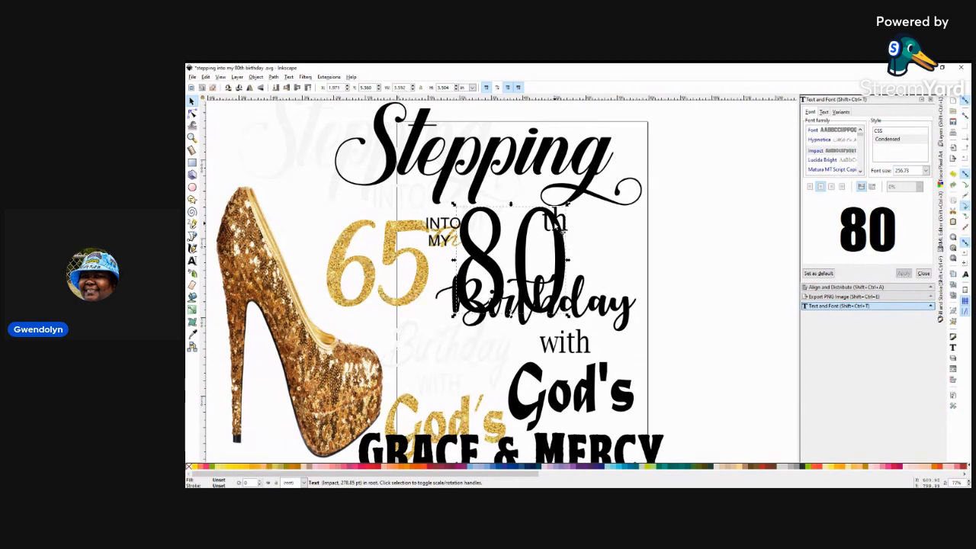
Move "th" beside the upper part of the black "80" and enlarge it to about 103.9 pt, 1.25 in tall
left_click(570, 226)
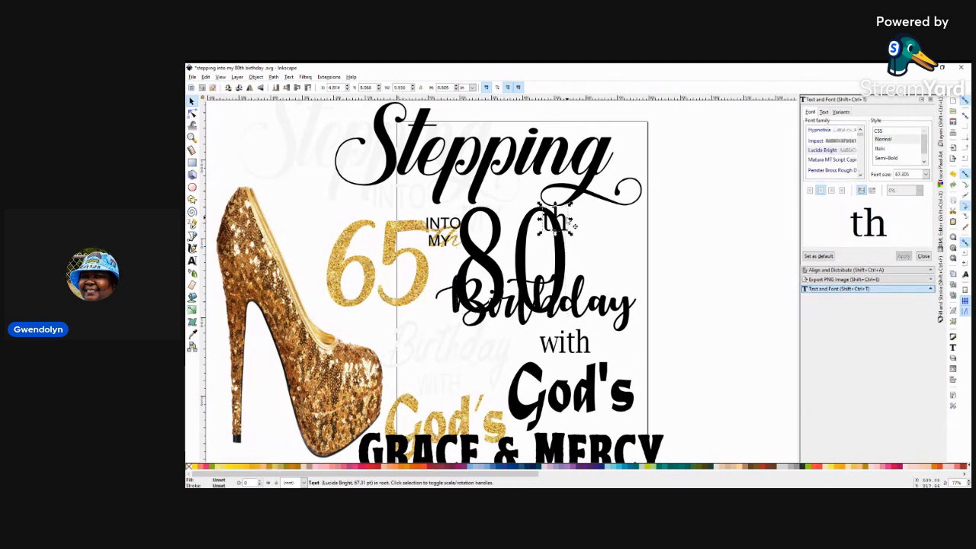
left_click_drag(555, 221, 584, 225)
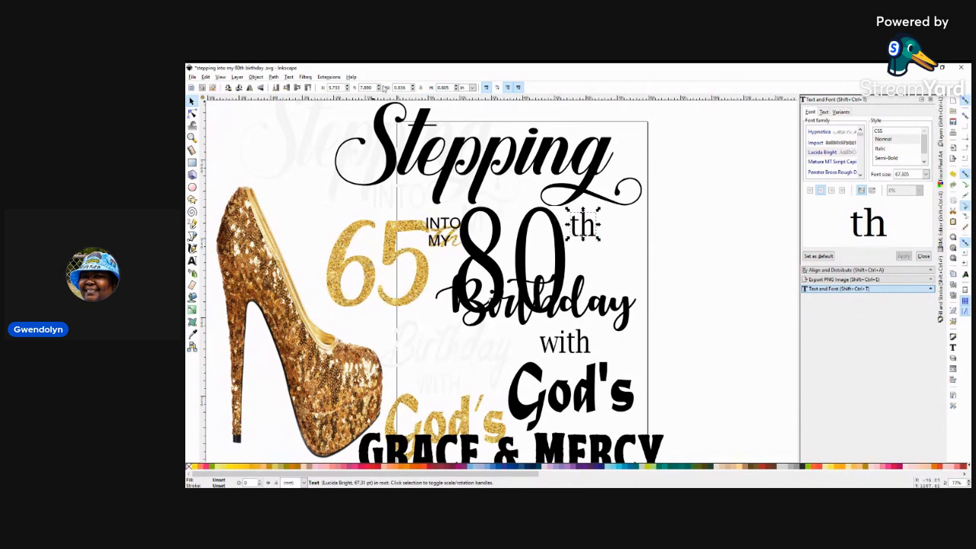
left_click_drag(599, 238, 612, 254)
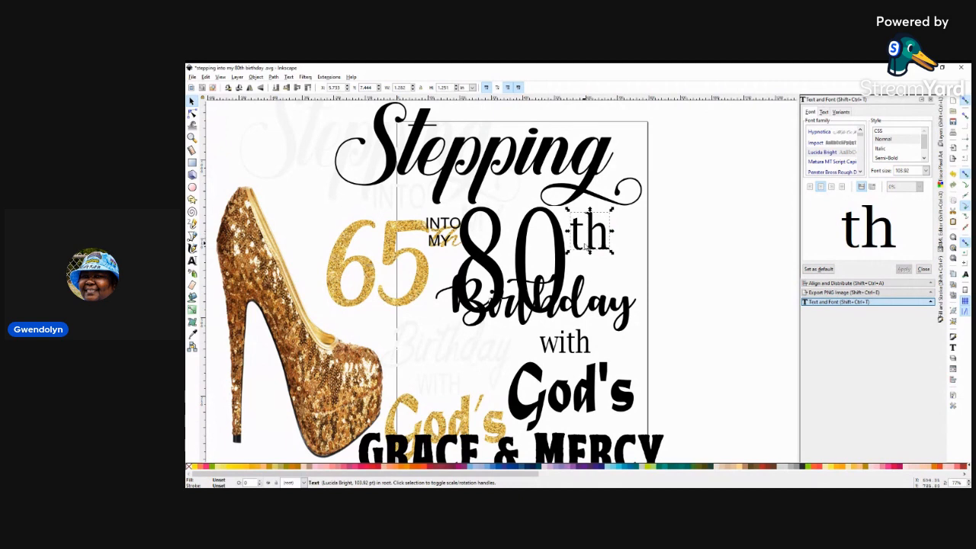
Move the black "Birthday" text down towards the shoe so it sits directly under "80"
left_click(604, 315)
left_click_drag(606, 316, 581, 351)
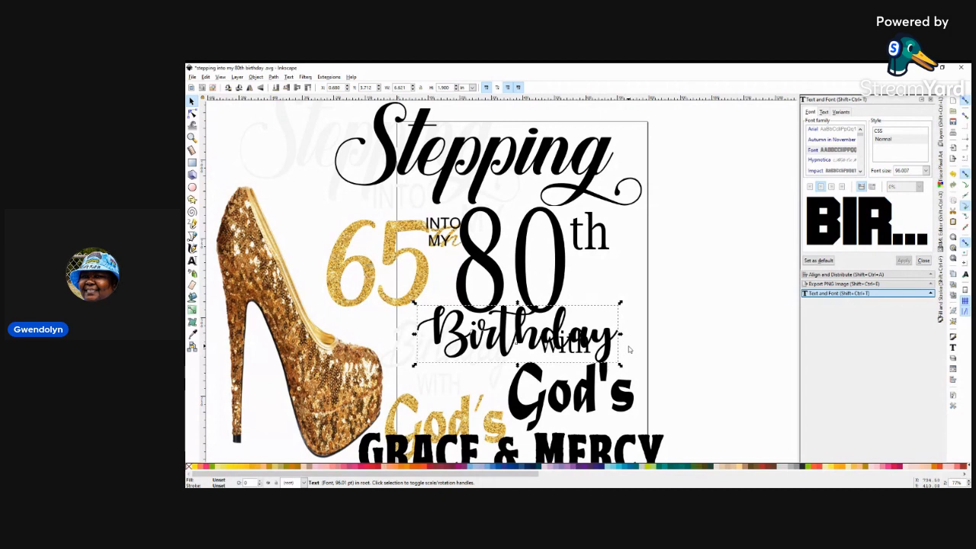
left_click(629, 350)
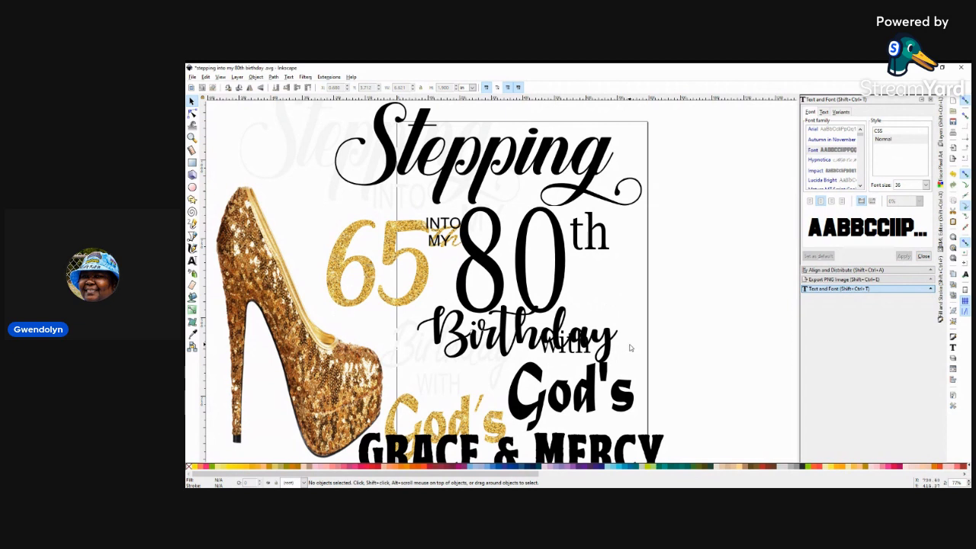
Move the "with" text out of "Birthday" and place it just before the black "God's"
left_click(581, 353)
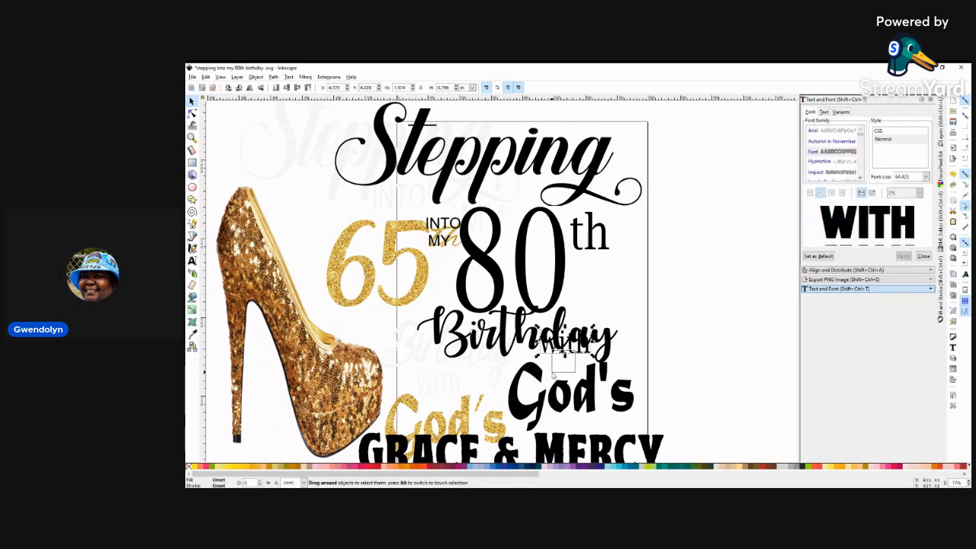
left_click(556, 363)
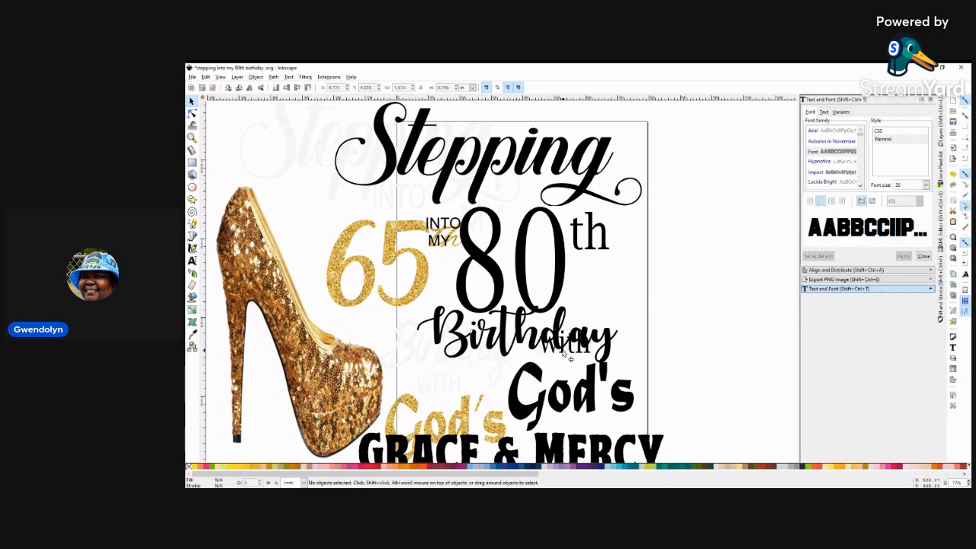
left_click(571, 358)
left_click_drag(570, 358, 476, 422)
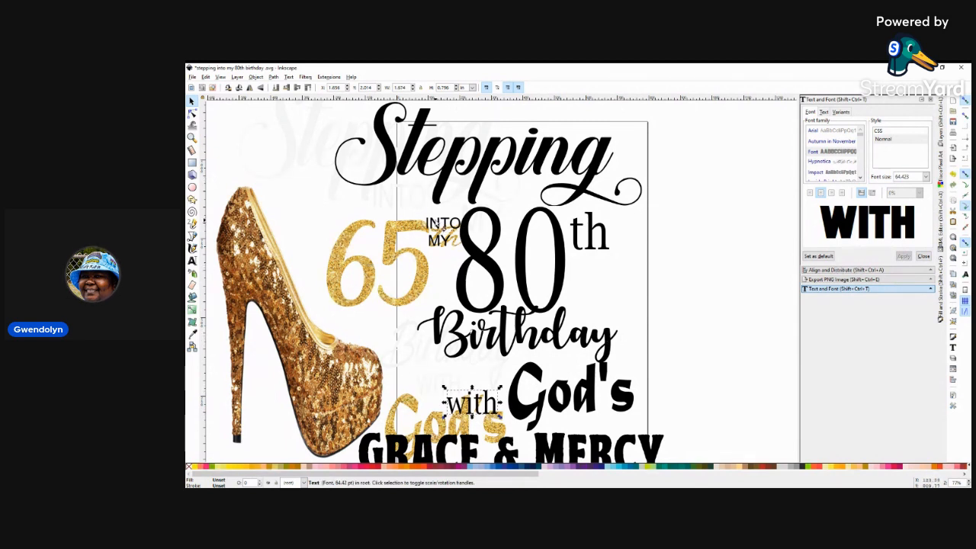
Enlarge "INTO" and "MY" together to about 2.1 in wide and 1.3 in tall
left_click(444, 228)
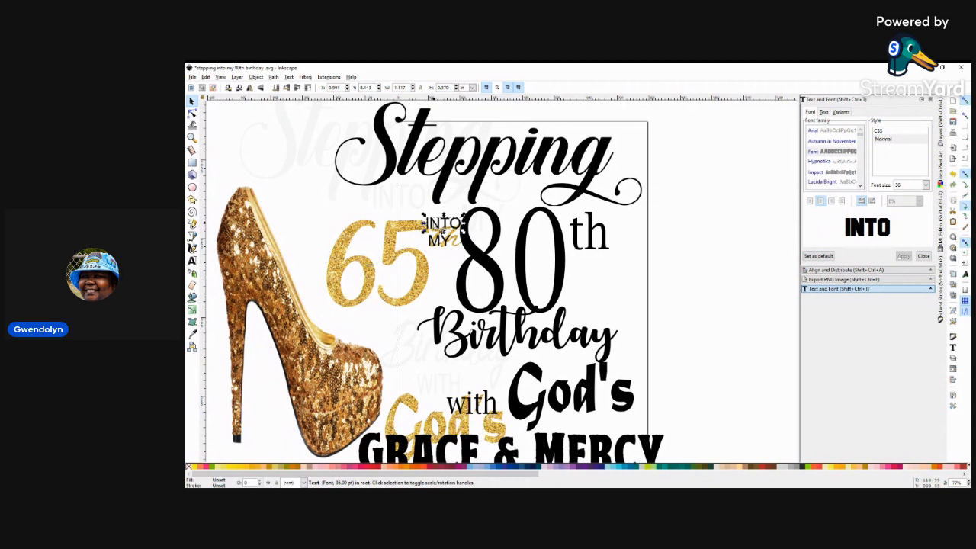
left_click(439, 241)
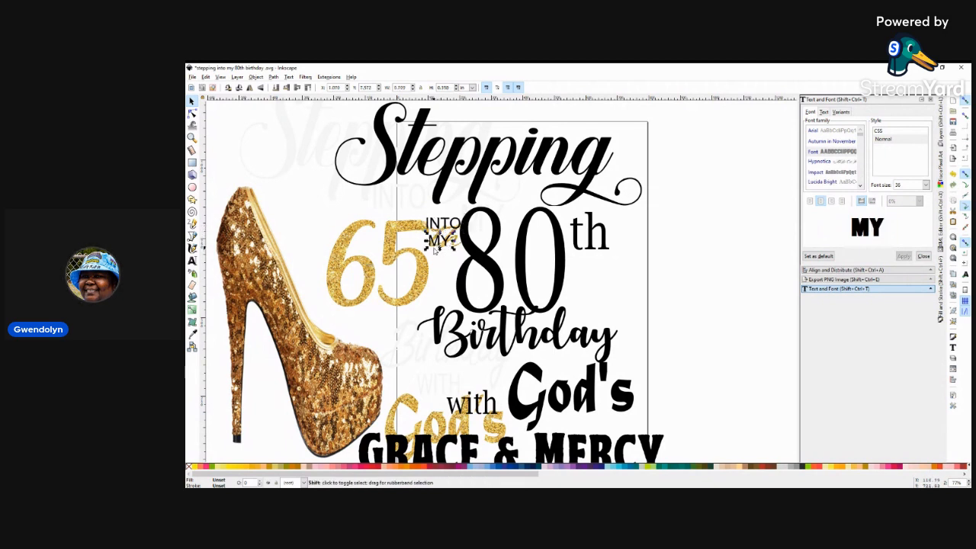
left_click(441, 227, "shift")
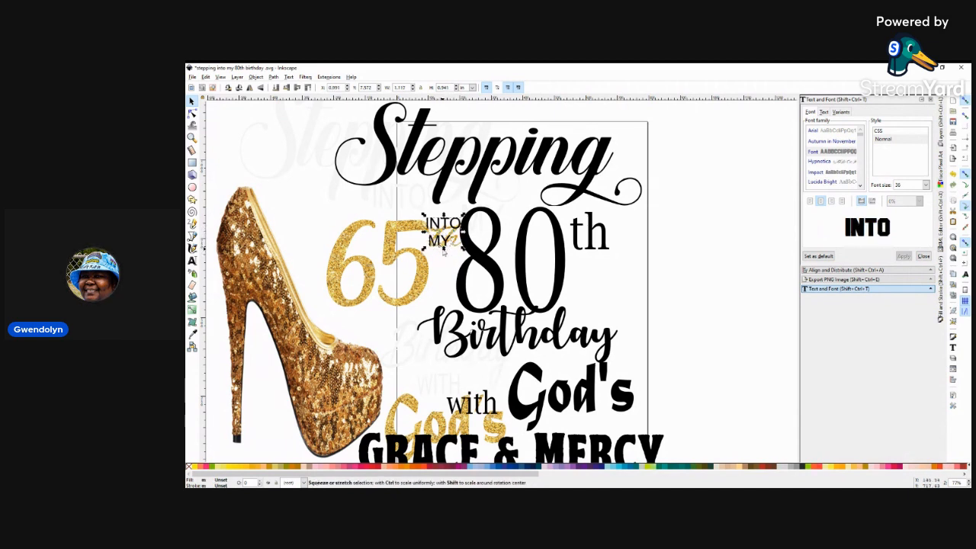
left_click_drag(424, 252, 395, 261)
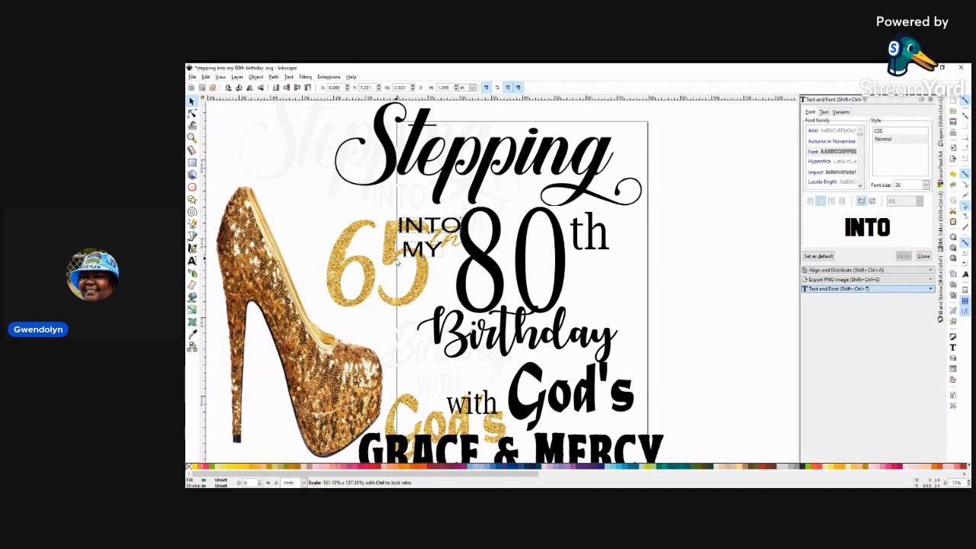
left_click_drag(396, 261, 393, 262)
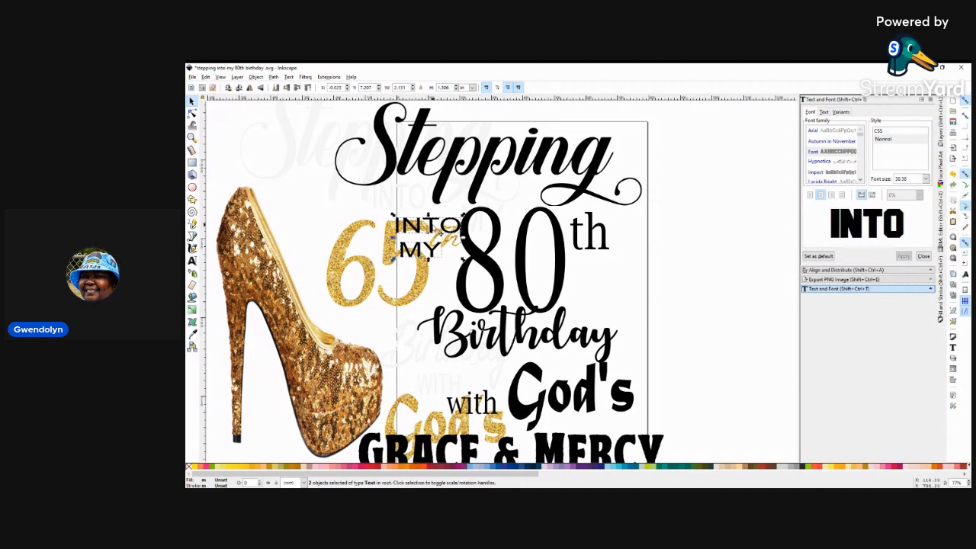
Shift the "INTO MY" pair, the black "80" and its "th" towards the gold shoe as one row under "Stepping"
left_click_drag(441, 235, 392, 224)
left_click_drag(490, 265, 458, 272)
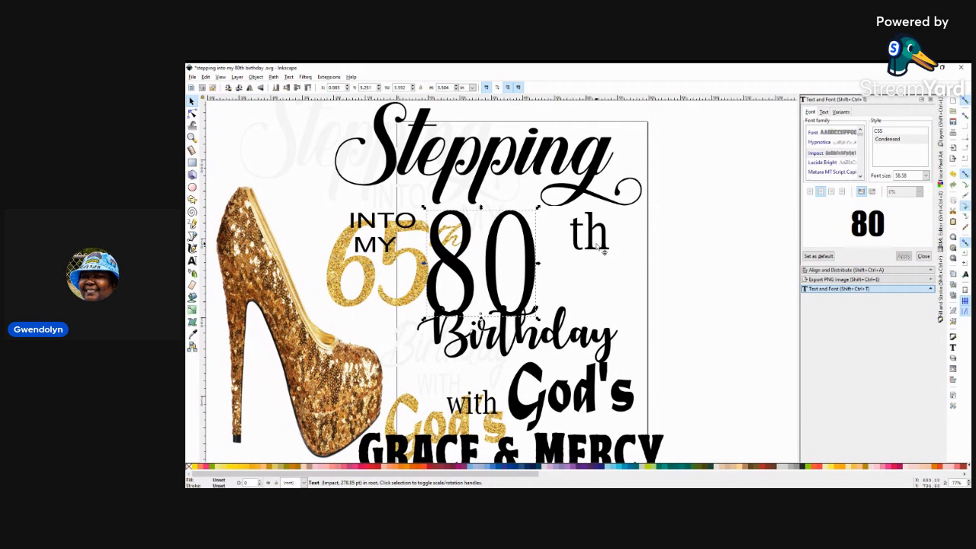
left_click_drag(603, 246, 564, 249)
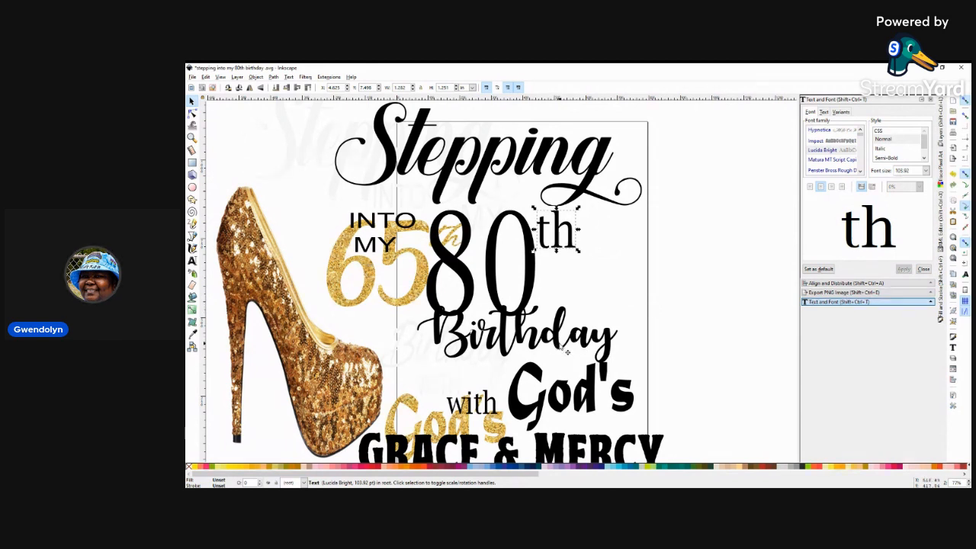
Move "Birthday" closer to the shoe below "80" and enlarge it to about 127 pt, 8.7 in wide and 2.5 in tall
left_click_drag(562, 353, 524, 367)
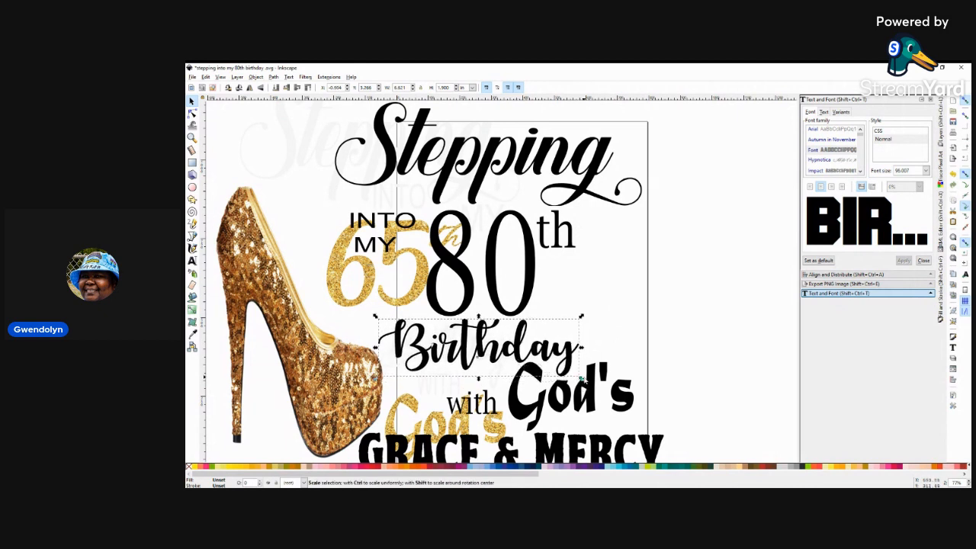
left_click_drag(581, 377, 640, 398)
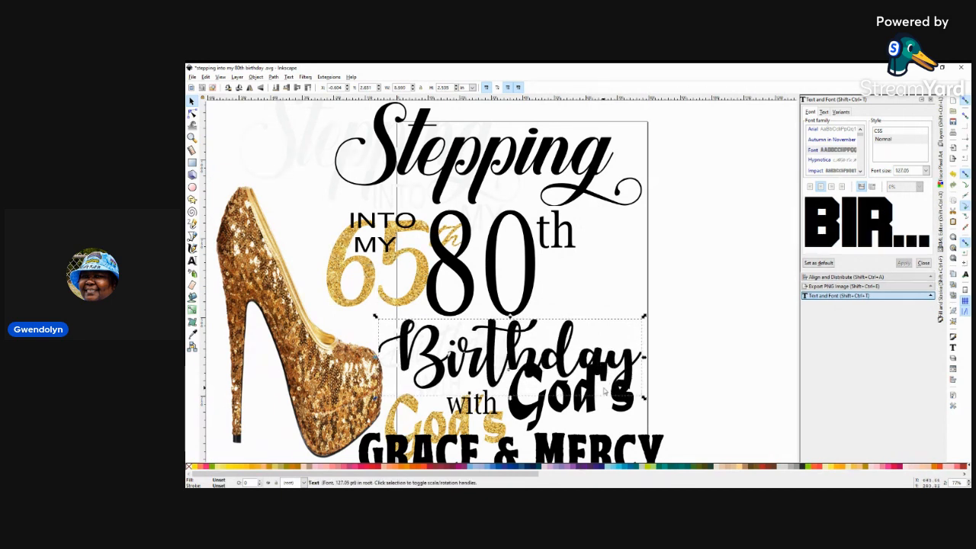
left_click_drag(523, 356, 511, 356)
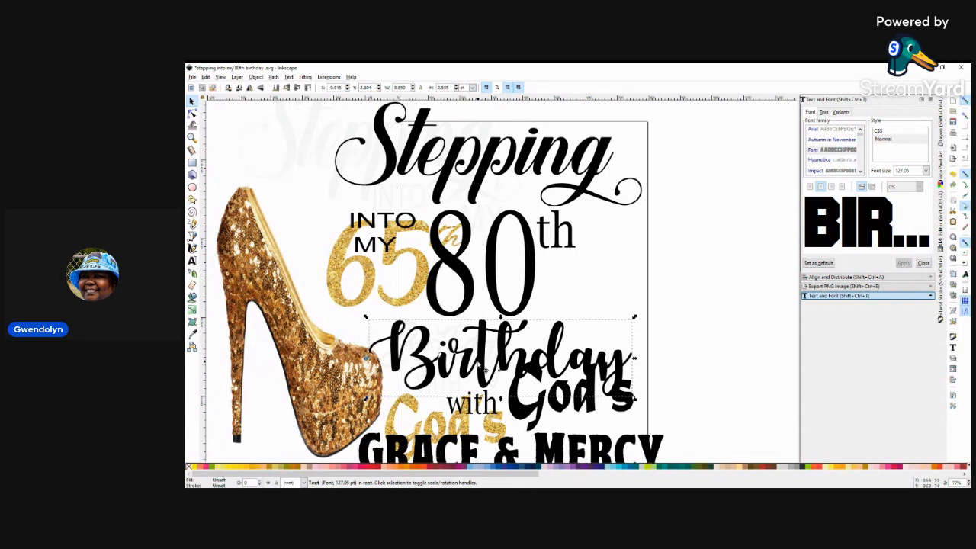
left_click_drag(485, 369, 496, 367)
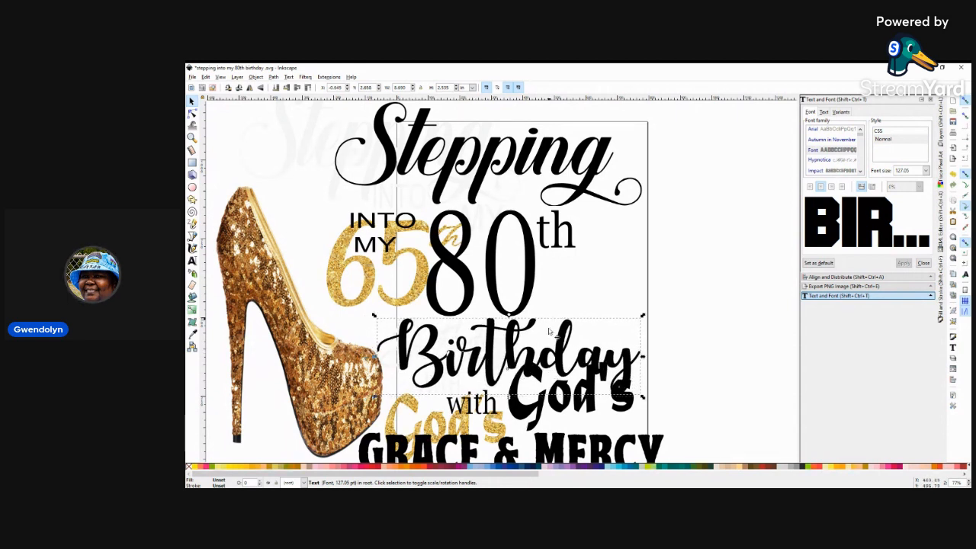
left_click(653, 273)
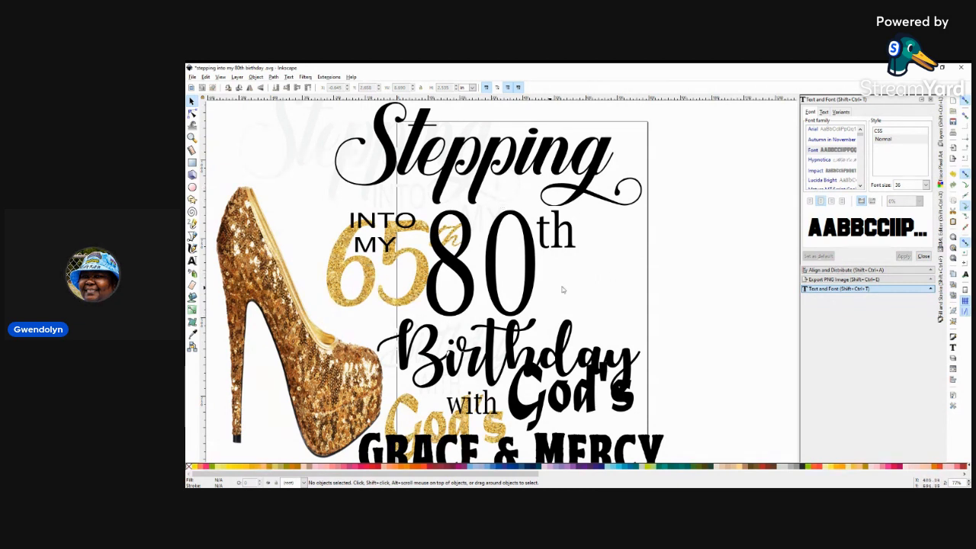
Import the heeled_shoe-removebg-preview image from the Downloads folder
left_click(192, 77)
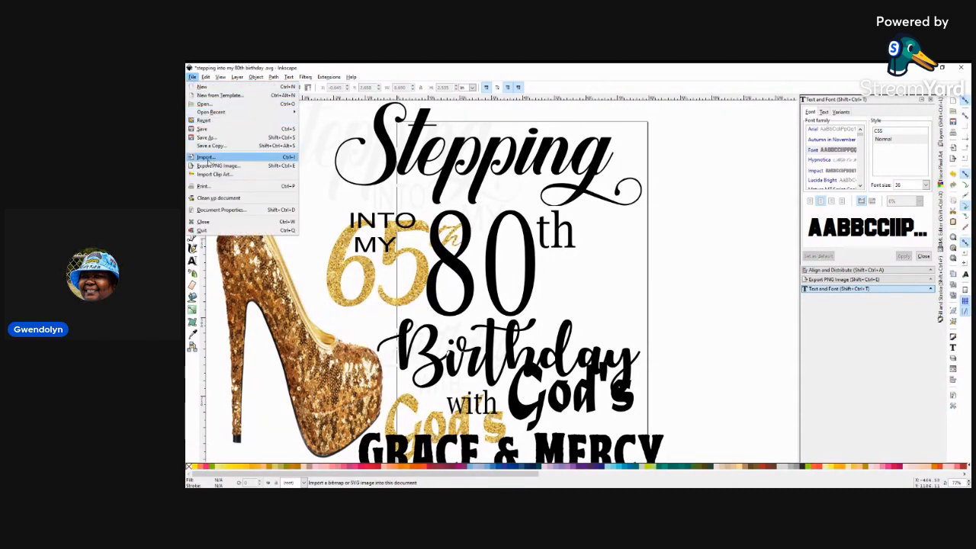
left_click(207, 157)
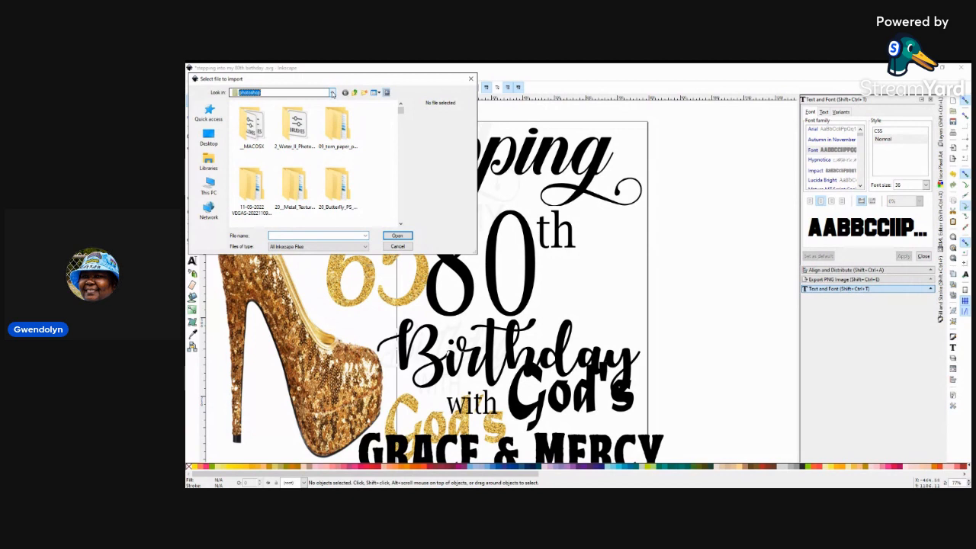
left_click(333, 94)
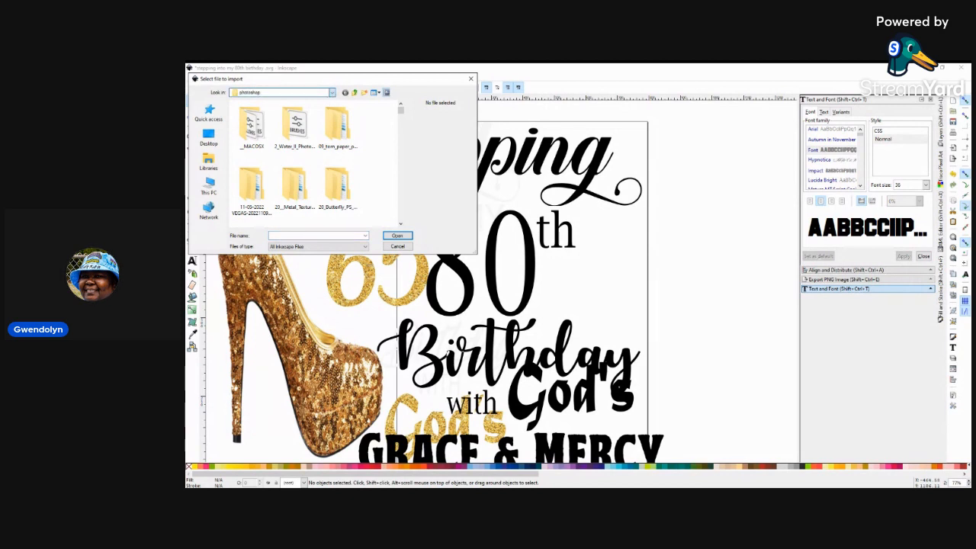
left_click(270, 131)
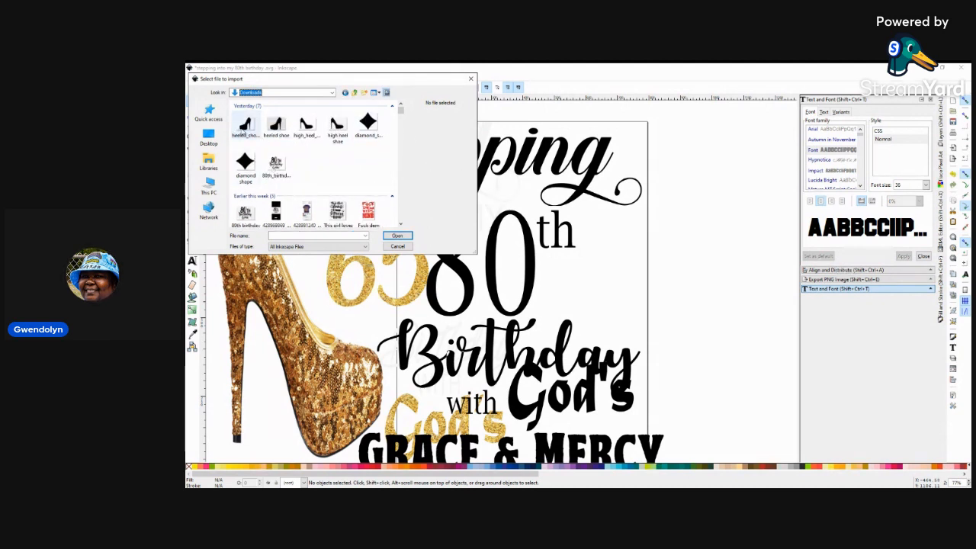
left_click(245, 128)
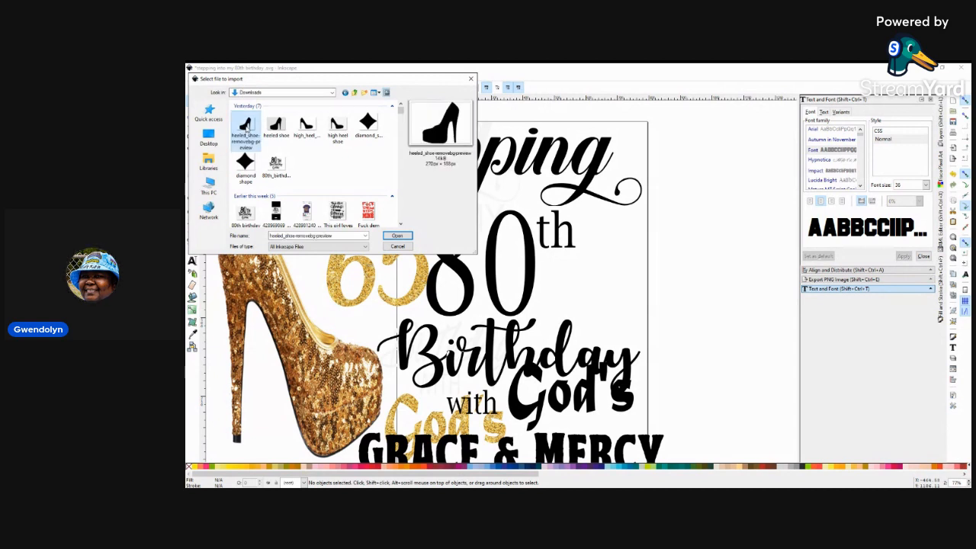
left_click(397, 236)
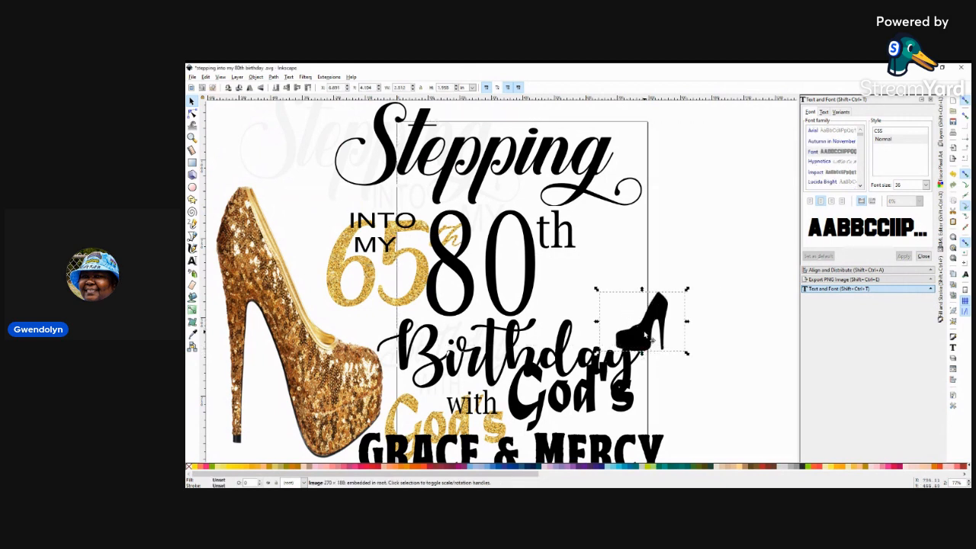
Enlarge the imported black heel to about 5.2 in wide and 4.1 in tall and place it beside "80th", outside the page
left_click_drag(644, 336, 685, 286)
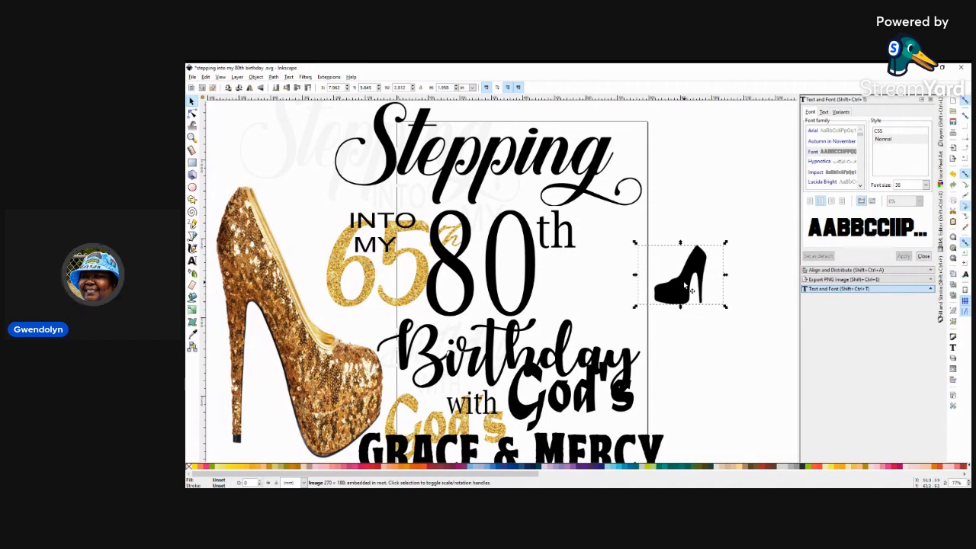
left_click_drag(635, 307, 562, 370)
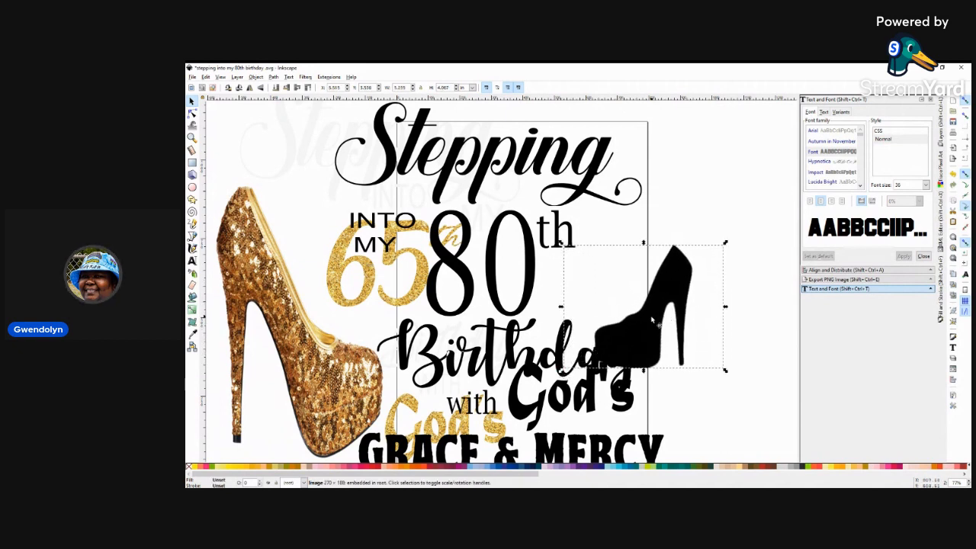
left_click_drag(652, 321, 713, 265)
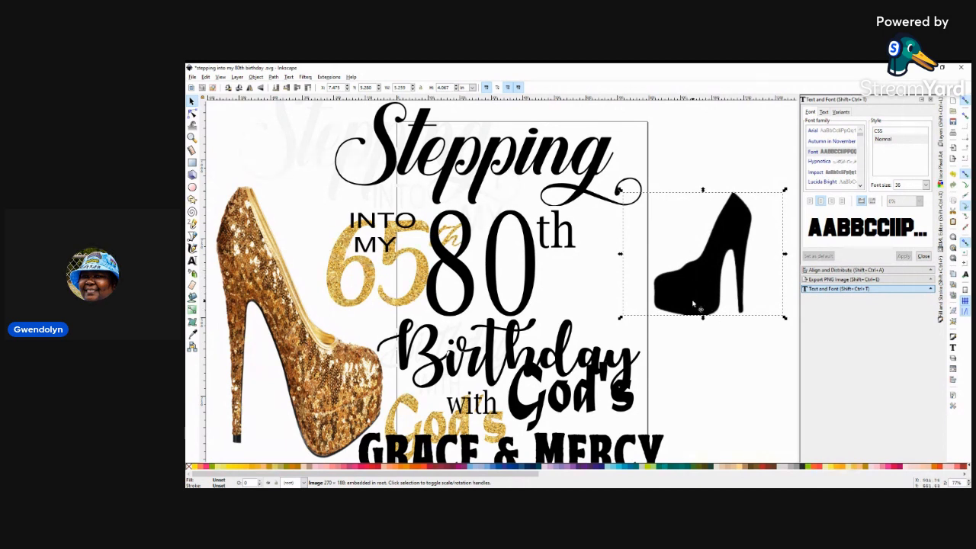
Trace the black heel image with Trace Bitmap and move the traced shoe down below the original
left_click(273, 77)
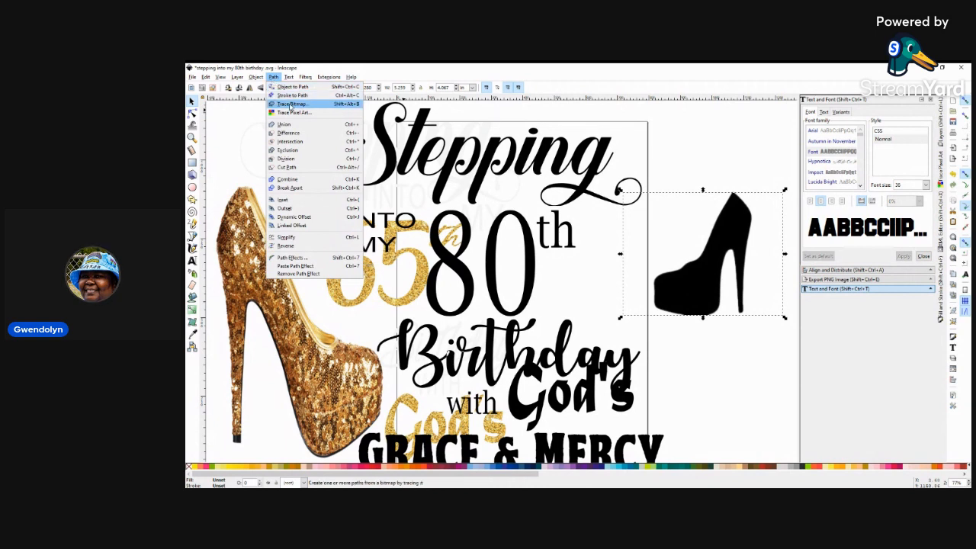
left_click(289, 103)
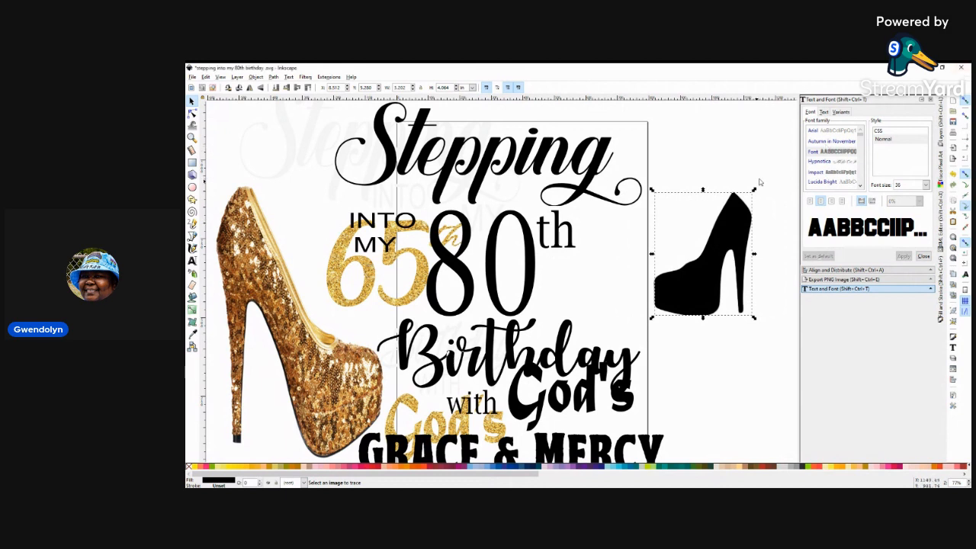
mouse_move(700, 270)
left_mouse_down()
mouse_move(720, 353)
mouse_move(697, 356)
mouse_move(720, 357)
mouse_move(643, 387)
mouse_move(666, 387)
mouse_move(636, 385)
mouse_move(699, 384)
mouse_move(687, 383)
left_mouse_up()
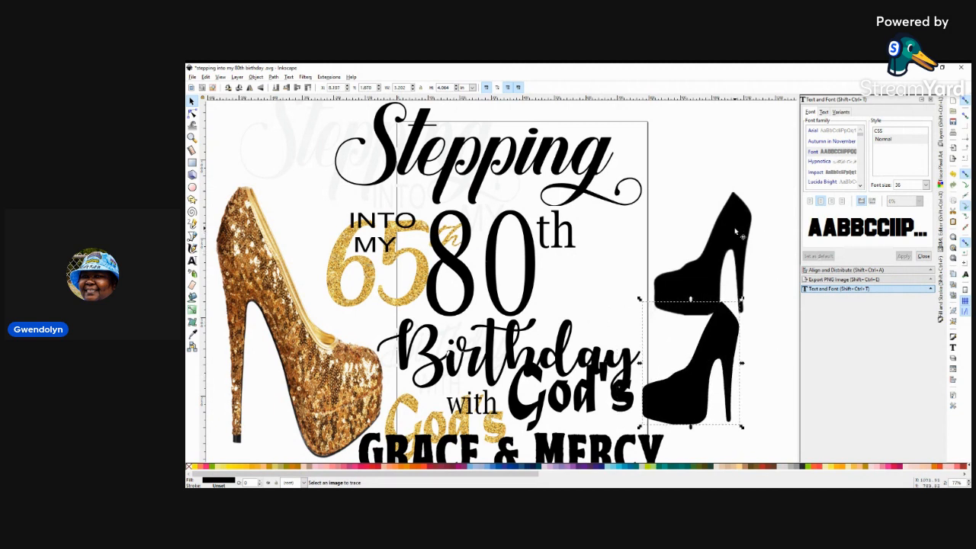
Delete the original bitmap of the black heel, keeping only the traced shoe
left_click(740, 234)
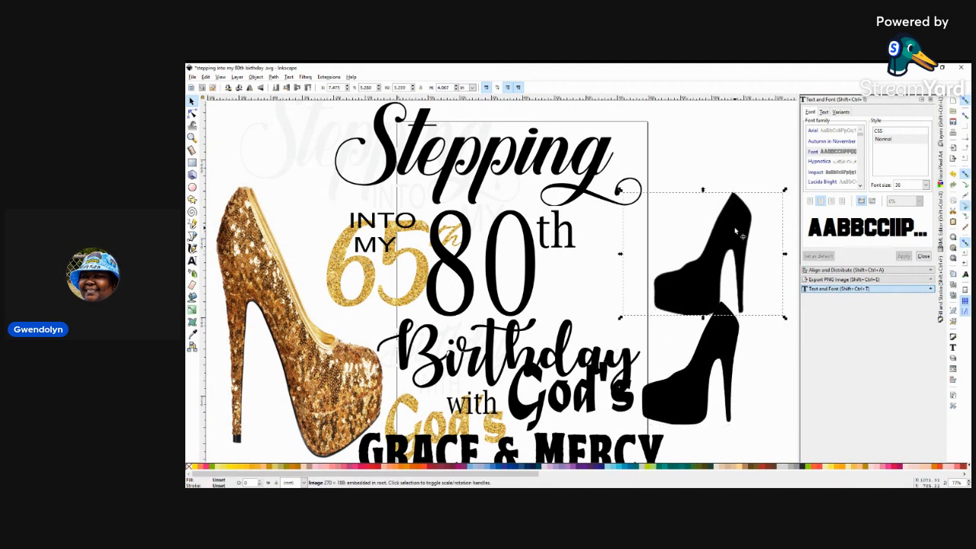
key("Delete")
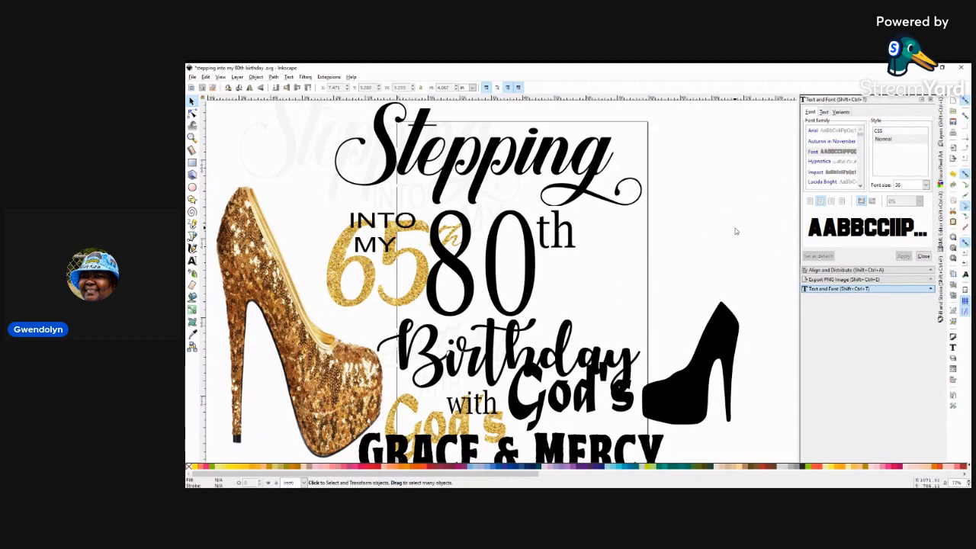
left_click(709, 404)
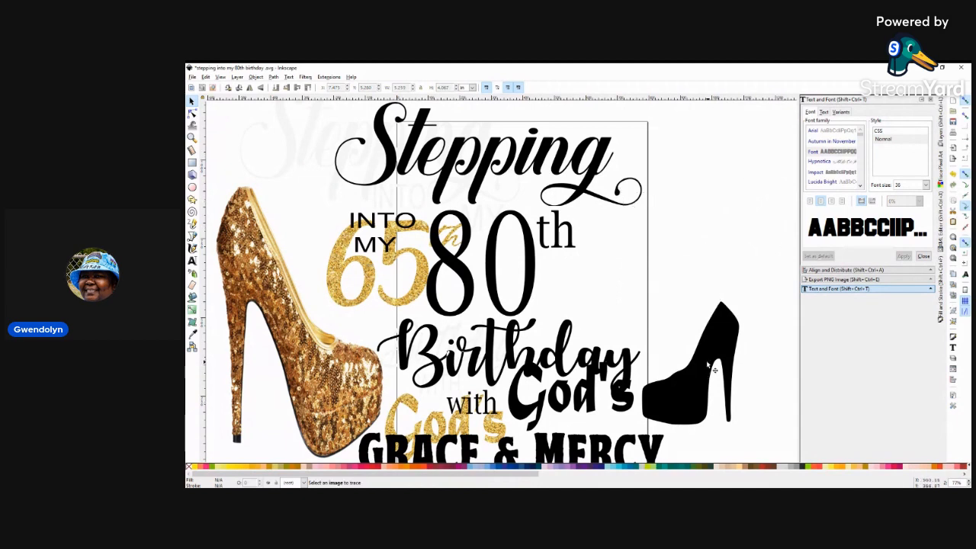
Enlarge the traced black shoe to about 6.6 in wide and 8 in tall and place it over the gold heel
left_click(704, 366)
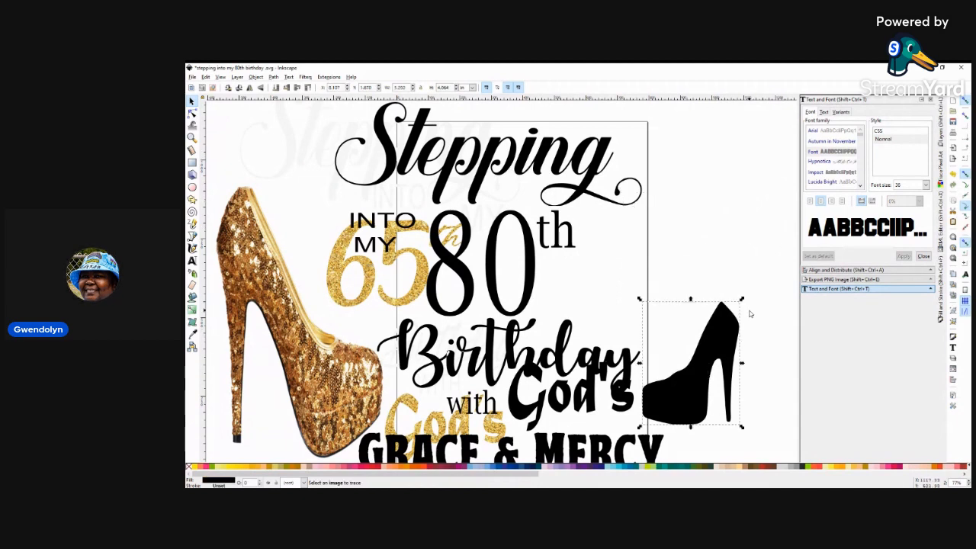
left_click_drag(744, 300, 802, 232)
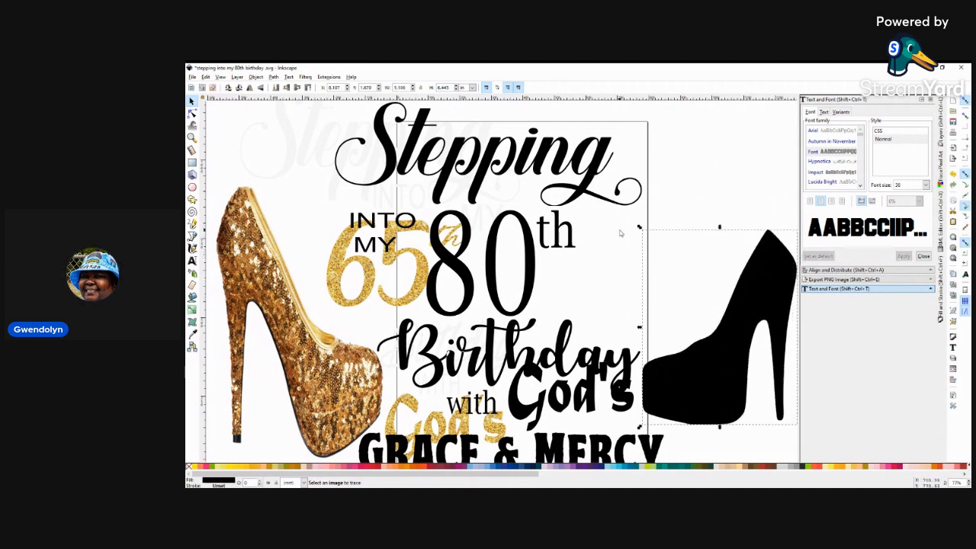
left_click_drag(638, 228, 617, 199)
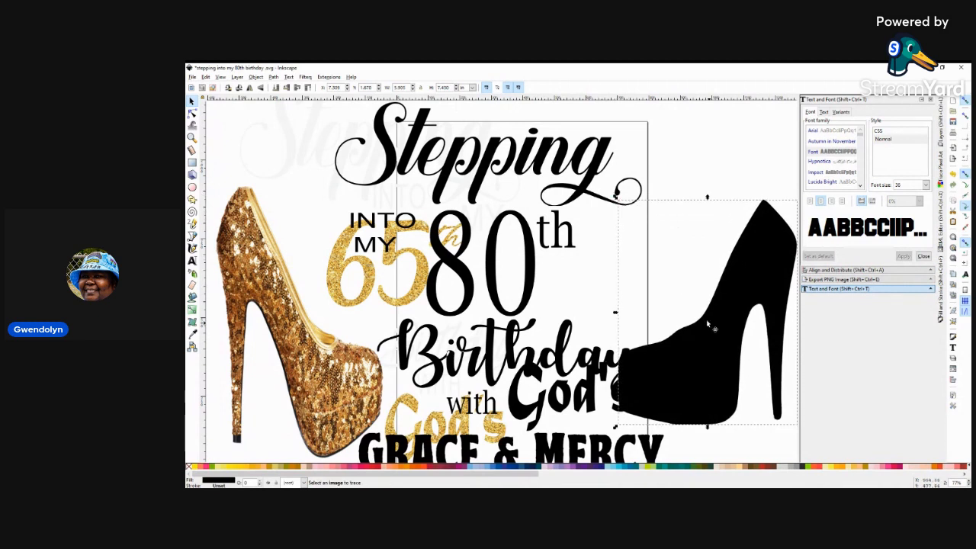
left_click_drag(719, 341, 368, 379)
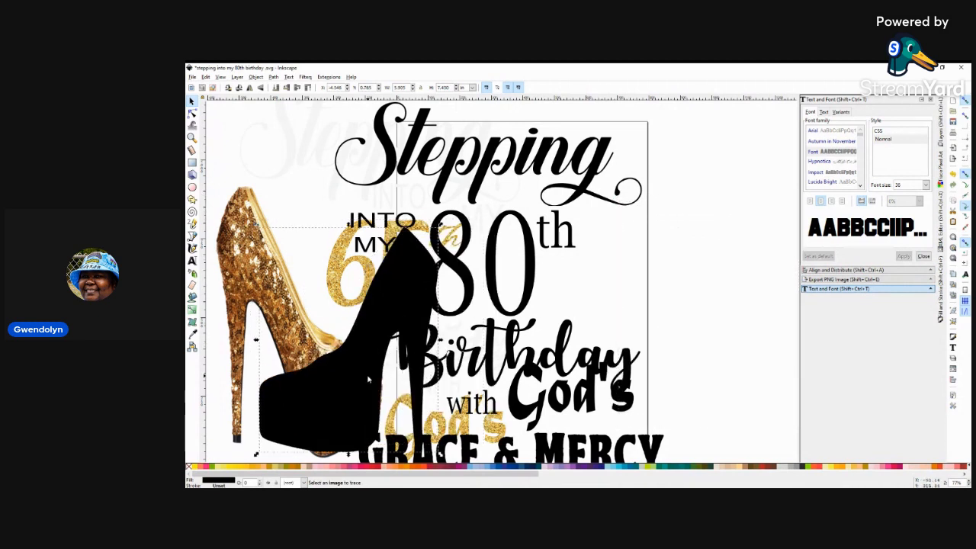
left_click_drag(401, 329, 367, 292)
left_click_drag(398, 191, 422, 180)
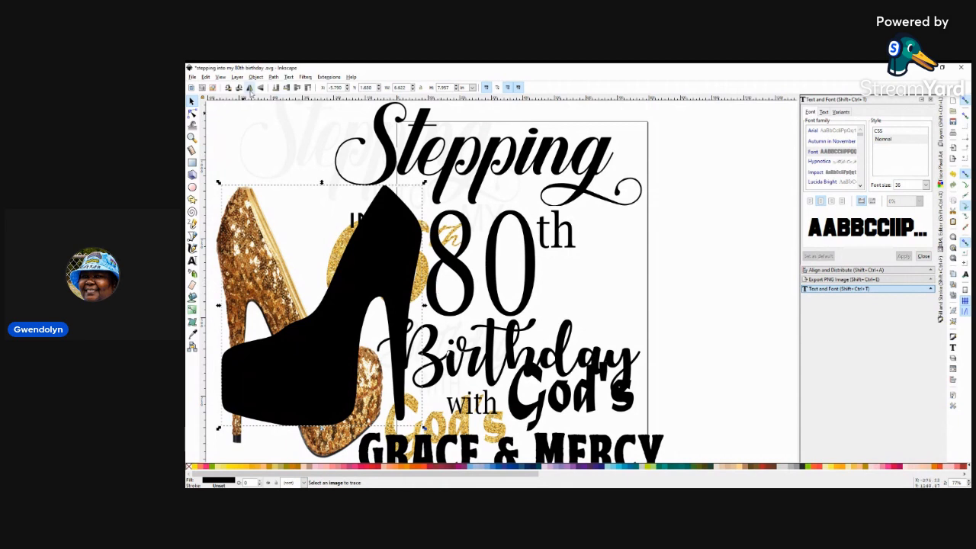
Flip the black shoe horizontally, align it over the gold heel, and enlarge it to about 7 in wide and 8.4 in tall
left_click(249, 87)
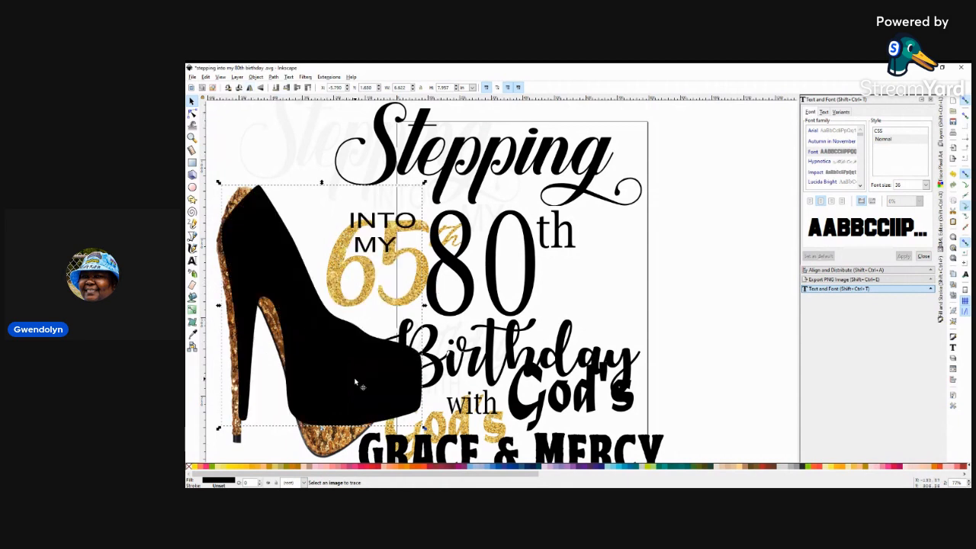
left_click_drag(355, 381, 343, 380)
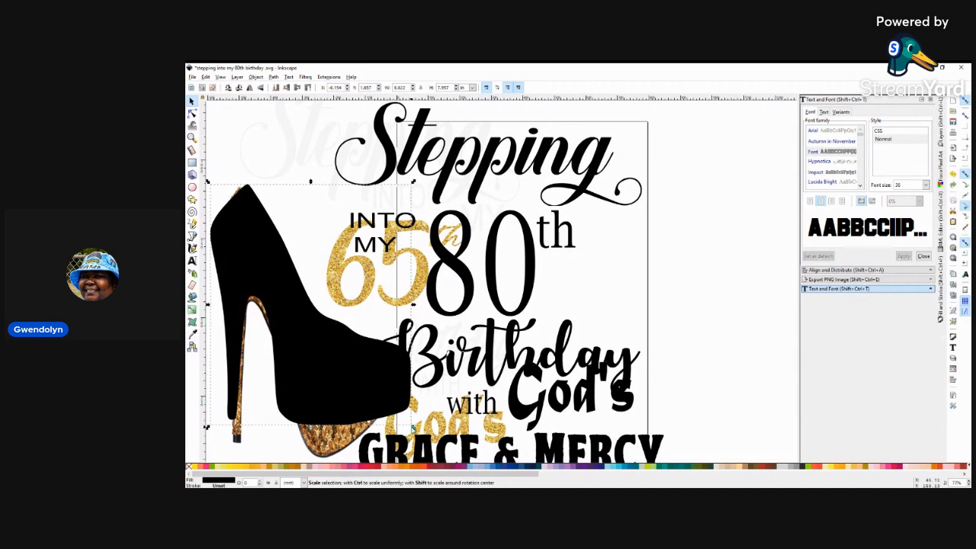
left_click_drag(412, 427, 424, 440)
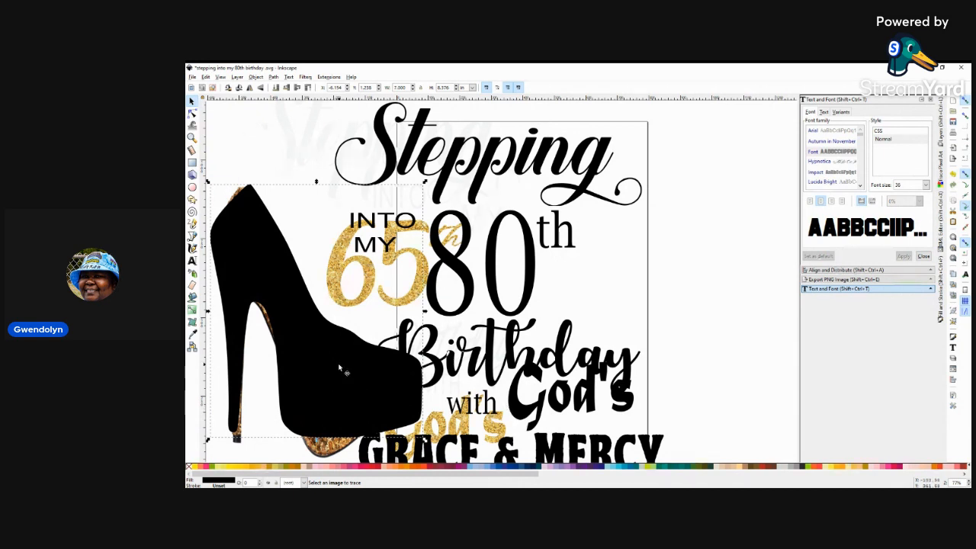
Move the flipped black shoe off the gold heel so its toe covers the start of "Birthday" and its heel top meets "INTO"
left_click_drag(342, 370, 412, 313)
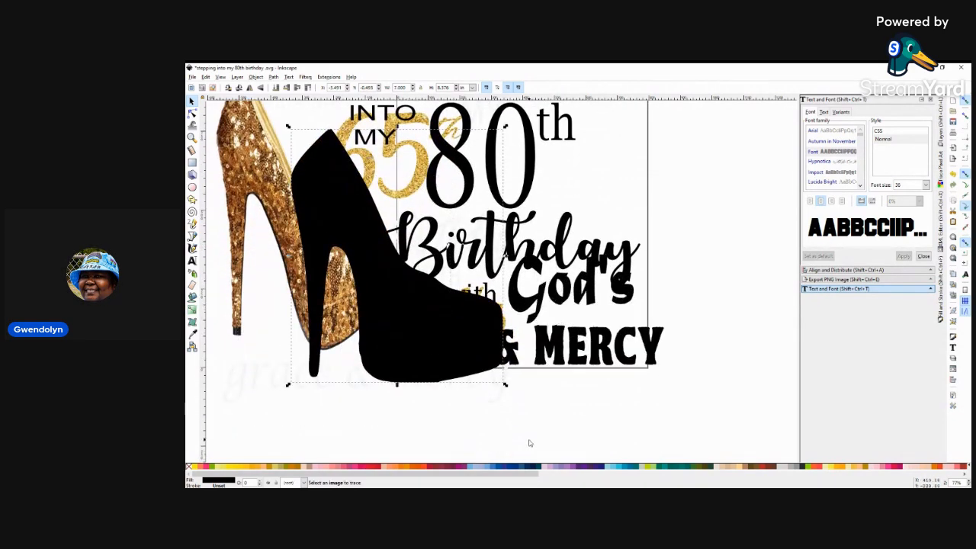
scroll(738, 187, "up", 4)
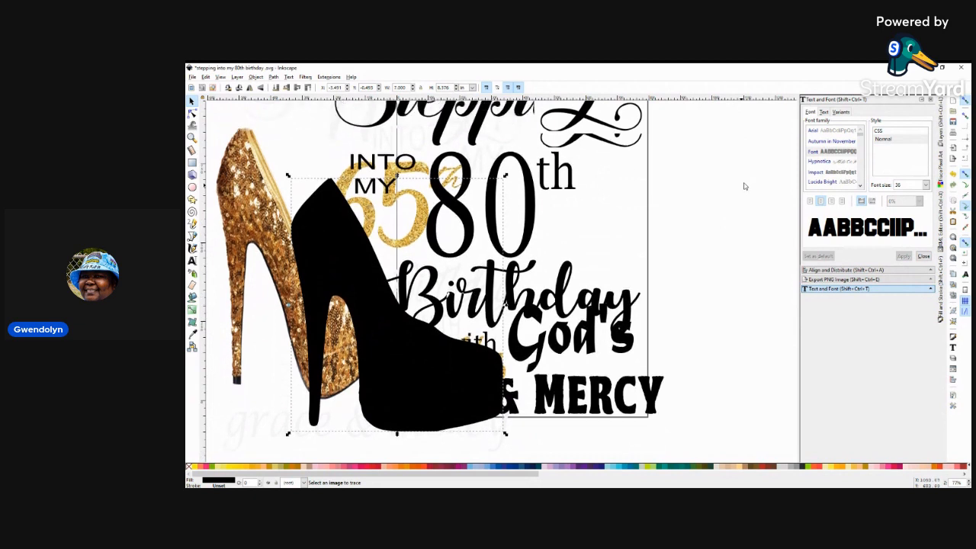
scroll(745, 185, "up", 1)
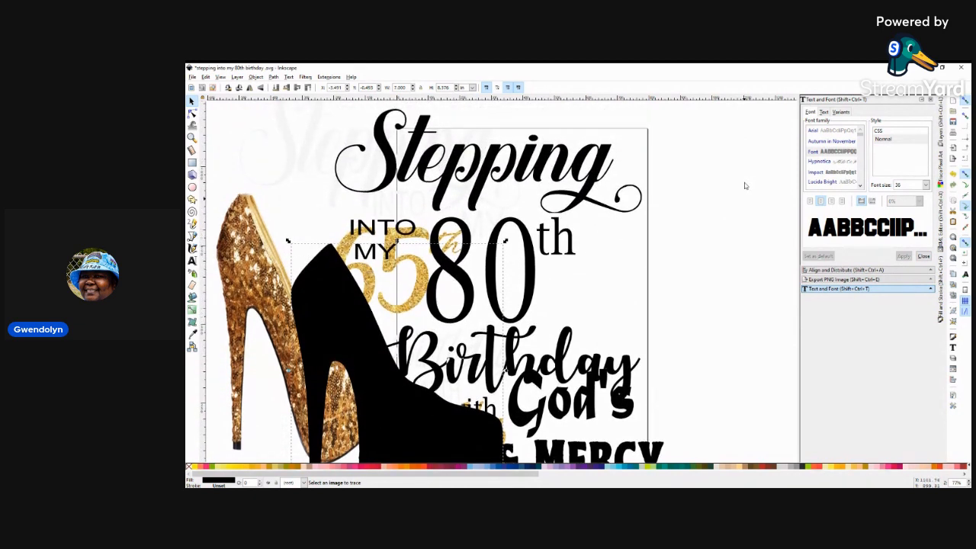
scroll(746, 186, "up", 1)
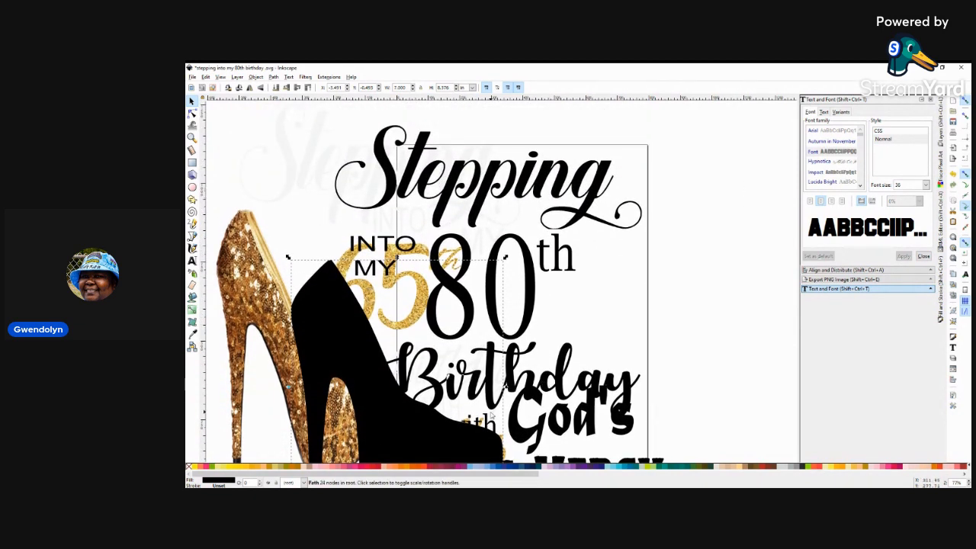
mouse_move(406, 415)
left_mouse_down()
mouse_move(393, 420)
mouse_move(405, 377)
mouse_move(422, 375)
mouse_move(425, 385)
mouse_move(409, 378)
left_mouse_up()
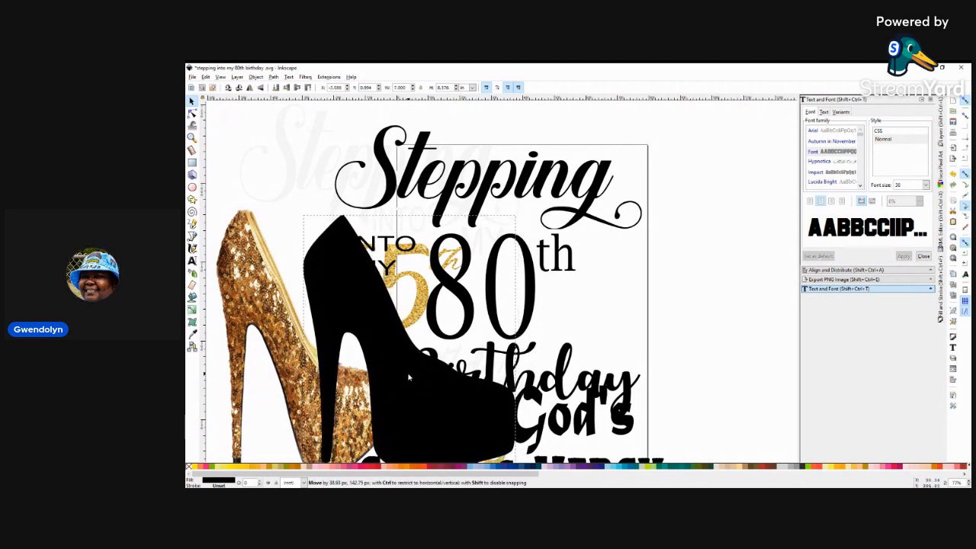
left_click(631, 312)
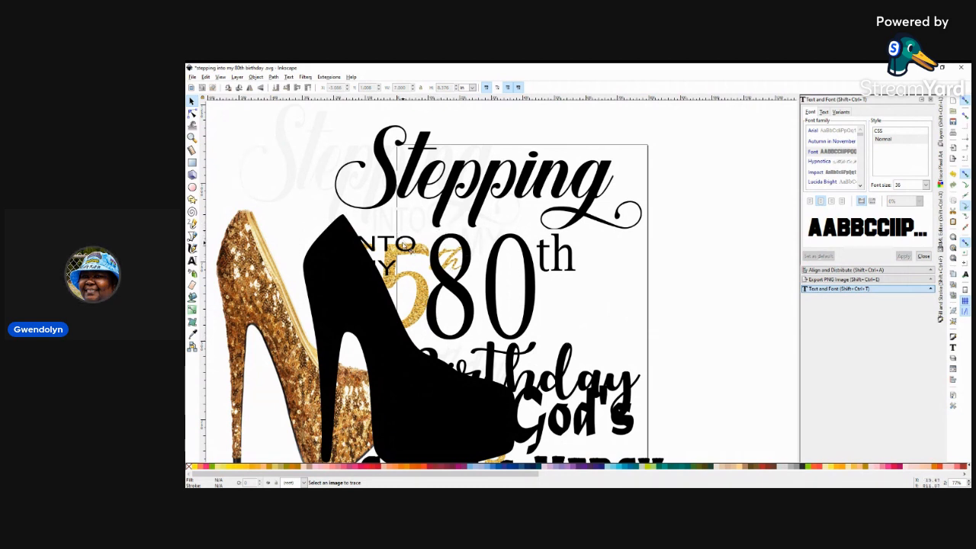
Shift "INTO MY" away from the black shoe and move "80" and "th" right to make room for it
left_click(387, 245)
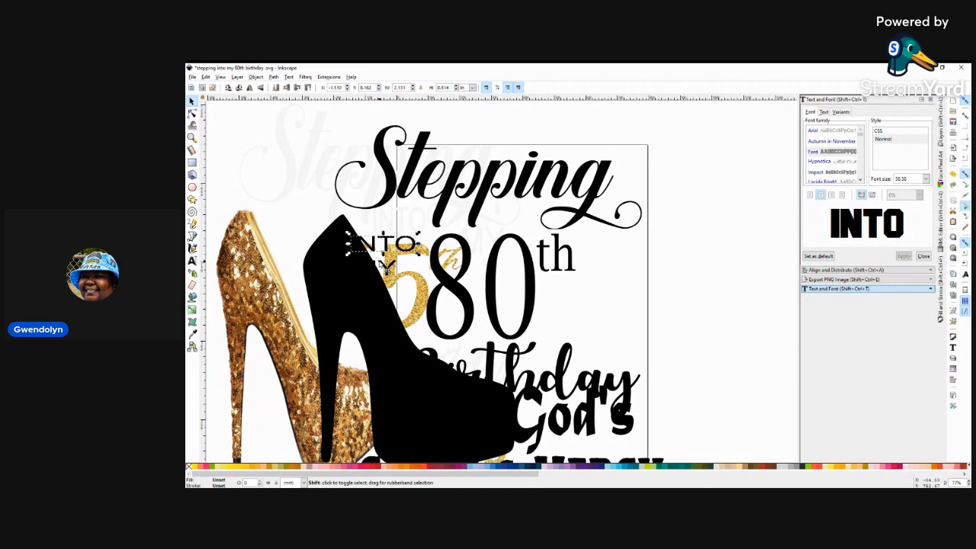
left_click(383, 263)
left_click_drag(385, 267, 411, 261)
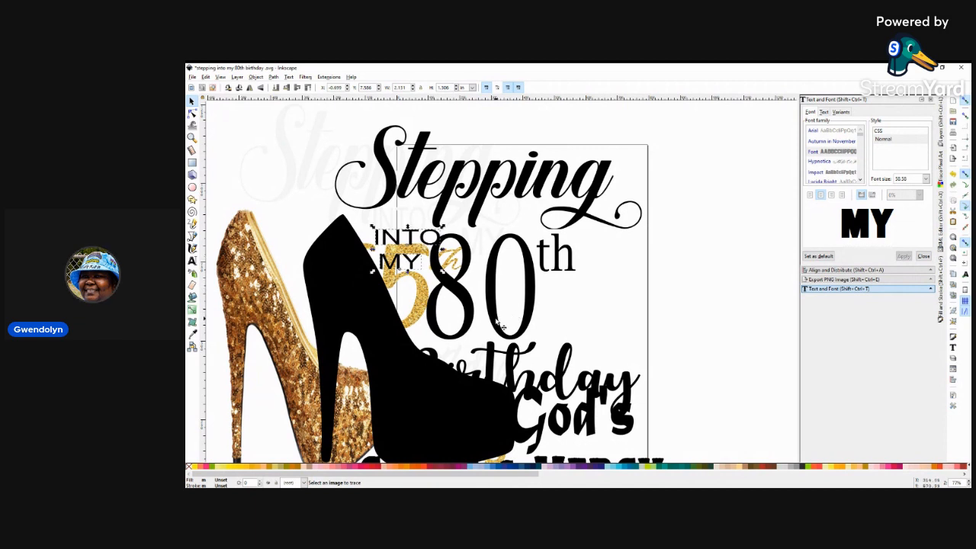
left_click_drag(504, 328, 513, 322)
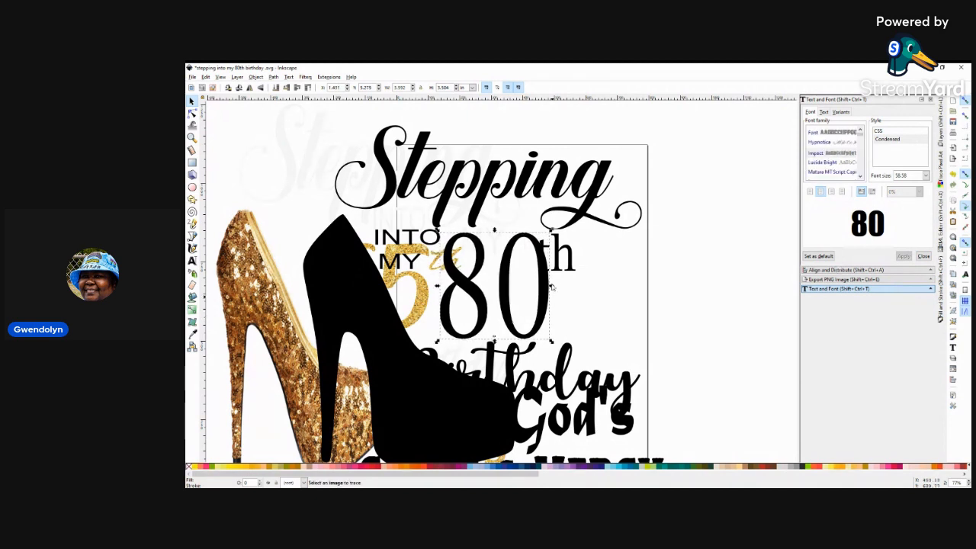
left_click(578, 269)
mouse_move(578, 269)
left_mouse_down()
mouse_move(585, 279)
mouse_move(592, 273)
left_mouse_up()
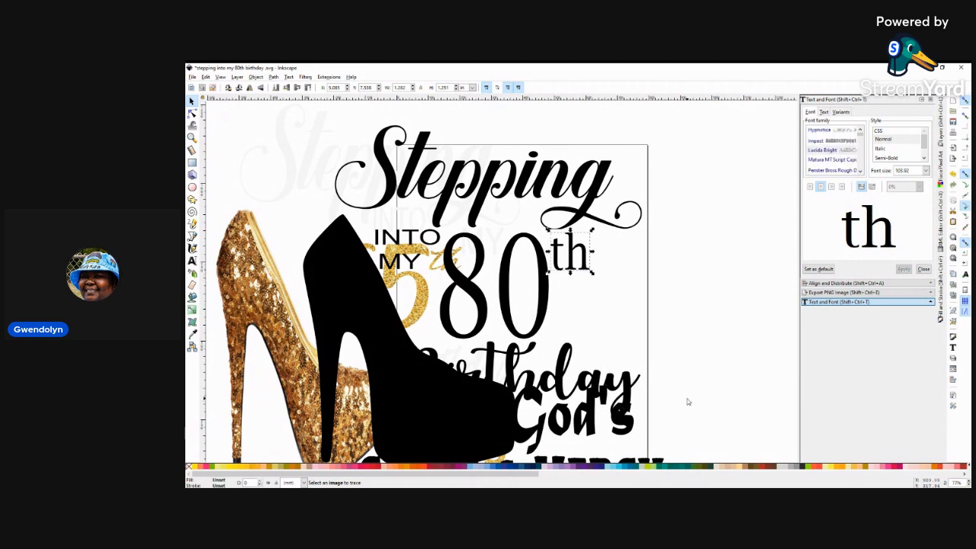
Move "GRACE & MERCY" below the shoe and "God's" beside its toe, widening "GRACE & MERCY" to about 11.2 in
scroll(687, 401, "down", 5)
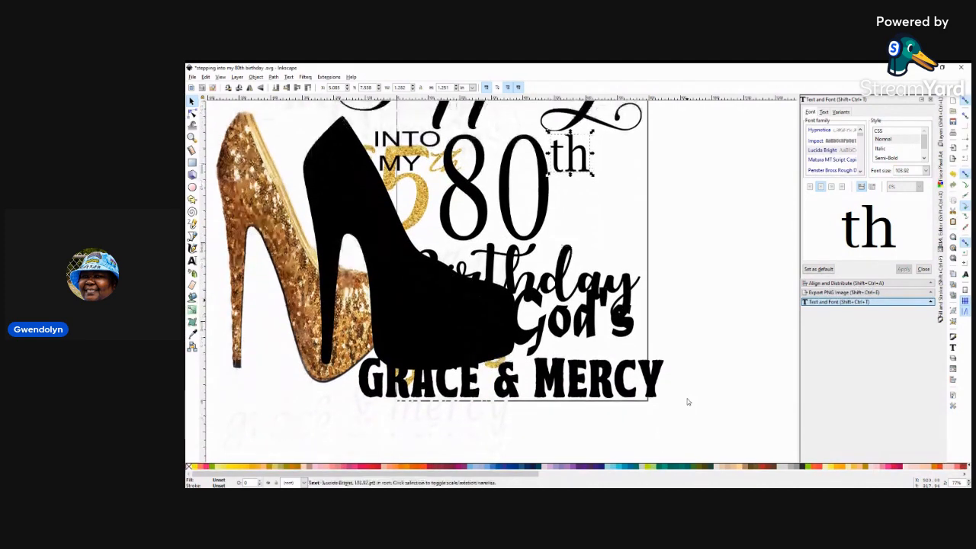
left_click_drag(562, 388, 512, 425)
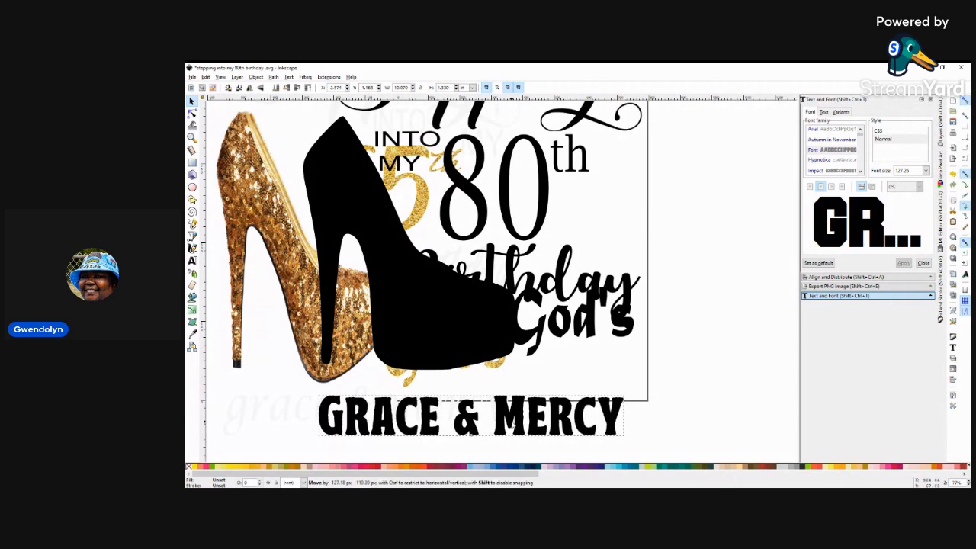
left_click(556, 334)
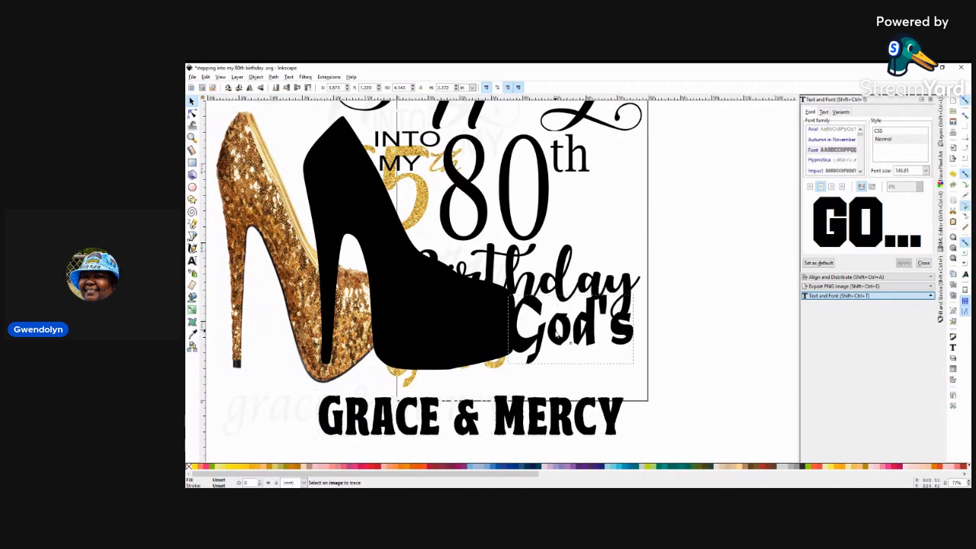
left_click_drag(557, 336, 567, 371)
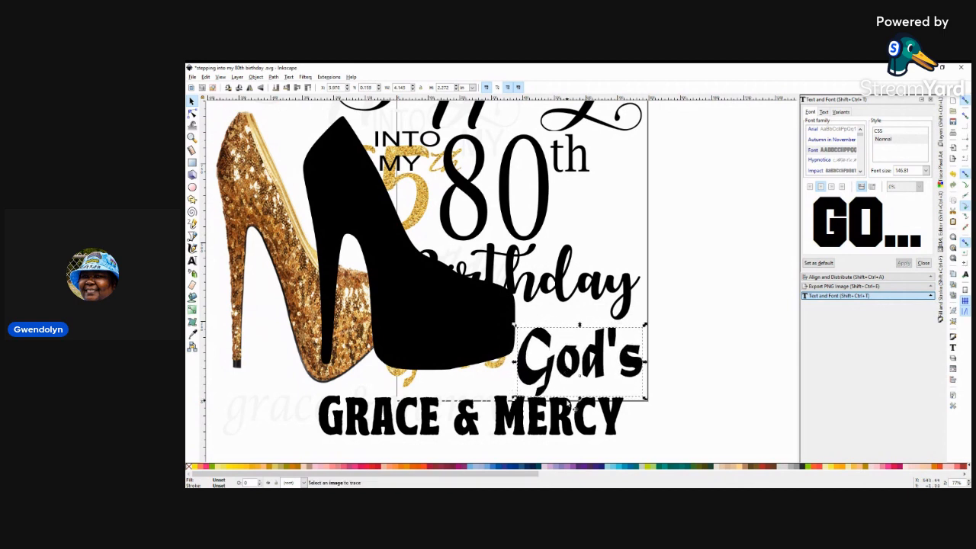
left_click(619, 435)
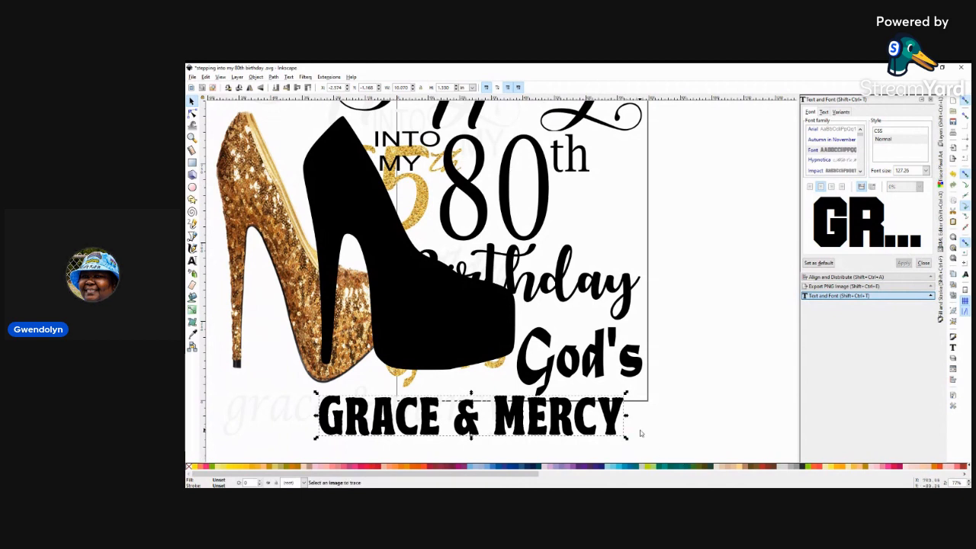
left_click_drag(625, 416, 662, 418)
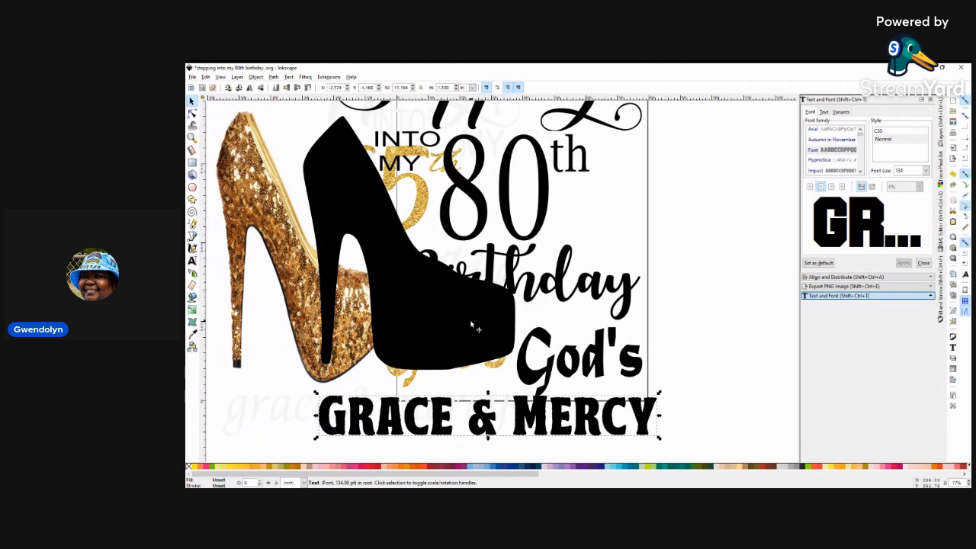
Lower the black shoe toward "GRACE & MERCY" and narrow "Birthday" to about 6.2 in so it fits beside the shoe
left_click_drag(471, 326, 462, 347)
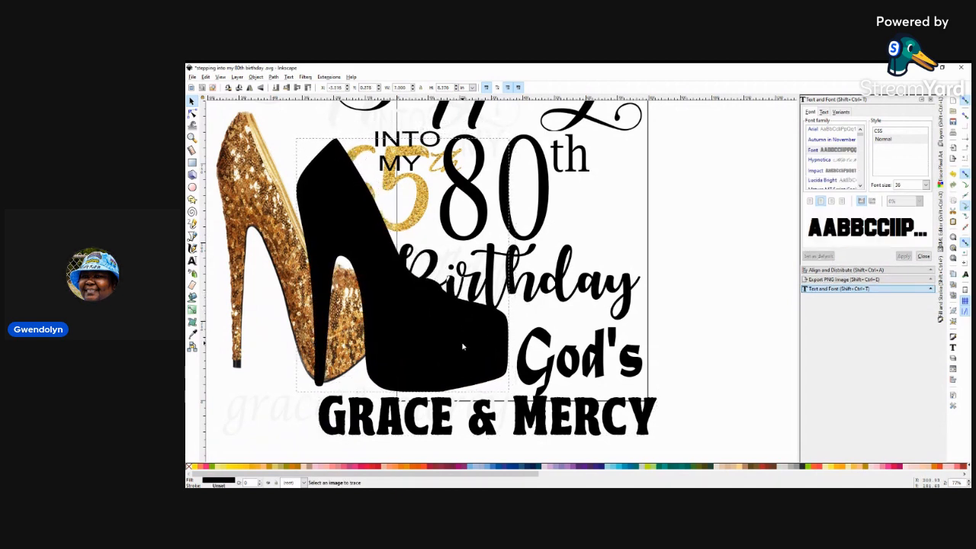
left_click(535, 296)
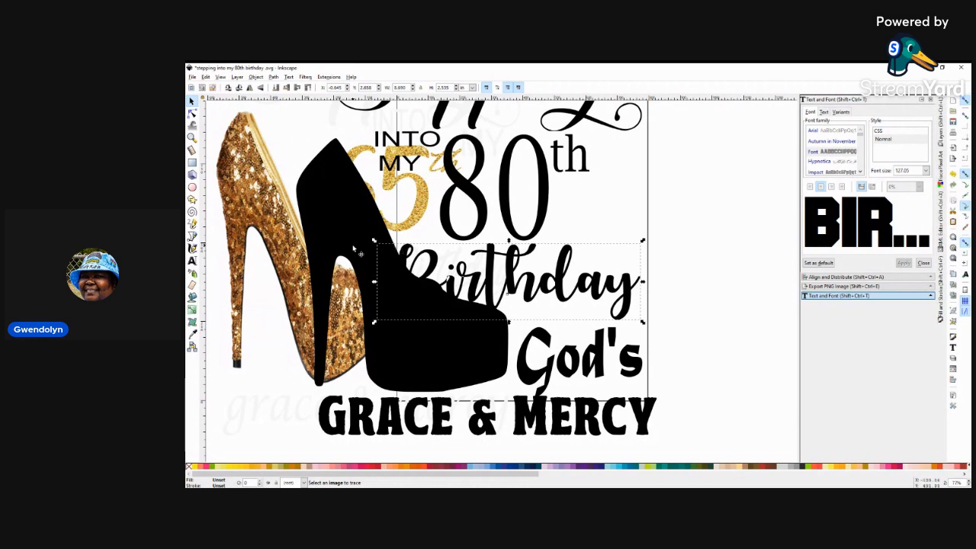
left_click_drag(375, 244, 459, 244)
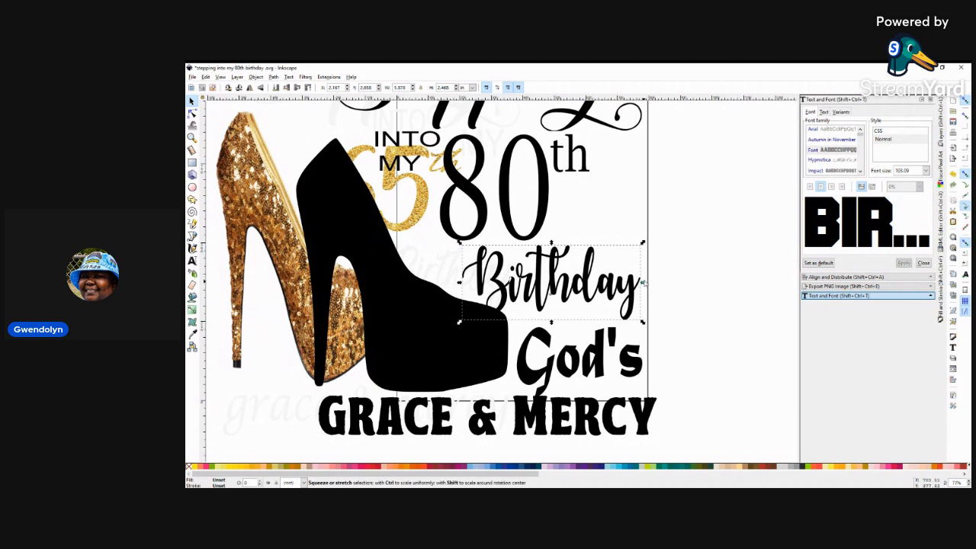
left_click_drag(643, 284, 652, 284)
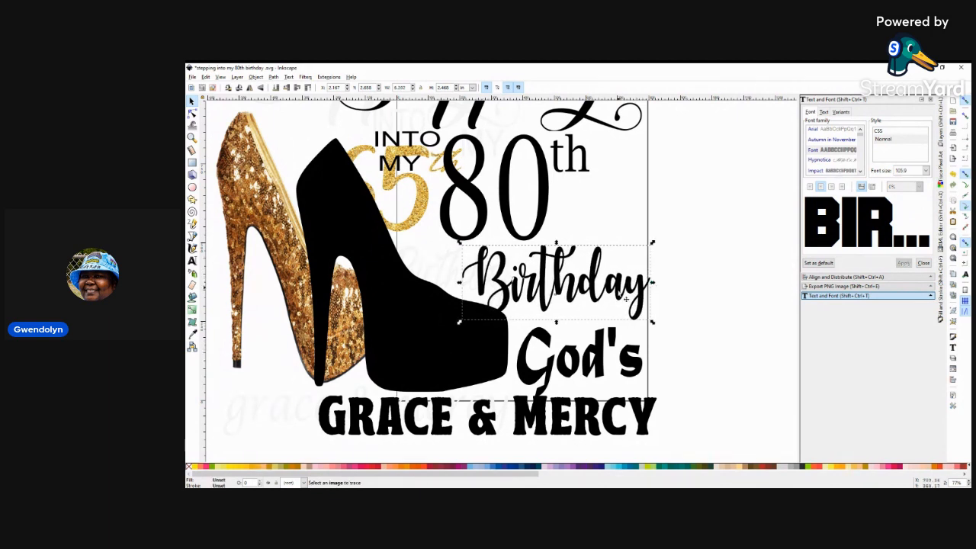
left_click(643, 241)
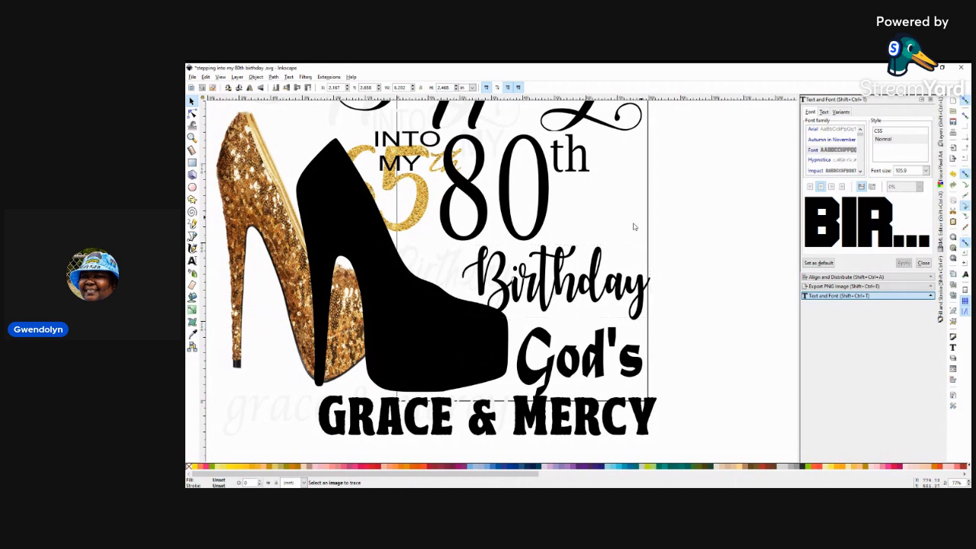
Nudge the black shoe slightly left and down to just above "GRACE & MERCY", and raise "Birthday" slightly toward "80"
left_click(479, 348)
left_click_drag(479, 347, 476, 350)
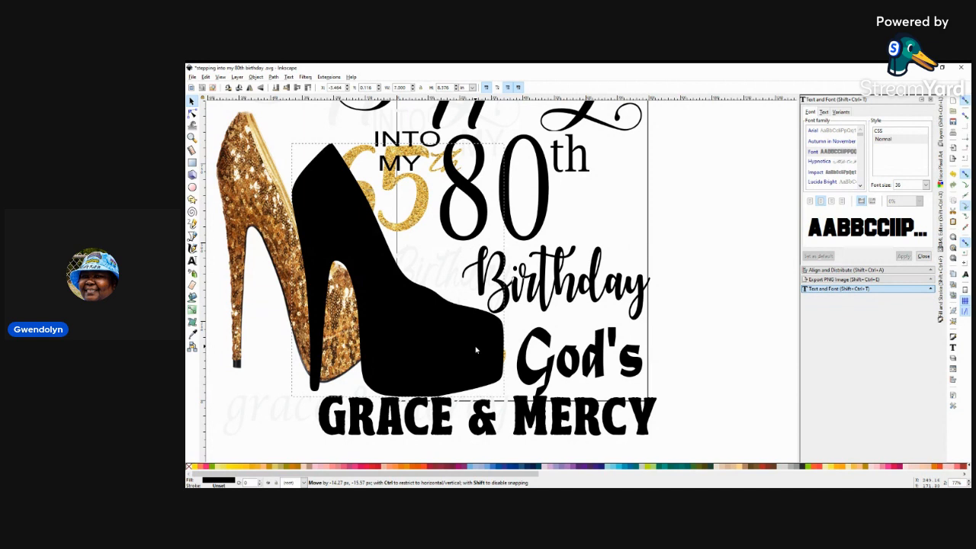
left_click_drag(475, 350, 475, 350)
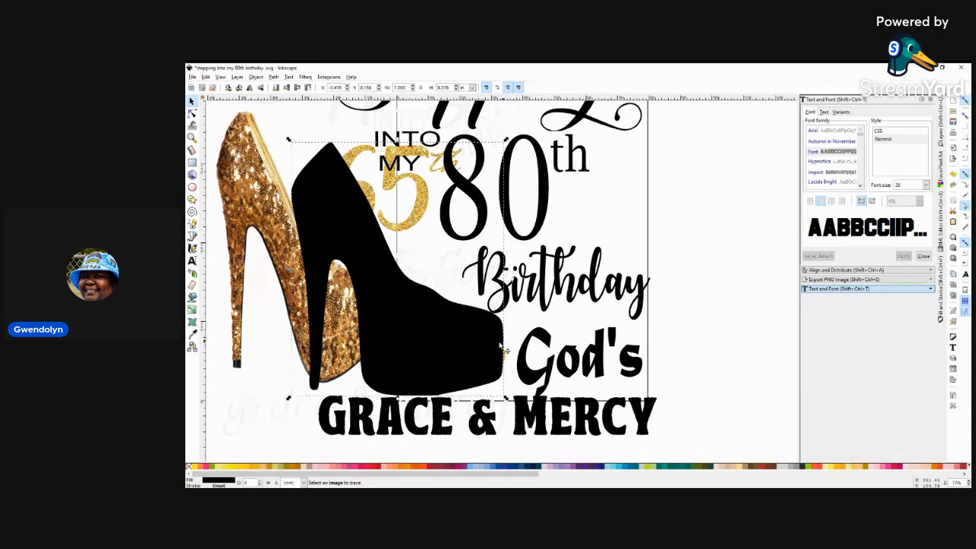
left_click(559, 292)
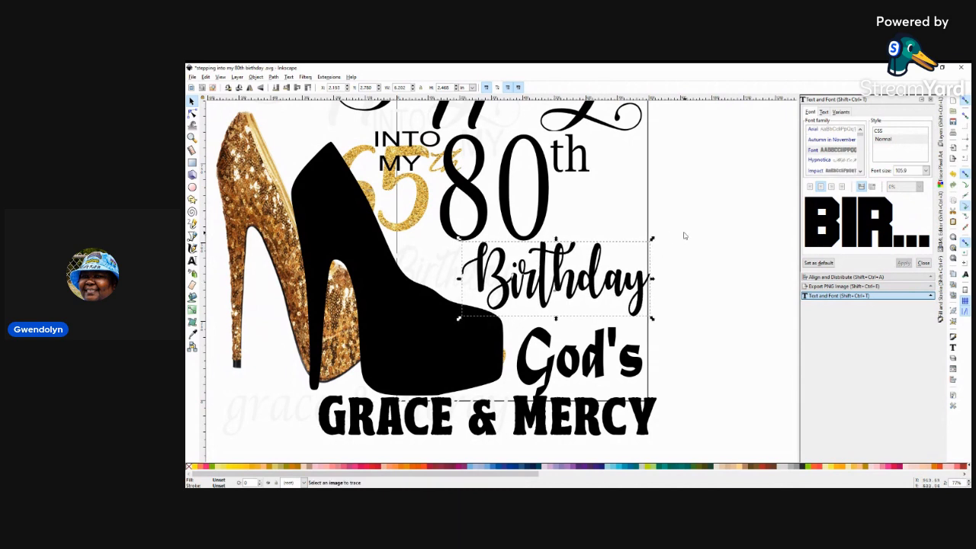
left_click(745, 288)
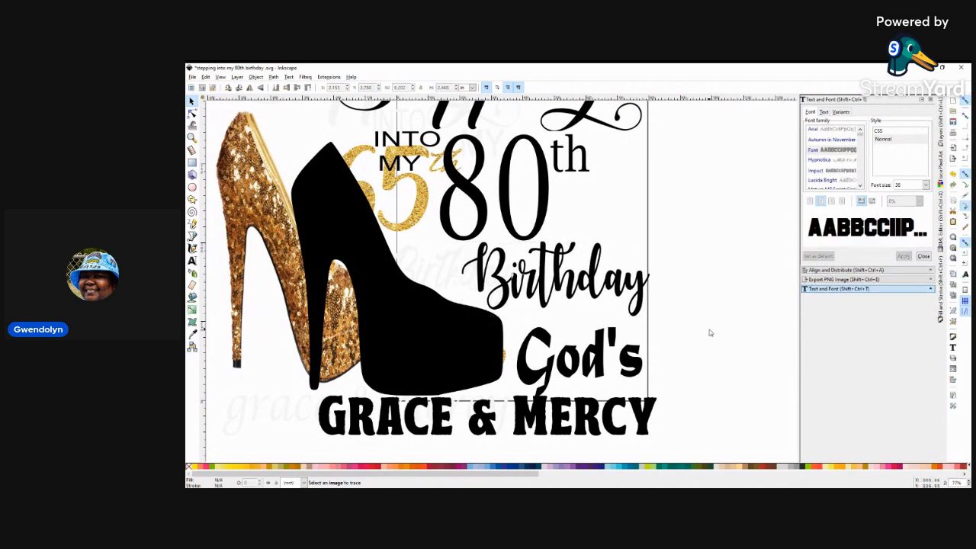
scroll(711, 331, "up", 4)
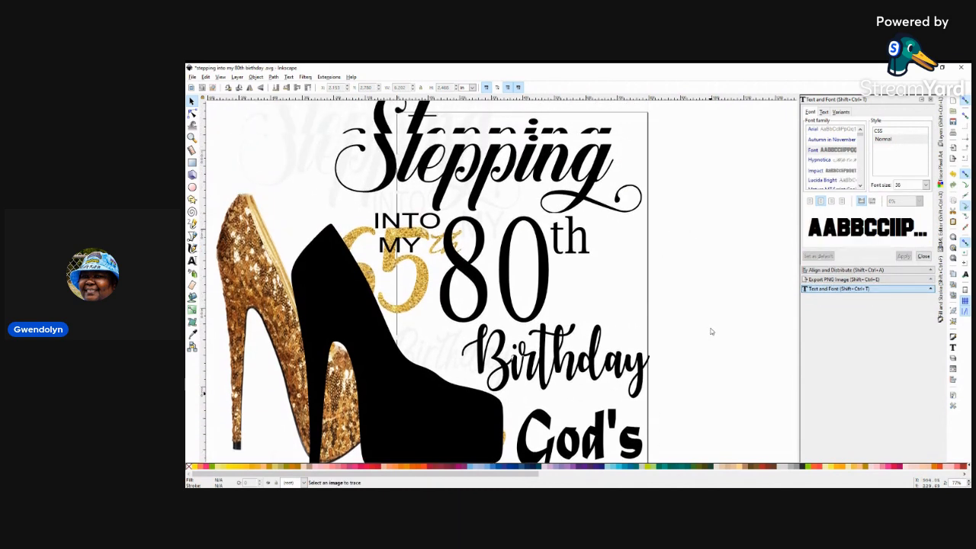
scroll(712, 331, "up", 2)
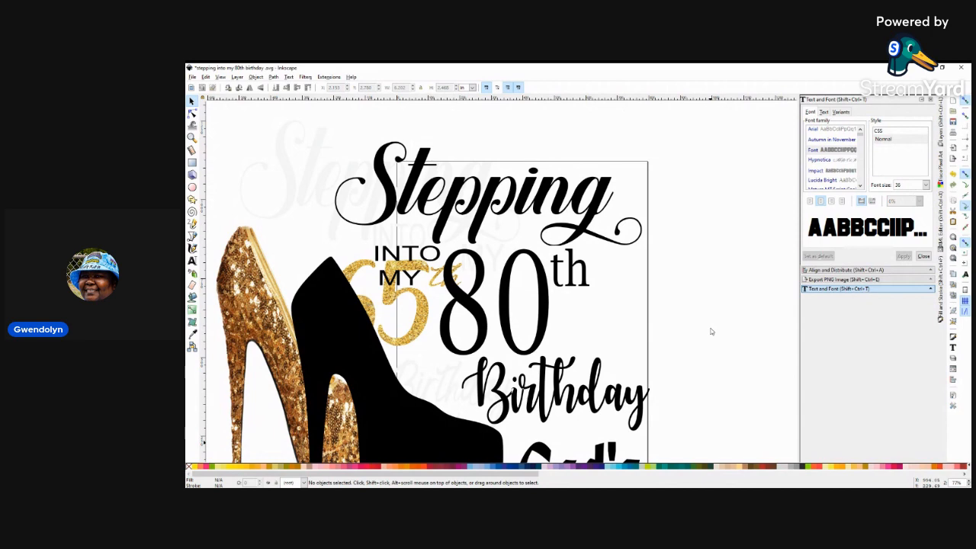
scroll(711, 331, "down", 1)
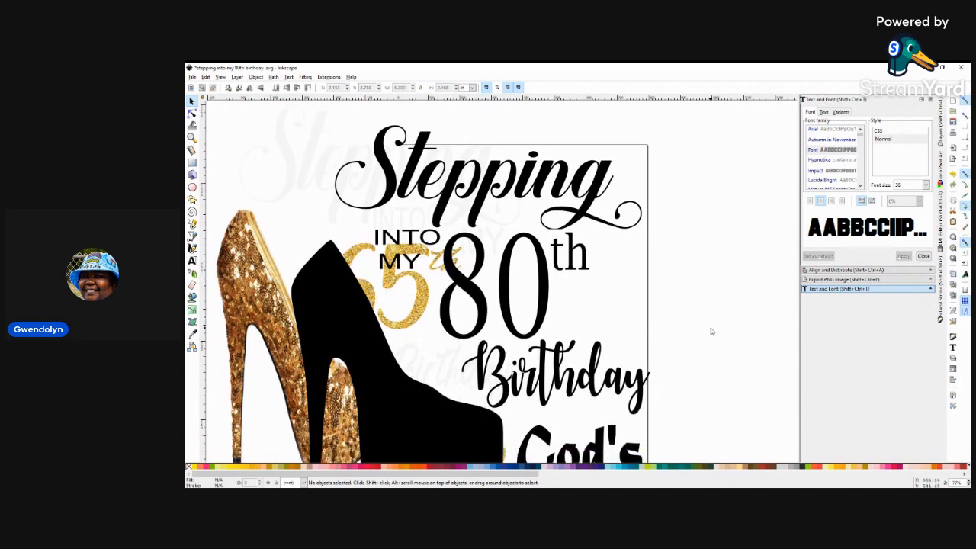
scroll(711, 331, "down", 5)
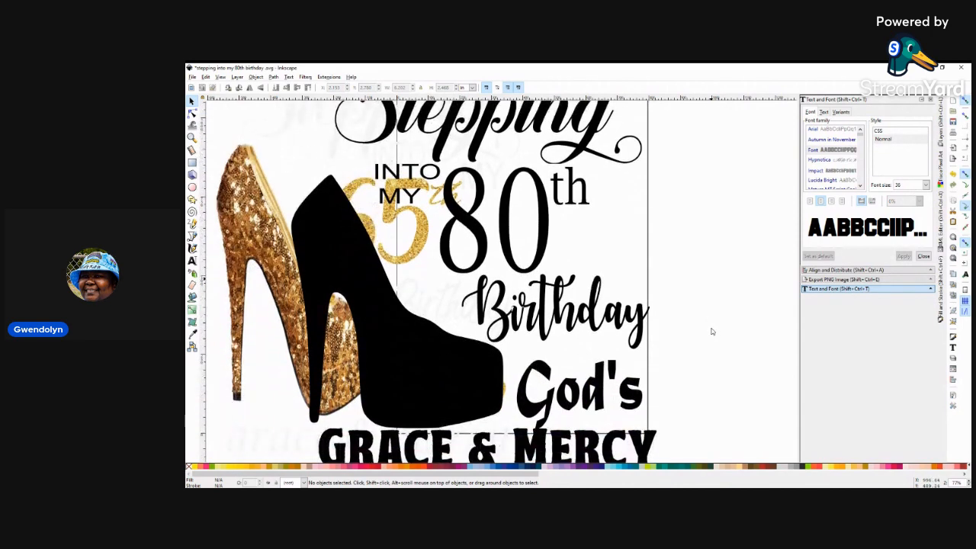
scroll(711, 331, "down", 6)
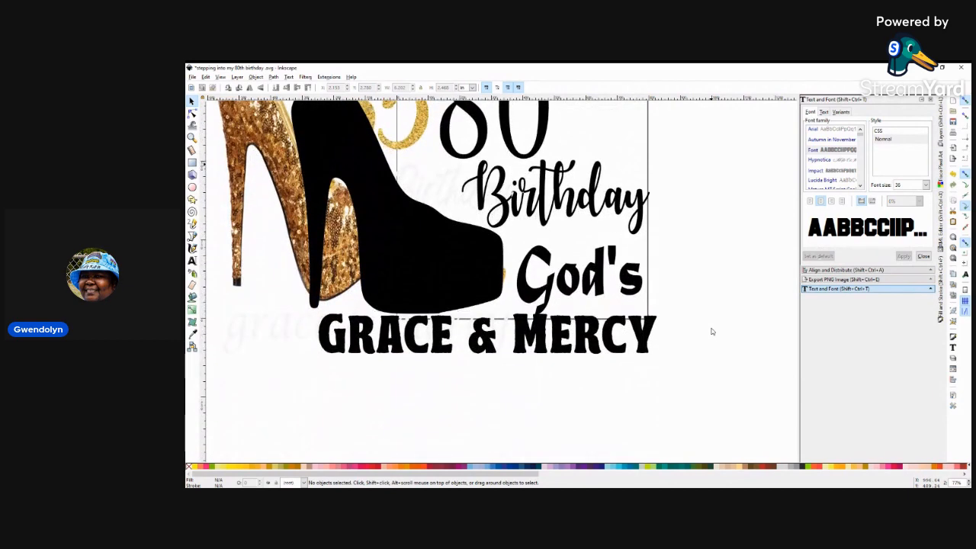
scroll(711, 331, "up", 7)
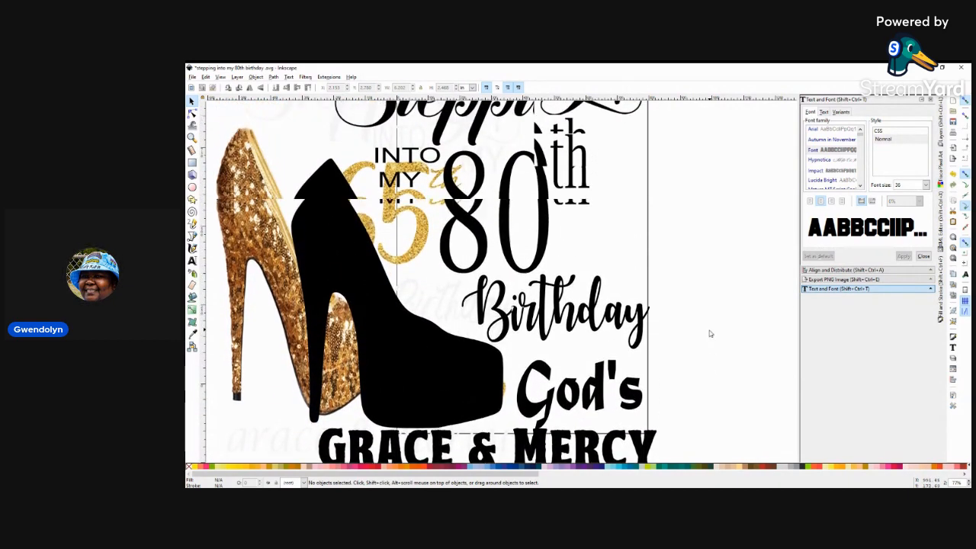
scroll(709, 334, "up", 5)
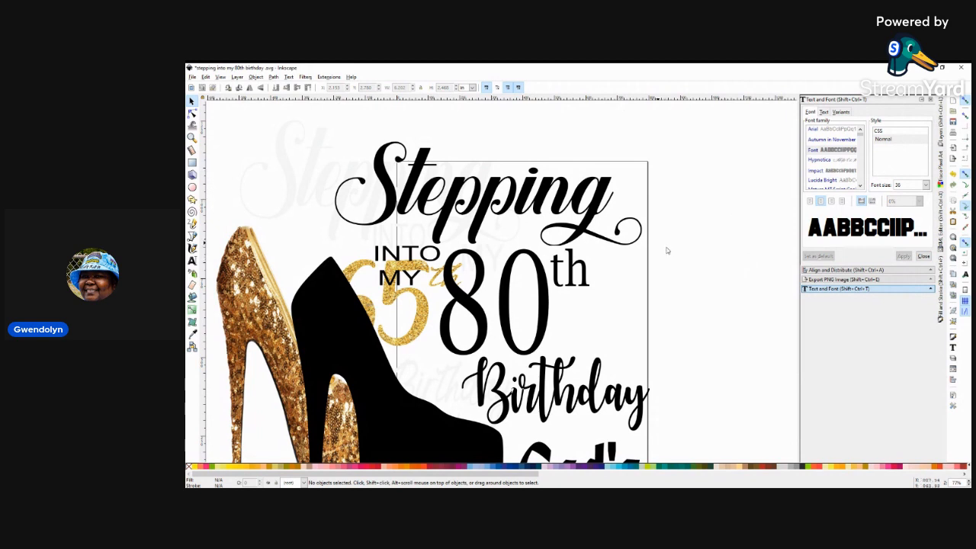
Convert the "Stepping" text to paths and ungroup its letters
left_click(514, 208)
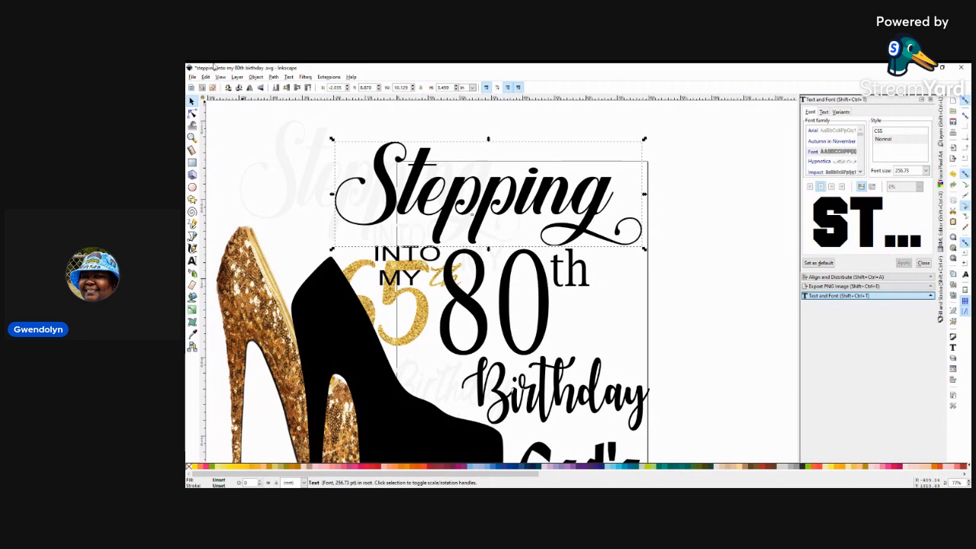
left_click(274, 78)
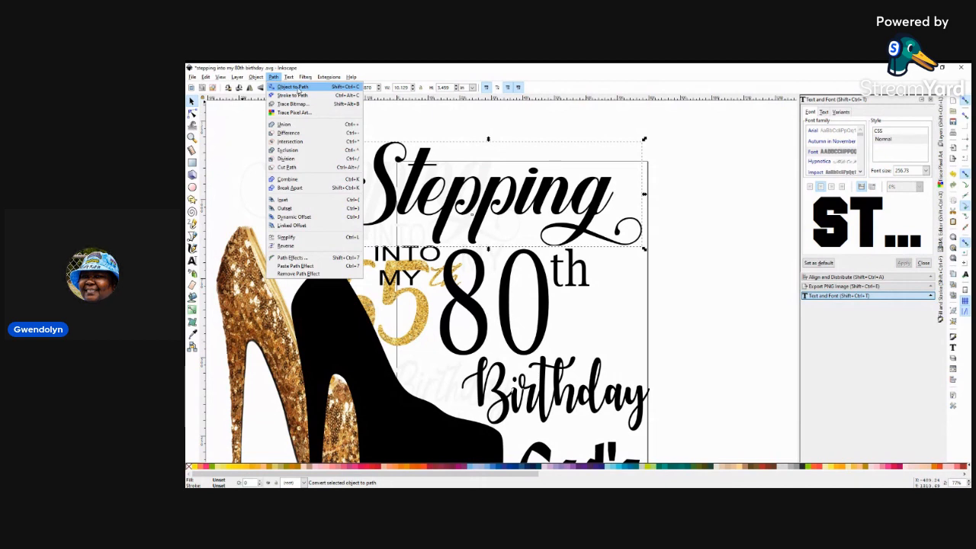
left_click(292, 95)
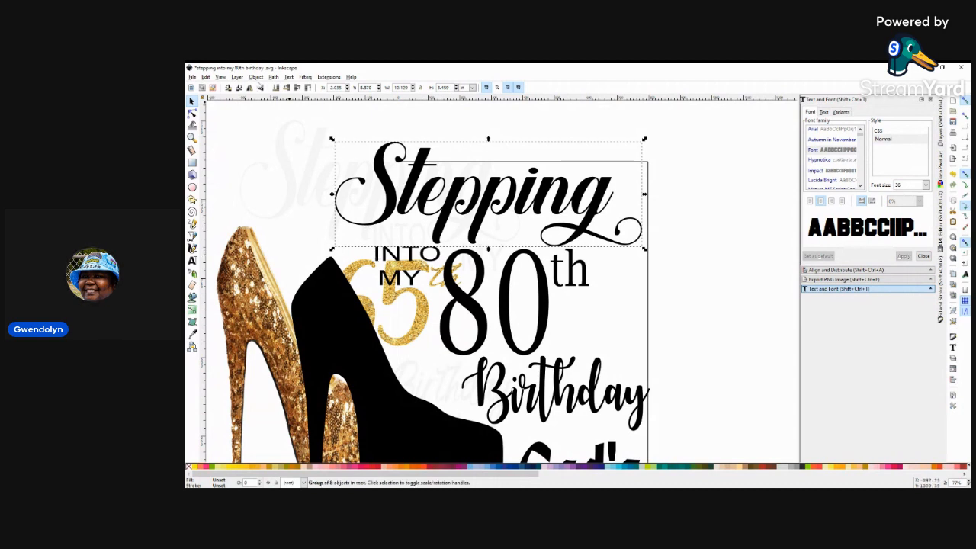
left_click(257, 78)
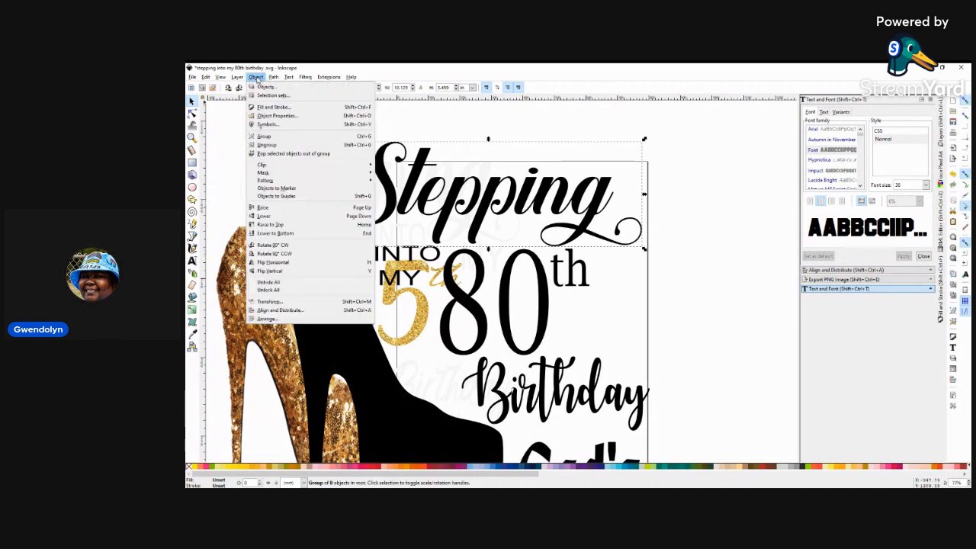
left_click(273, 145)
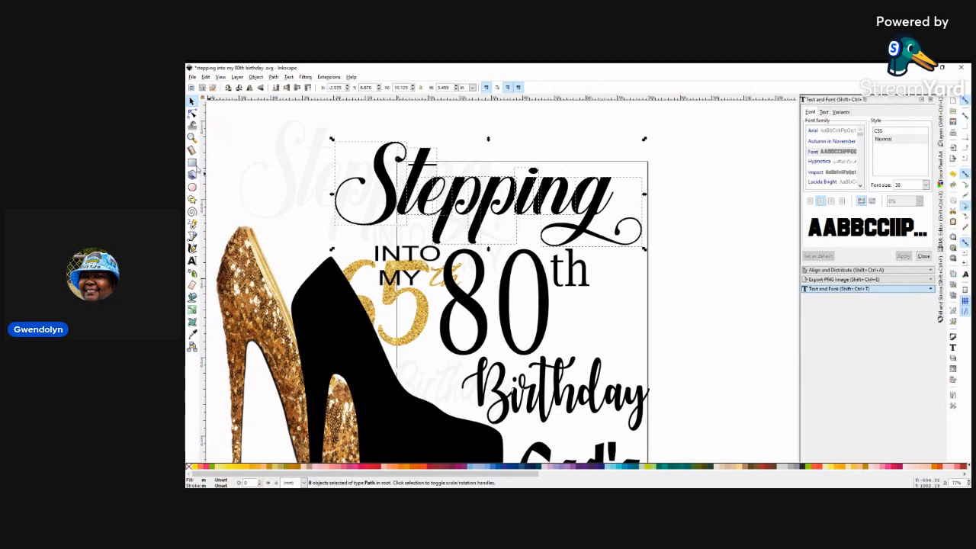
Union the separate letter paths of "Stepping" into one path and deselect it
left_click(273, 77)
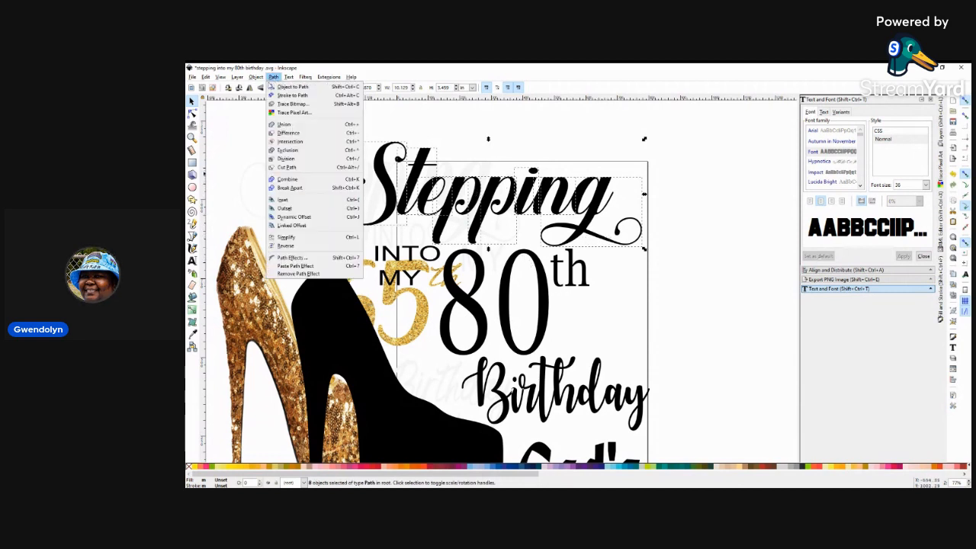
left_click(291, 124)
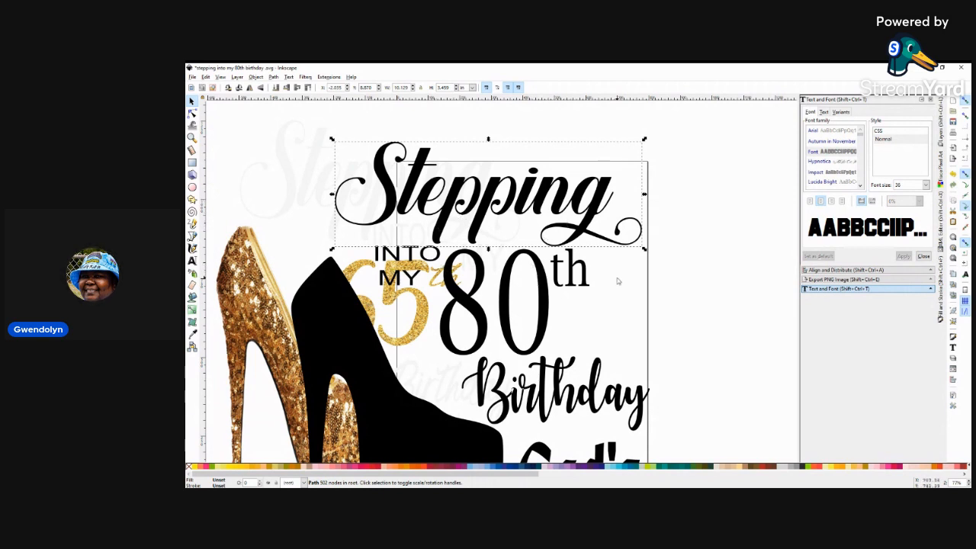
key("Escape")
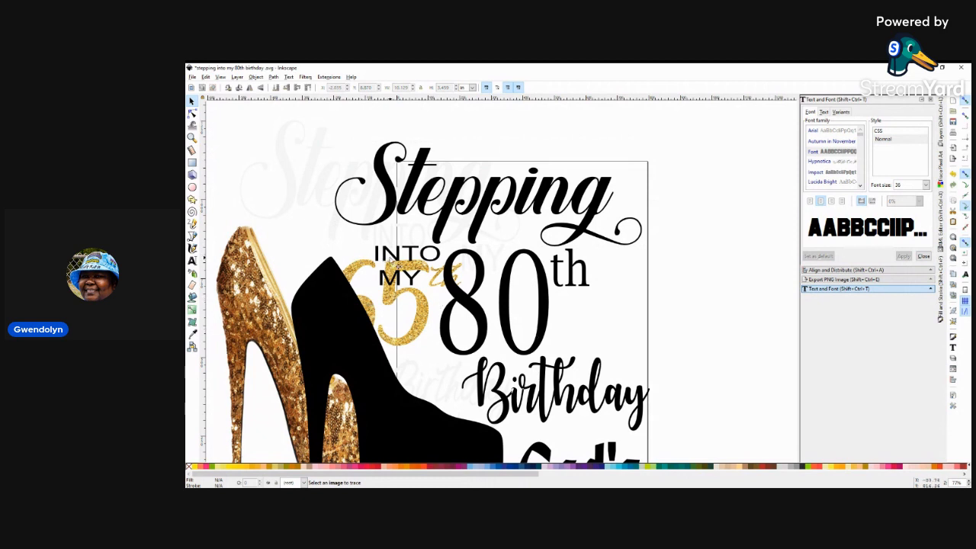
Select "INTO", "MY", "80", "th", "Birthday", "God's" and "GRACE & MERCY" together and convert these texts to paths
left_click(403, 261)
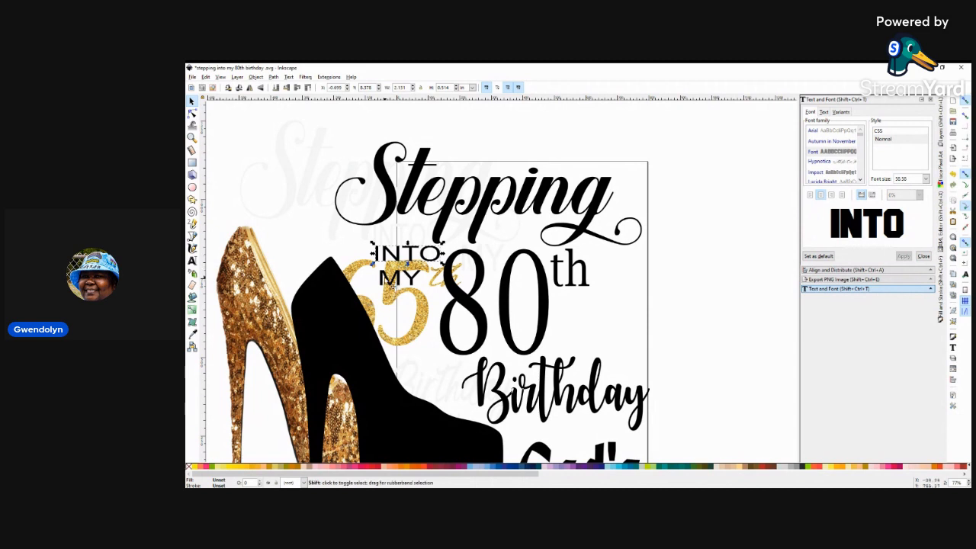
left_click(393, 284)
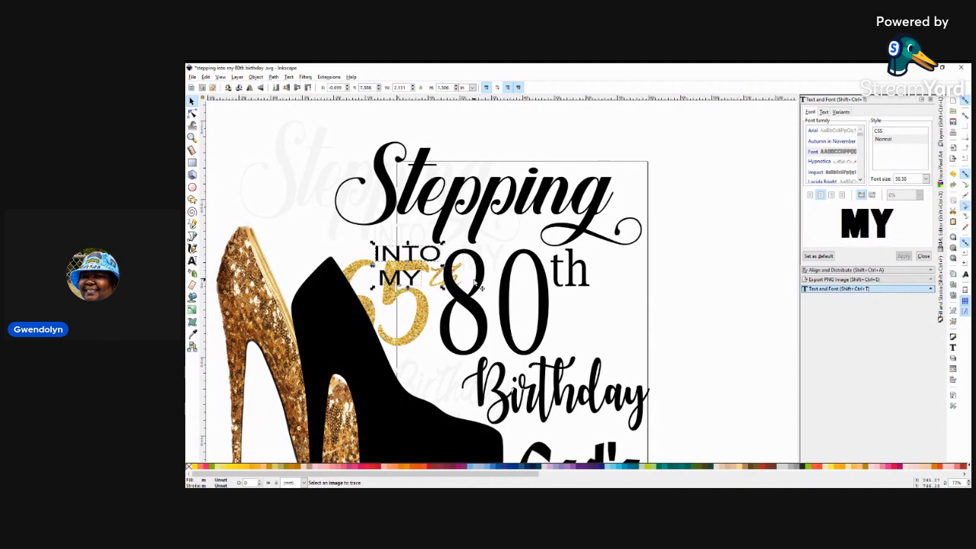
left_click(488, 294)
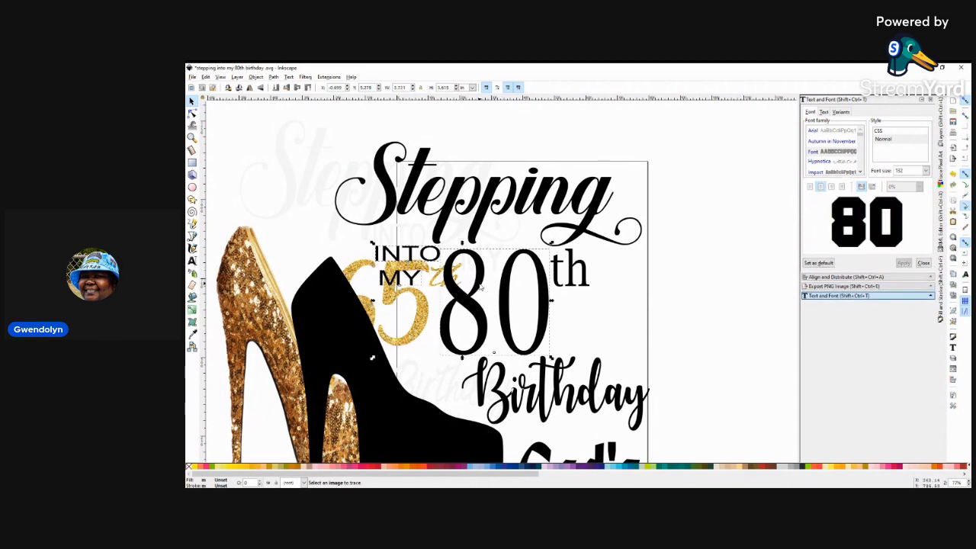
left_click(561, 279)
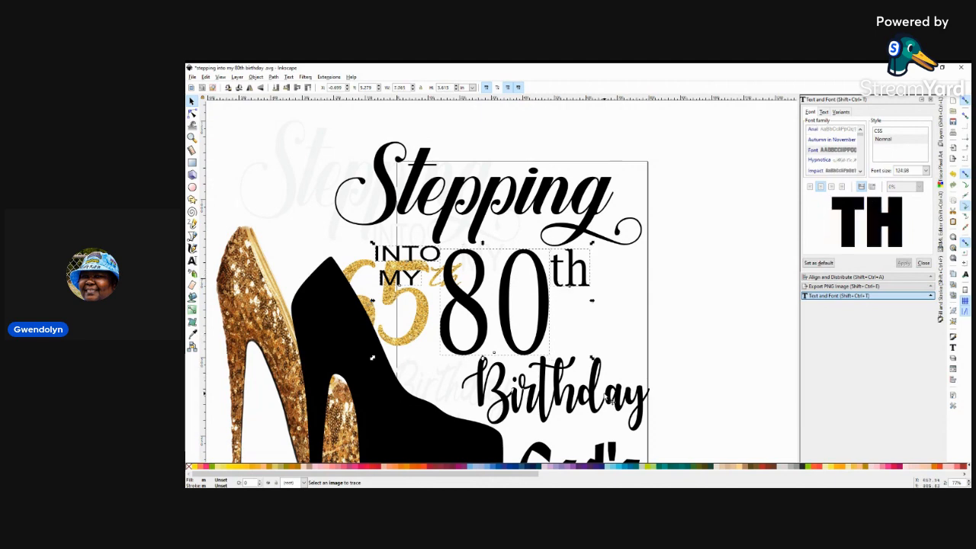
left_click(614, 400)
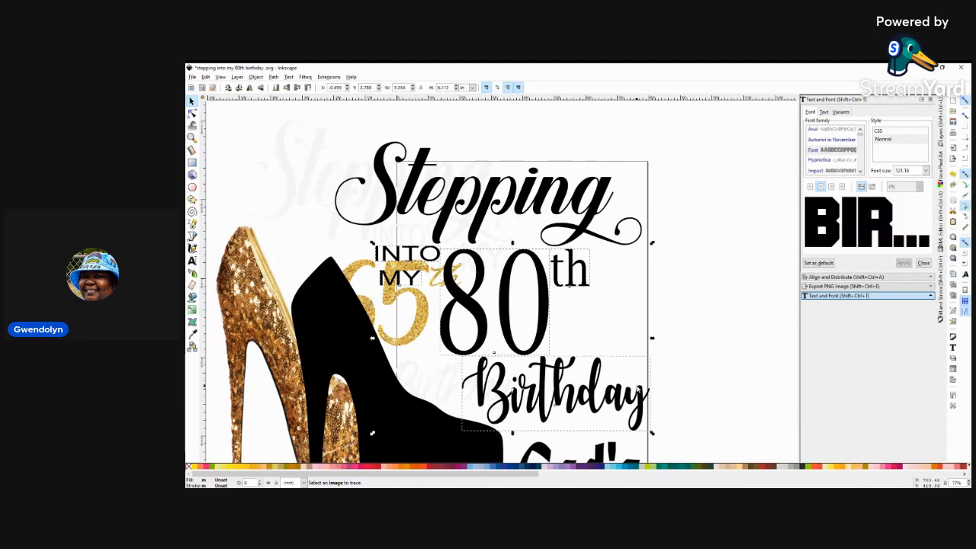
scroll(637, 389, "down", 2)
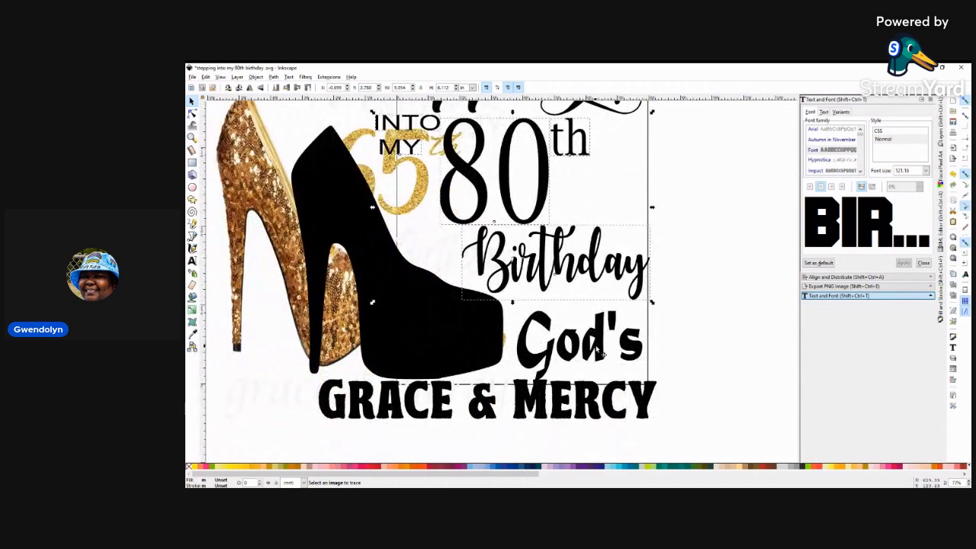
left_click(601, 349)
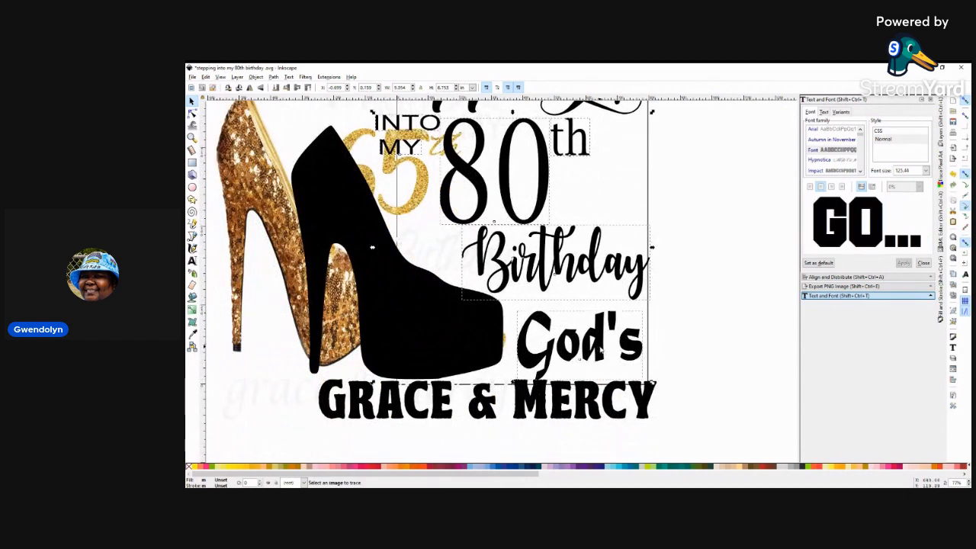
left_click(561, 418)
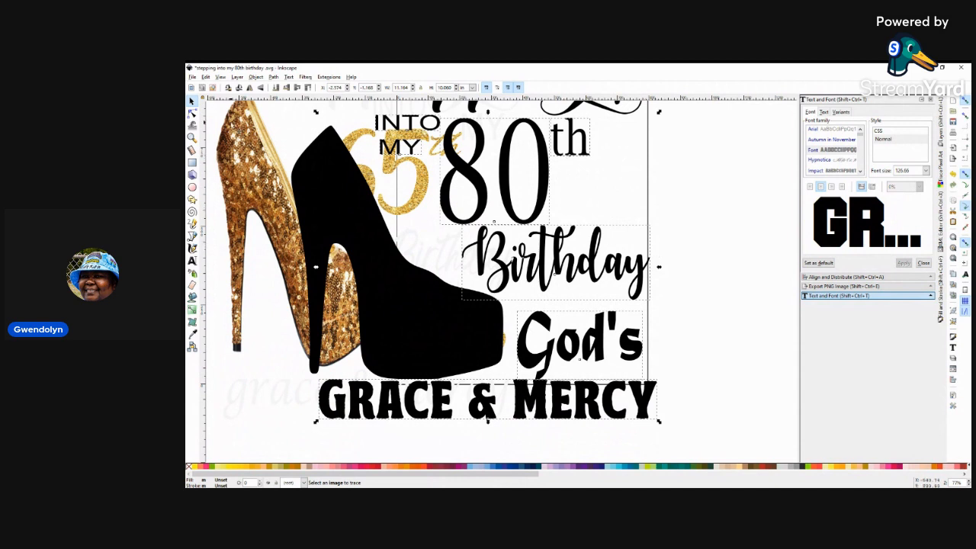
left_click(273, 77)
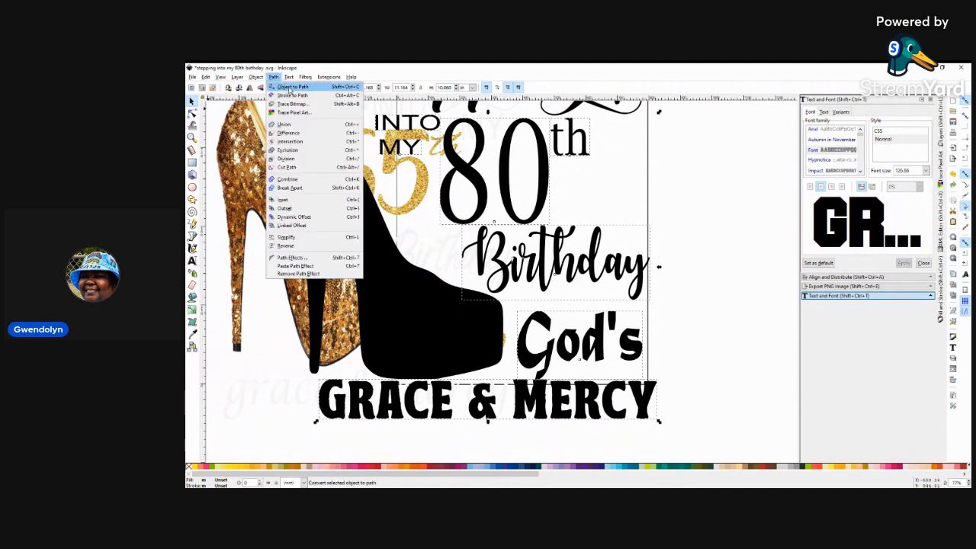
left_click(289, 88)
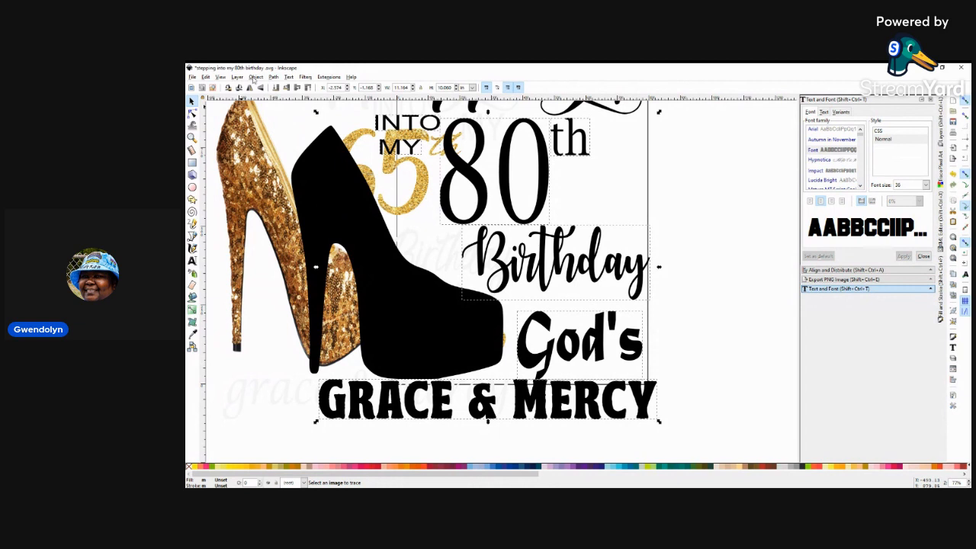
Ungroup the converted texts from "INTO" to "GRACE & MERCY" into individual letter paths and clear the selection
left_click(256, 77)
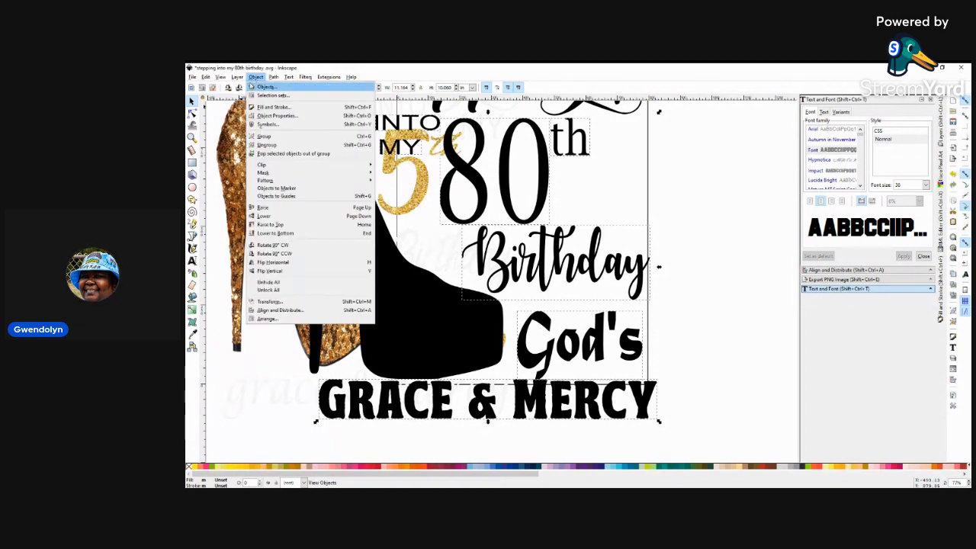
left_click(267, 145)
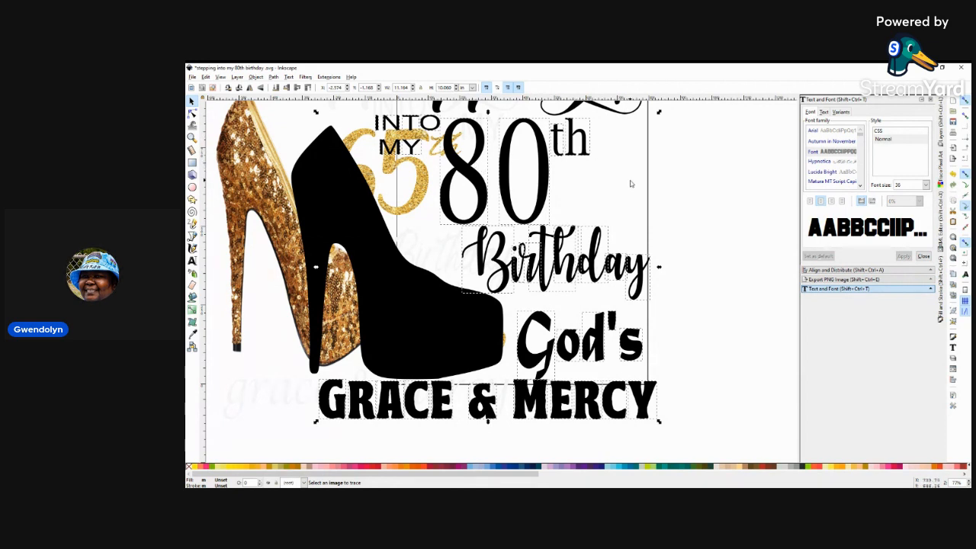
scroll(631, 186, "up", 1)
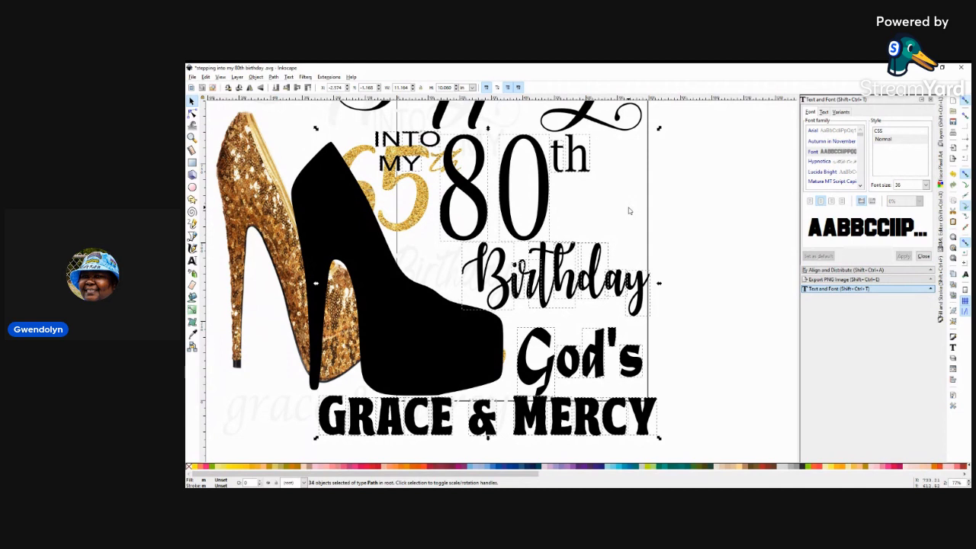
key("Escape")
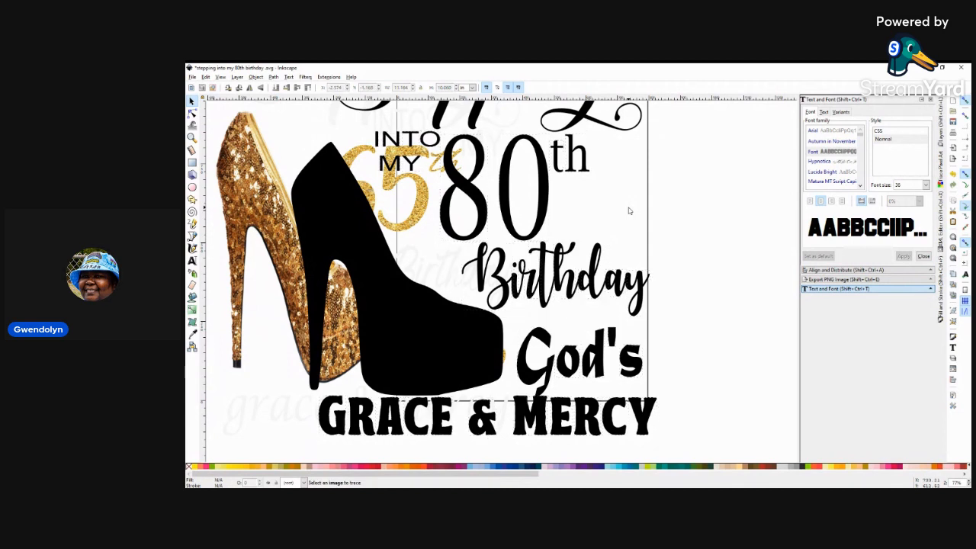
Move the gold 65th-birthday reference image out to the left, clear of the black shoe and the new lettering
left_click(365, 134)
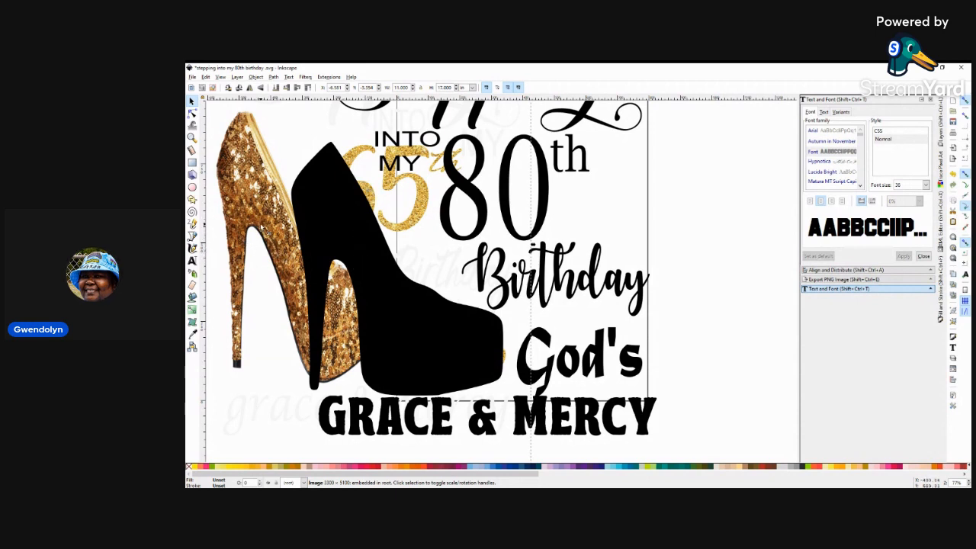
left_click(778, 283)
left_click(251, 202)
left_click_drag(252, 202, 208, 262)
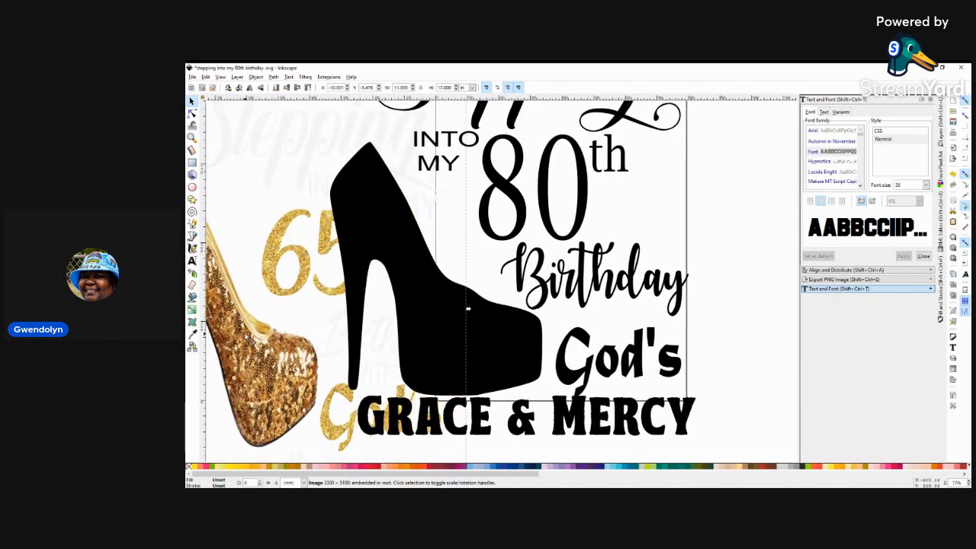
left_click_drag(248, 343, 202, 360)
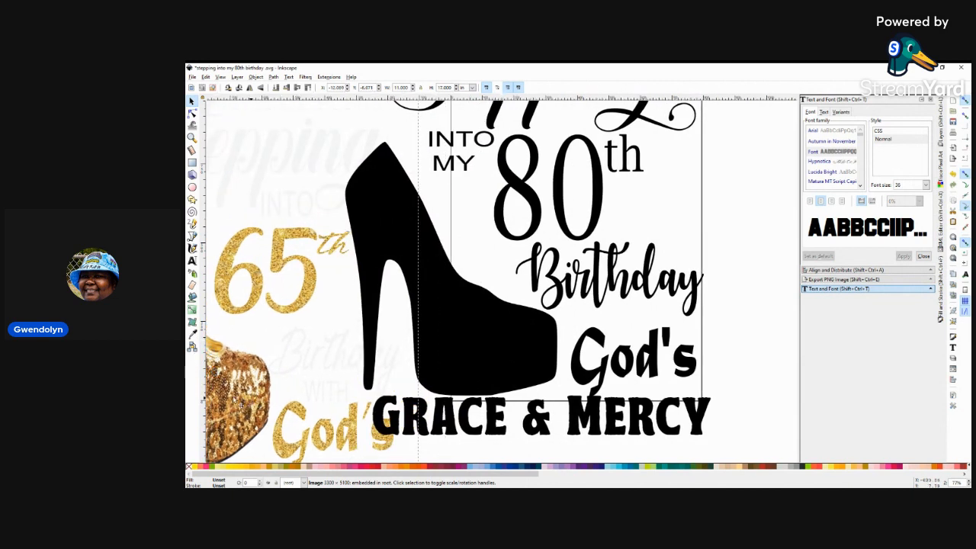
left_click_drag(234, 399, 186, 403)
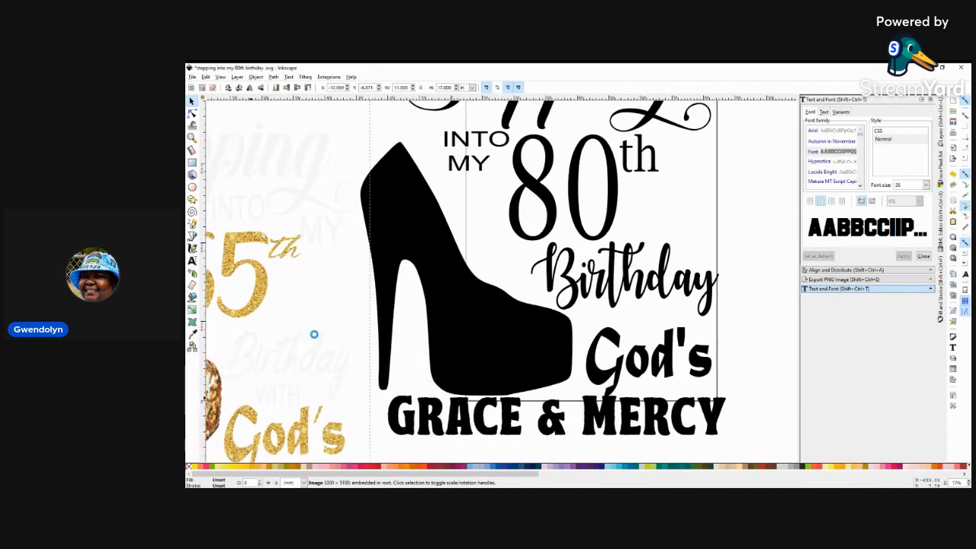
left_click(784, 244)
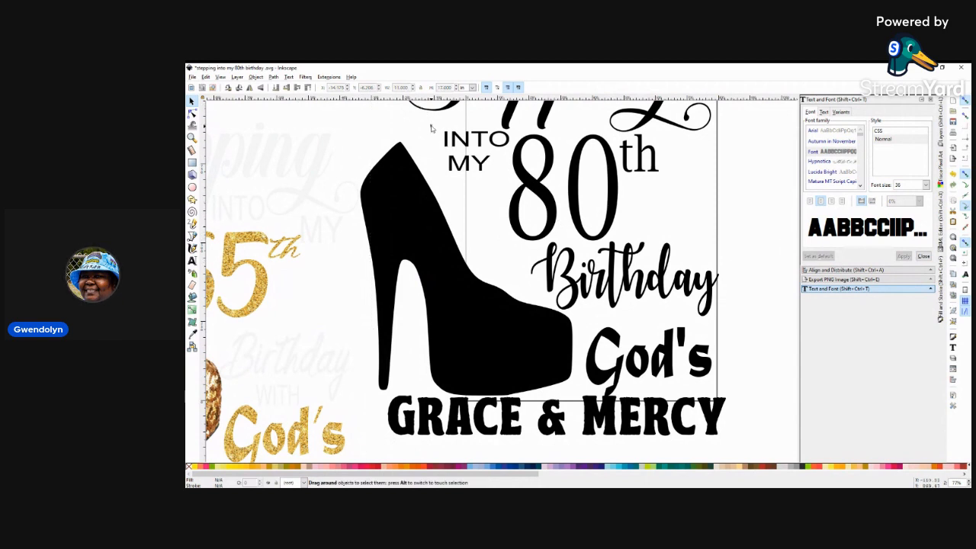
Select all letters of "INTO MY" and union them into a single path
left_click_drag(431, 126, 513, 186)
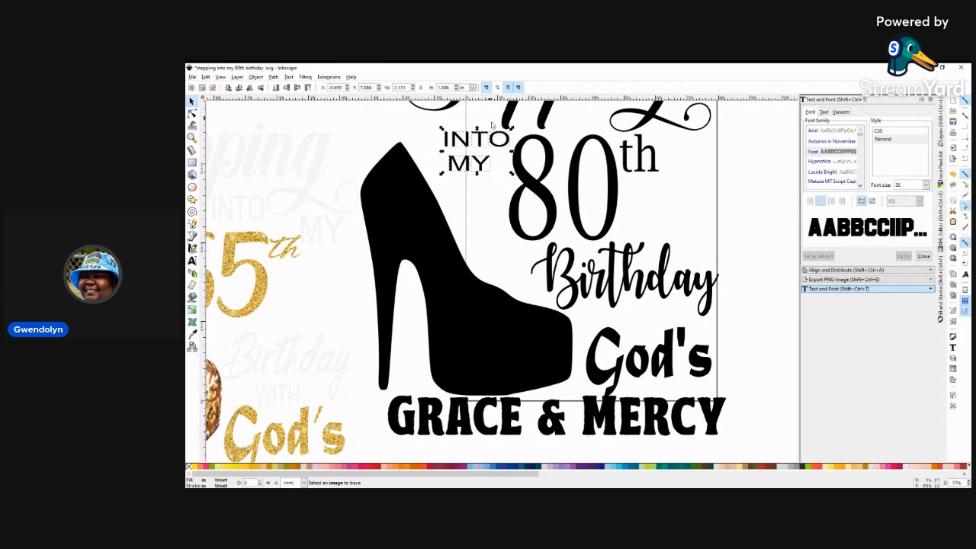
left_click(273, 78)
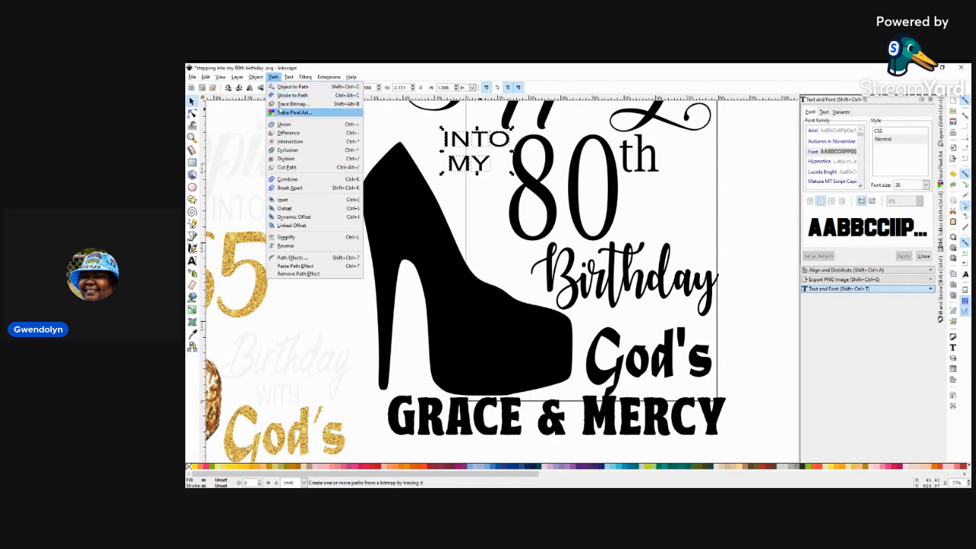
left_click(282, 125)
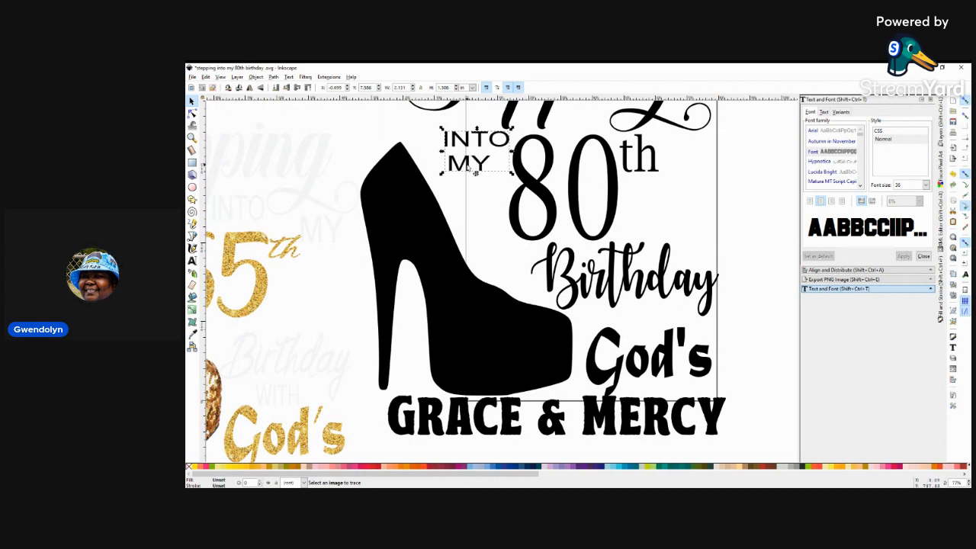
Move the united "INTO MY" lettering slightly left and down, into the gap between the shoe and the "80"
mouse_move(472, 173)
left_mouse_down()
mouse_move(467, 156)
mouse_move(472, 177)
mouse_move(488, 181)
mouse_move(444, 185)
mouse_move(470, 179)
mouse_move(461, 177)
left_mouse_up()
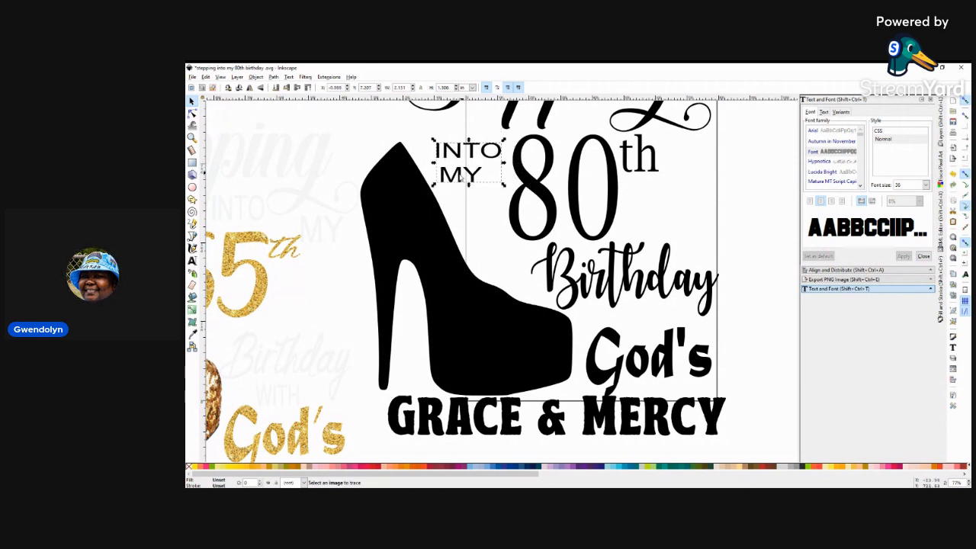
left_click(558, 218)
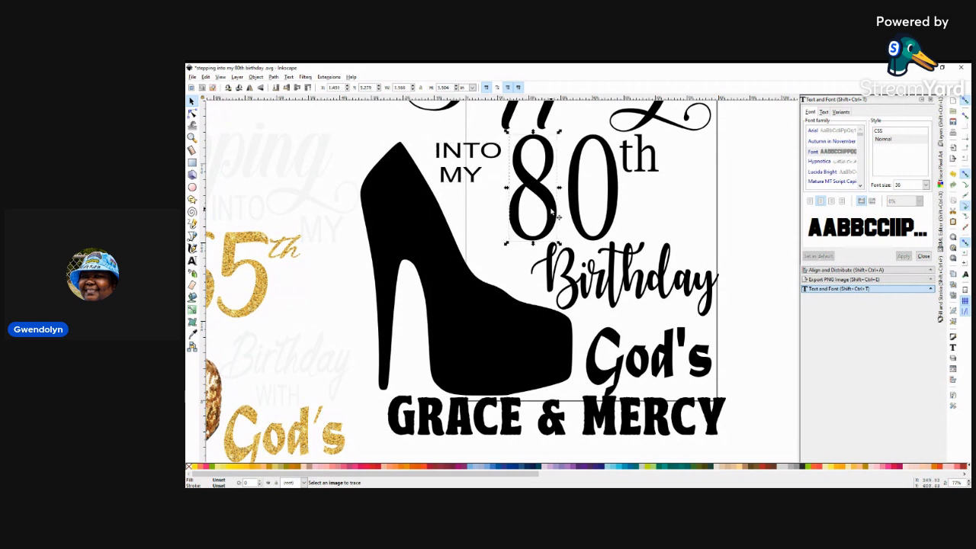
left_click(608, 238, "shift")
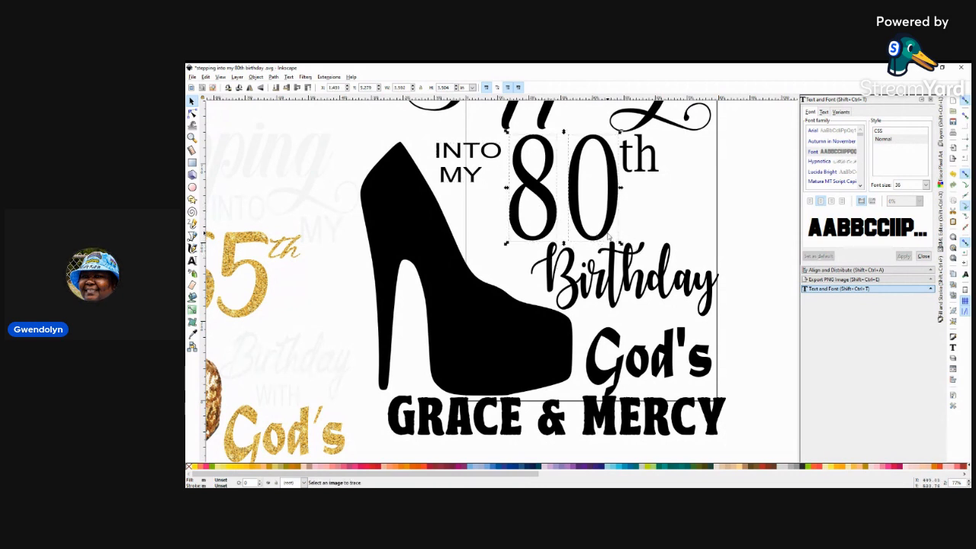
left_click(630, 166, "shift")
left_click(539, 241)
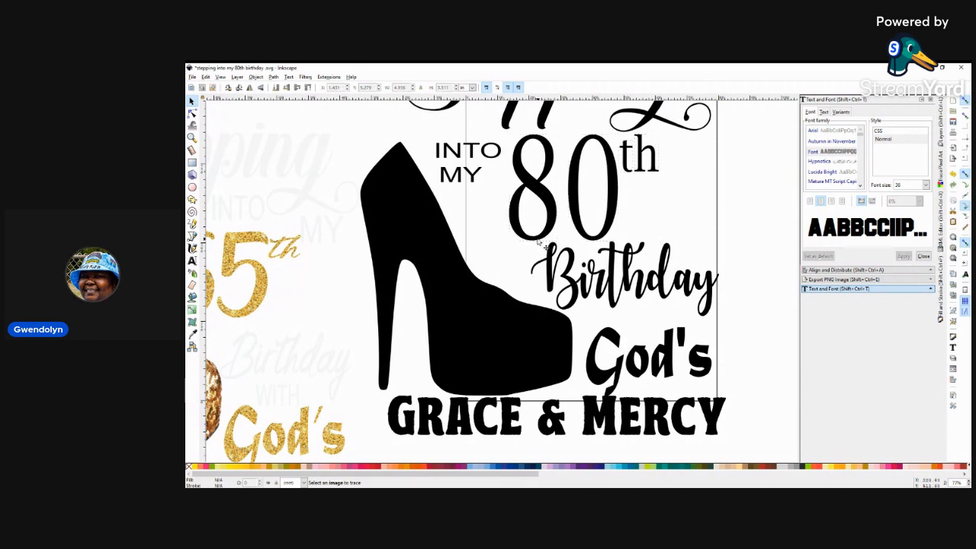
Select the digits "8" and "0" together, without the "th", and union them into a single path
left_click(539, 241)
left_click(574, 186, "shift")
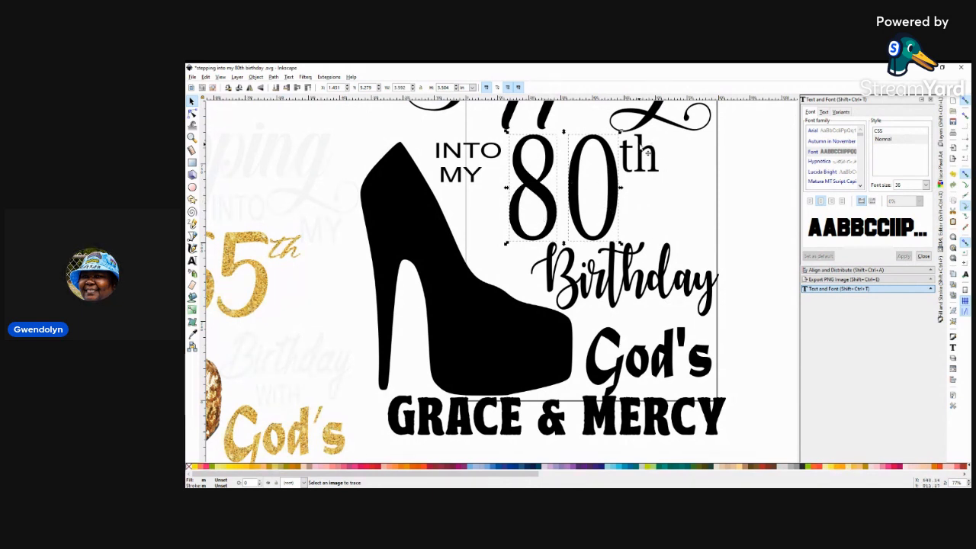
left_click(273, 77)
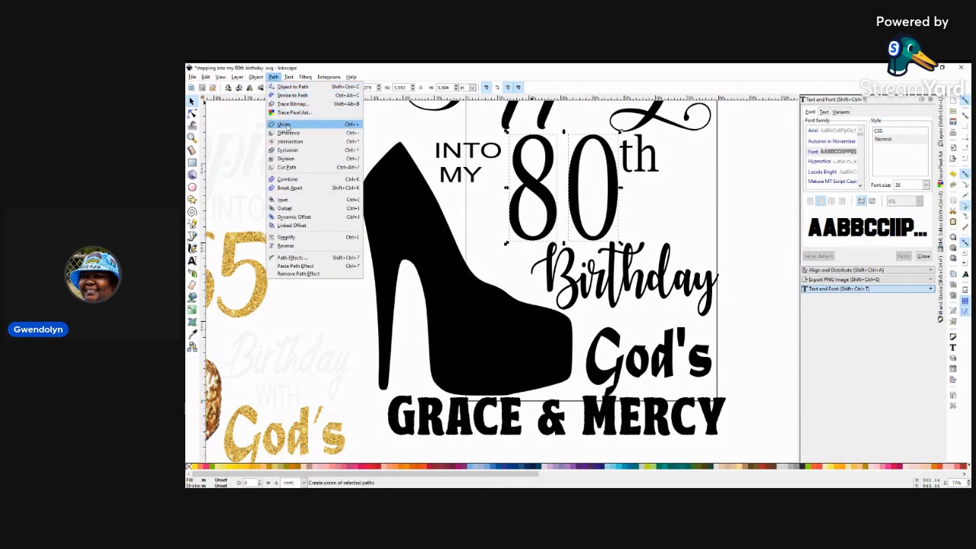
left_click(285, 125)
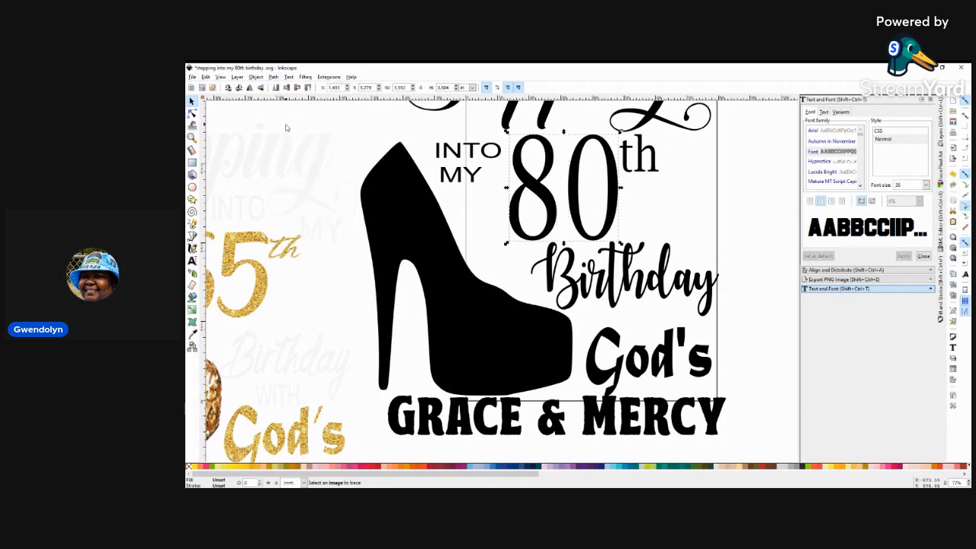
Select both letters of the "th" beside the "80" and union them into a single path
left_click(630, 174)
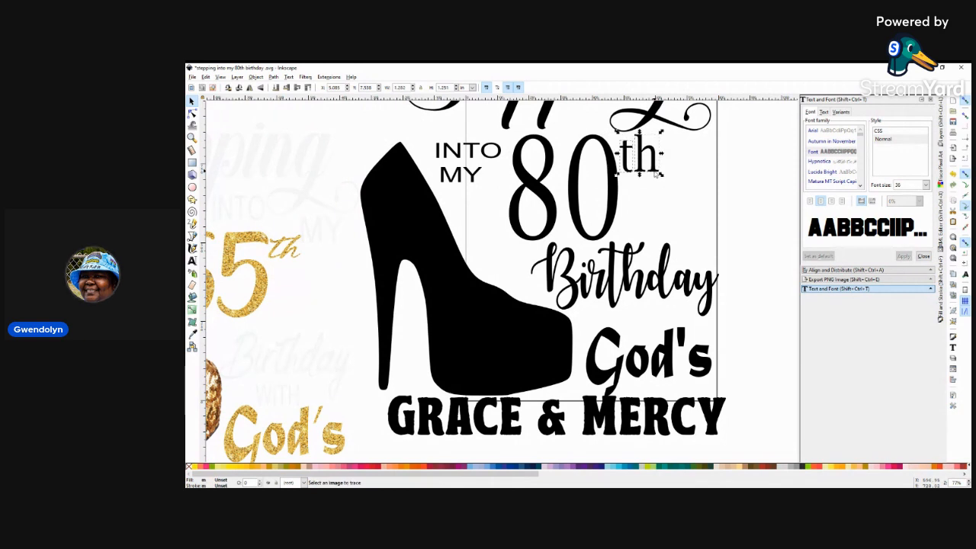
left_click(274, 78)
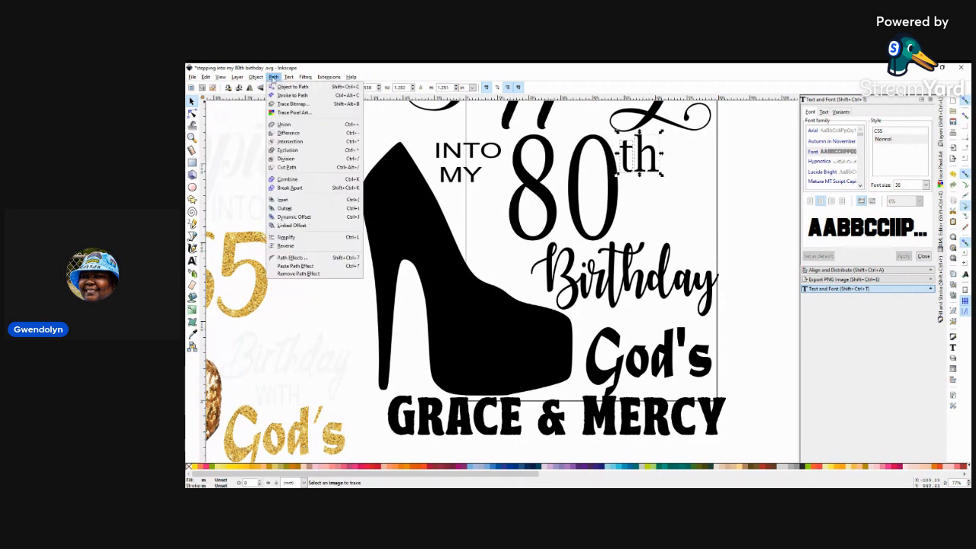
left_click(293, 112)
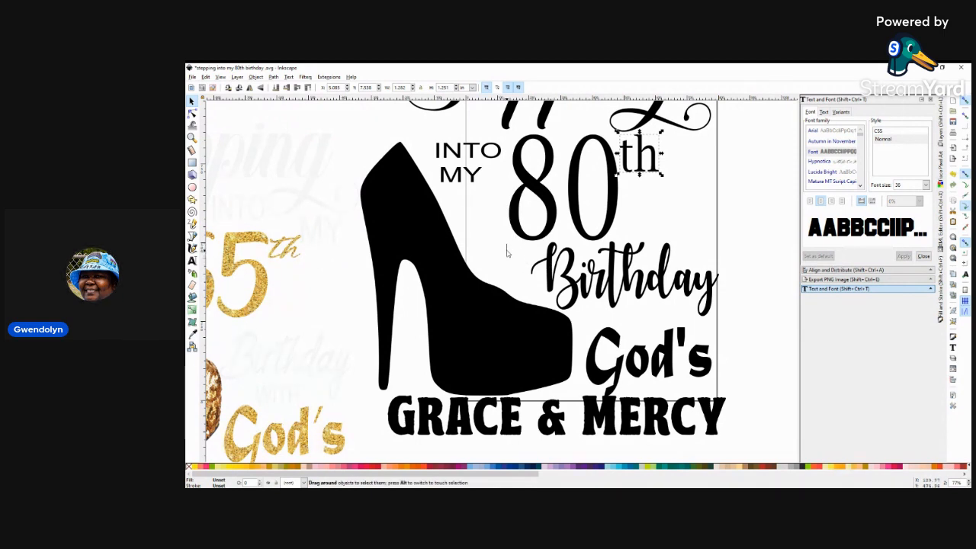
Select the letters of "Birthday" together for a union
left_click_drag(506, 244, 760, 325)
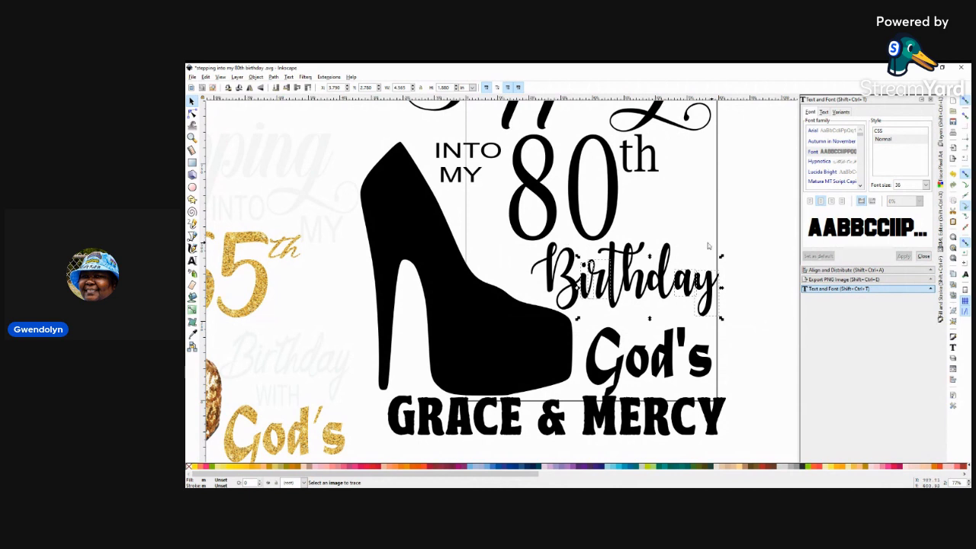
Select all the letters of "Birthday" and merge them into a single path with Union
left_click(735, 257)
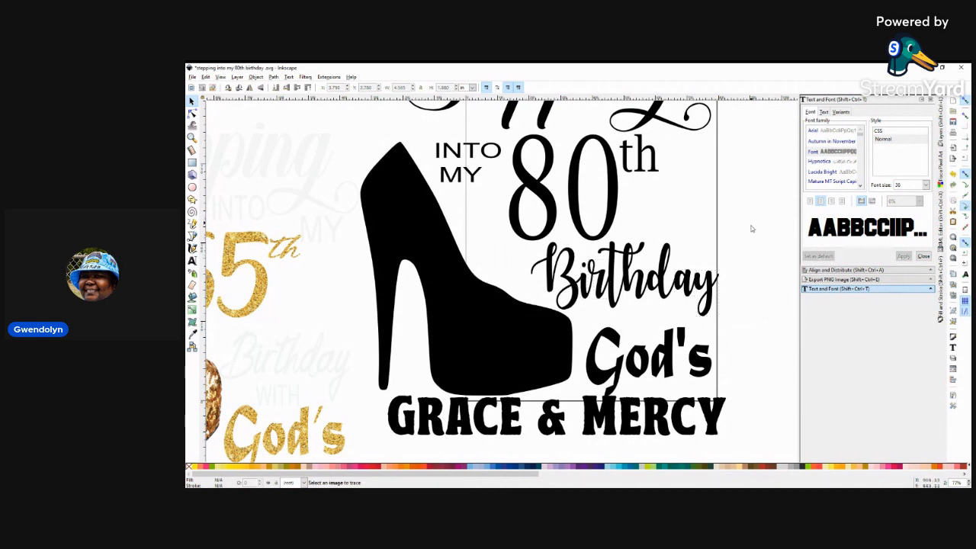
left_click_drag(741, 222, 527, 328)
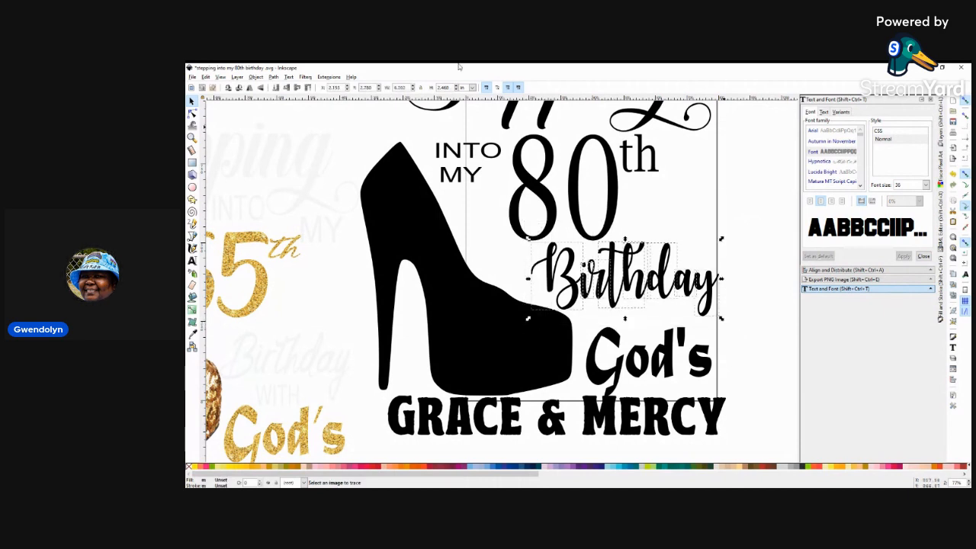
left_click(274, 78)
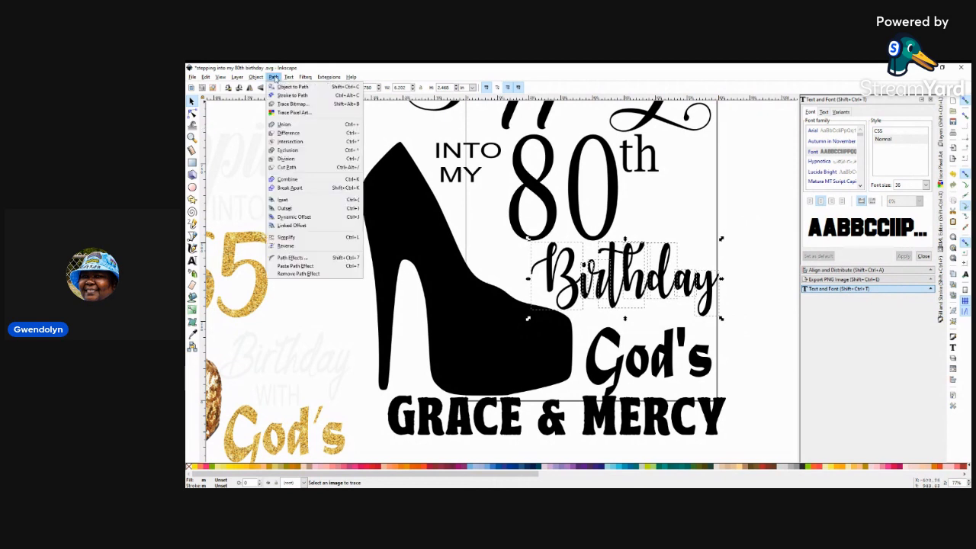
left_click(281, 126)
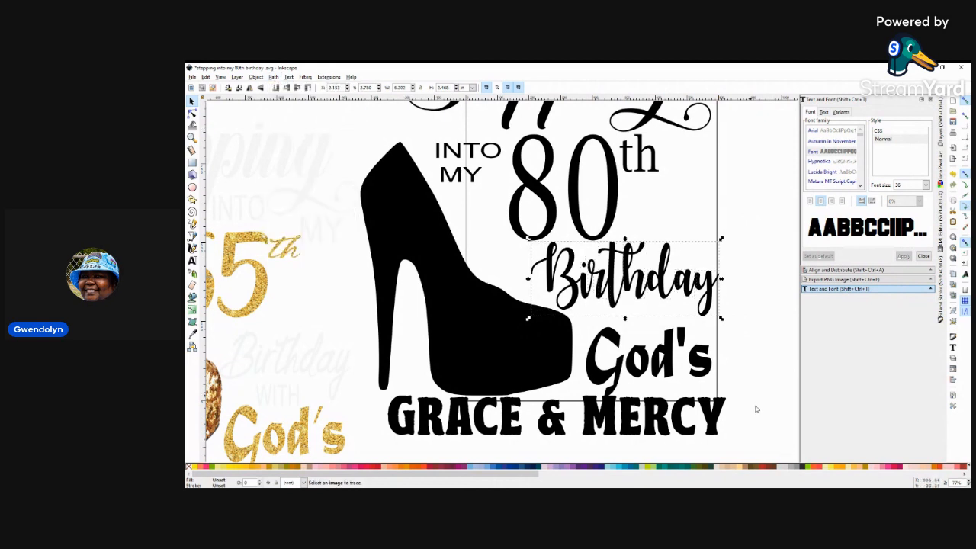
left_click(739, 359)
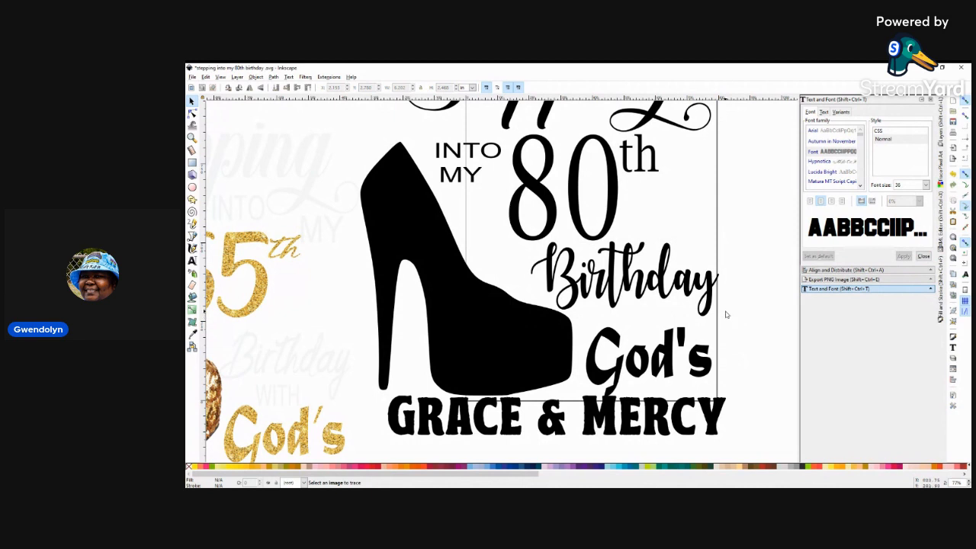
Select all the letters of "God's" and merge them into a single path with Union
left_click_drag(726, 313, 577, 403)
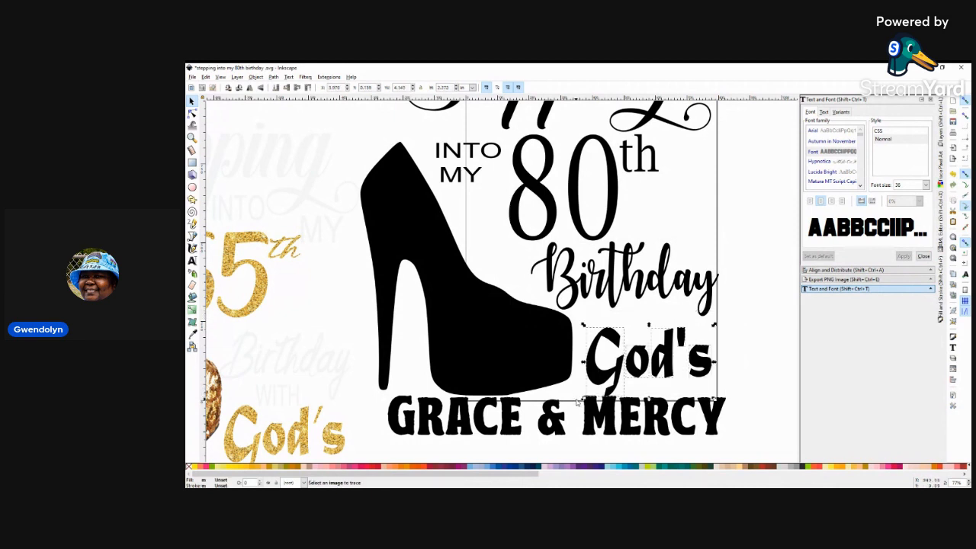
left_click(273, 78)
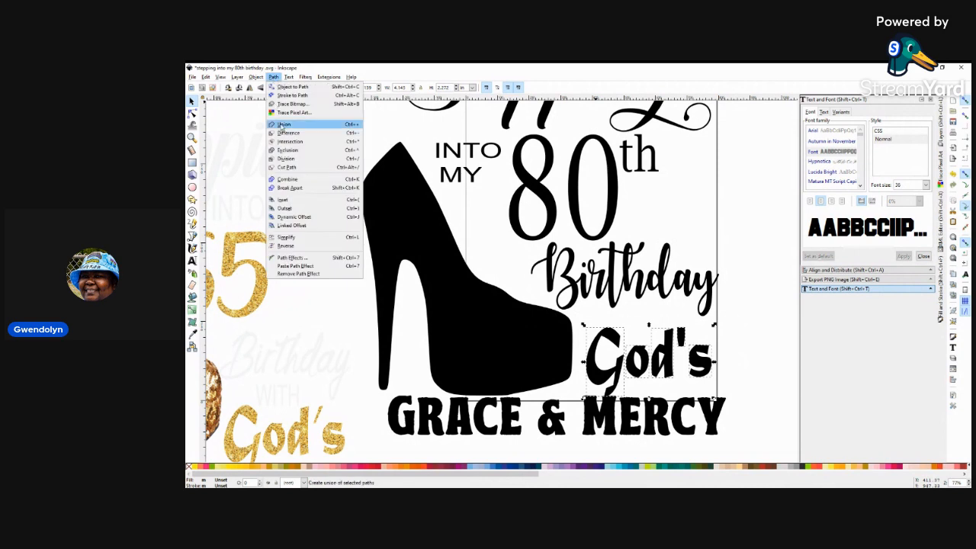
left_click(290, 127)
left_click(744, 406)
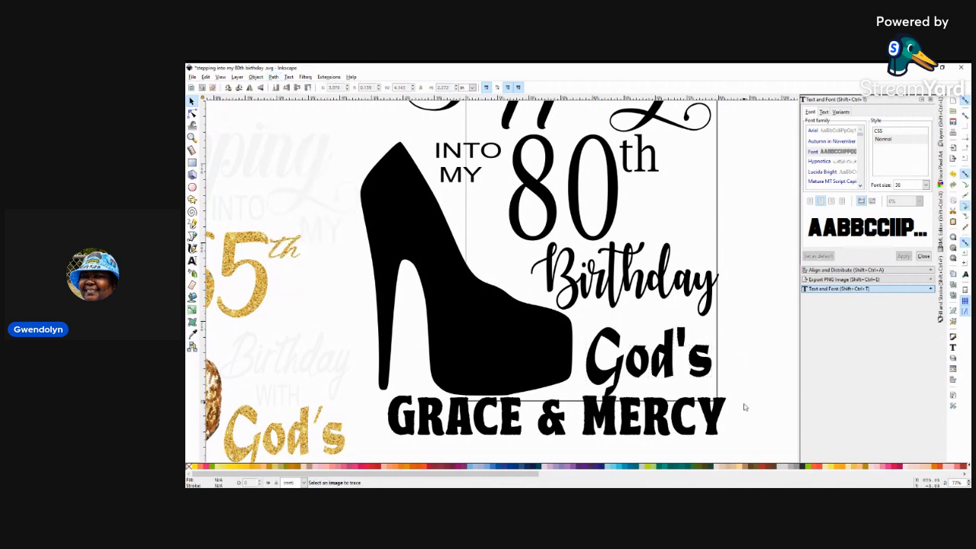
Select the whole "GRACE & MERCY" line and merge its letters into a single path with Union
left_click_drag(735, 381, 383, 455)
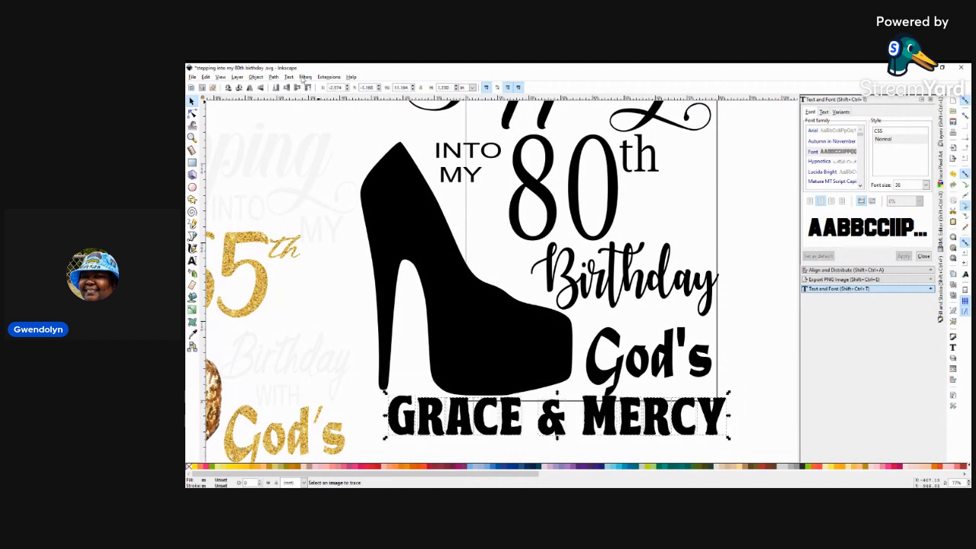
left_click(273, 77)
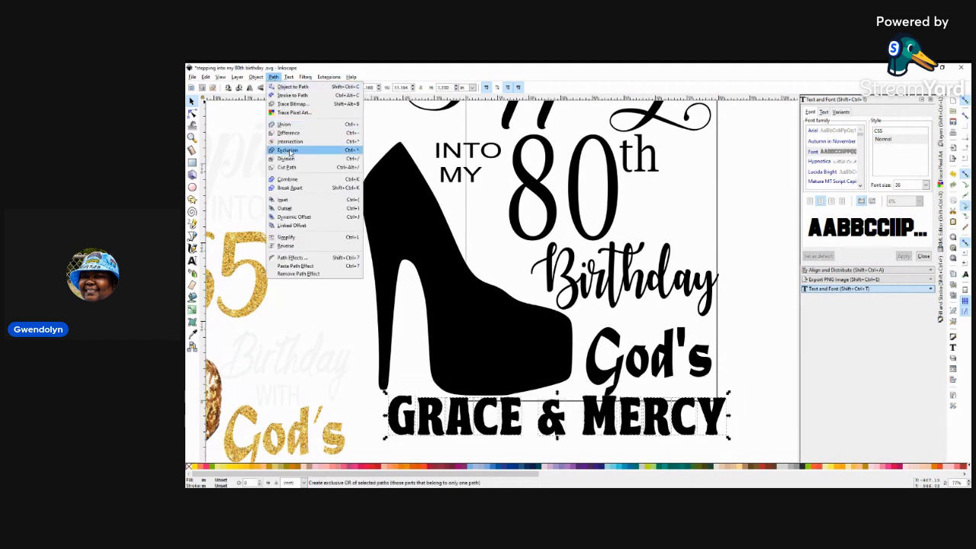
left_click(284, 125)
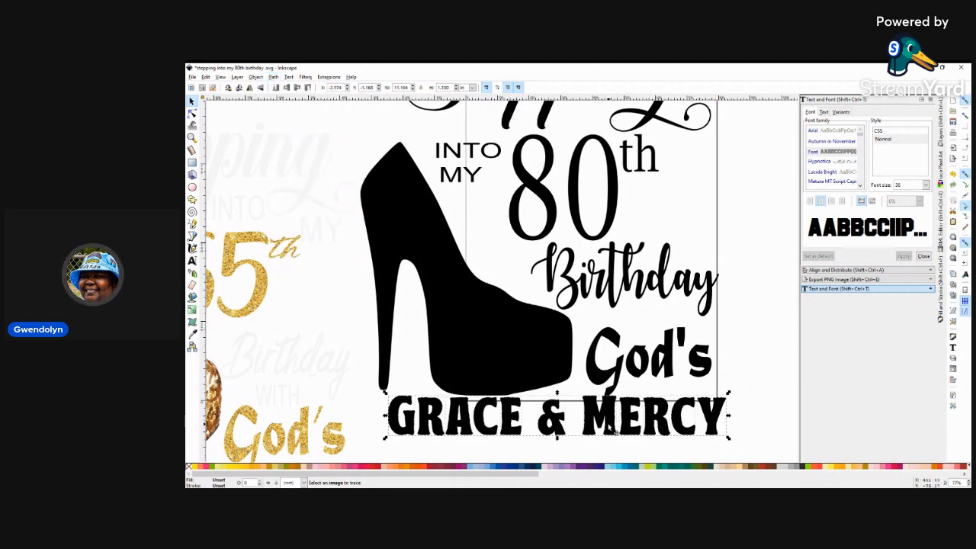
Move "GRACE & MERCY" slightly down, away from the shoe, and shift "God's" slightly up and to the left
left_click_drag(610, 425, 606, 436)
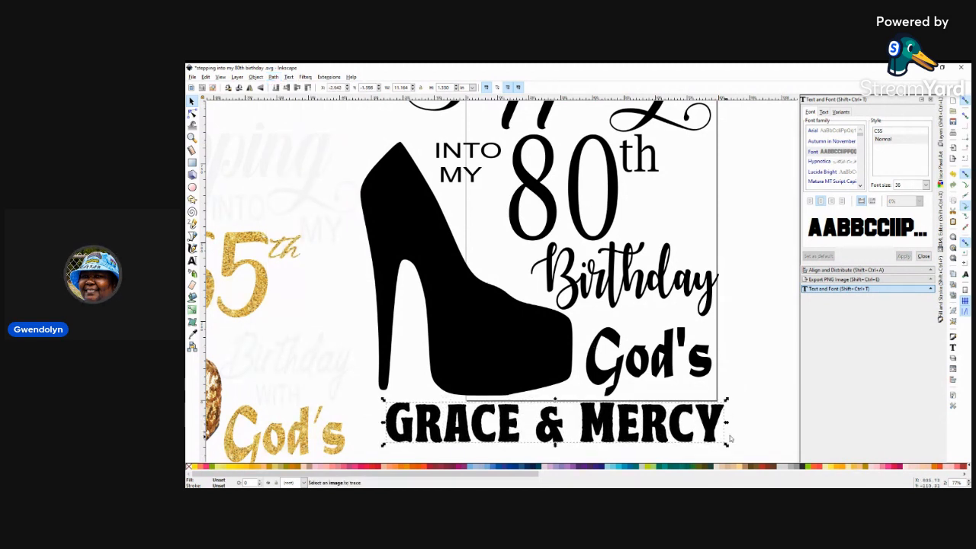
left_click(740, 383)
mouse_move(670, 369)
left_mouse_down()
mouse_move(690, 376)
mouse_move(665, 368)
left_mouse_up()
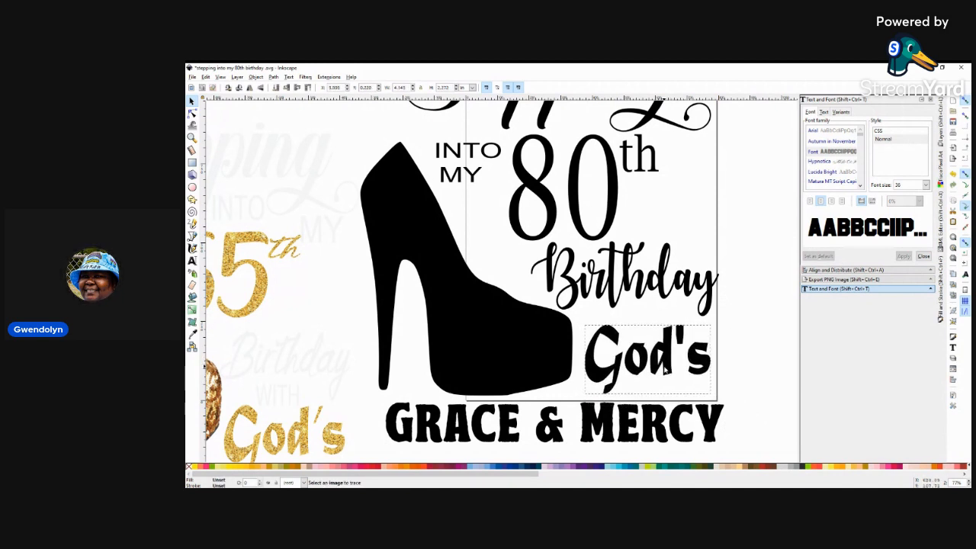
Convert the high-heel shoe shape with Object to Path
left_click(464, 334)
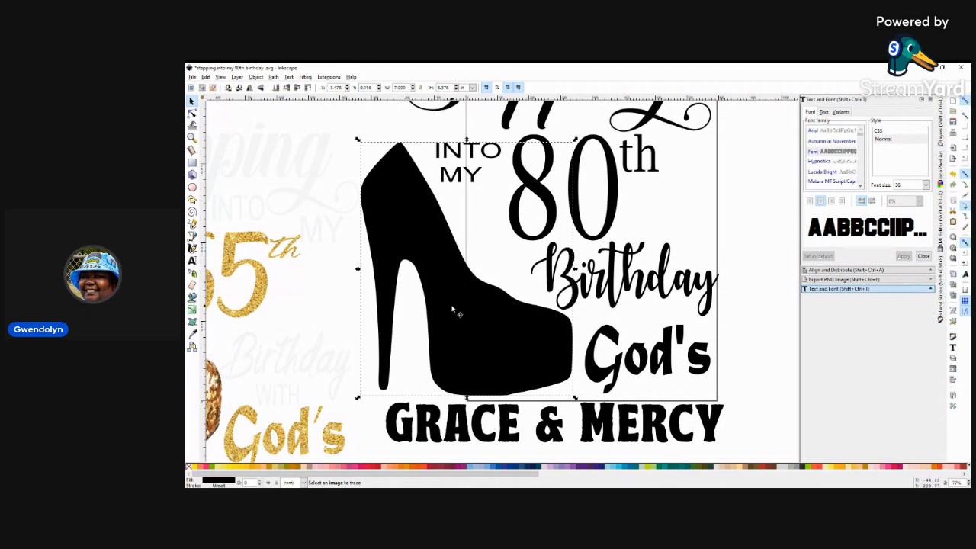
left_click(273, 77)
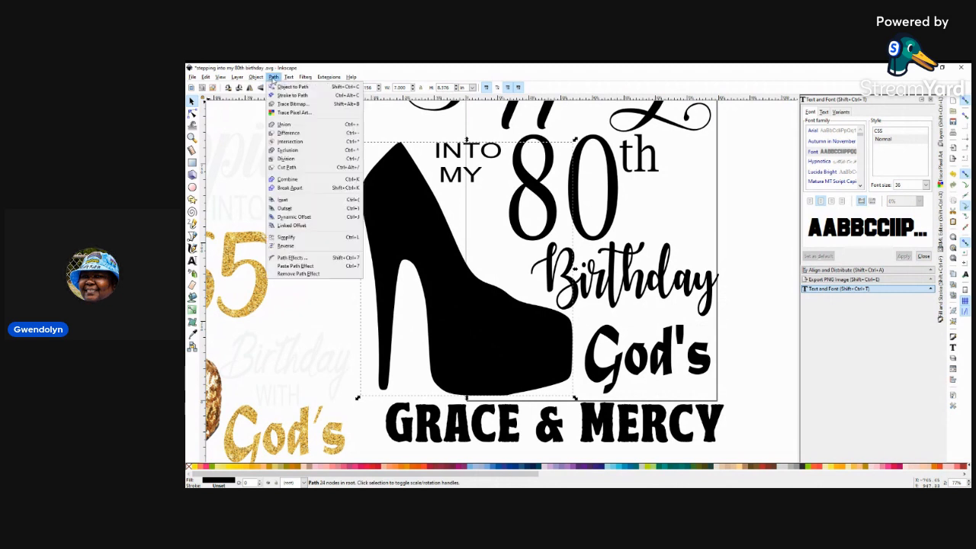
left_click(295, 88)
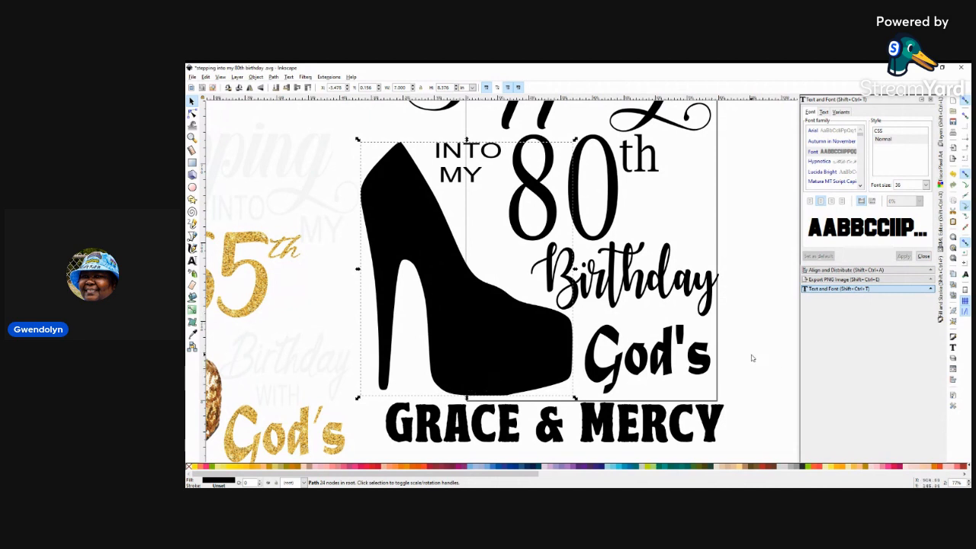
scroll(751, 358, "down", 1)
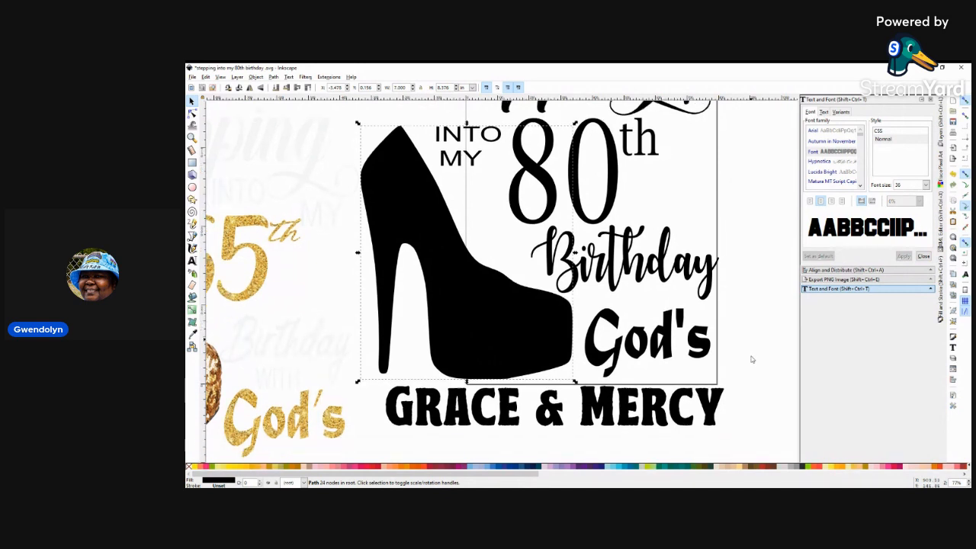
scroll(751, 360, "up", 5)
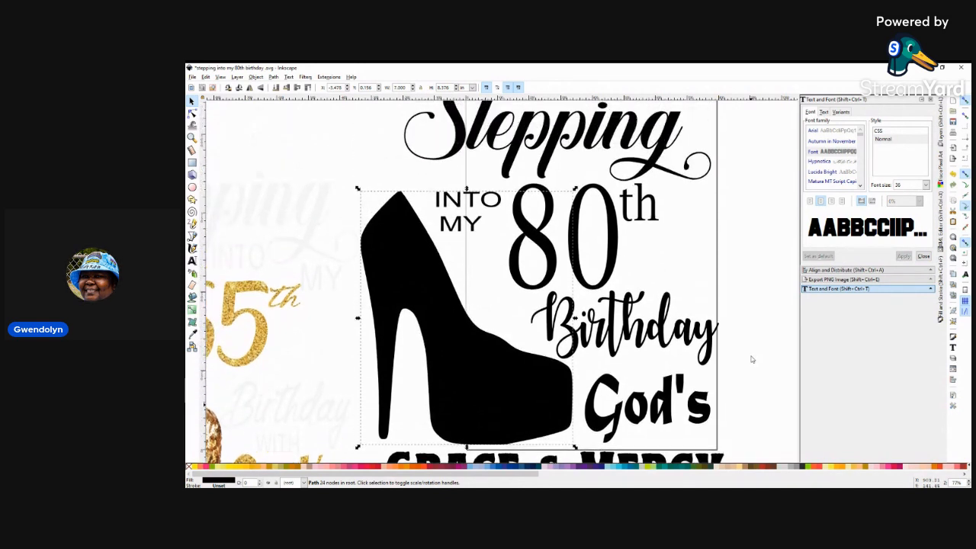
scroll(751, 359, "up", 3)
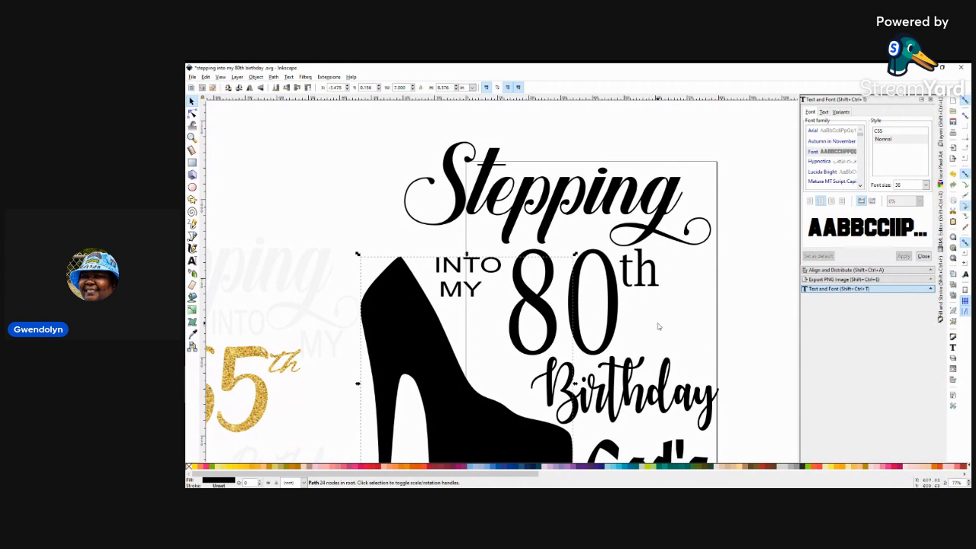
key("Escape")
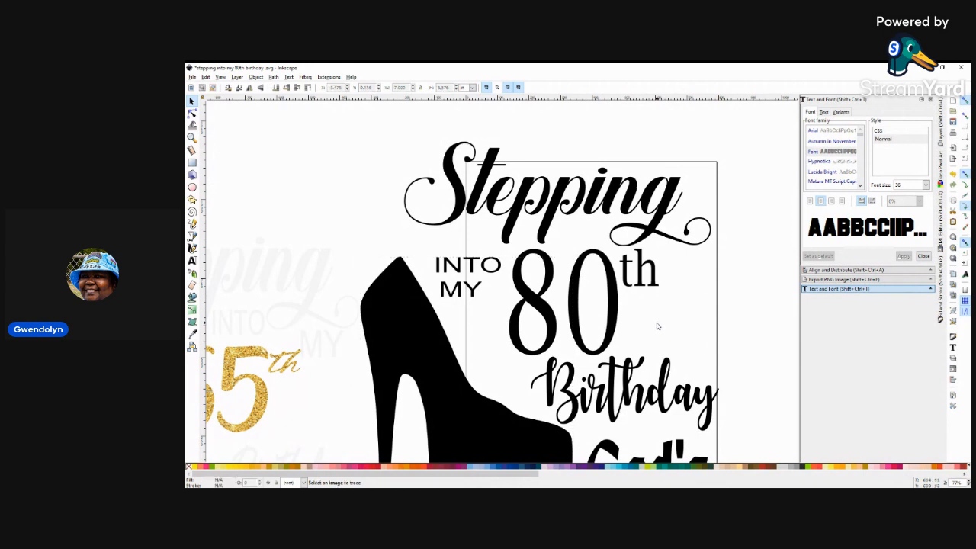
scroll(686, 332, "down", 3)
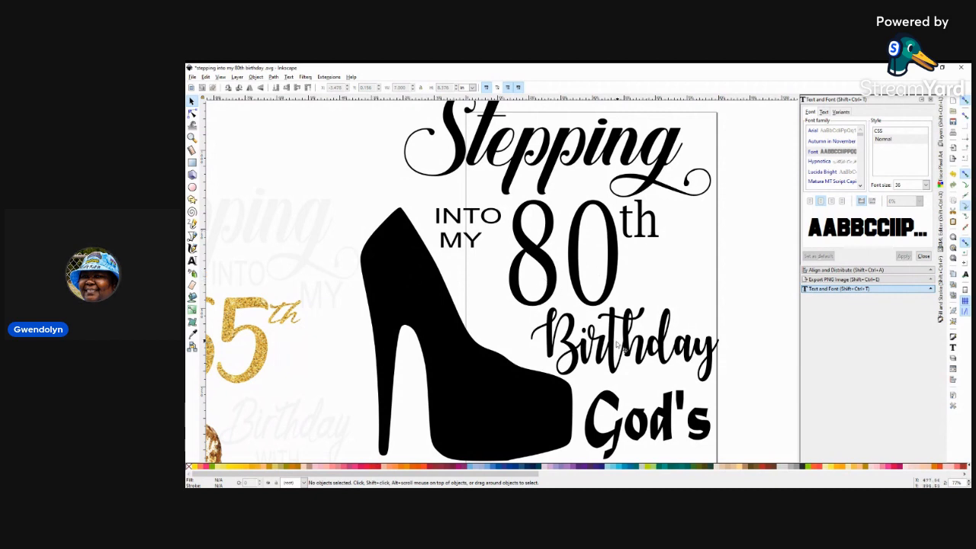
scroll(627, 416, "down", 2)
scroll(627, 416, "down", 1)
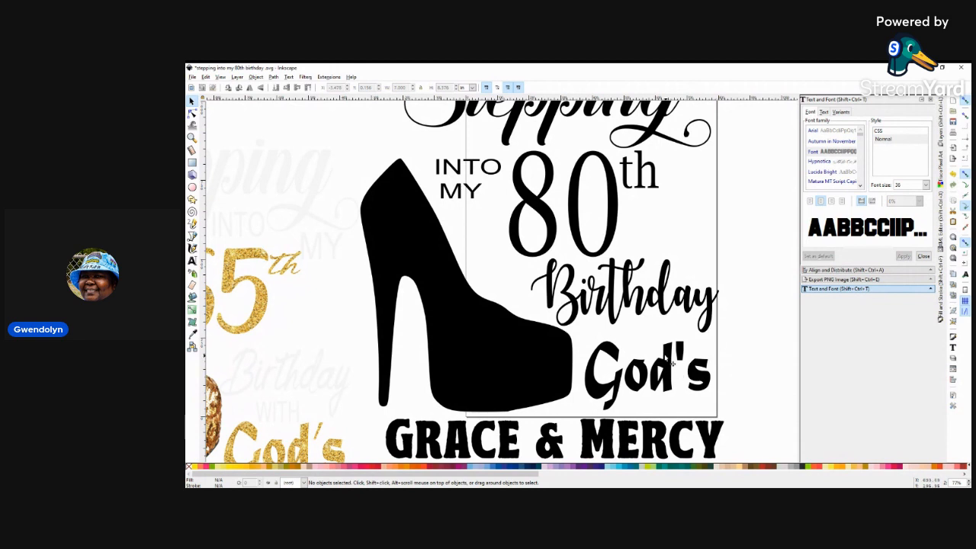
Fill "GRACE & MERCY" with the gold colour sampled from the glitter "5" in the reference design
left_click(614, 445)
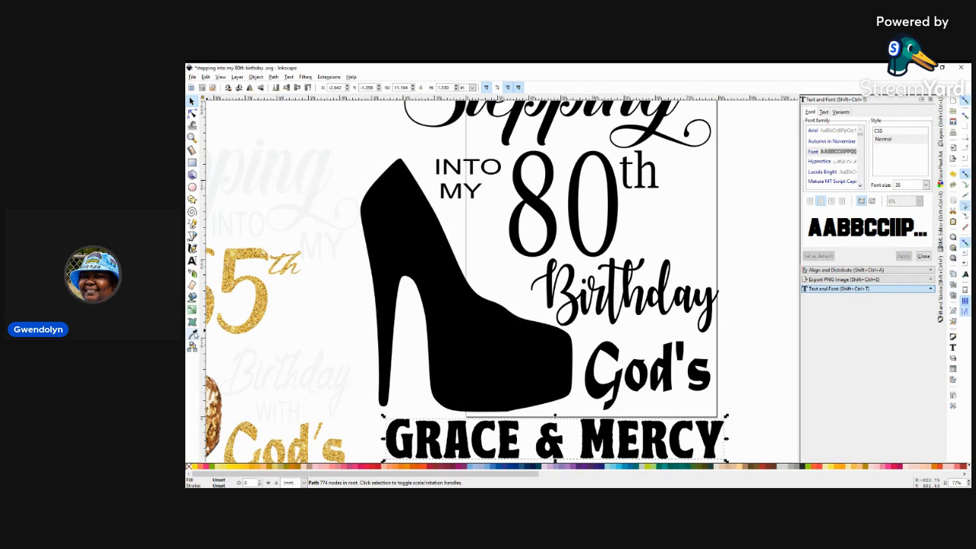
left_click(192, 334)
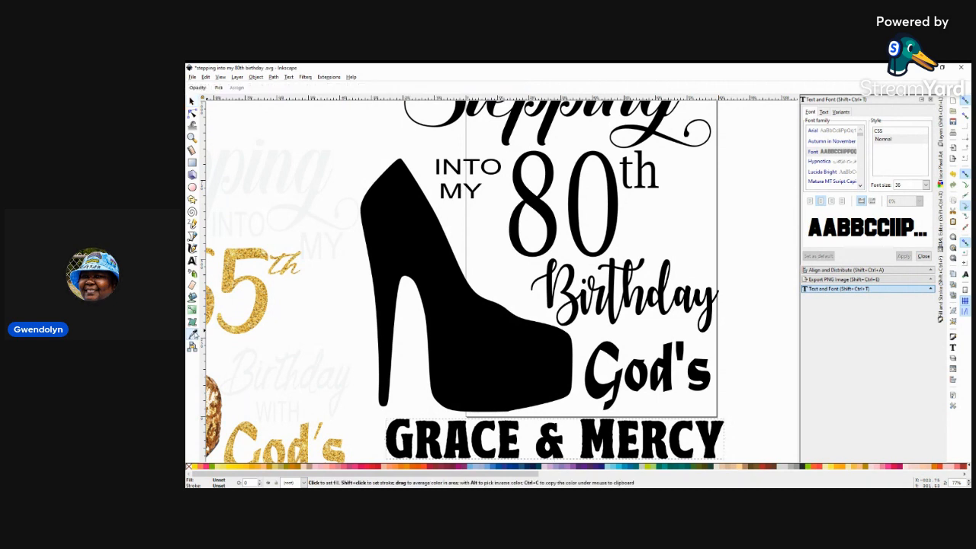
left_click(268, 312)
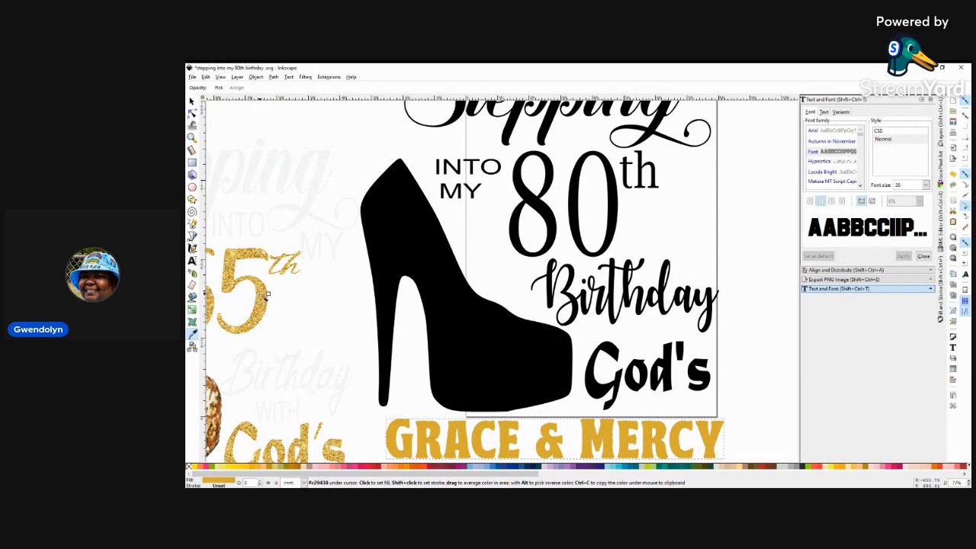
left_click(191, 100)
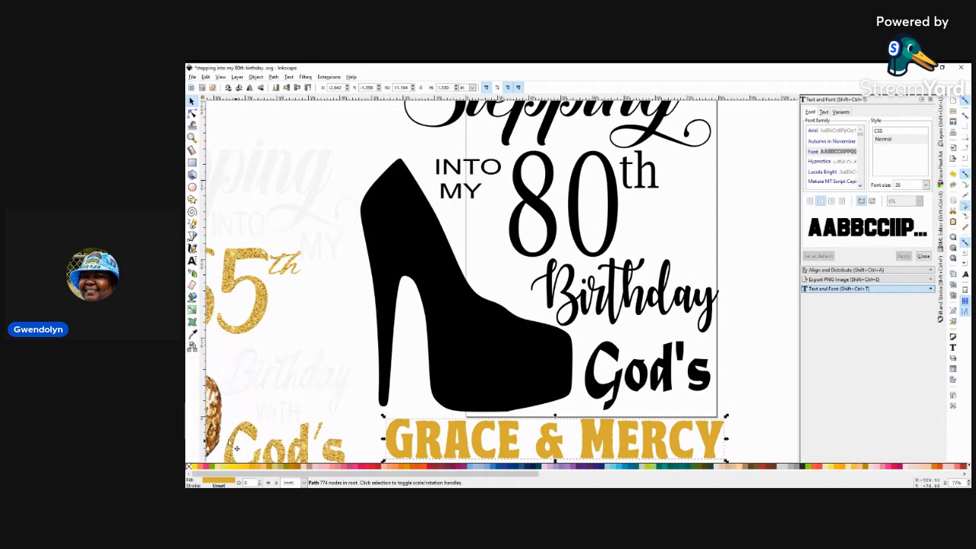
Fill the high-heel shoe with the gold colour sampled from the "GRACE & MERCY" text
left_click(472, 341)
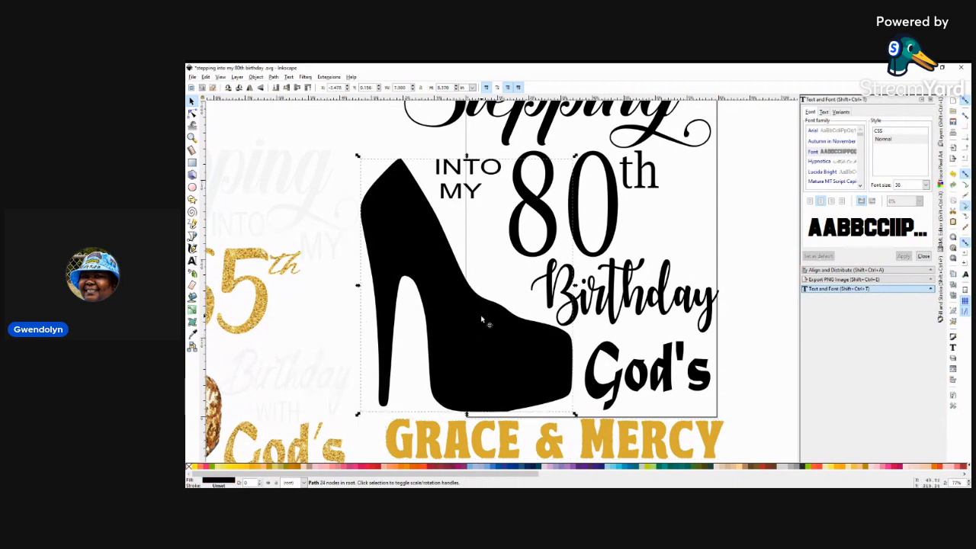
left_click(192, 334)
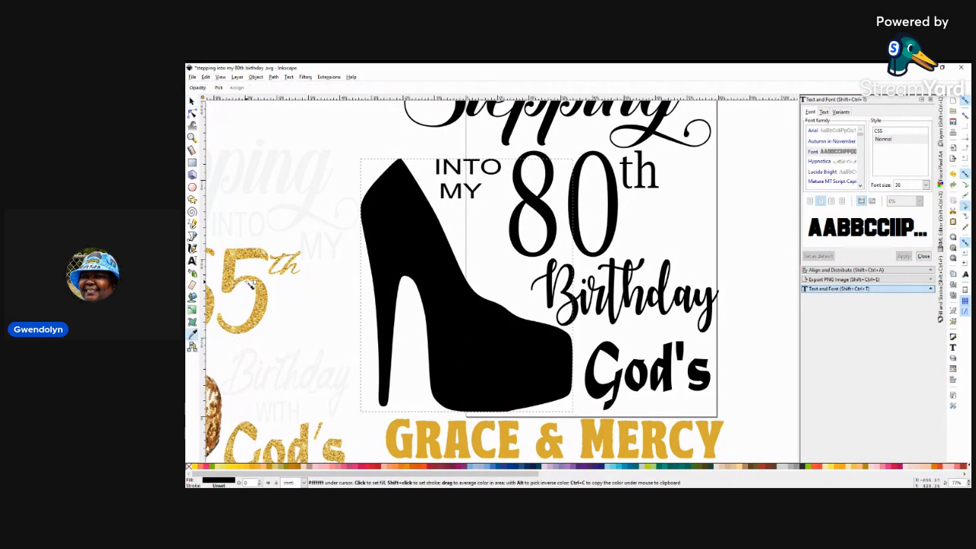
left_click(398, 431)
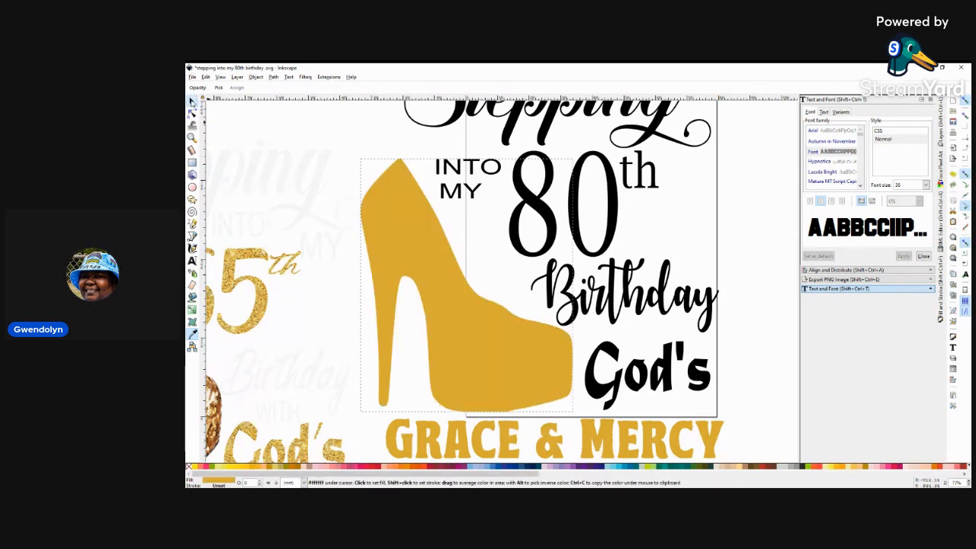
left_click(192, 102)
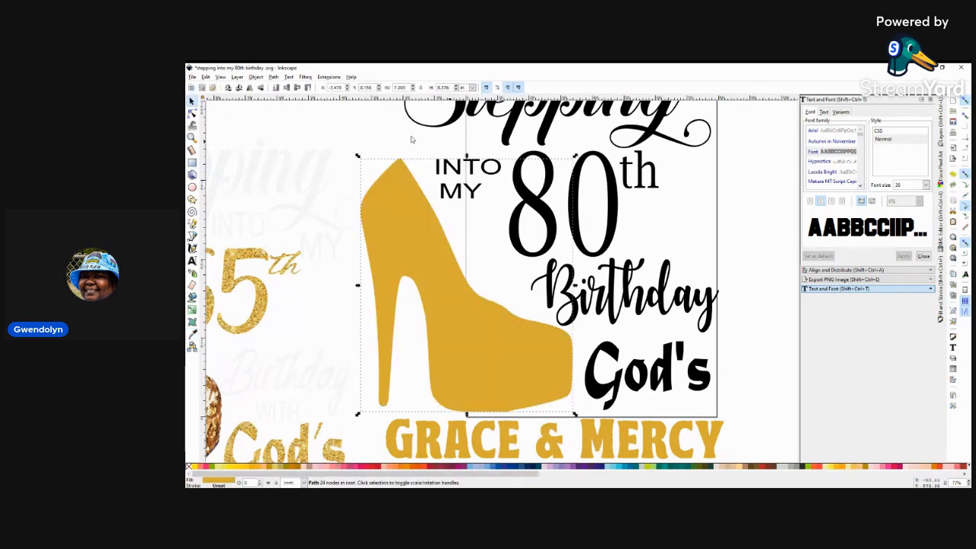
Fill both the "80" and its "th" with the gold colour sampled from the shoe
left_click(615, 242)
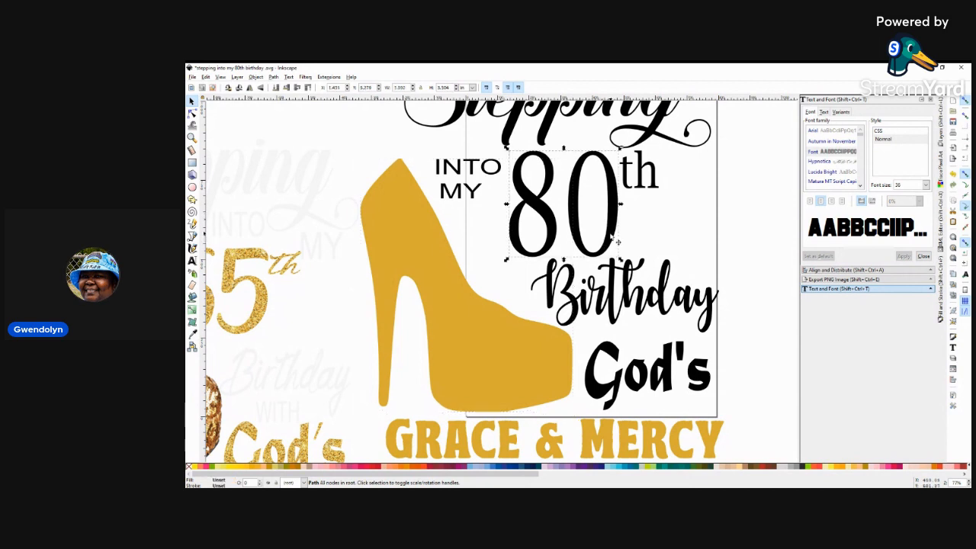
left_click(641, 188, "shift")
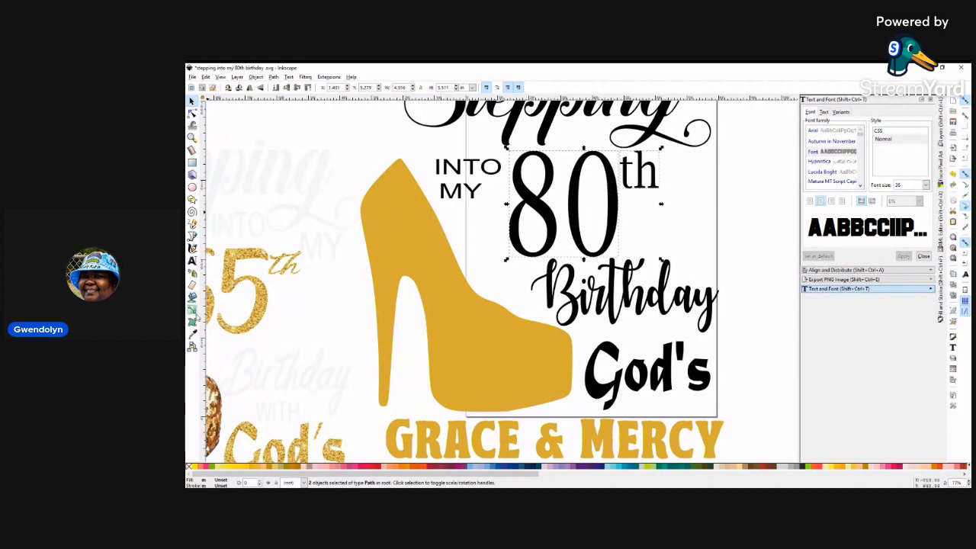
left_click(192, 333)
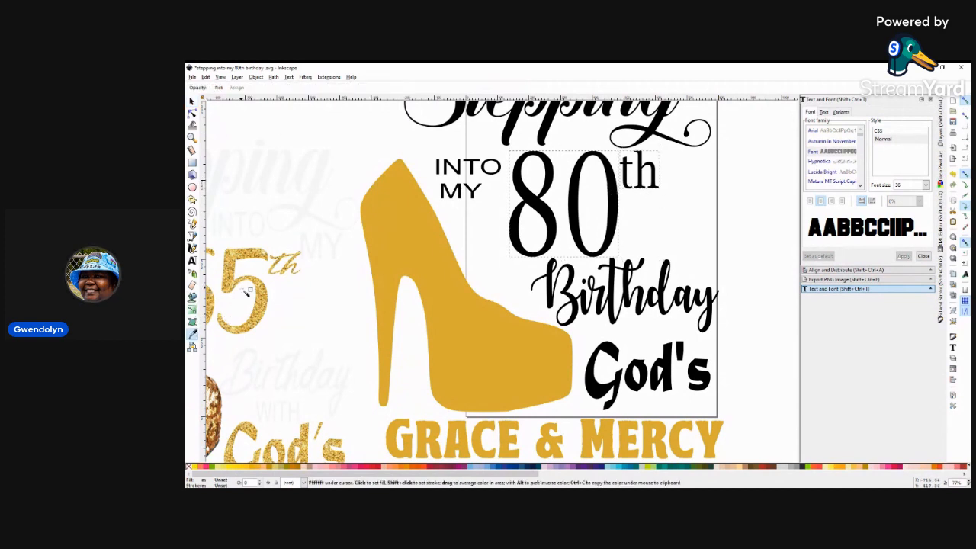
left_click(413, 263)
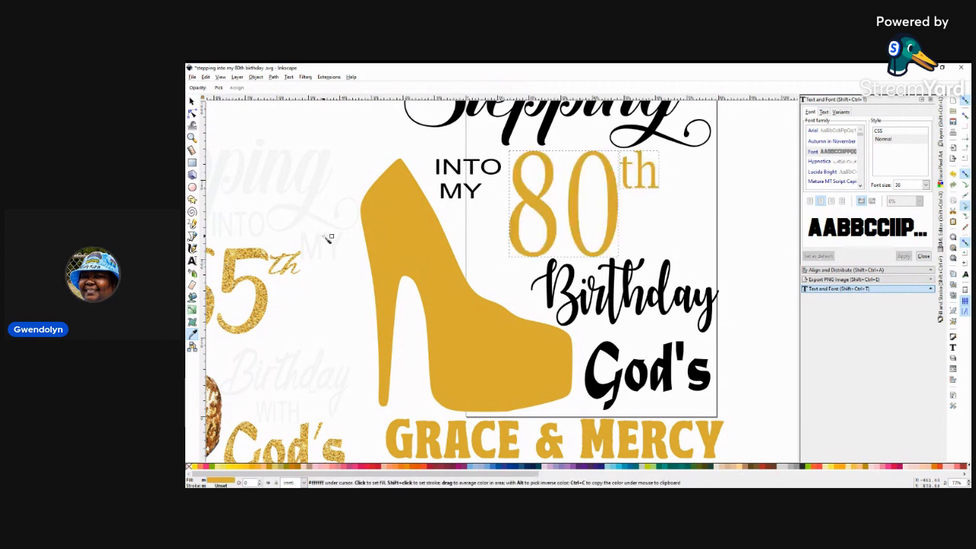
left_click(192, 101)
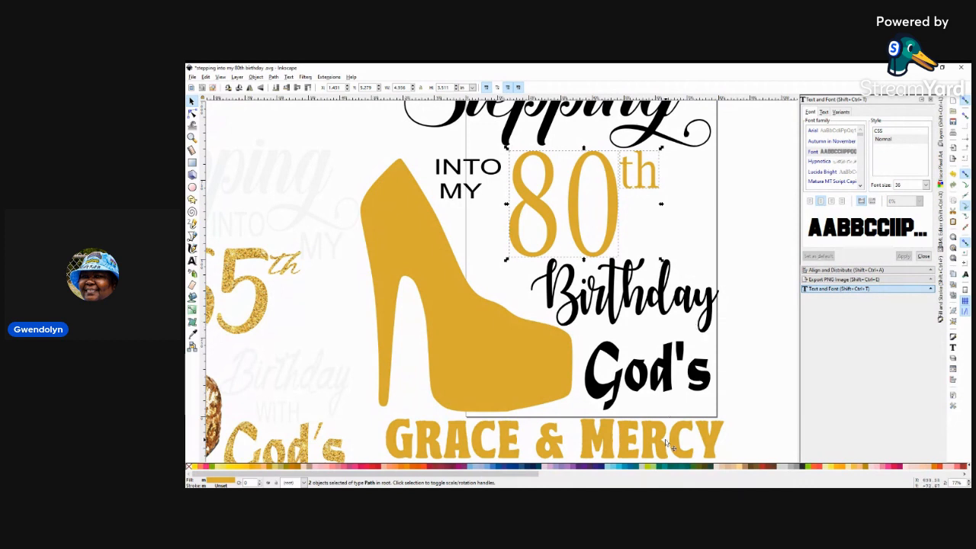
Fill the "God's" lettering with the gold colour sampled from the high-heel shoe
left_click(669, 386)
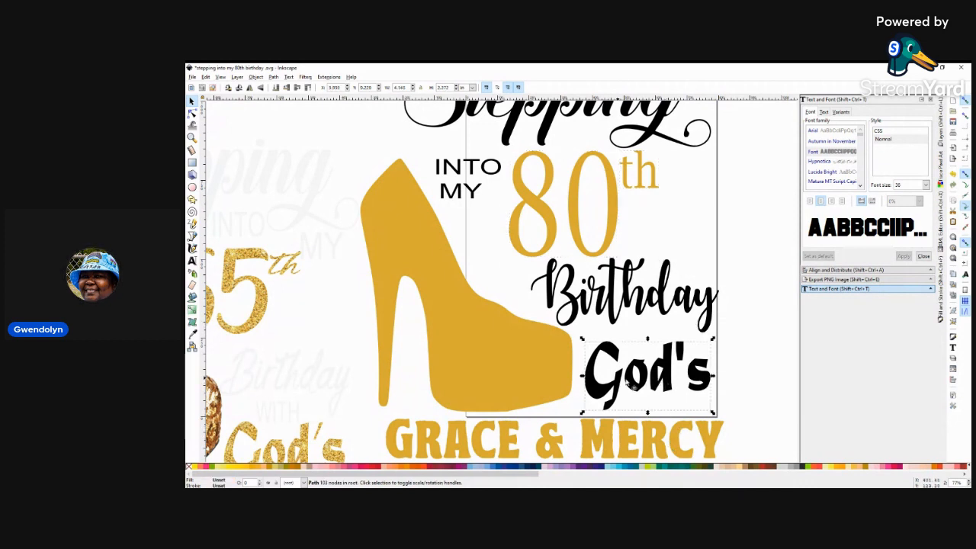
key("d")
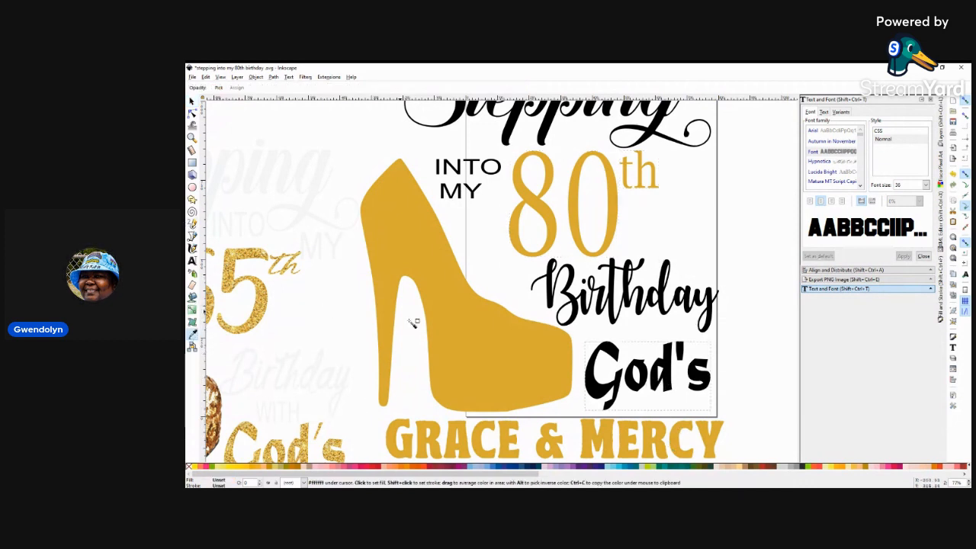
left_click(477, 359)
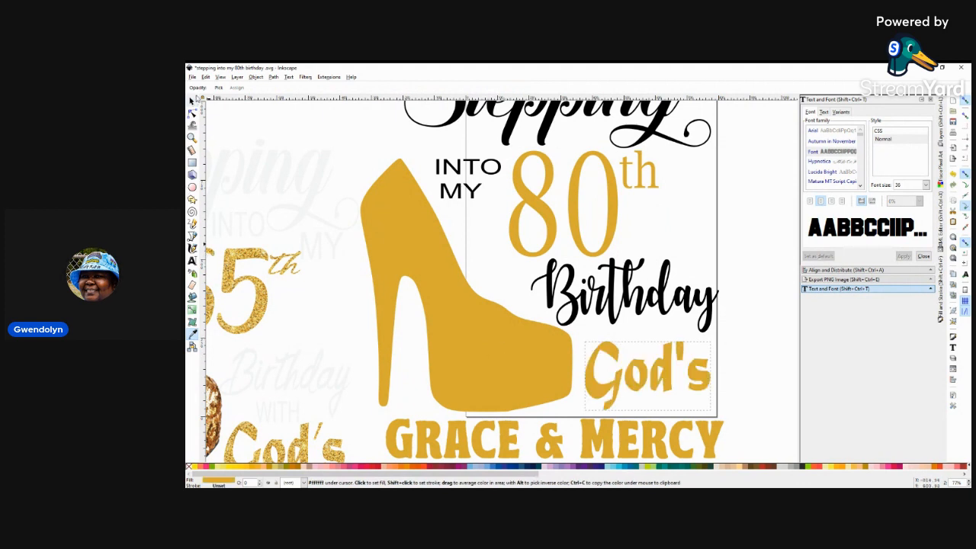
left_click(193, 104)
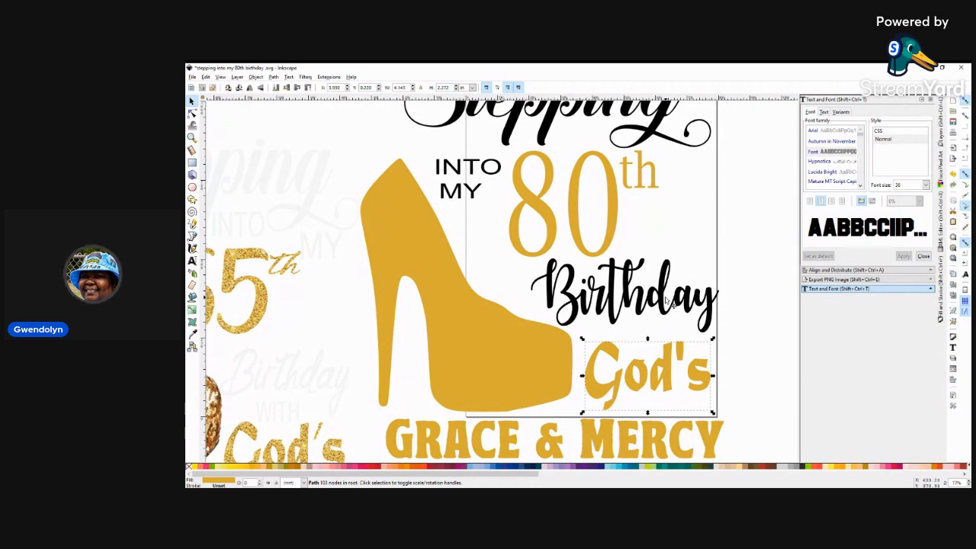
Delete the reference design image beside the artwork
scroll(652, 305, "up", 3)
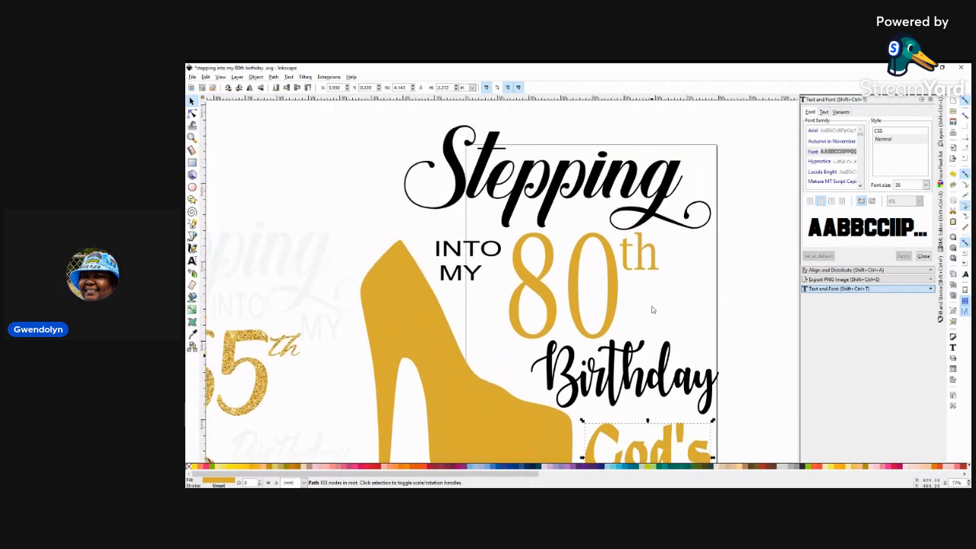
scroll(652, 309, "down", 4)
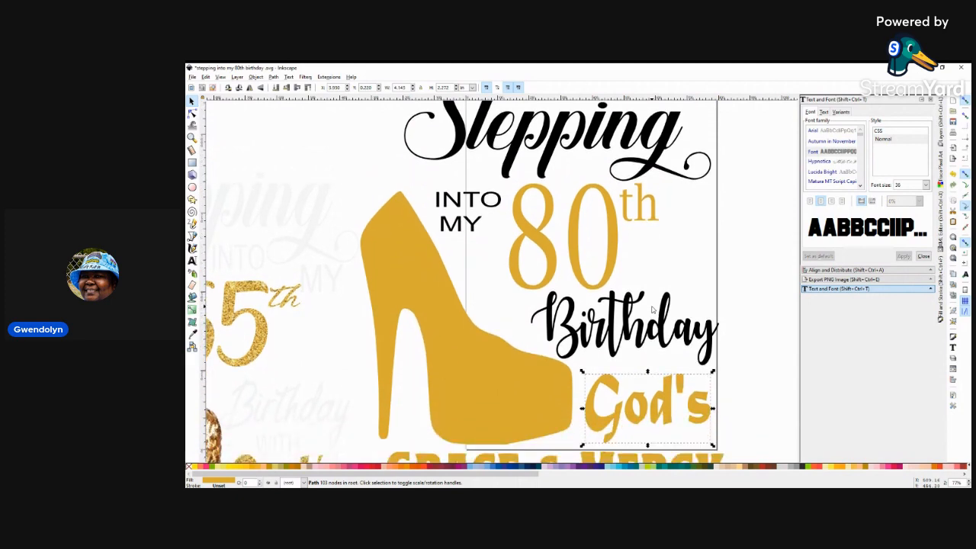
scroll(652, 309, "down", 2)
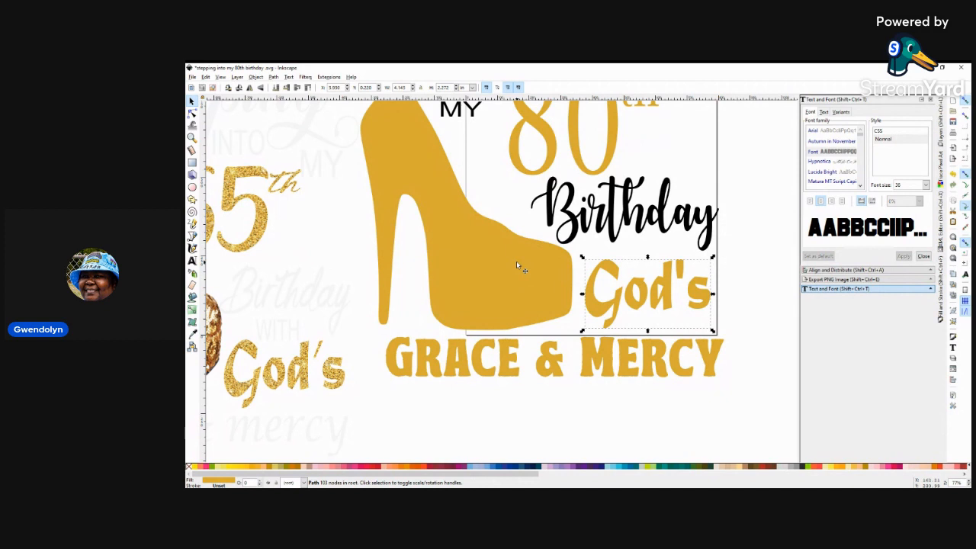
left_click(747, 386)
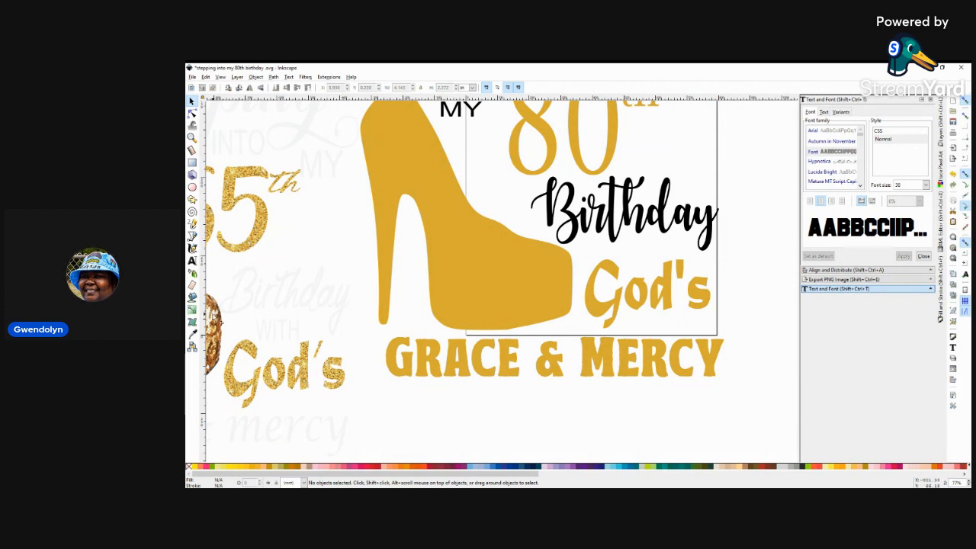
left_click(230, 366)
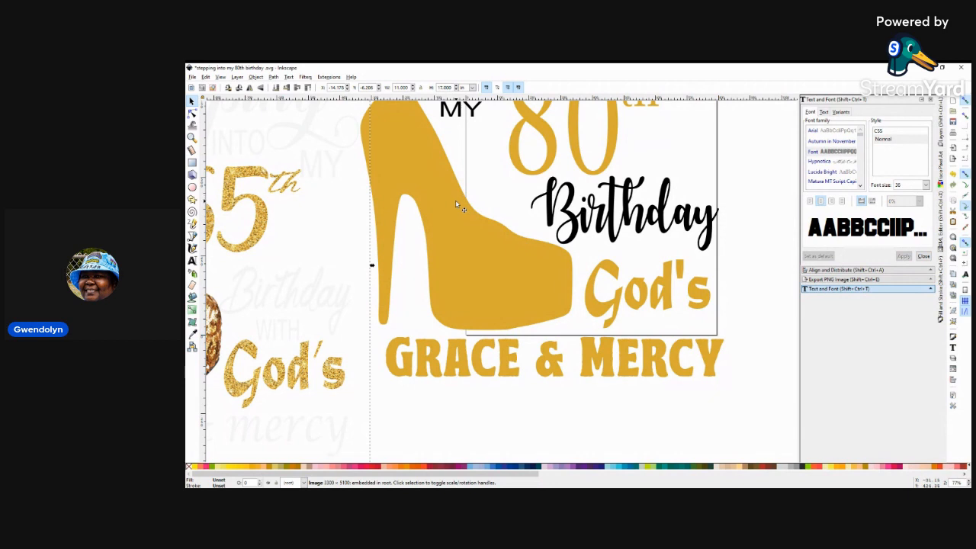
key("Delete")
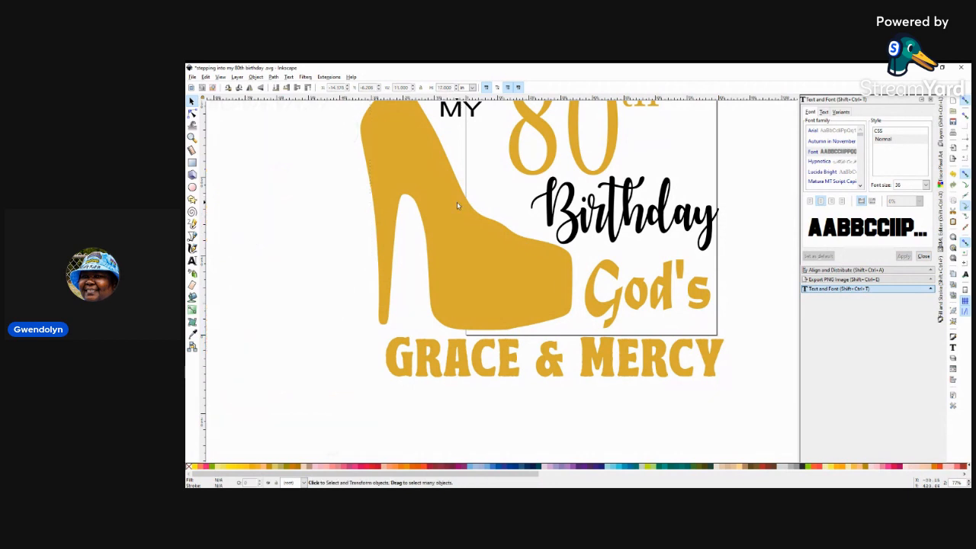
Select the black lettering "Stepping", "INTO MY" and "Birthday" together
scroll(780, 251, "up", 5)
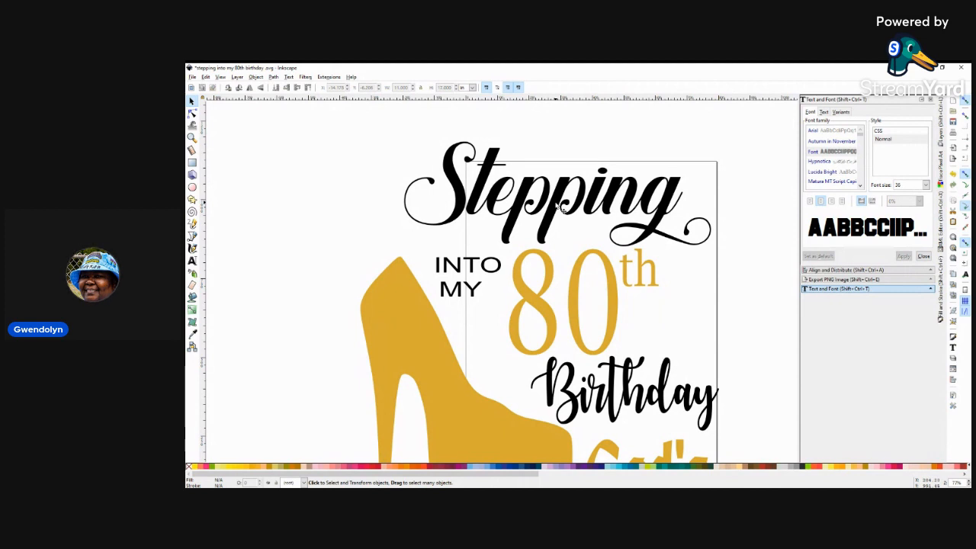
left_click(559, 209)
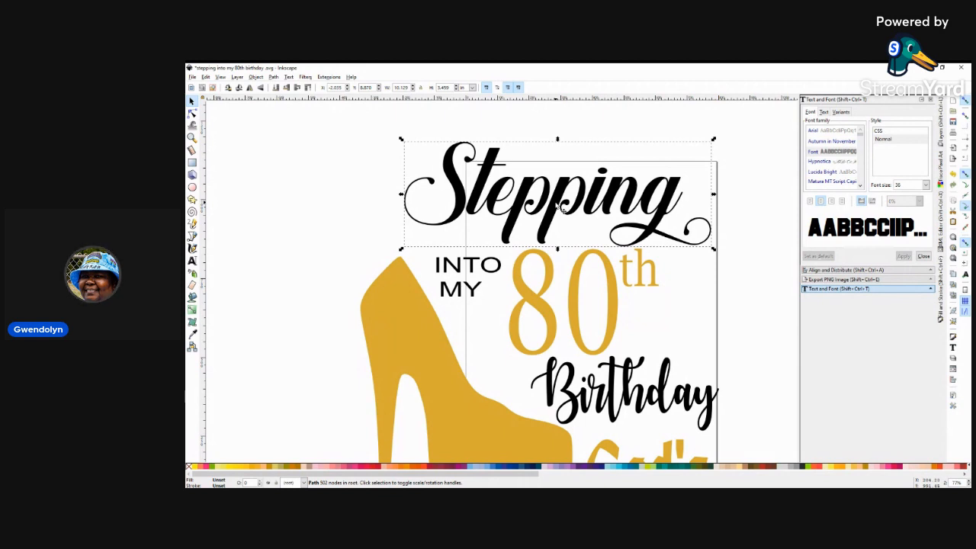
left_click(471, 273)
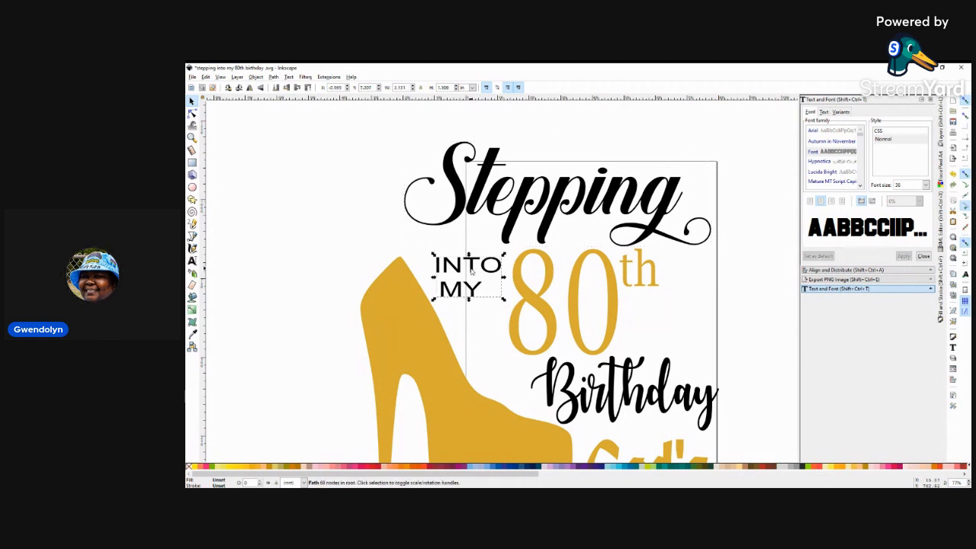
left_click(465, 212, "shift")
scroll(688, 283, "down", 1)
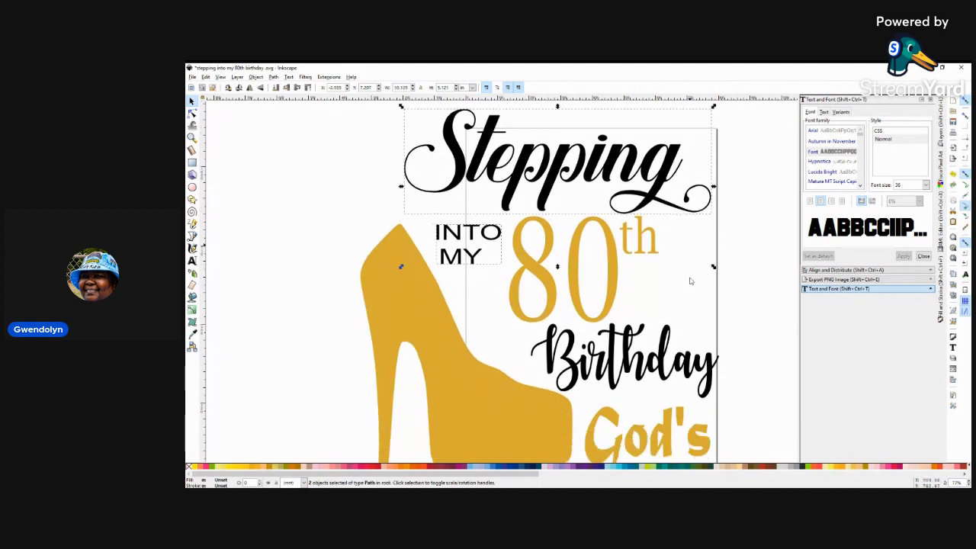
left_click(613, 369, "shift")
scroll(727, 326, "down", 3)
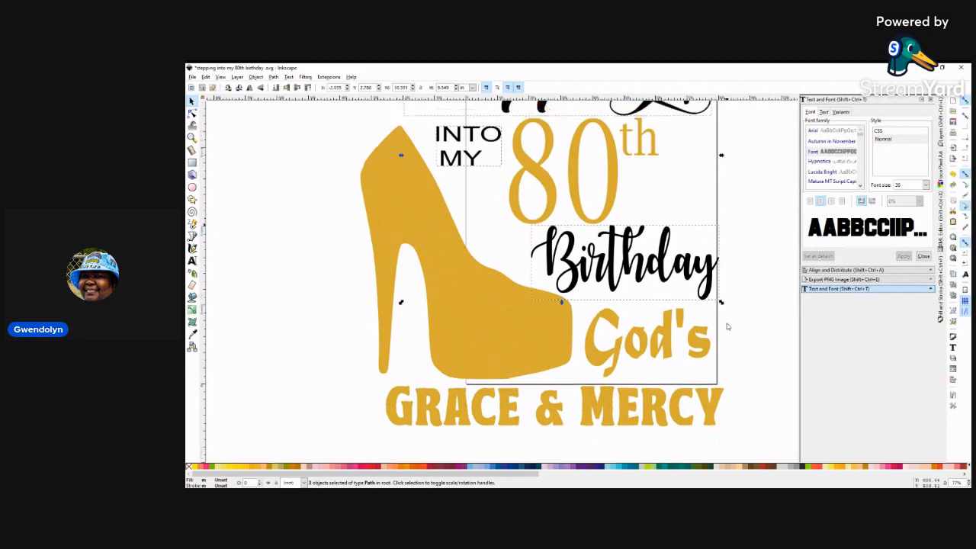
scroll(727, 326, "up", 3)
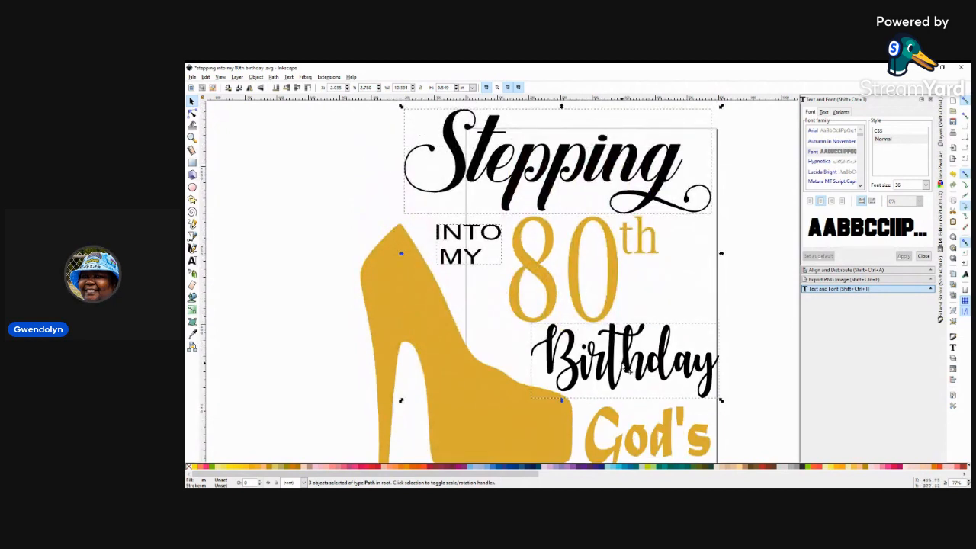
Look up the Union path operation for the selected black lettering, and clear the selection
left_click(273, 77)
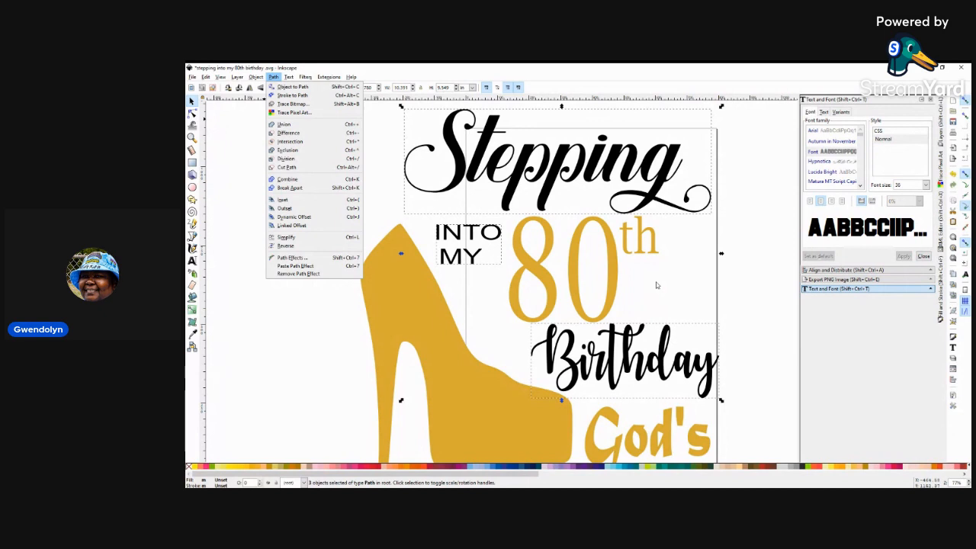
key("Right")
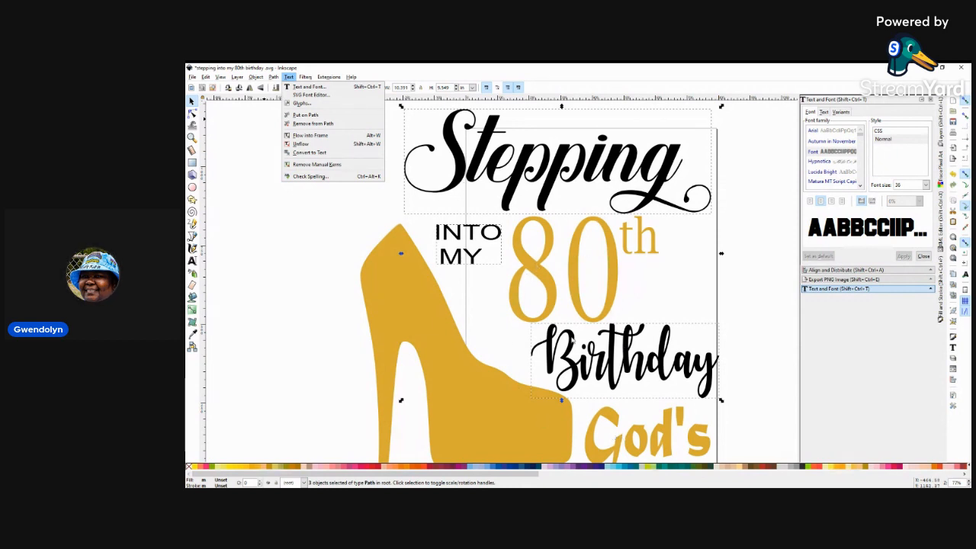
left_click(704, 305)
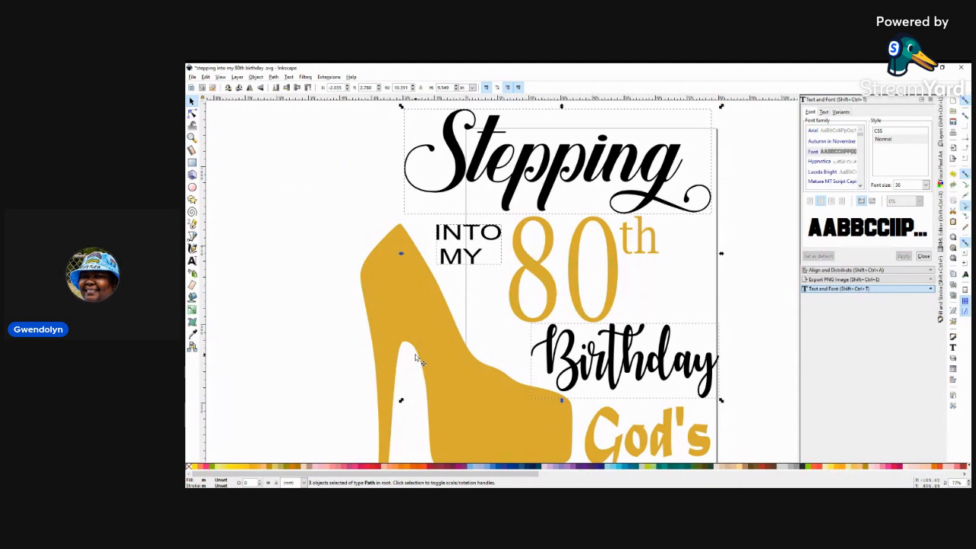
left_click(273, 77)
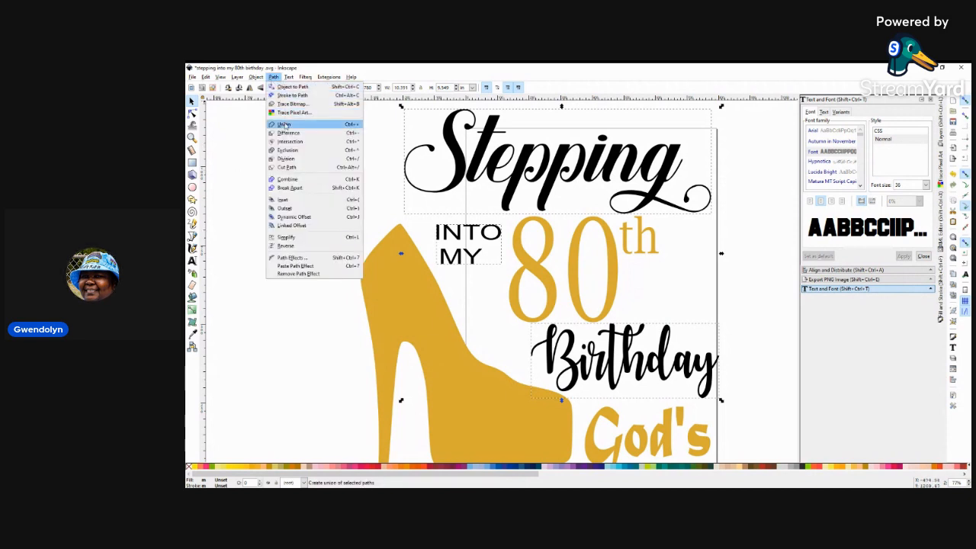
left_click(756, 319)
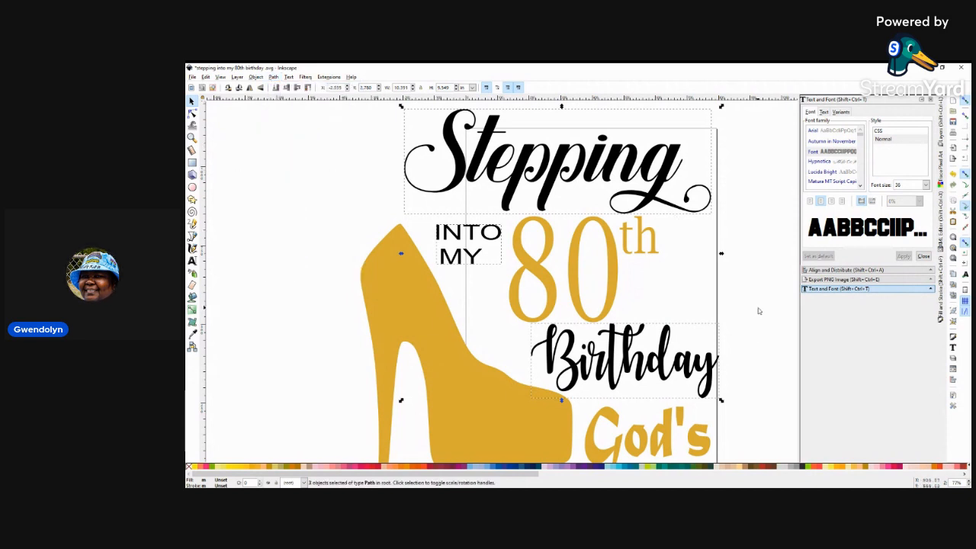
scroll(758, 312, "down", 2)
scroll(759, 311, "down", 4)
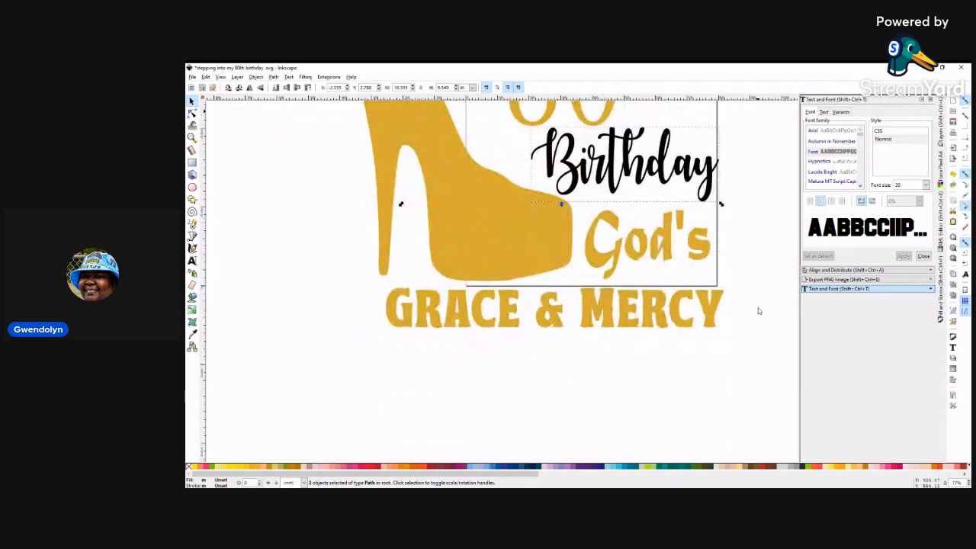
scroll(759, 311, "down", 4)
scroll(759, 311, "up", 8)
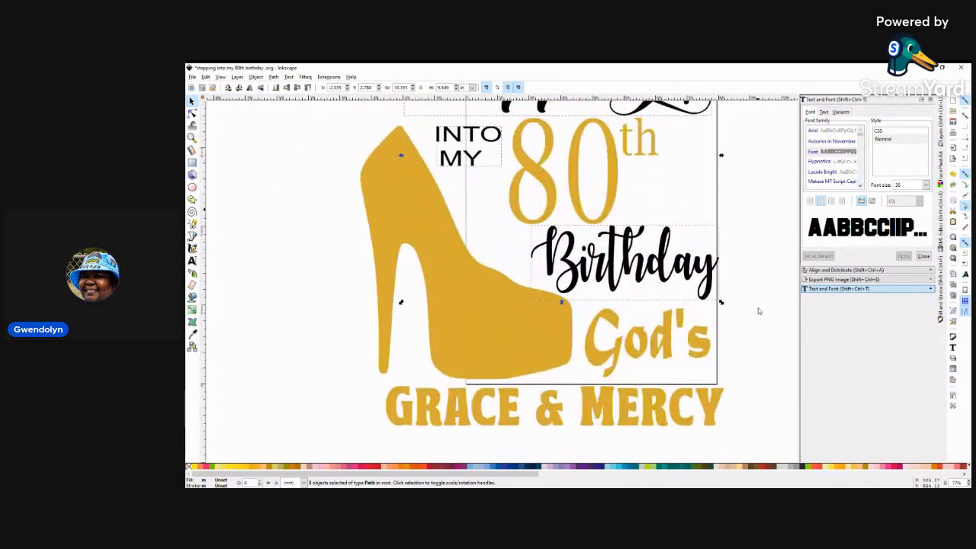
left_click(698, 212)
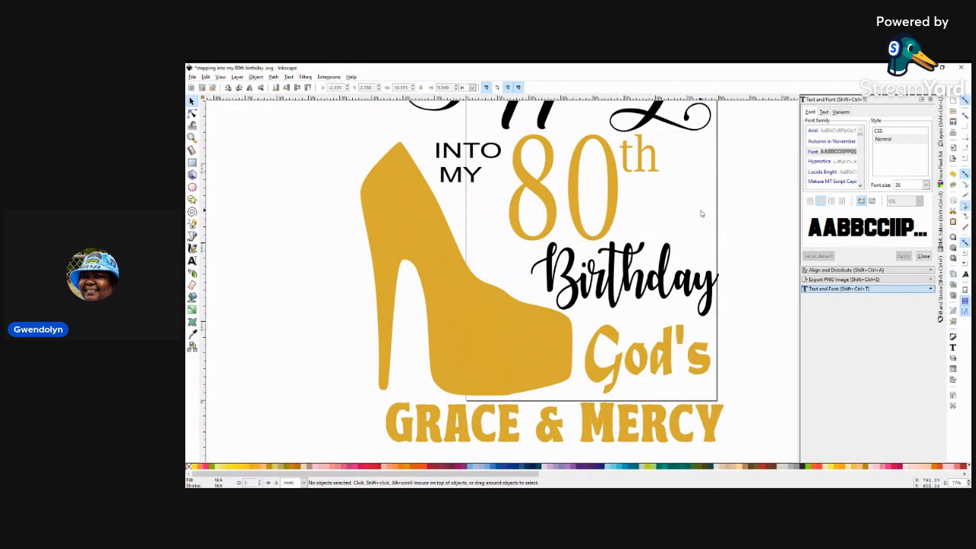
Select "GRACE & MERCY", the shoe, "God's", "Birthday", "80", "INTO MY" and "Stepping" together
left_click(602, 440)
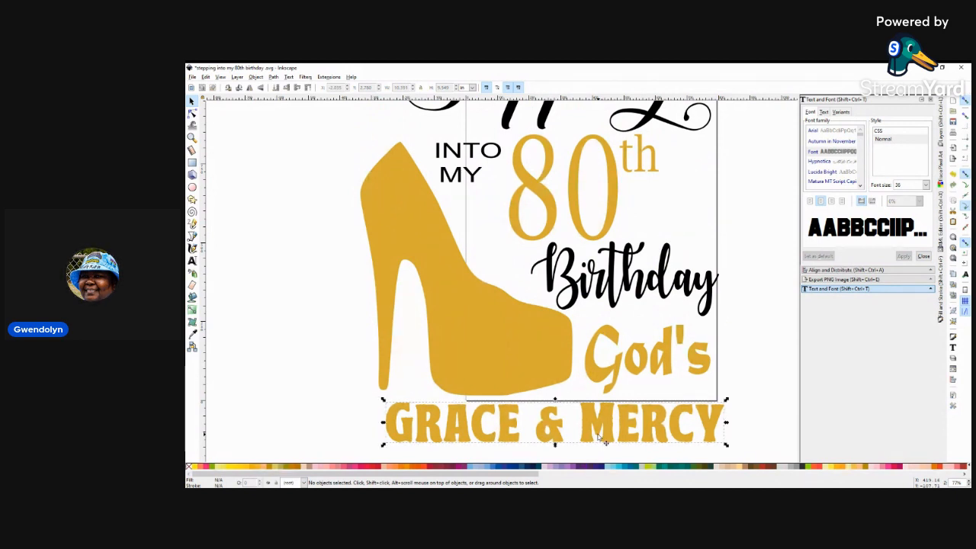
left_click(533, 370, "shift")
left_click(595, 371, "shift")
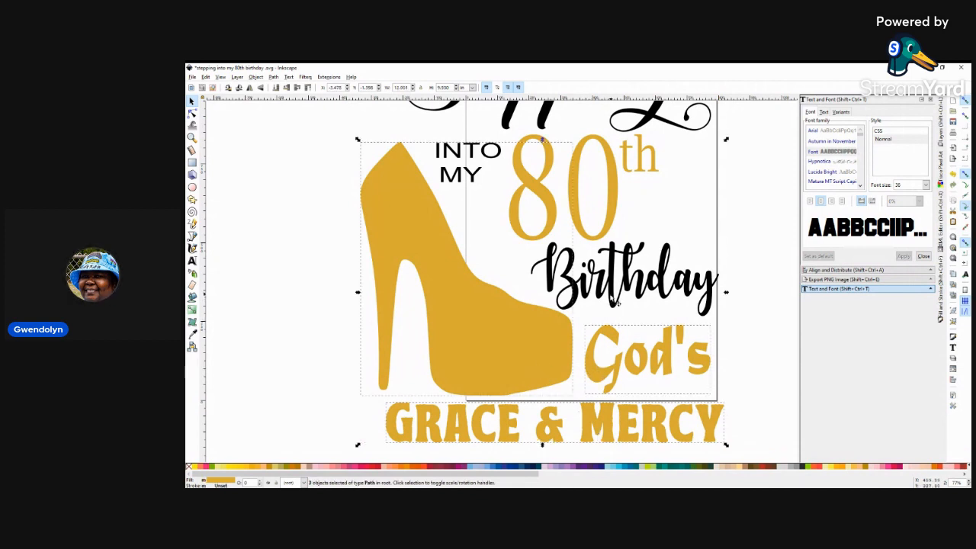
left_click(607, 264, "shift")
left_click(594, 236, "shift")
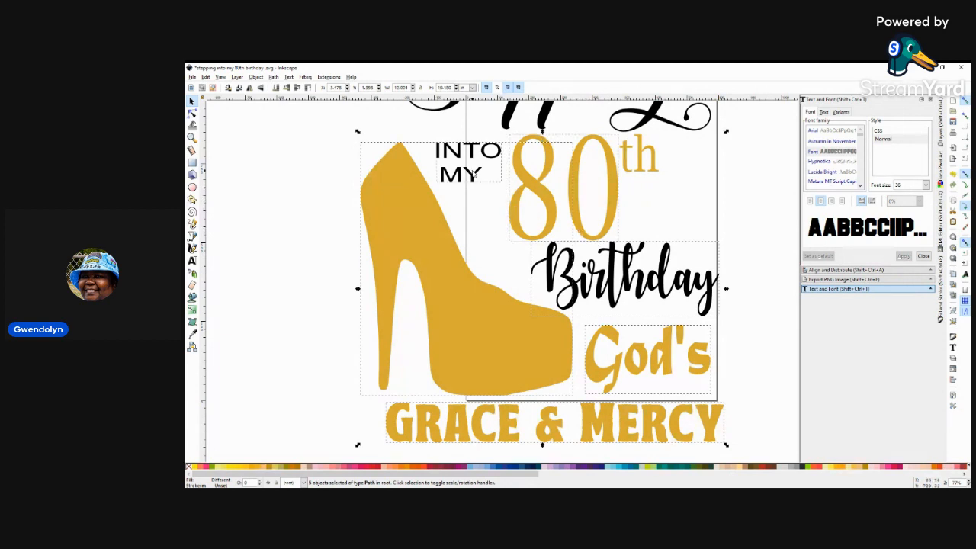
left_click(651, 118, "shift")
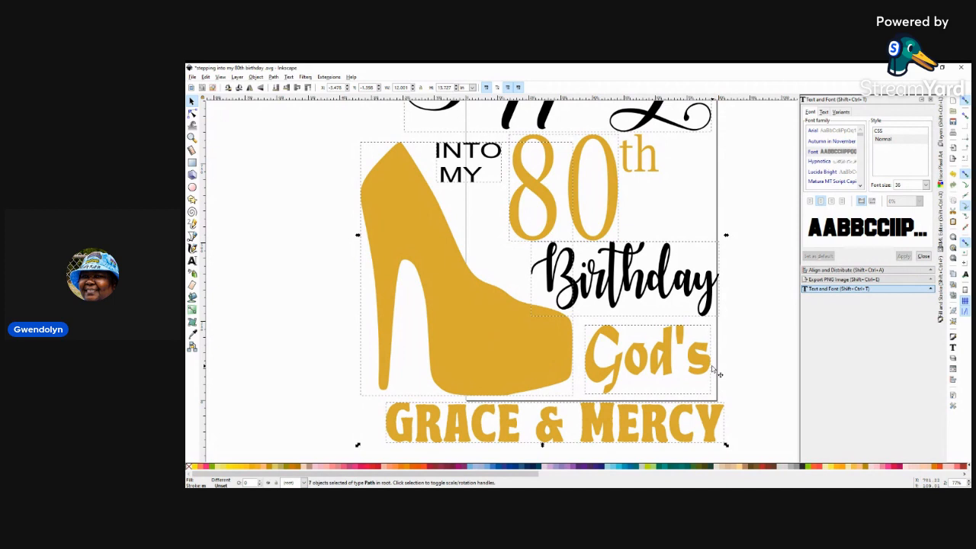
scroll(715, 371, "up", 5)
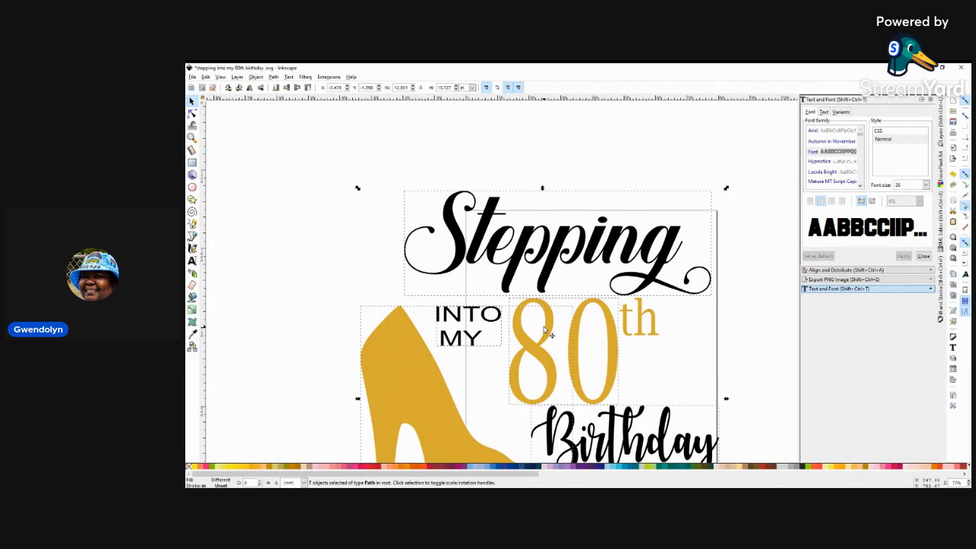
scroll(544, 330, "down", 4)
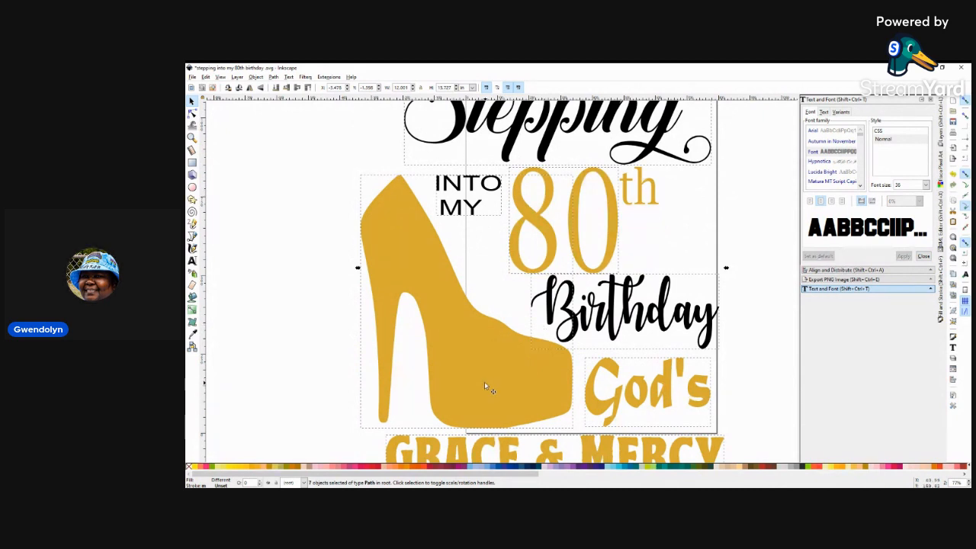
scroll(715, 315, "down", 2)
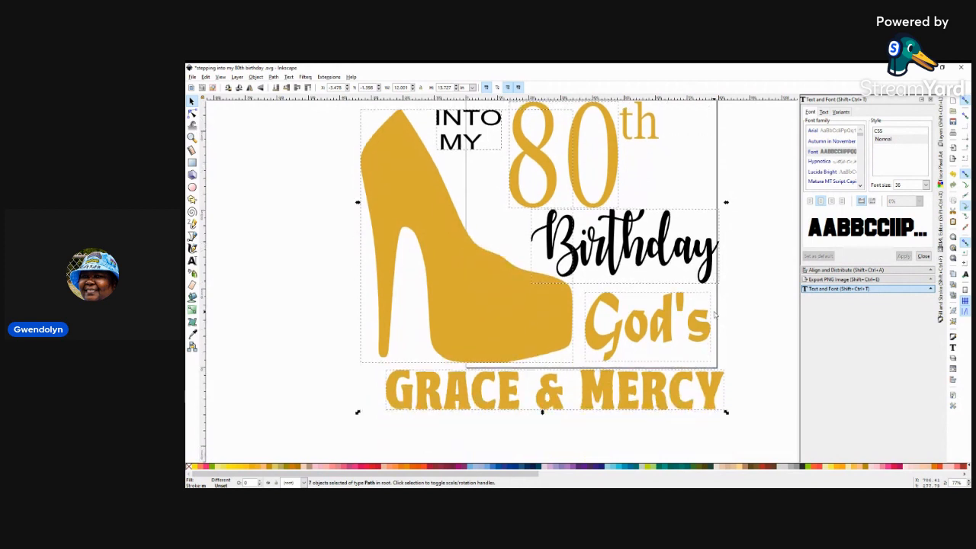
scroll(715, 314, "up", 4)
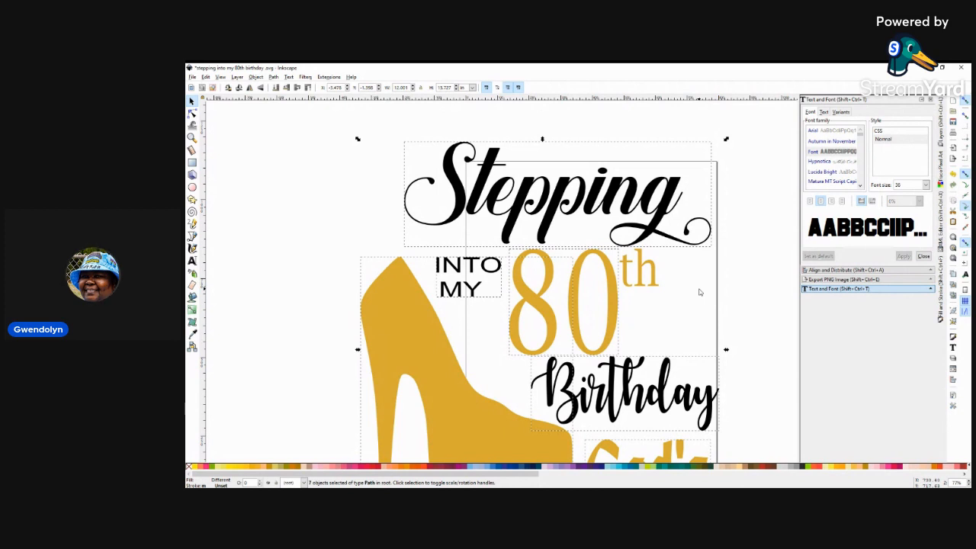
scroll(686, 273, "up", 1)
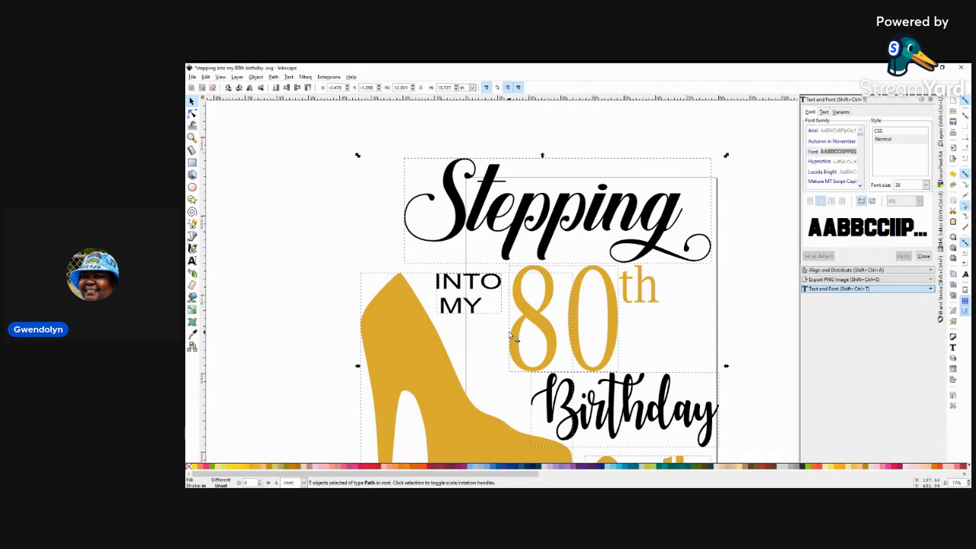
scroll(682, 344, "down", 5)
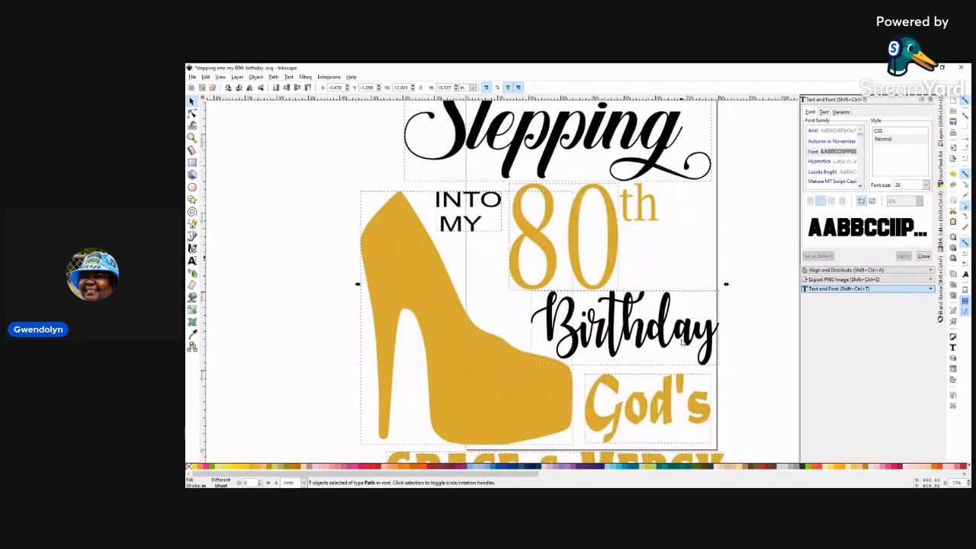
scroll(682, 343, "down", 3)
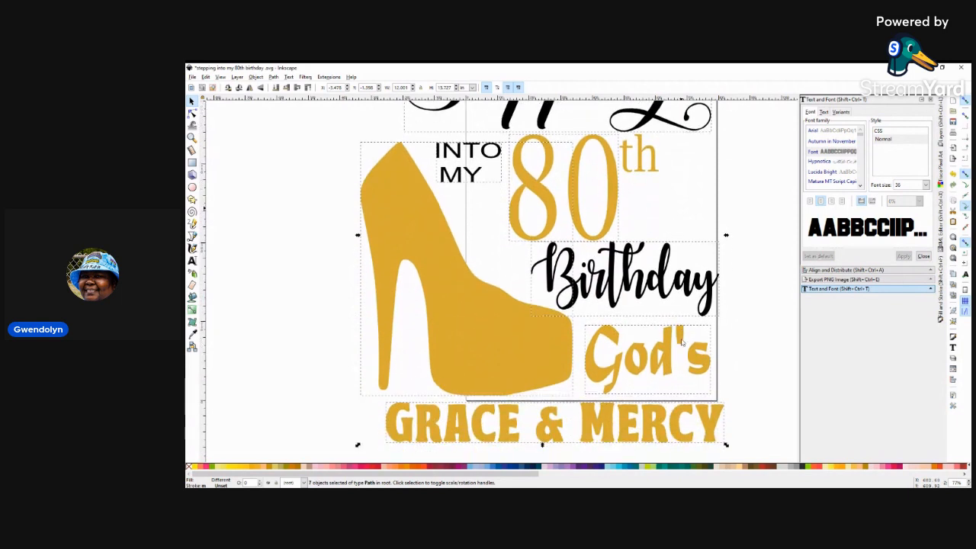
Select only the gold shoe and narrow it from its heel side to a width of about 6.24 in
scroll(682, 343, "up", 1)
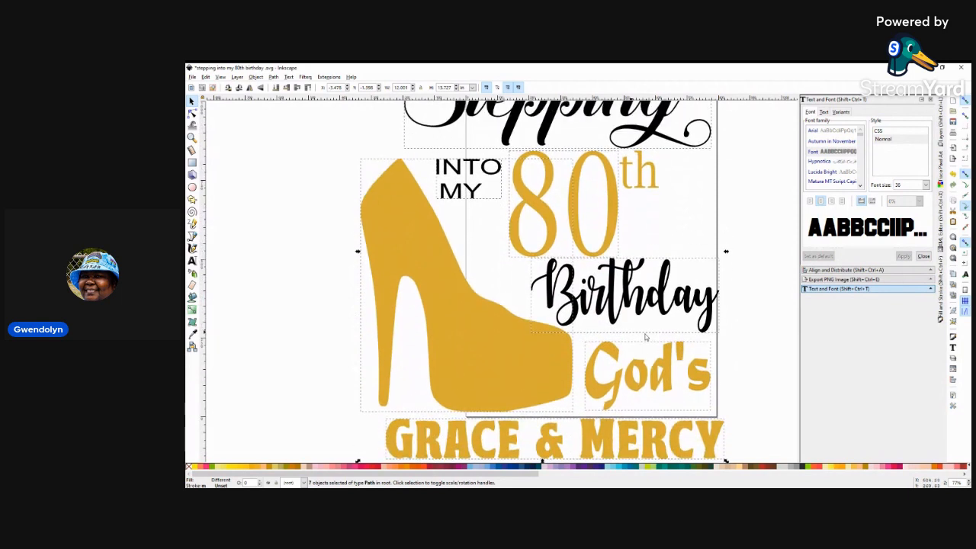
left_click(288, 350)
left_click(423, 267)
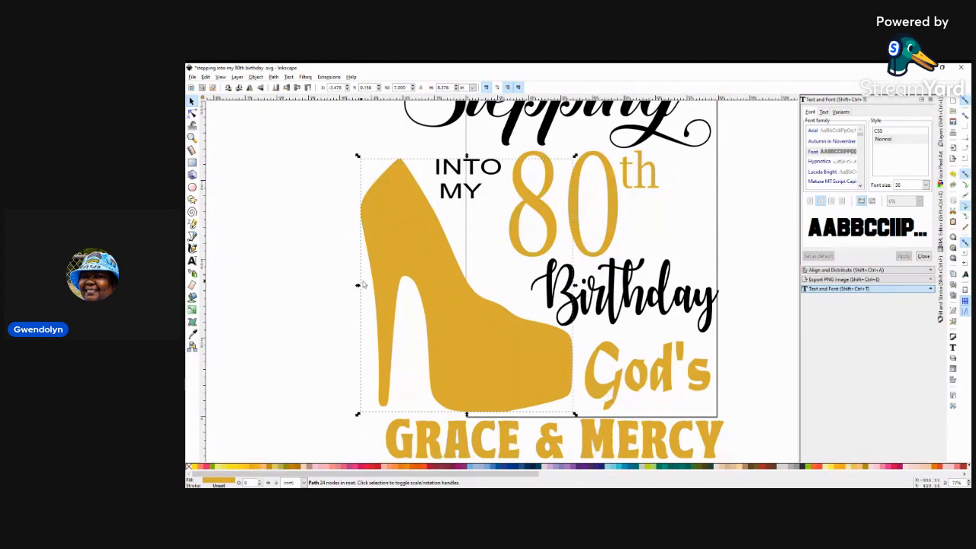
left_click_drag(358, 288, 381, 289)
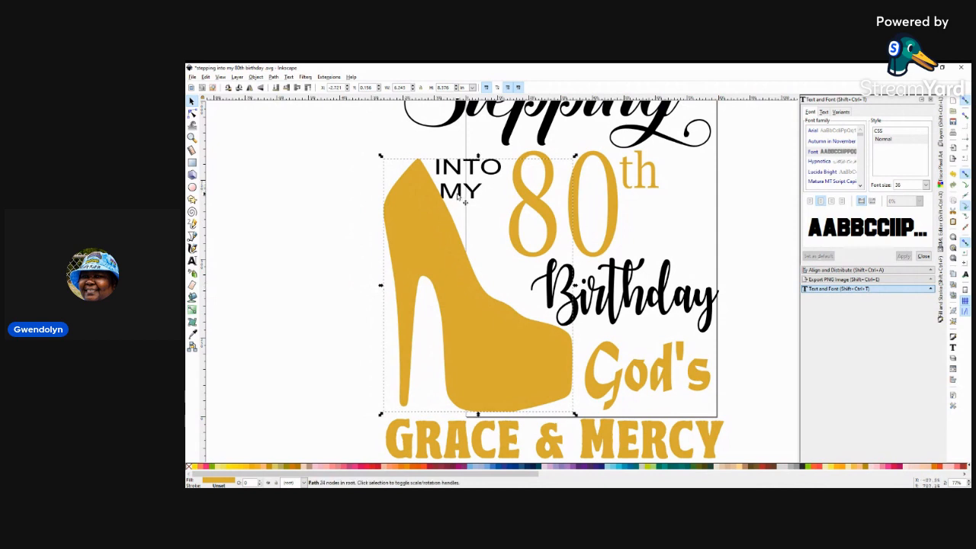
Move "INTO MY" closer to the "80", and shift the shoe slightly toward "God's"
left_click(460, 195)
left_click_drag(458, 194, 482, 179)
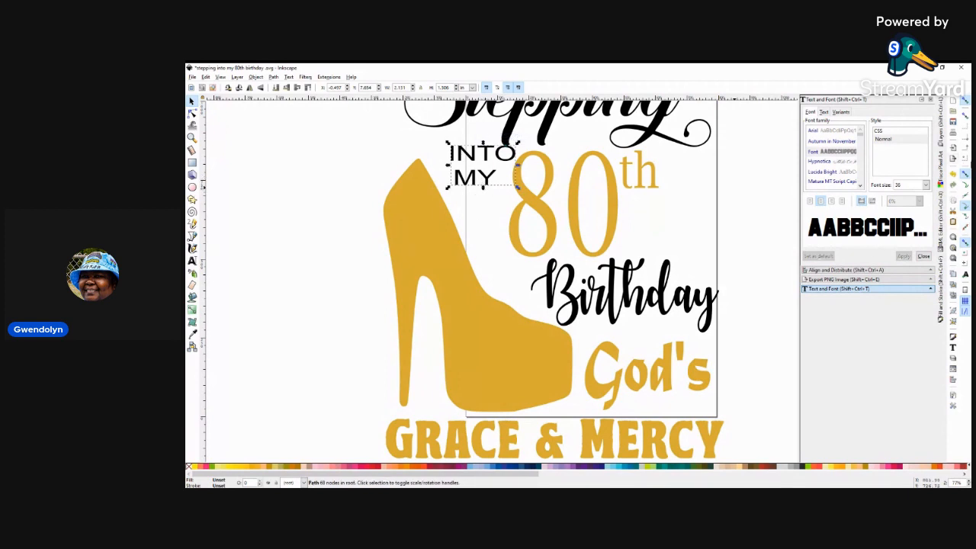
left_click(967, 103)
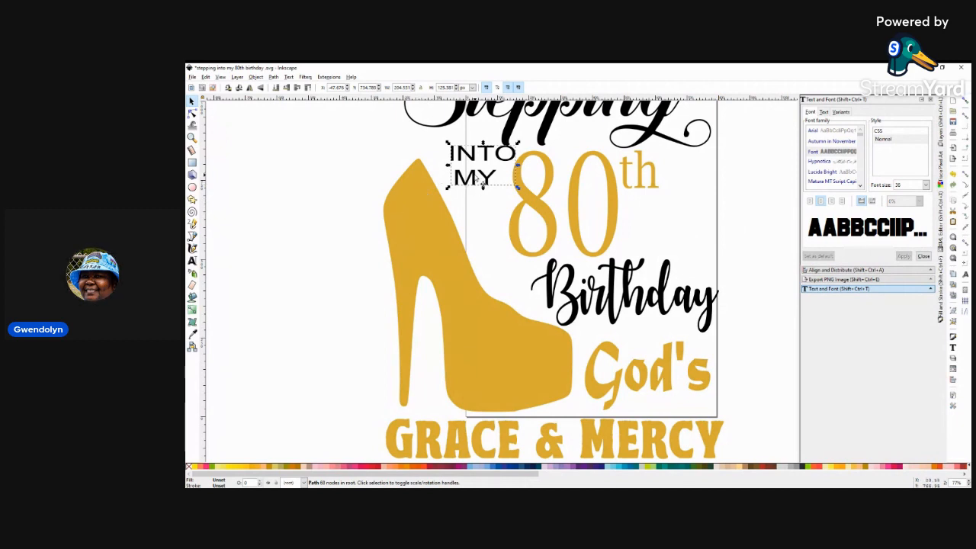
mouse_move(482, 181)
left_mouse_down()
mouse_move(458, 184)
mouse_move(472, 186)
left_mouse_up()
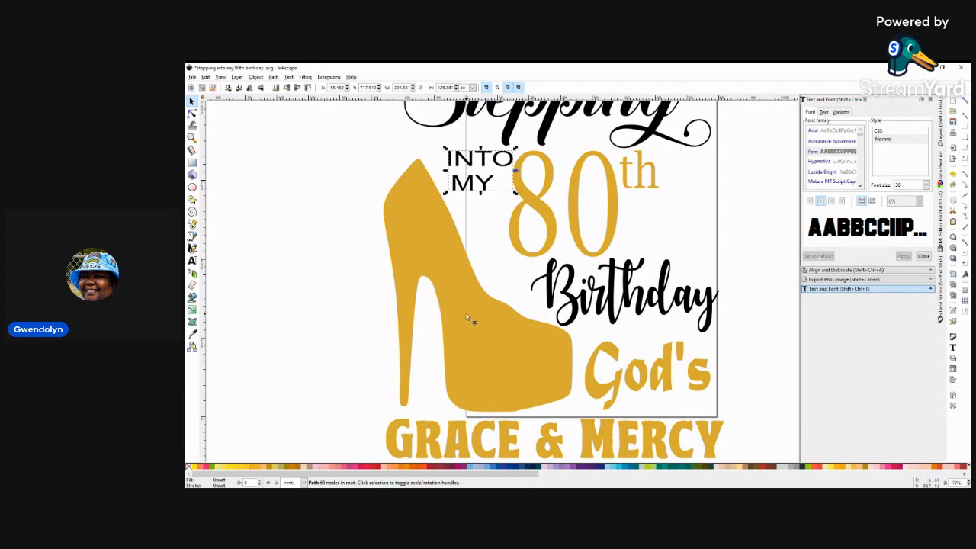
left_click_drag(468, 319, 478, 321)
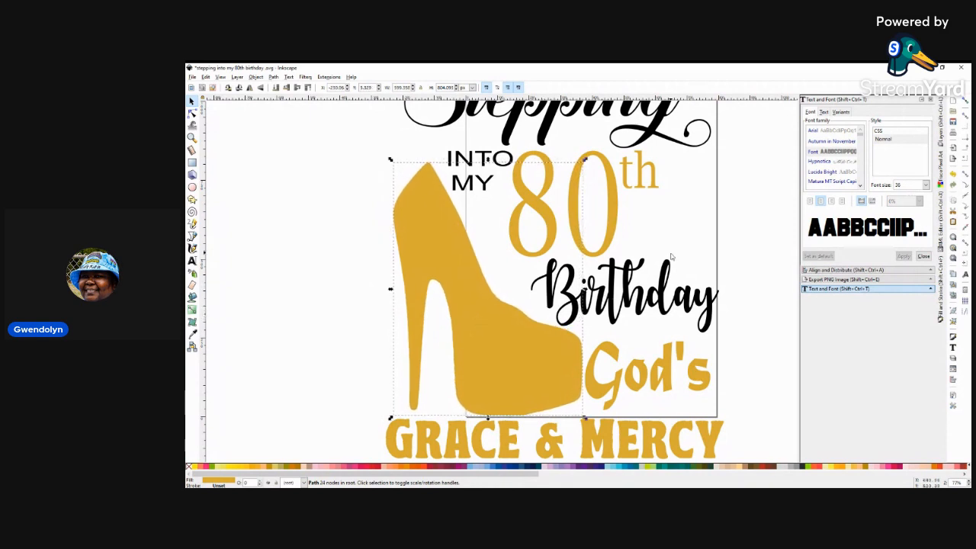
left_click(709, 226)
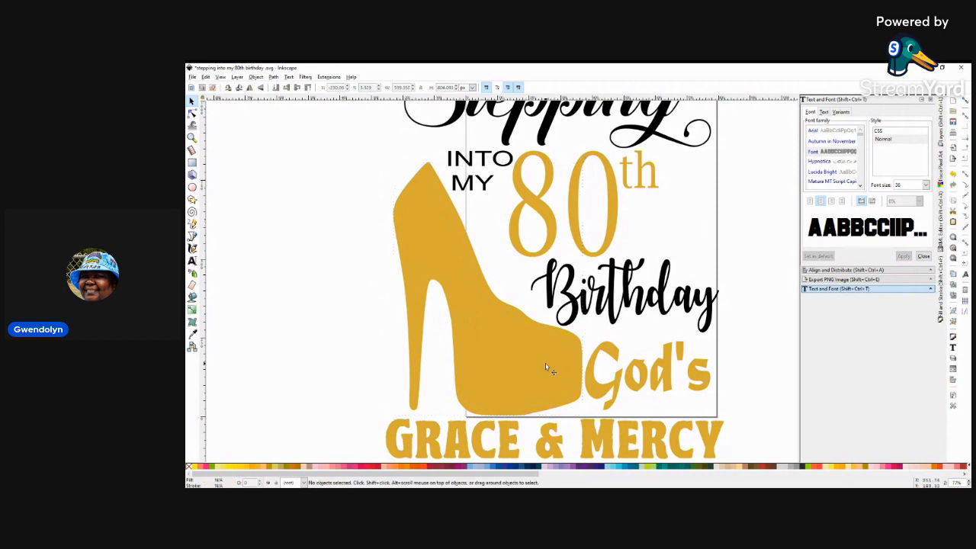
Select the shoe and all the lettering together, from "GRACE & MERCY" up to "Stepping", and switch the measurement unit to inches
left_click(460, 441)
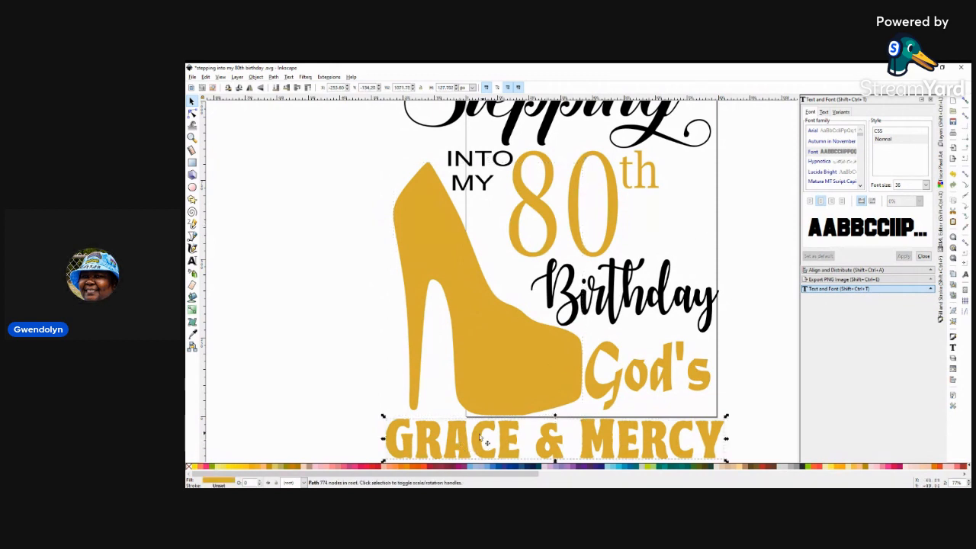
left_click(534, 389, "shift")
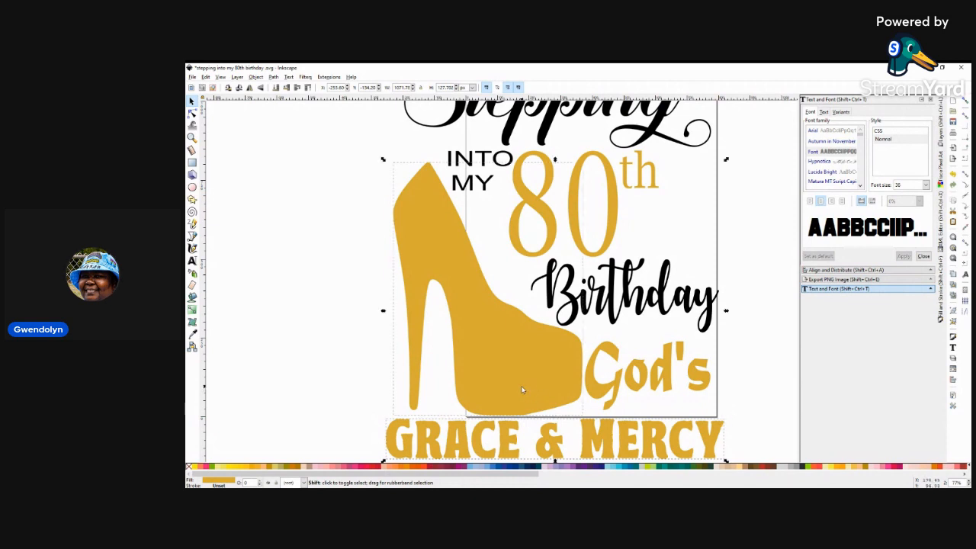
left_click(602, 384, "shift")
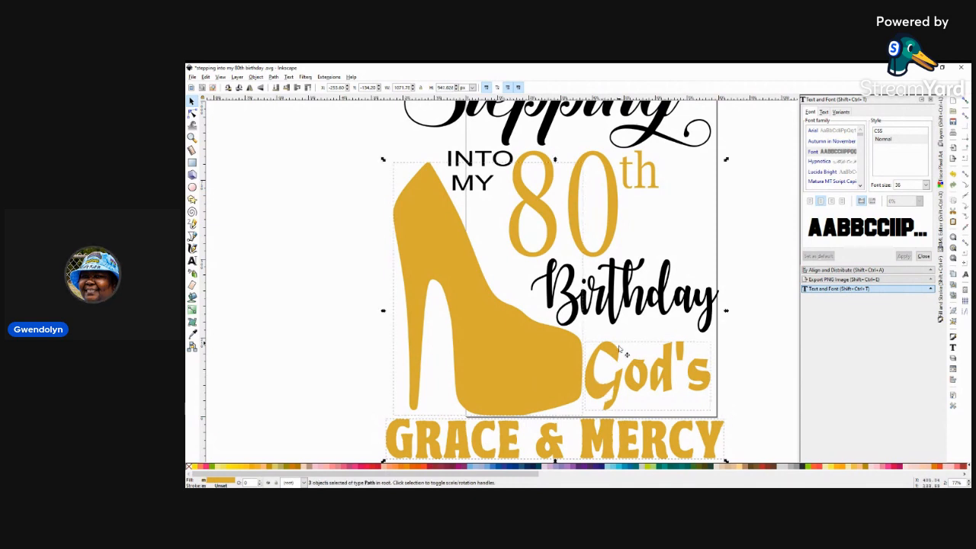
left_click(615, 303, "shift")
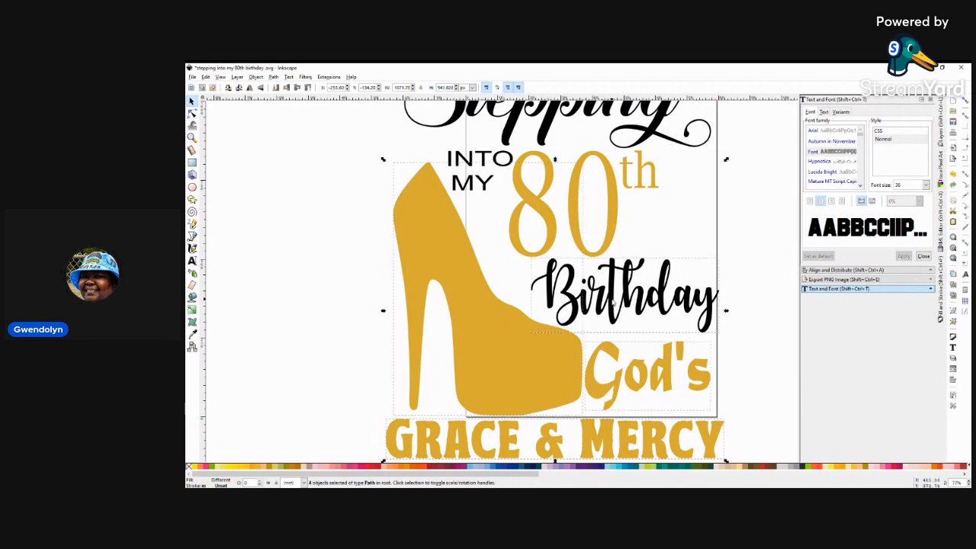
left_click(614, 239, "shift")
left_click(482, 157, "shift")
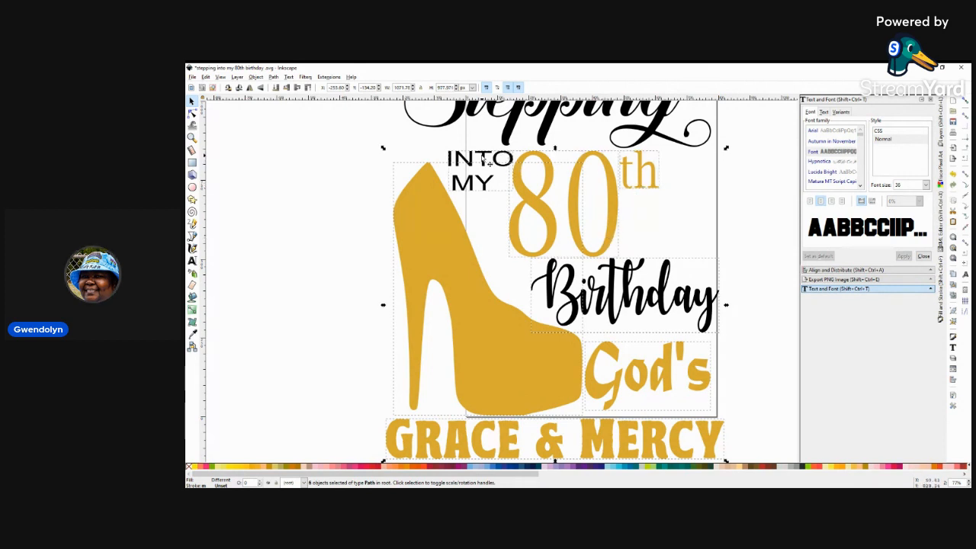
left_click(506, 137, "shift")
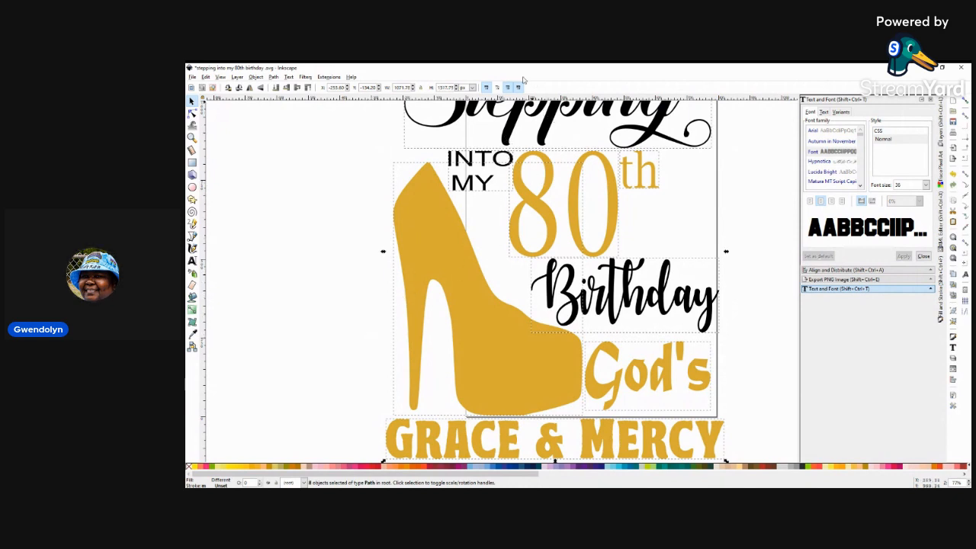
left_click(472, 88)
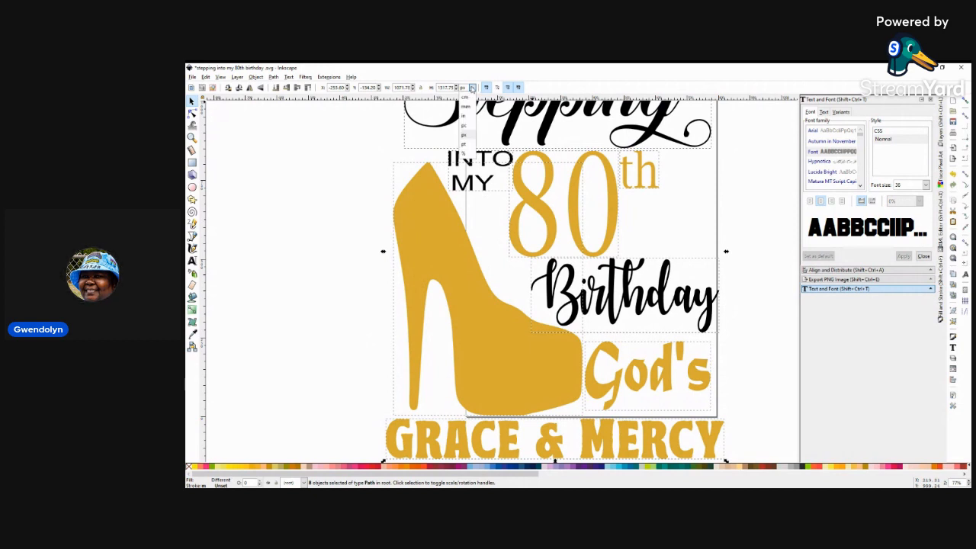
left_click(469, 119)
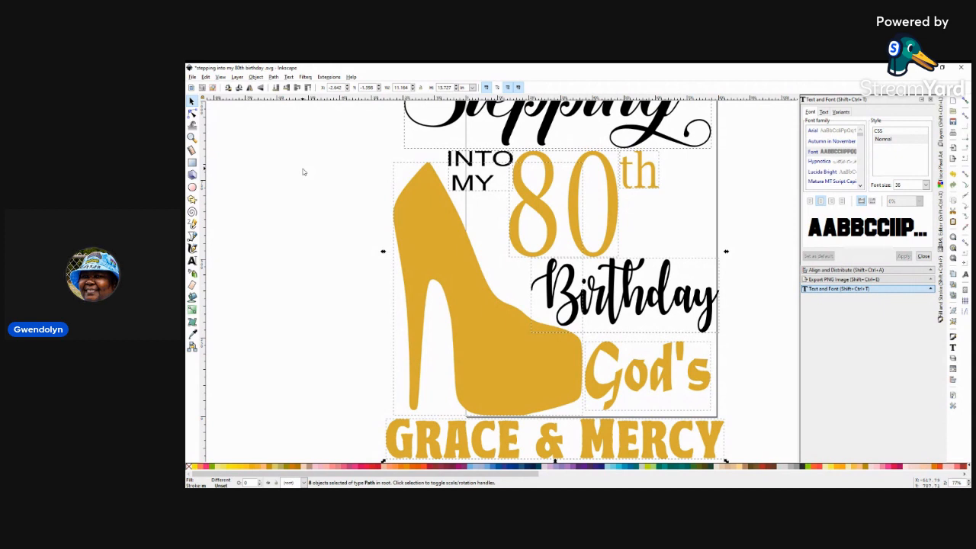
Group the selected shoe and lettering, and shift the group slightly up and to the left
left_click(255, 77)
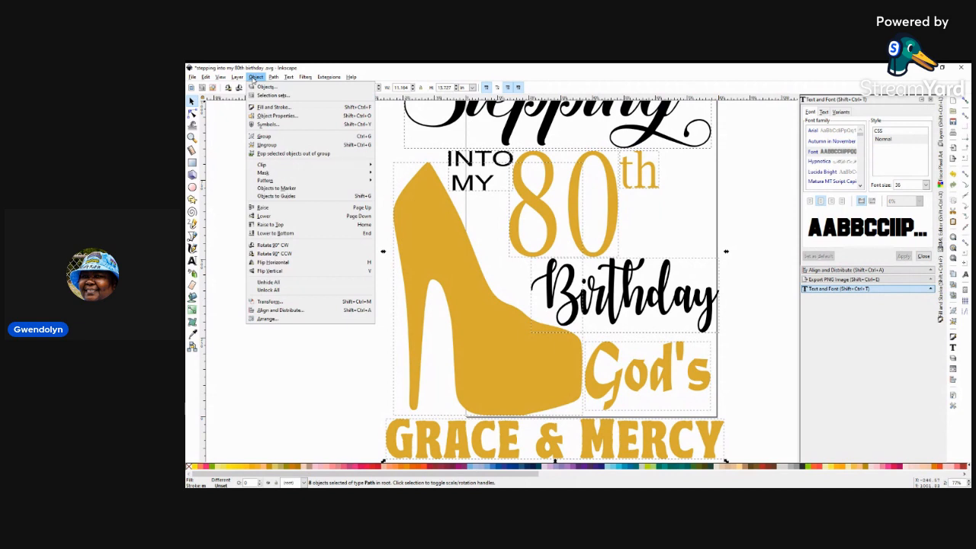
left_click(264, 137)
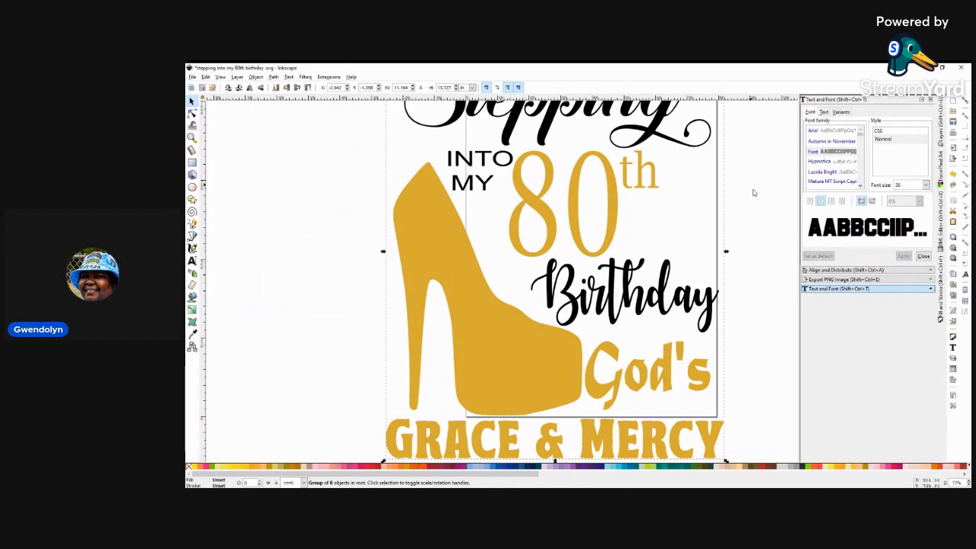
scroll(755, 234, "up", 3)
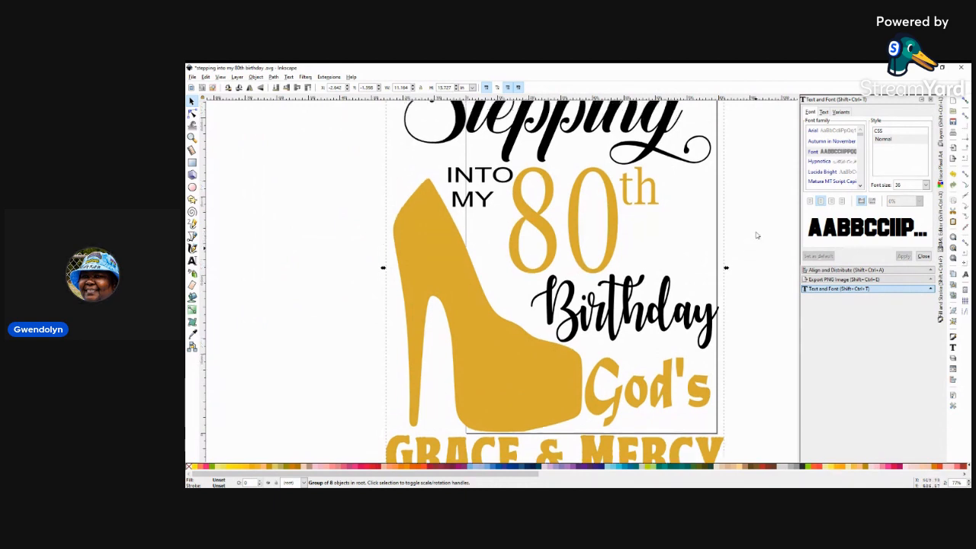
scroll(758, 235, "up", 1)
scroll(757, 235, "down", 3)
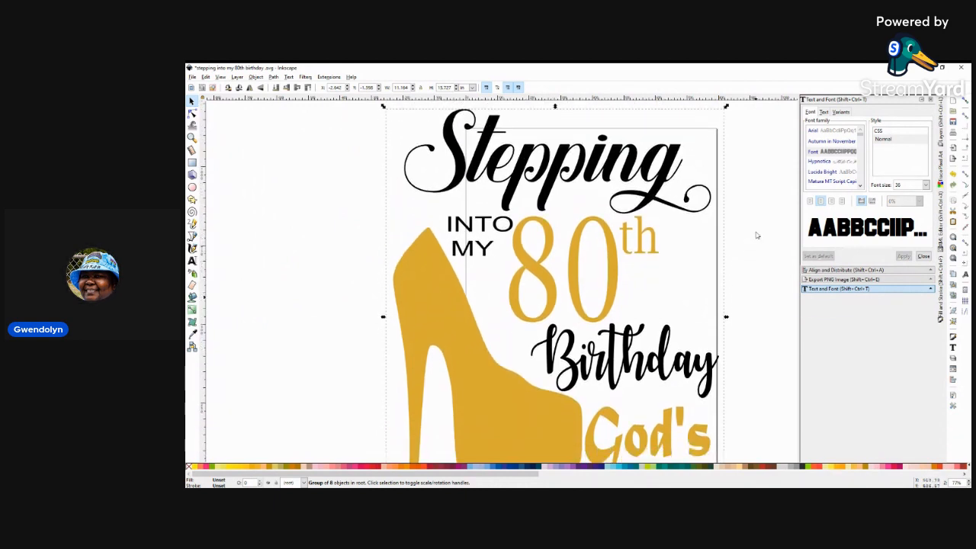
scroll(758, 235, "up", 2)
left_click_drag(496, 403, 487, 368)
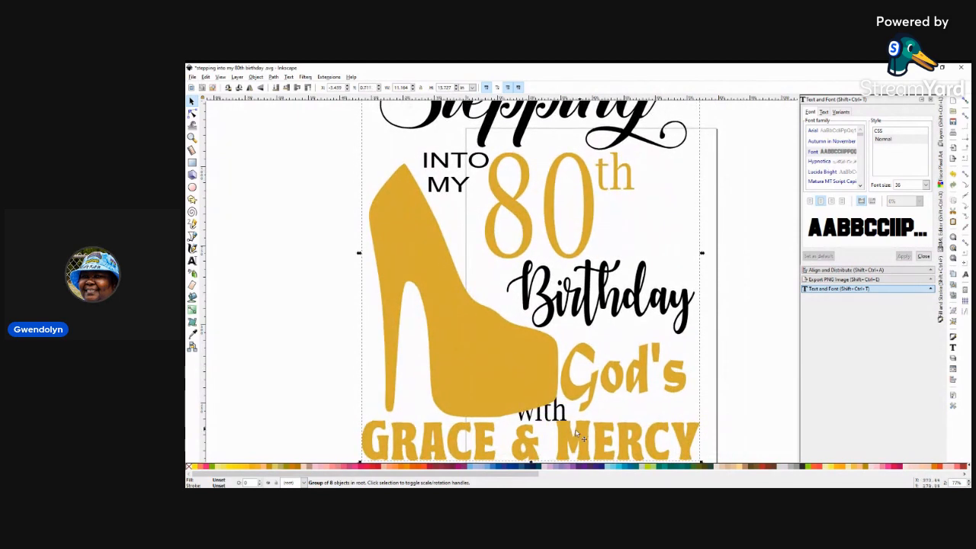
Move the black word "with" from under the shoe to the empty area right of the artwork
left_click(753, 430)
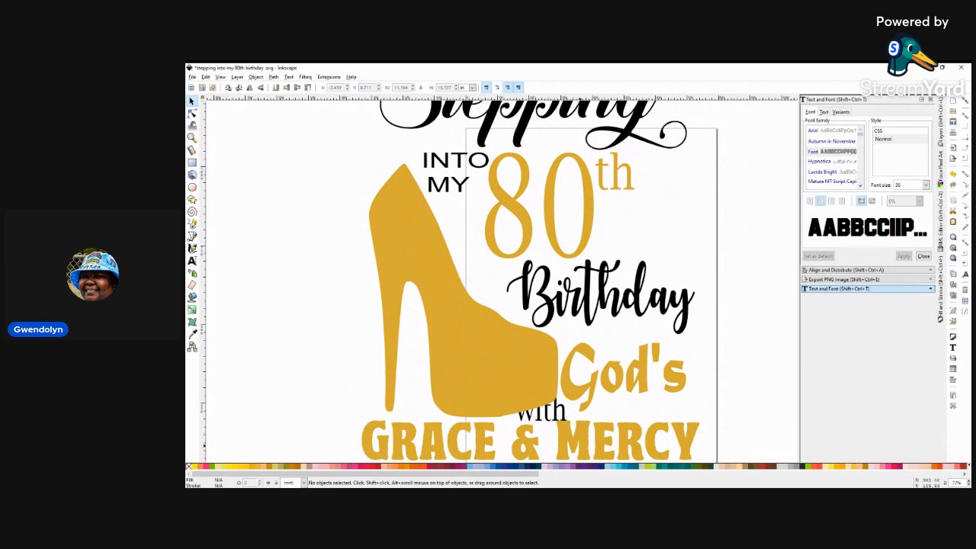
left_click(547, 429)
left_click_drag(546, 429, 770, 441)
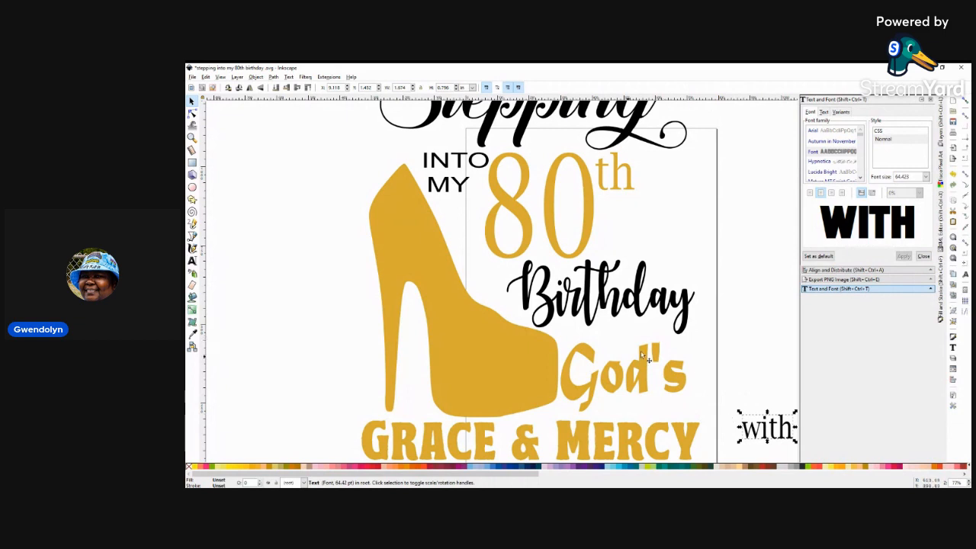
Move the grouped design back down and to the right, and ungroup it into separate pieces
left_click_drag(527, 371, 556, 408)
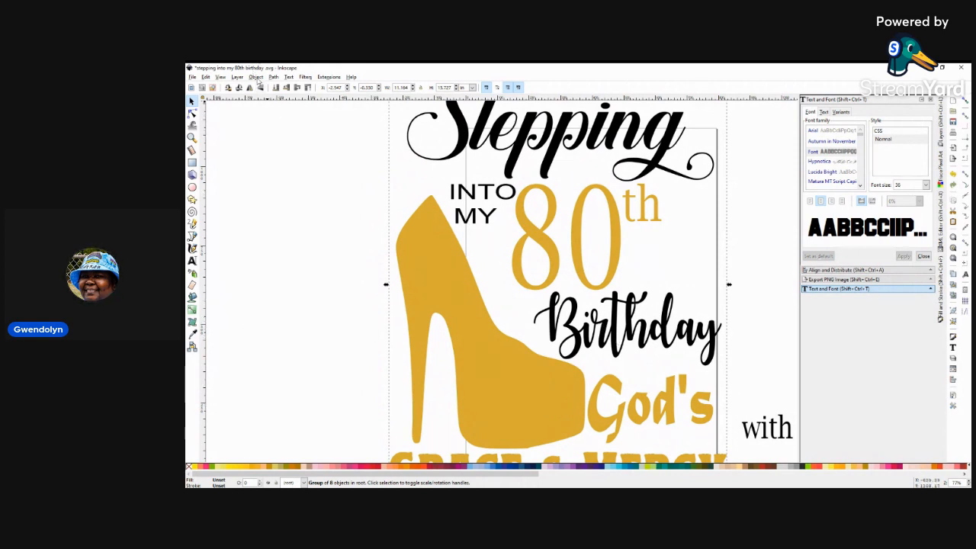
left_click(256, 78)
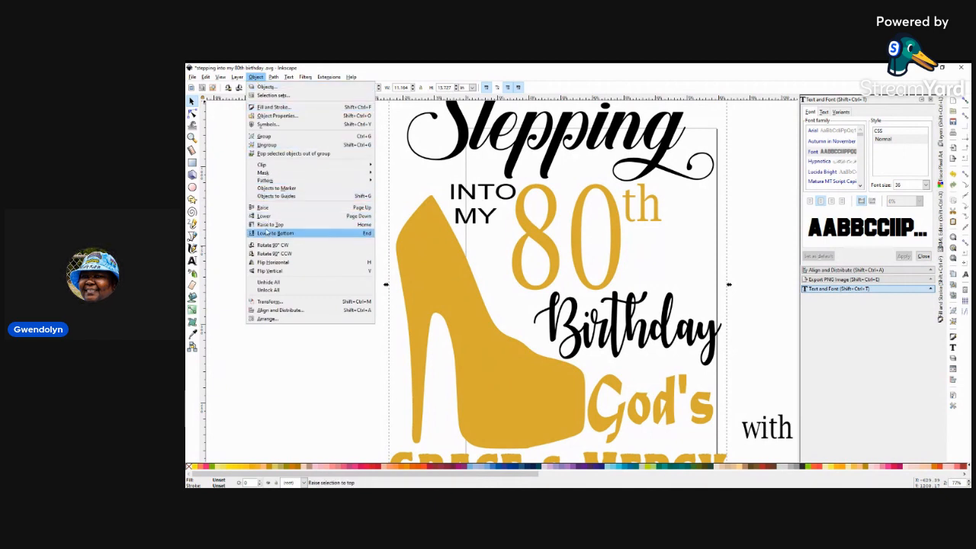
left_click(269, 146)
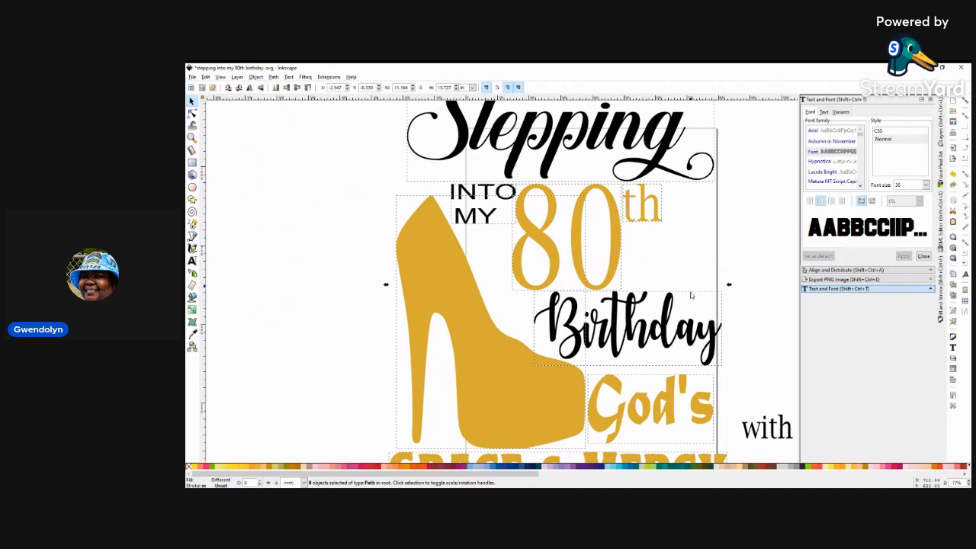
left_click(758, 273)
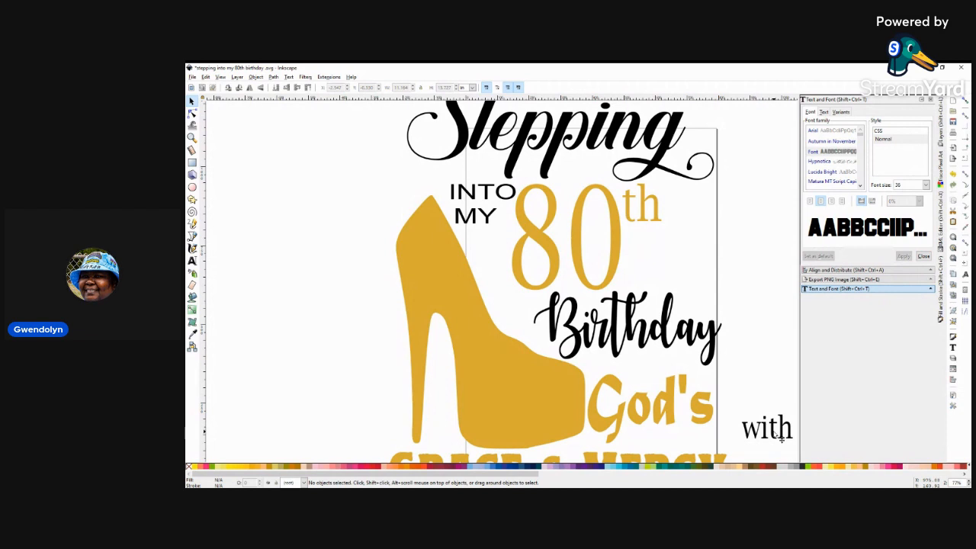
Place the word "with" between "Birthday" and "God's", and lower "God's" slightly to make room
left_click_drag(782, 436, 647, 374)
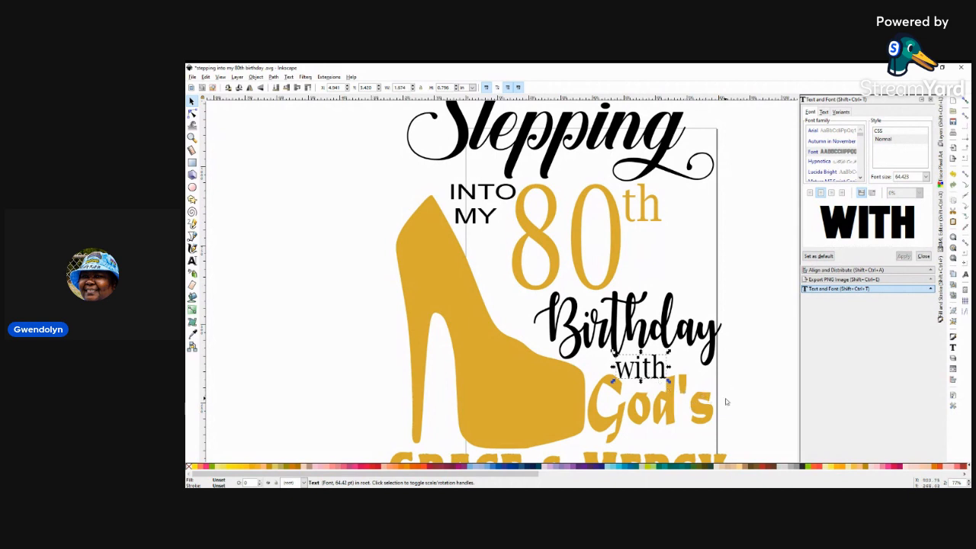
scroll(788, 379, "down", 3)
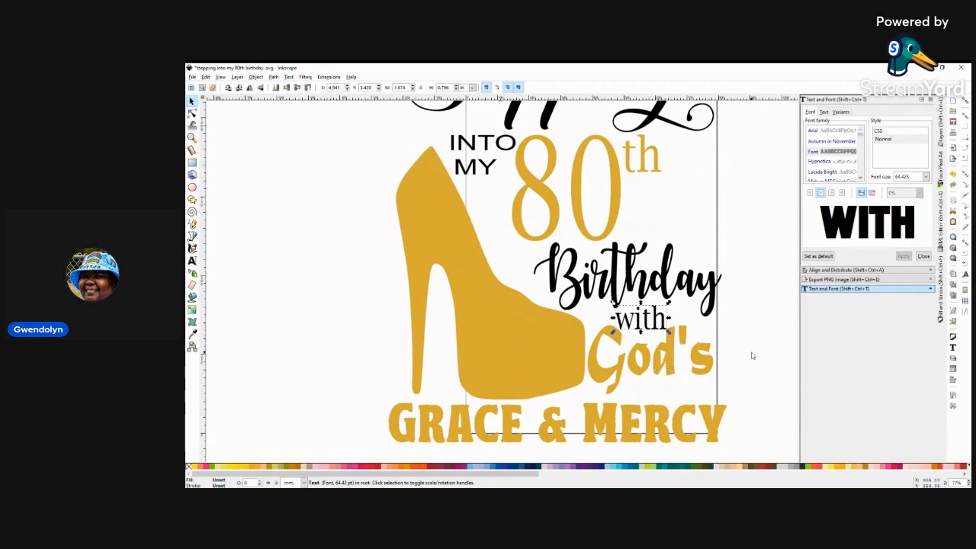
left_click(671, 372)
left_click_drag(671, 372, 670, 378)
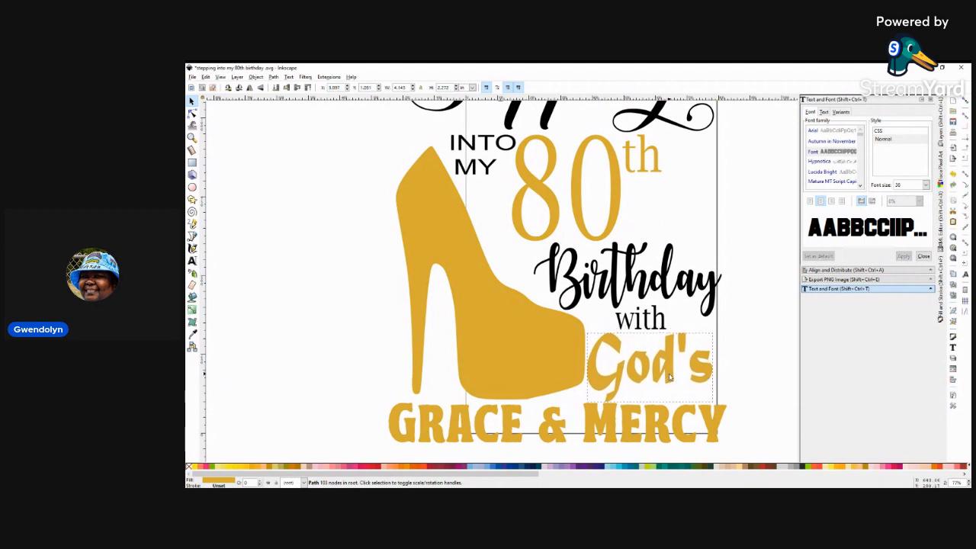
left_click(745, 370)
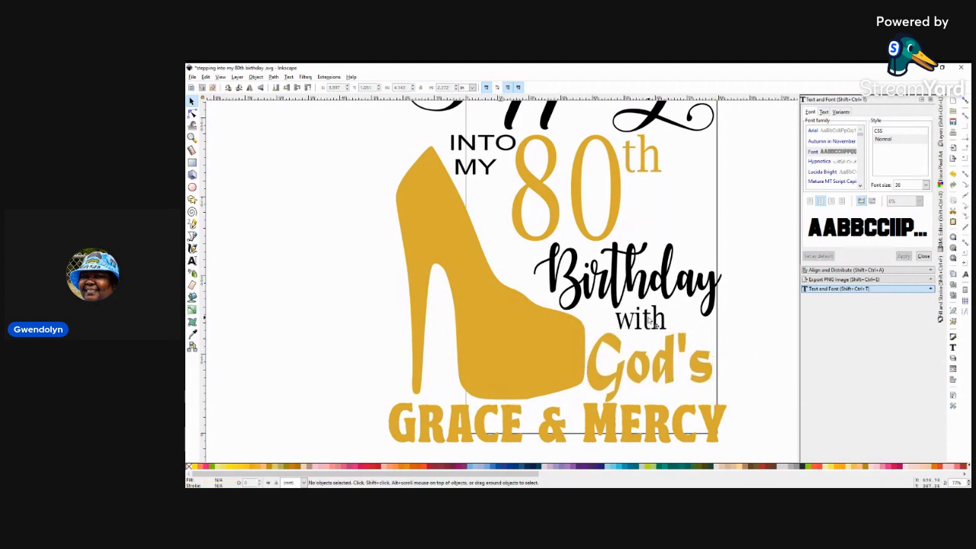
Enlarge the word "with" to a font size of about 75.8, fitted between "Birthday" and "God's"
left_click(653, 328)
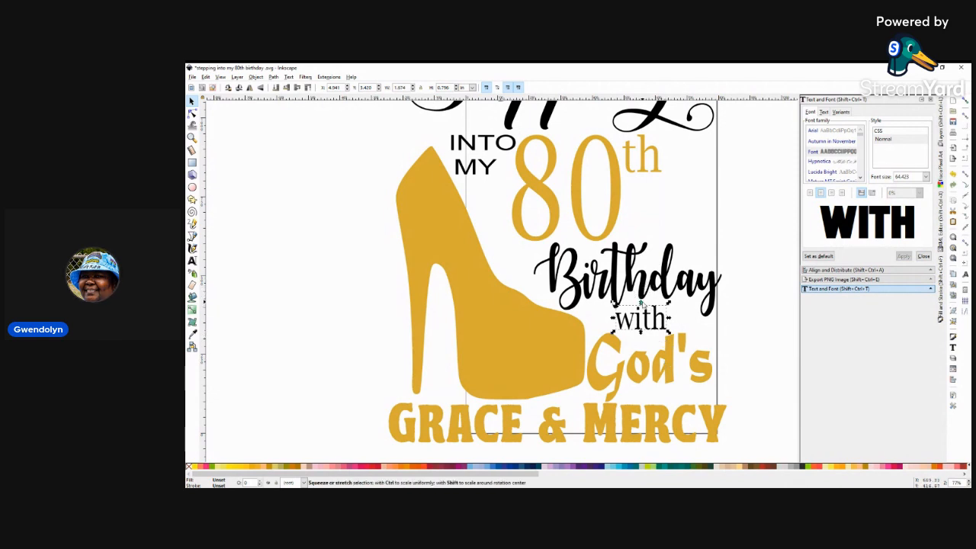
left_click_drag(641, 304, 643, 300)
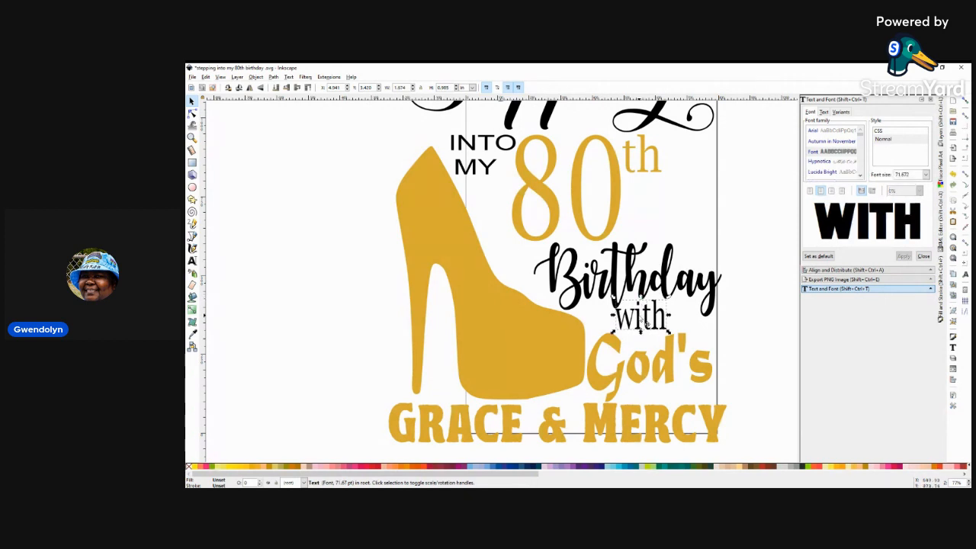
mouse_move(644, 323)
left_mouse_down()
mouse_move(673, 323)
mouse_move(642, 319)
left_mouse_up()
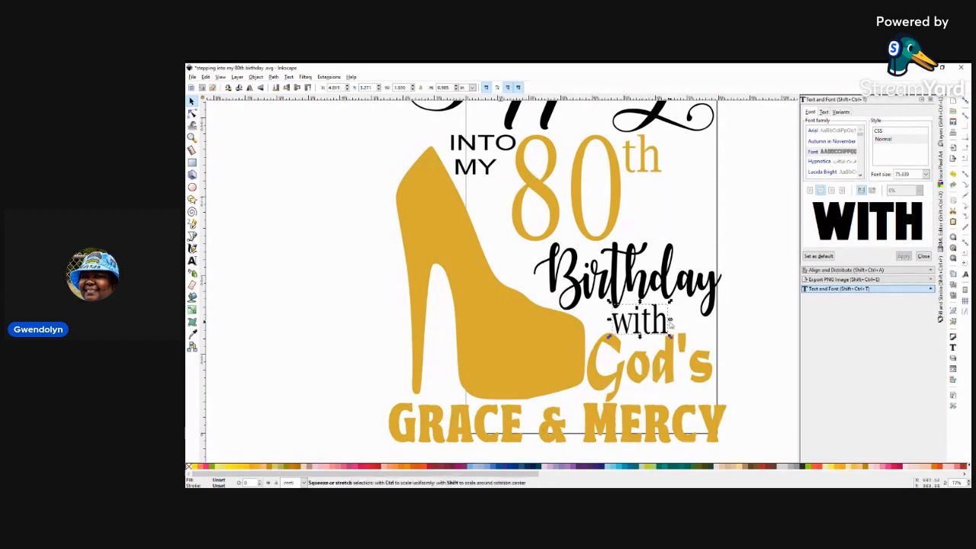
left_click(706, 340)
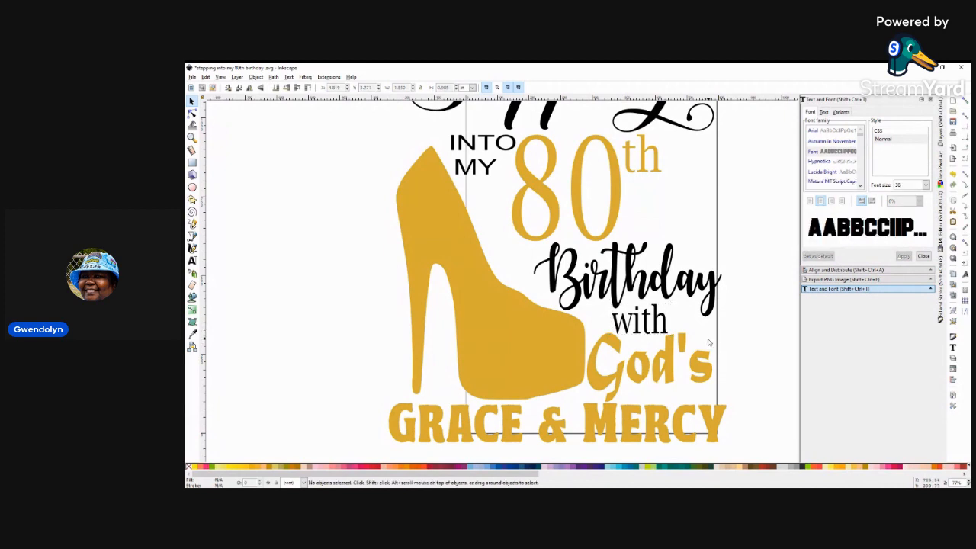
Convert the text "with" to paths, ungroup its letters and unite them into a single path
left_click(651, 329)
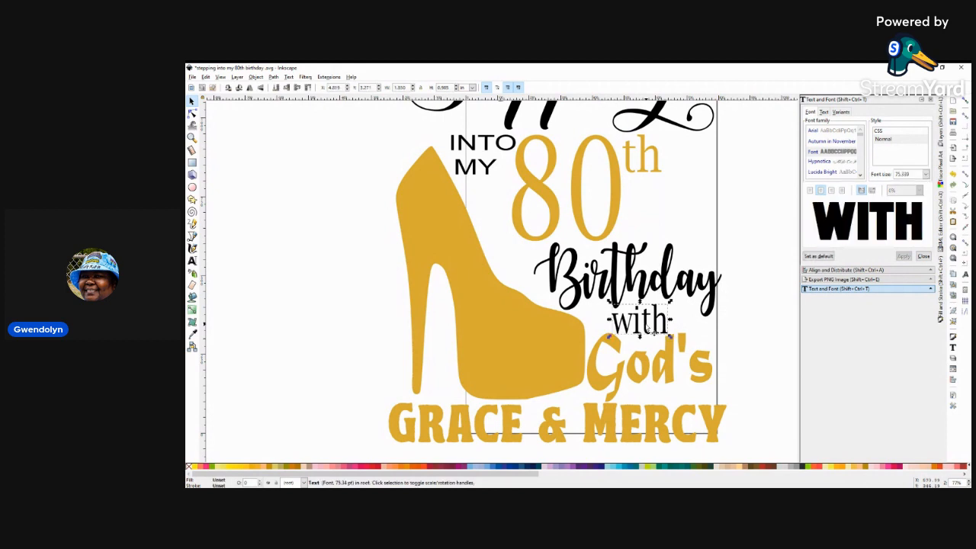
left_click(273, 78)
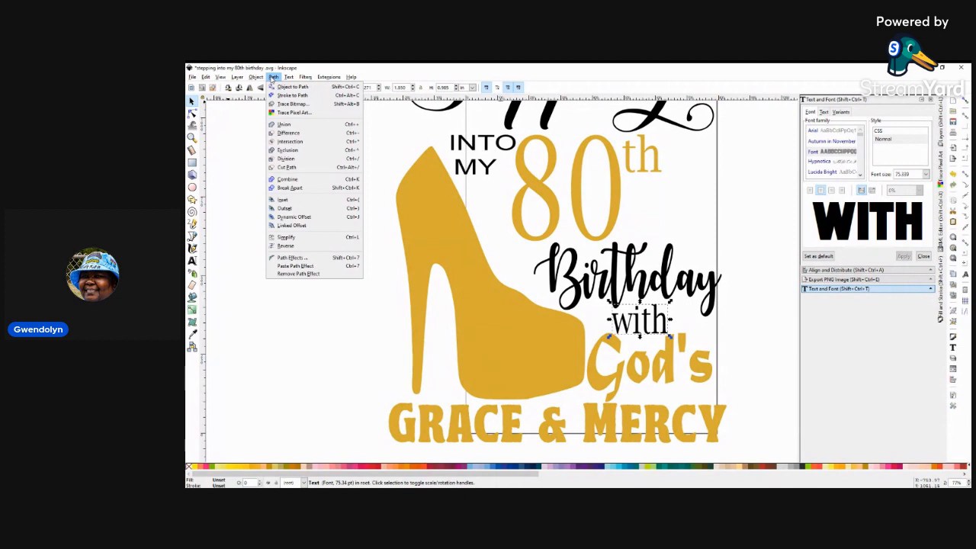
left_click(293, 89)
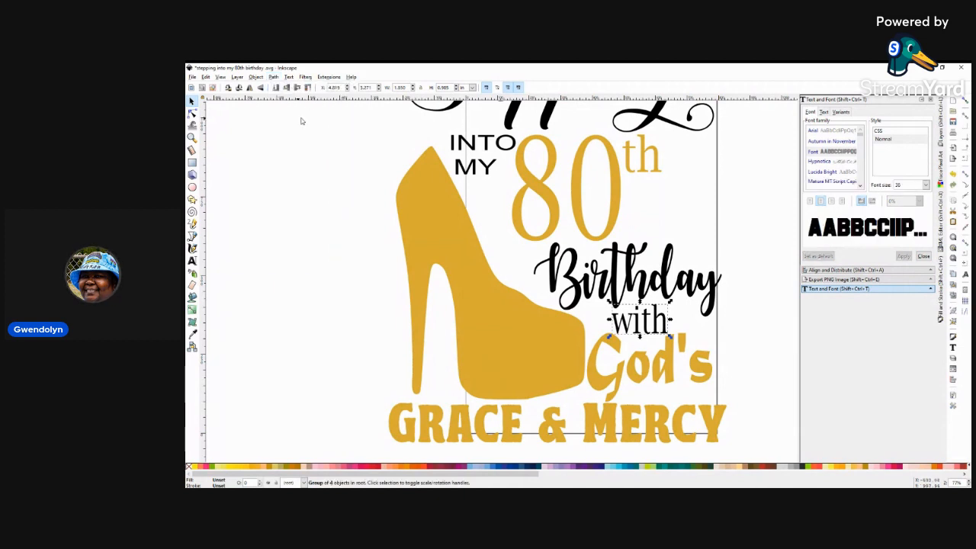
left_click(258, 78)
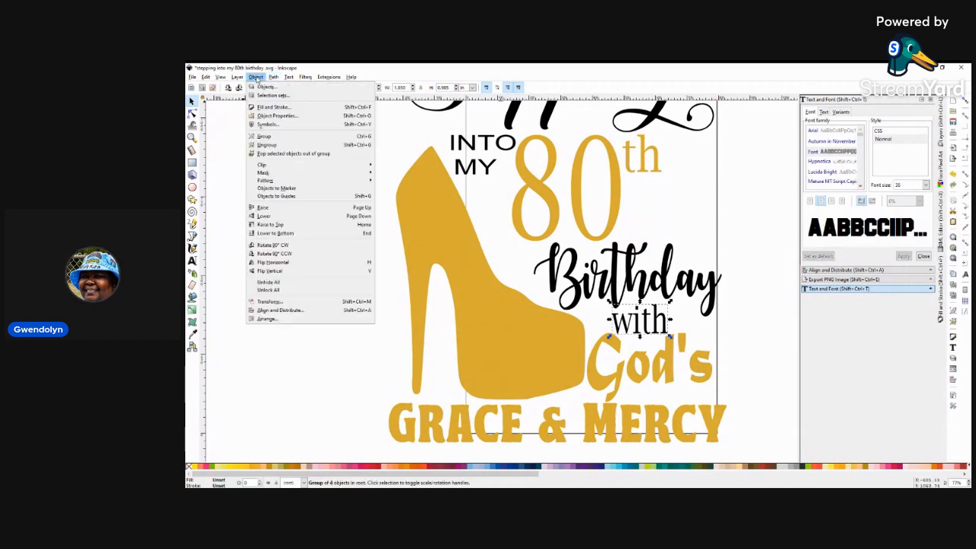
left_click(270, 147)
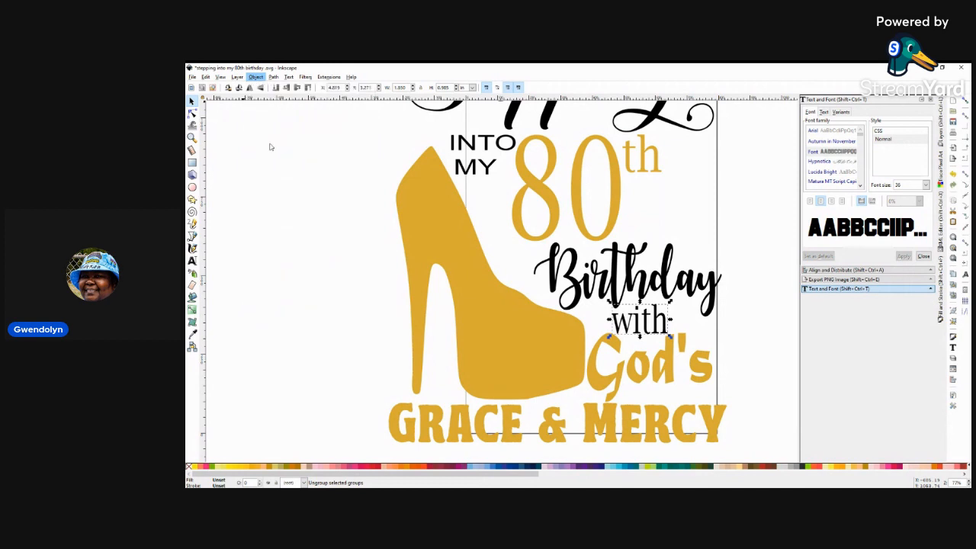
left_click(274, 78)
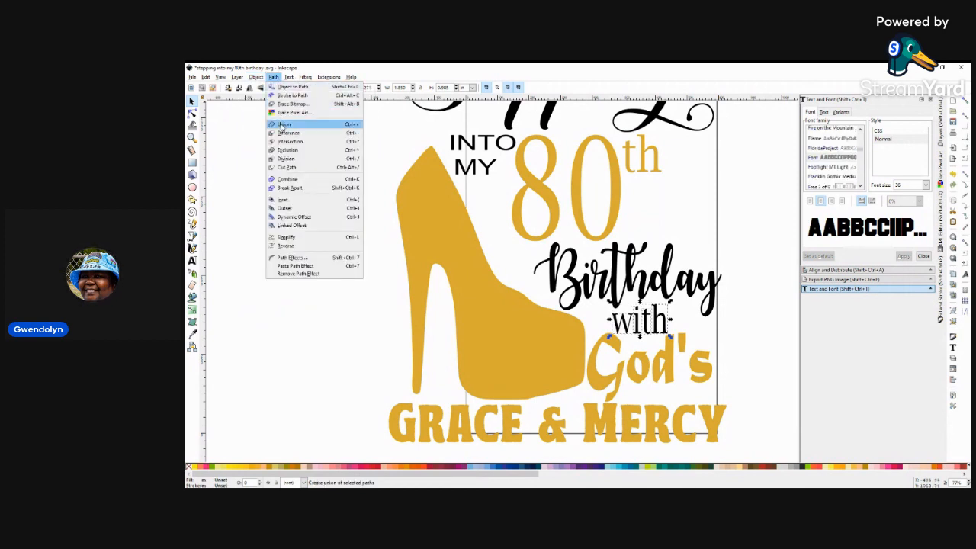
left_click(281, 126)
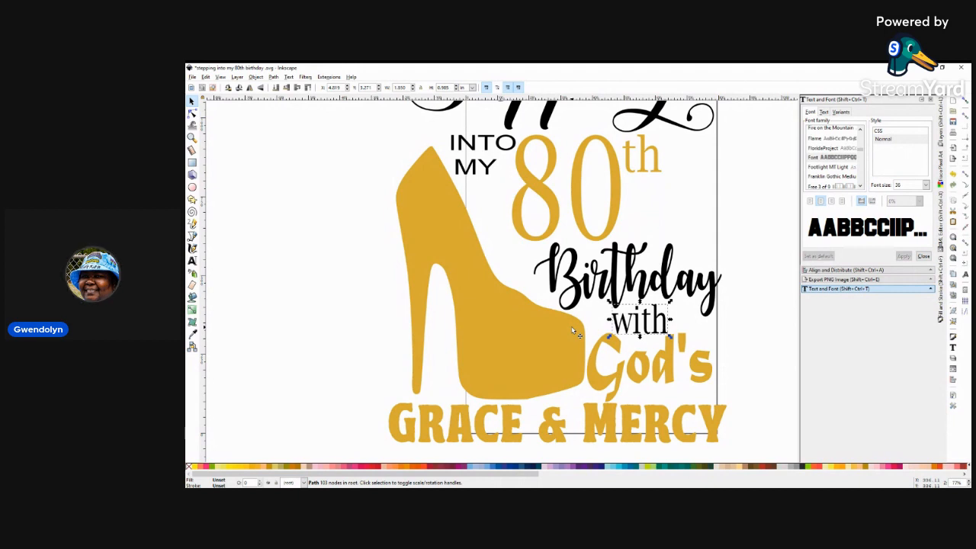
Select the shoe and all the word pieces, group them, and move the group slightly down and to the right
left_click(518, 441)
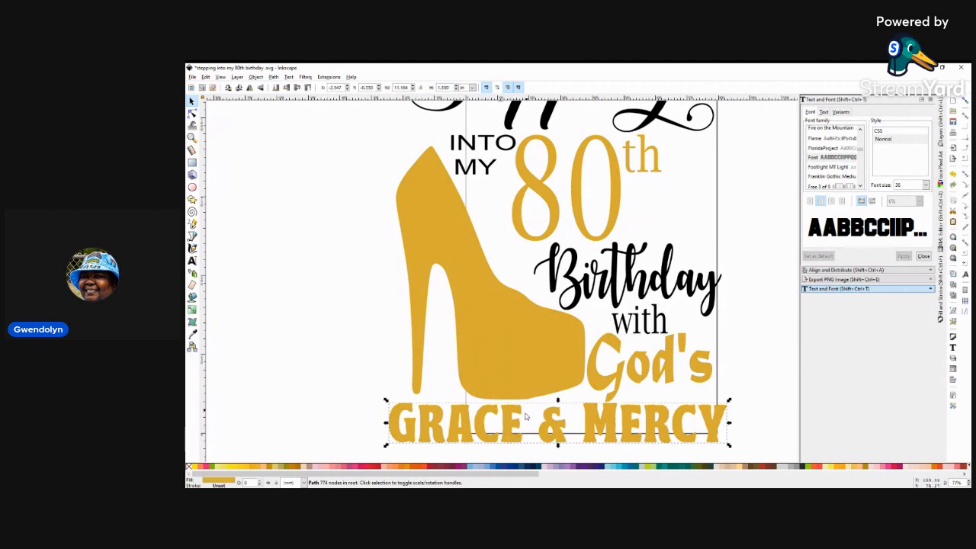
left_click(533, 378, "shift")
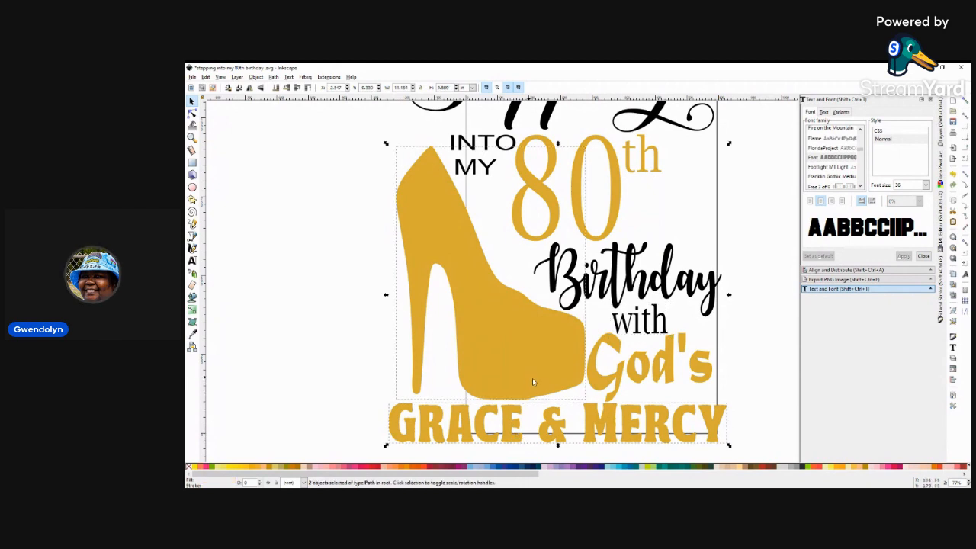
left_click(600, 387, "shift")
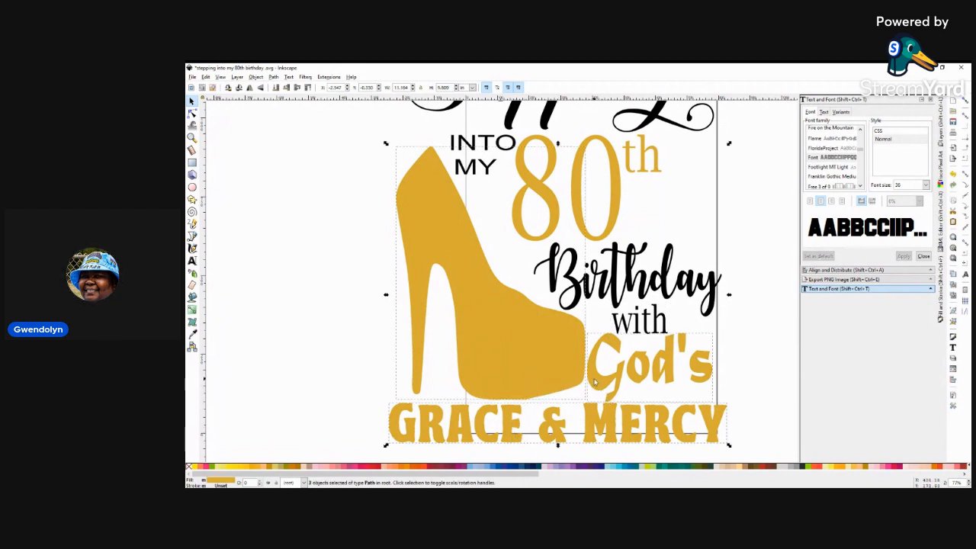
left_click(626, 324, "shift")
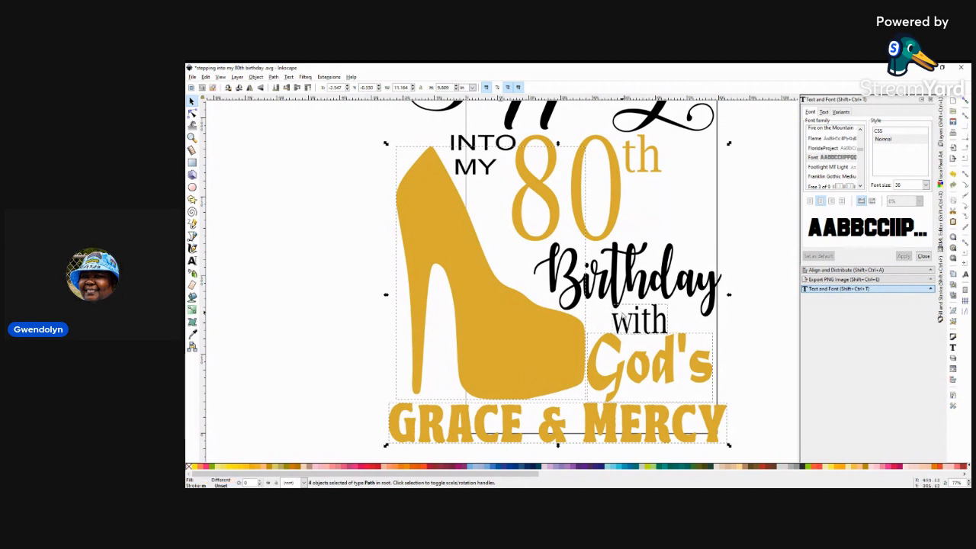
left_click(618, 283, "shift")
left_click(612, 227, "shift")
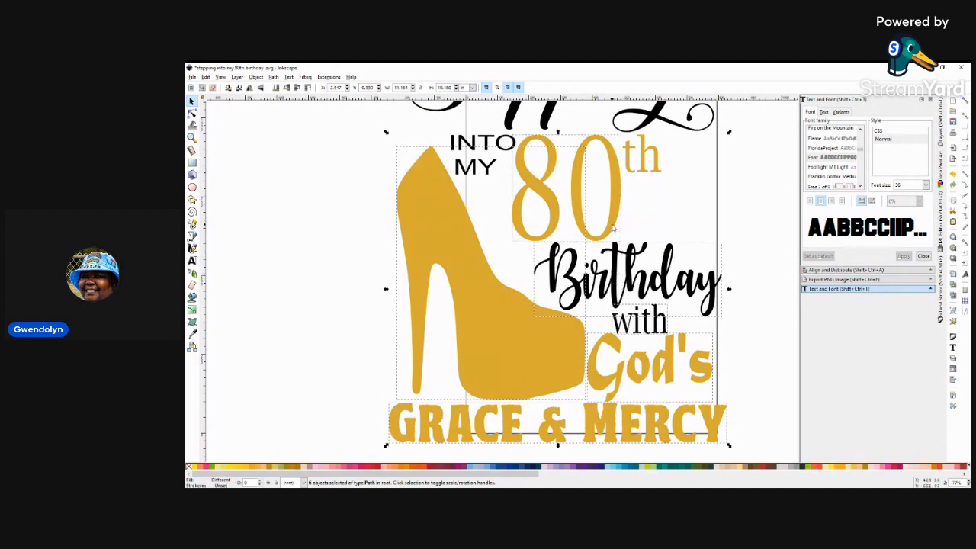
left_click(644, 172, "shift")
left_click(555, 128, "shift")
left_click(256, 77)
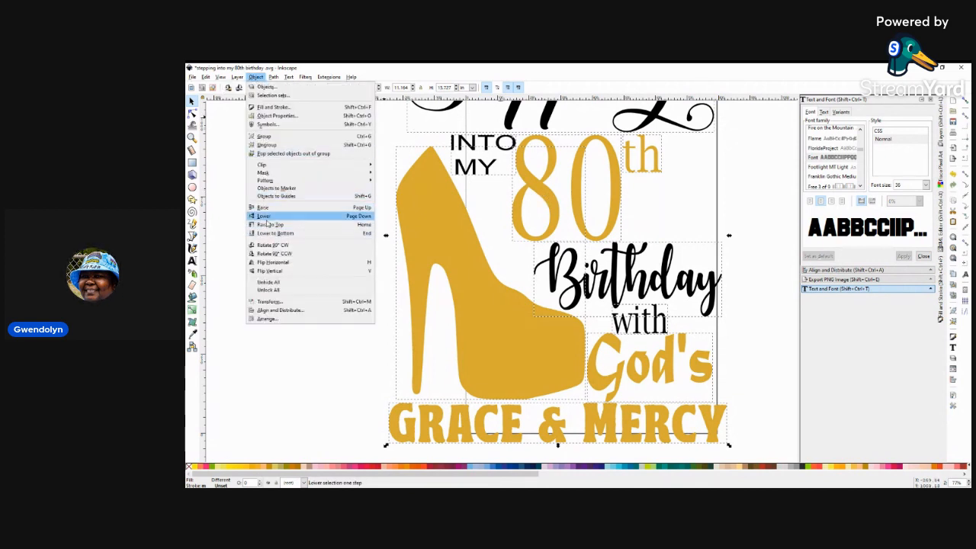
left_click(263, 137)
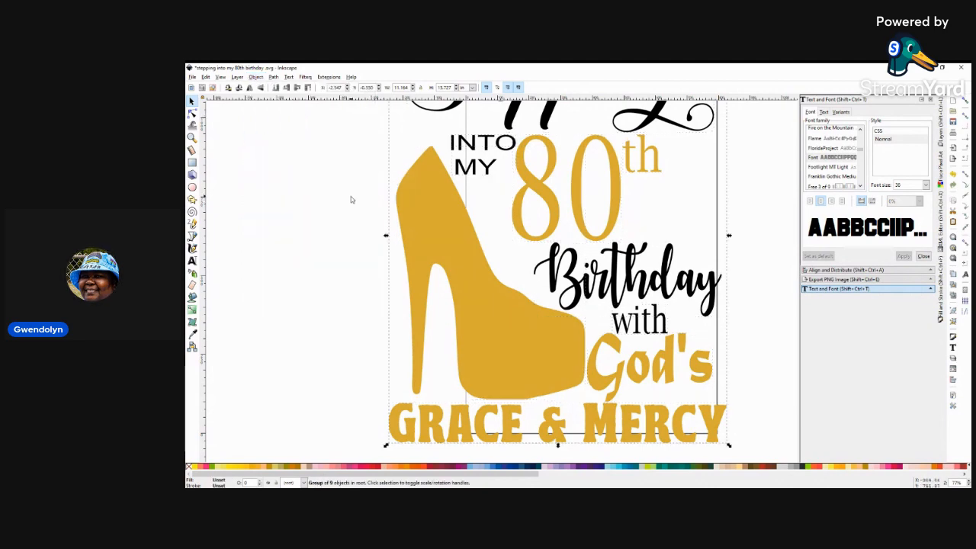
mouse_move(543, 350)
left_mouse_down()
mouse_move(510, 342)
mouse_move(463, 360)
mouse_move(619, 383)
mouse_move(504, 416)
mouse_move(496, 444)
mouse_move(637, 415)
mouse_move(534, 351)
mouse_move(475, 335)
mouse_move(642, 338)
mouse_move(665, 345)
mouse_move(512, 348)
mouse_move(686, 372)
mouse_move(500, 352)
mouse_move(636, 355)
mouse_move(458, 340)
mouse_move(626, 353)
mouse_move(460, 366)
mouse_move(546, 421)
mouse_move(654, 383)
mouse_move(506, 338)
mouse_move(463, 351)
mouse_move(664, 372)
mouse_move(647, 403)
mouse_move(539, 429)
mouse_move(516, 419)
mouse_move(517, 429)
mouse_move(675, 419)
mouse_move(668, 380)
mouse_move(699, 379)
mouse_move(512, 391)
mouse_move(628, 390)
mouse_move(542, 345)
mouse_move(498, 380)
mouse_move(595, 380)
mouse_move(546, 320)
mouse_move(576, 373)
mouse_move(568, 355)
mouse_move(564, 367)
mouse_move(552, 363)
left_mouse_up()
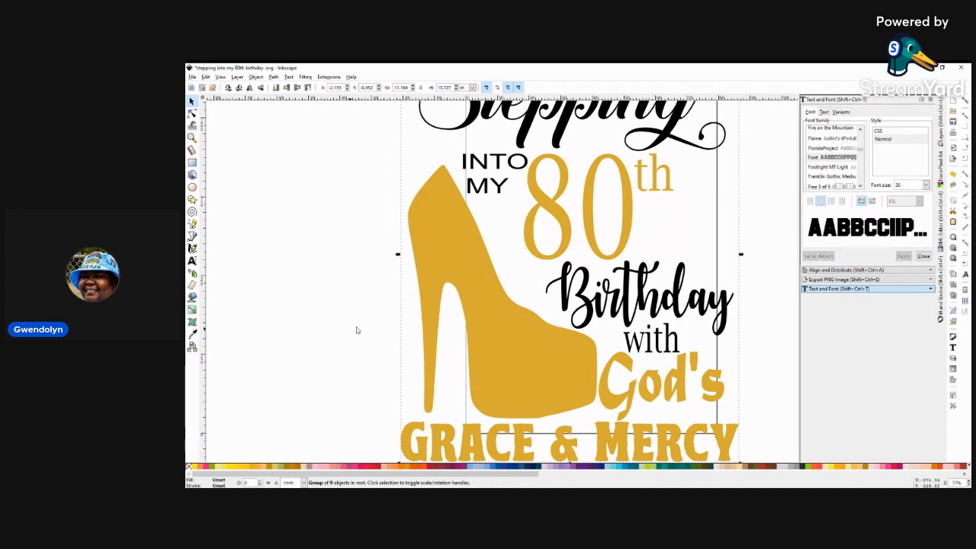
left_click(333, 350)
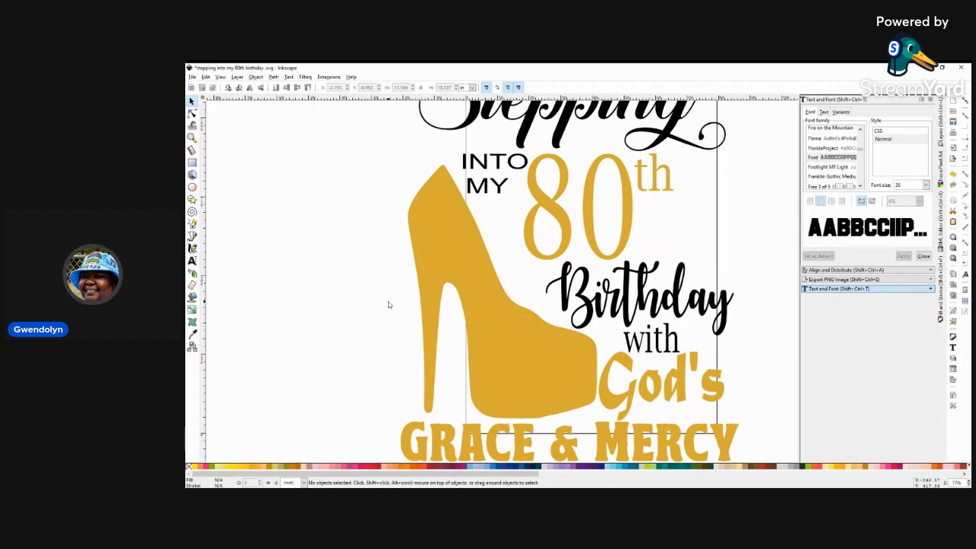
Delete the reference T-shirt screenshot and move the grouped design to the empty canvas right of the page
scroll(388, 305, "down", 2)
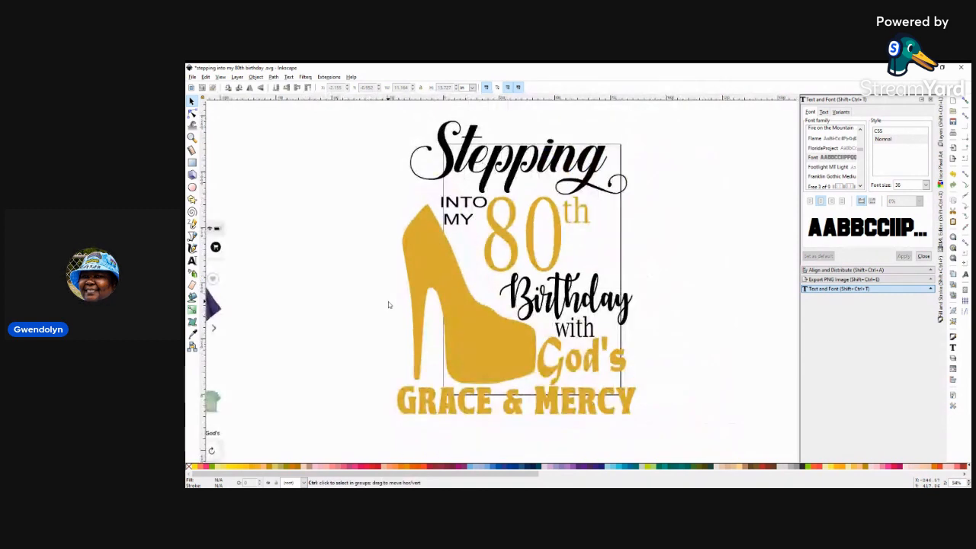
scroll(390, 304, "down", 1)
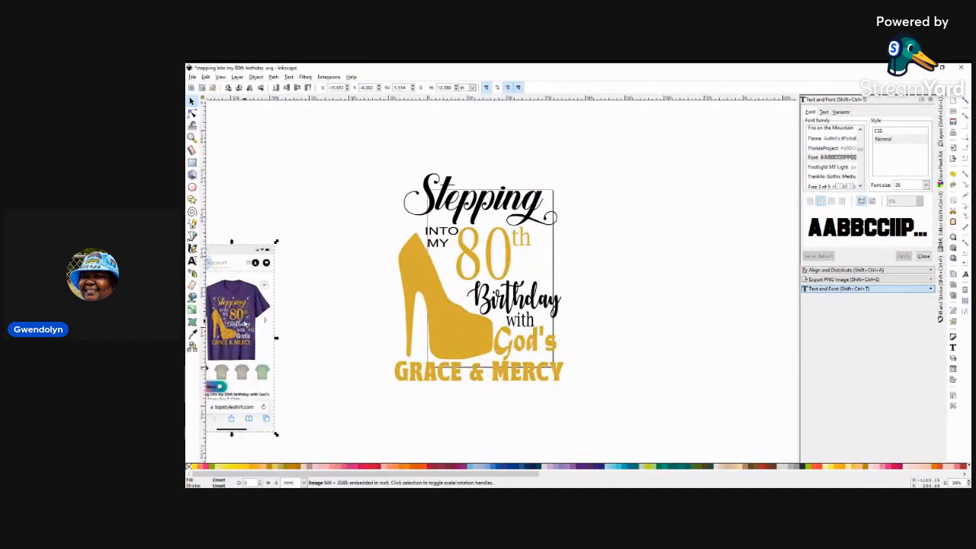
key("Delete")
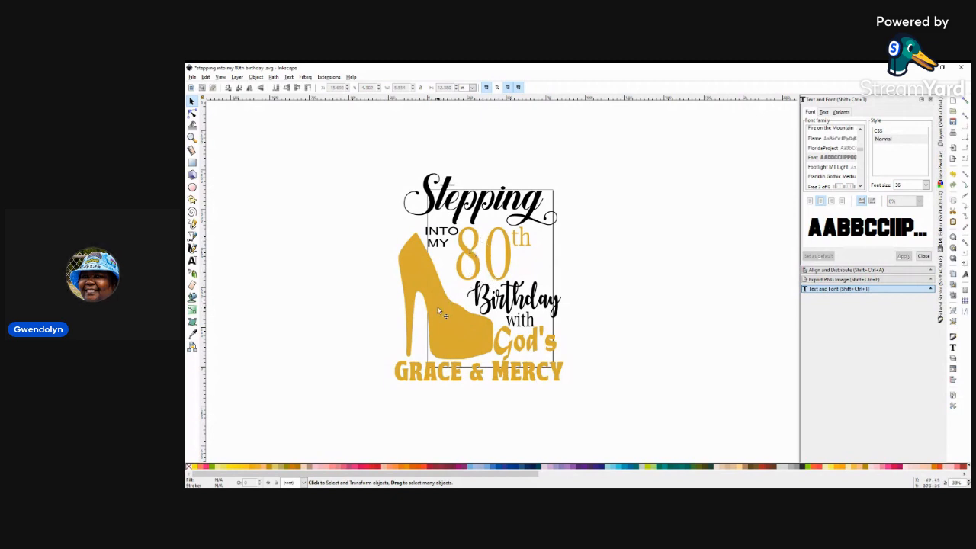
left_click(440, 310)
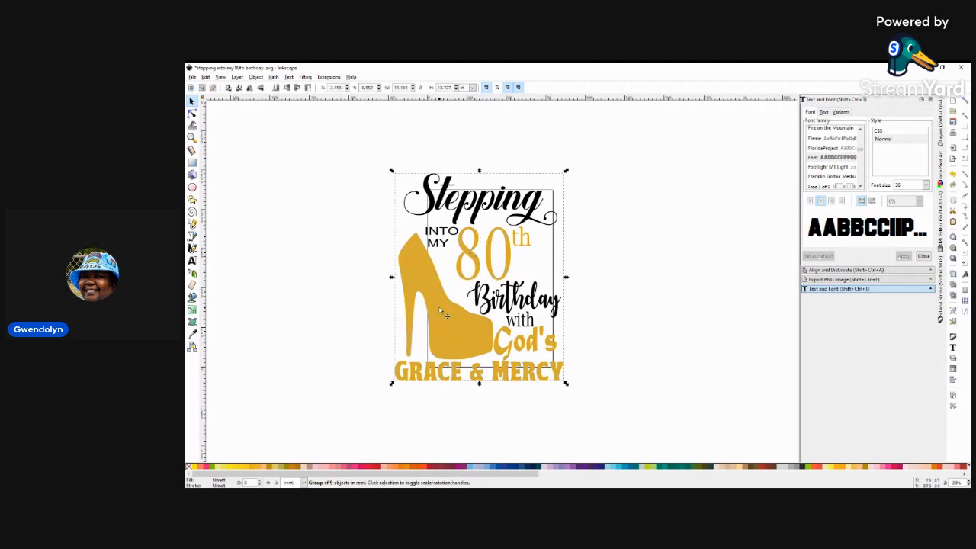
left_click_drag(440, 310, 633, 318)
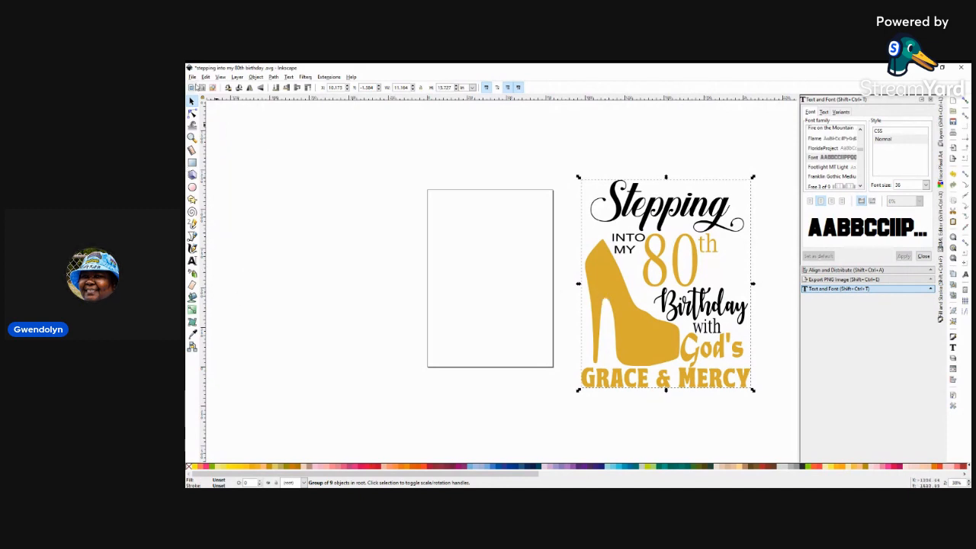
Save a copy of the design in the SVG folder as Plain SVG, named "stepping into my 80th birthday"
left_click(192, 78)
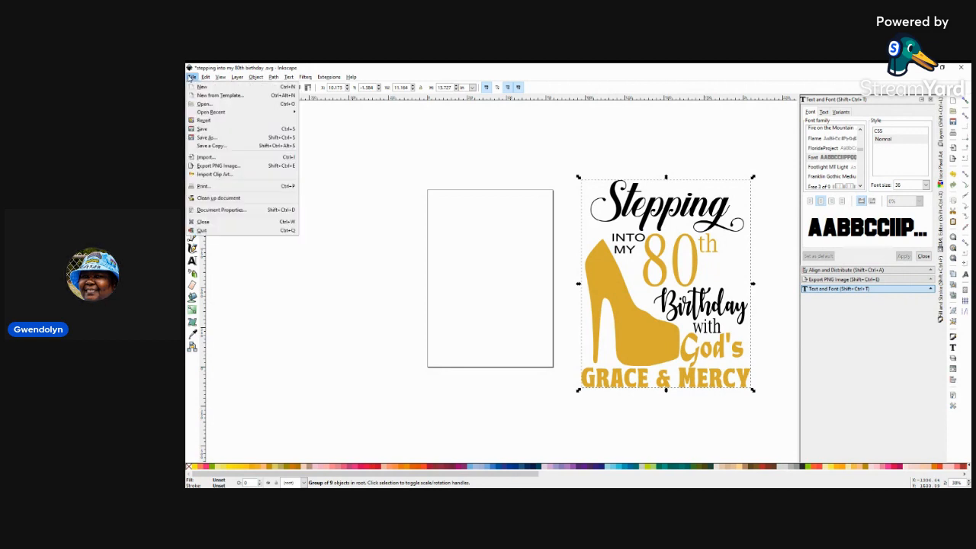
left_click(204, 138)
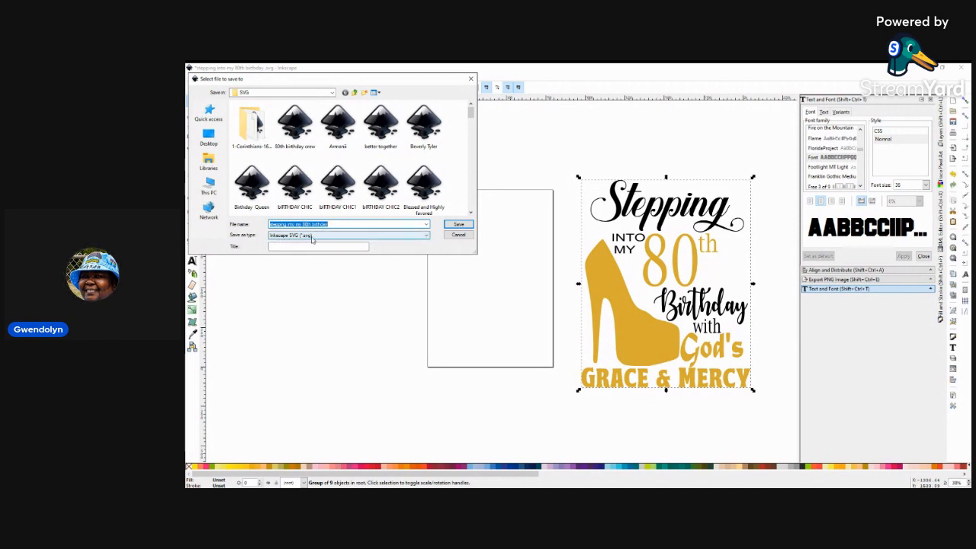
left_click(426, 239)
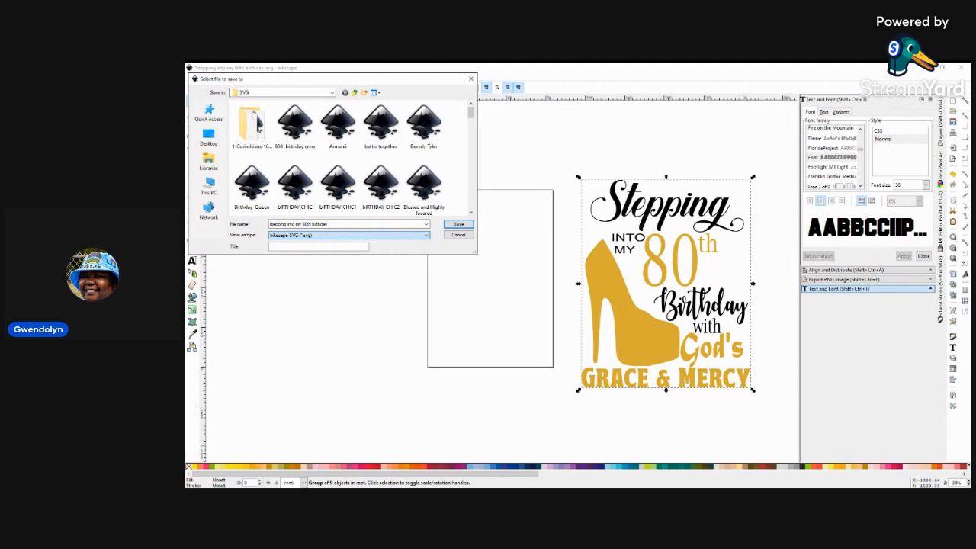
left_click(287, 248)
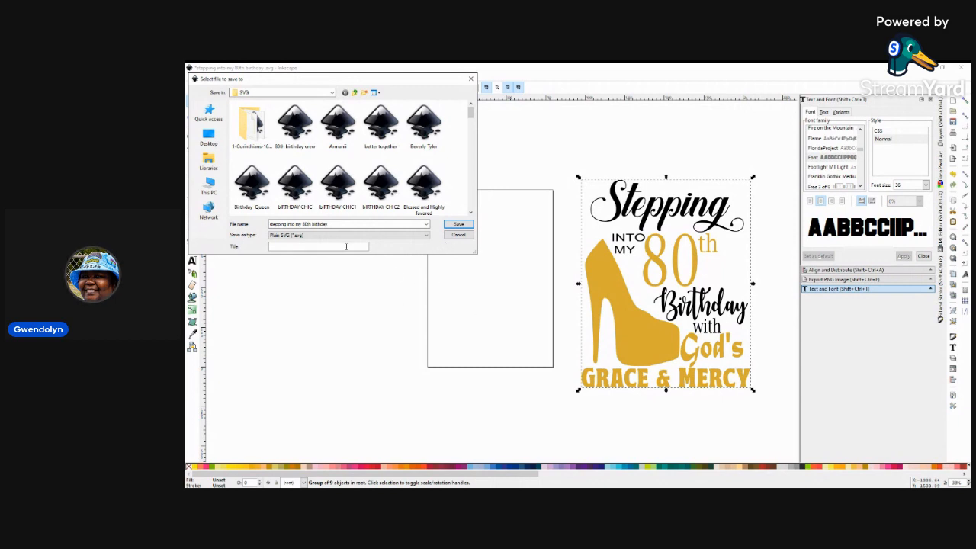
left_click(462, 226)
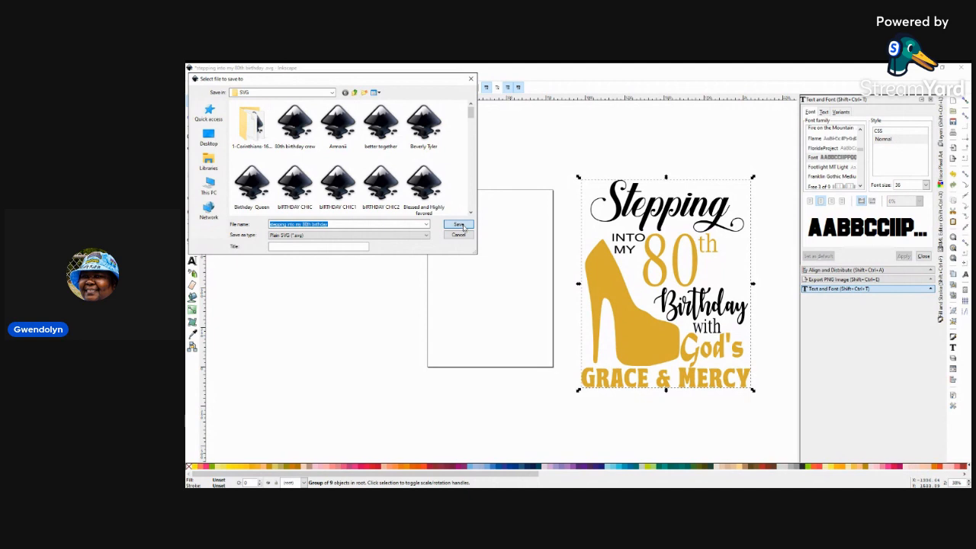
left_click(460, 225)
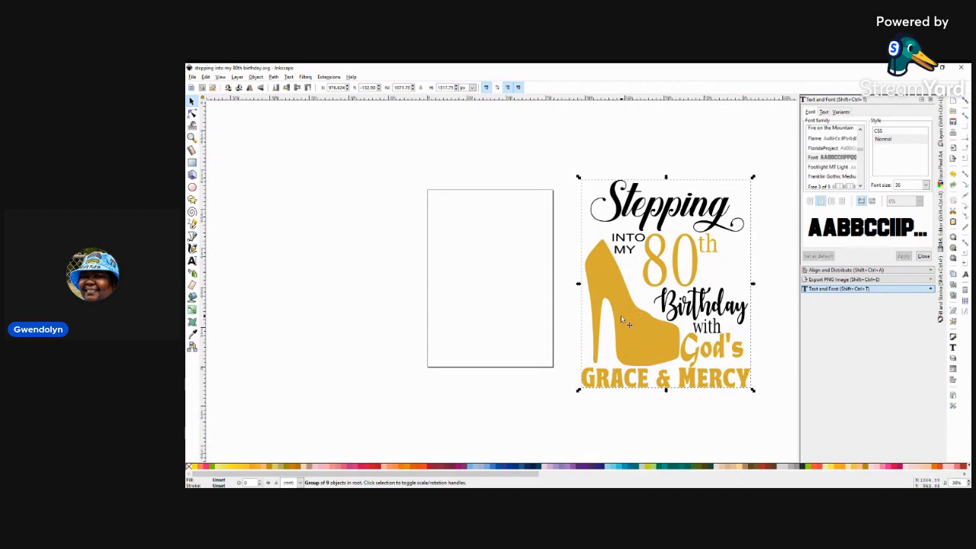
Export the selected grouped design as a PNG image, keeping the suggested size and file name
left_click(192, 77)
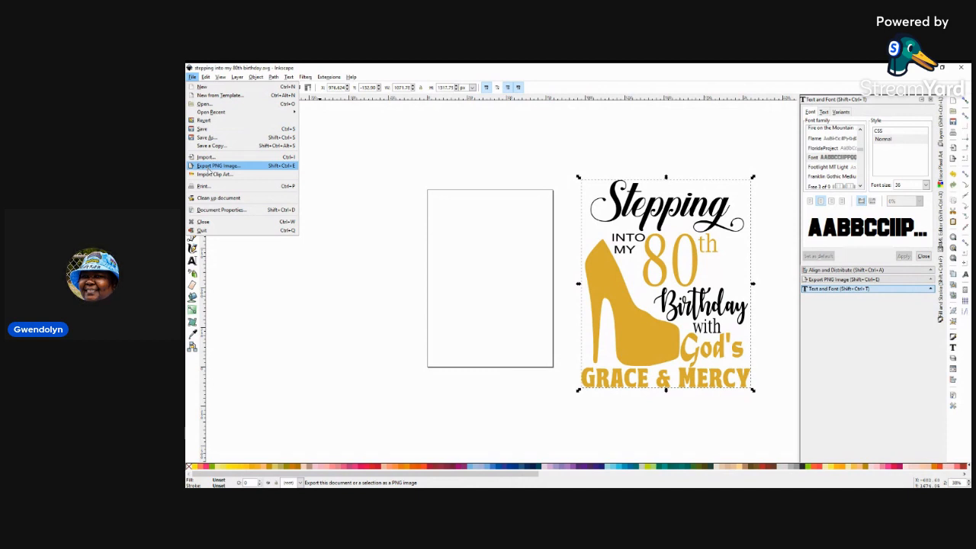
left_click(208, 167)
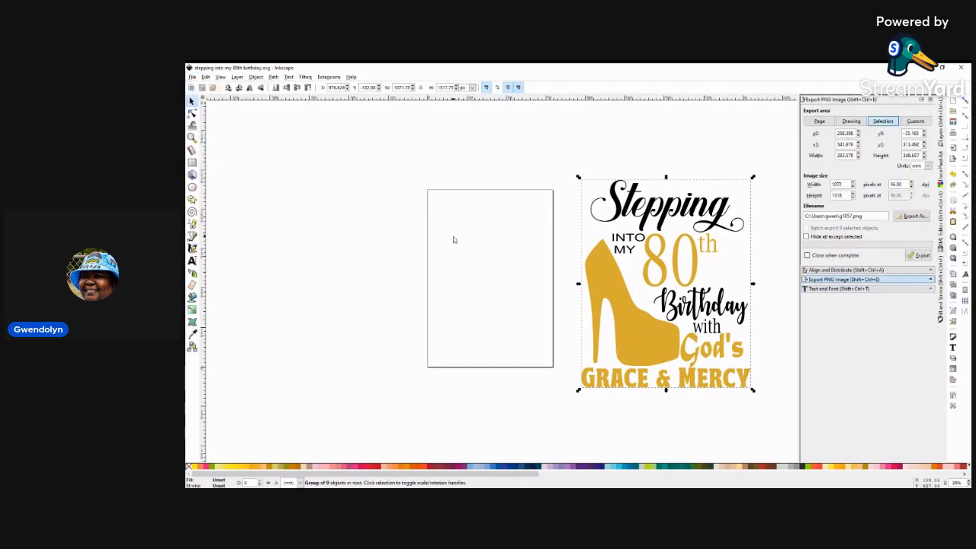
left_click(920, 260)
left_click(920, 258)
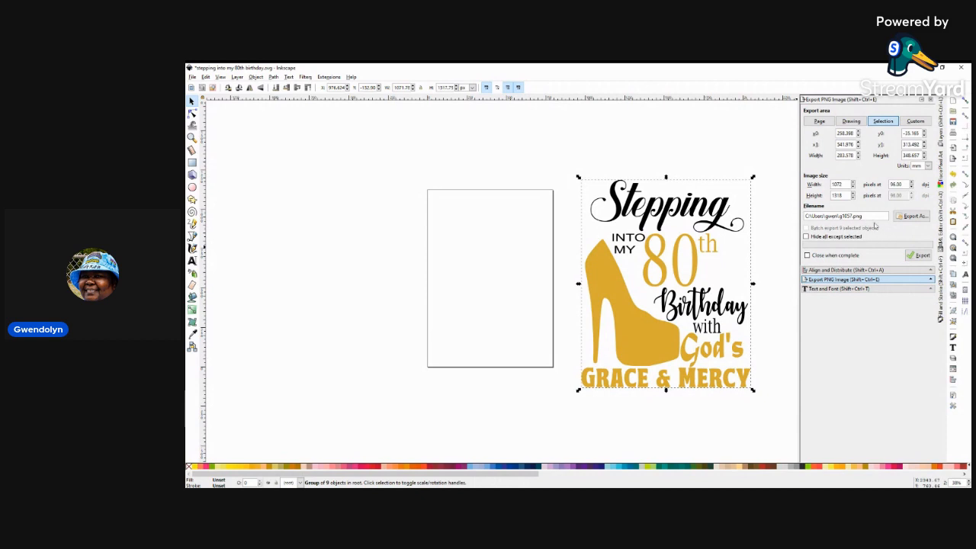
Browse the export destination folder for the exported PNG file, and leave without saving another copy
left_click(921, 217)
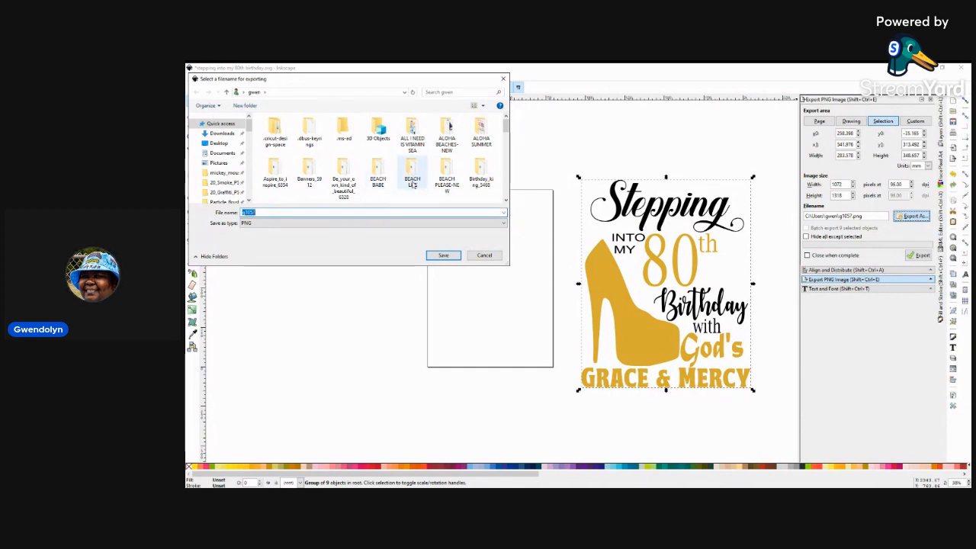
scroll(418, 183, "down", 1)
scroll(418, 183, "down", 3)
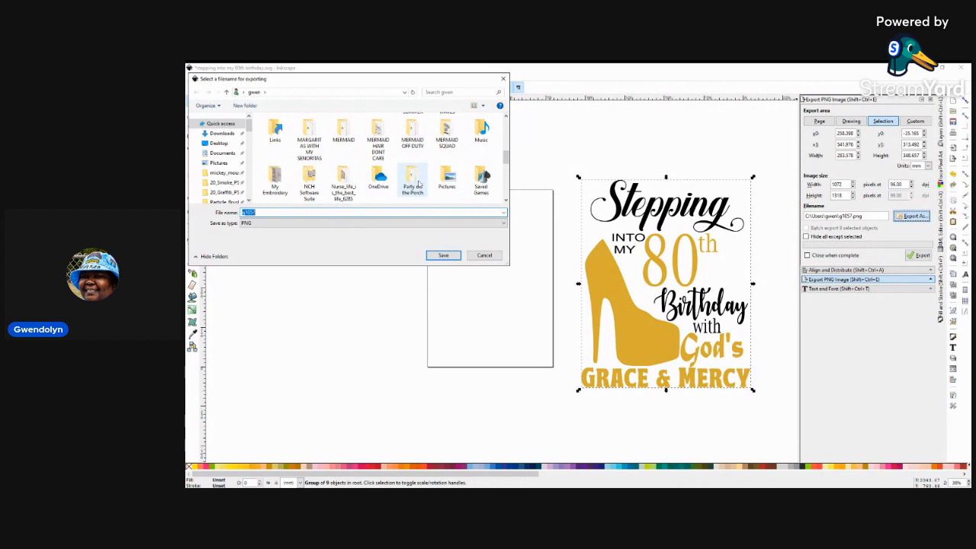
scroll(418, 183, "down", 3)
scroll(418, 184, "down", 3)
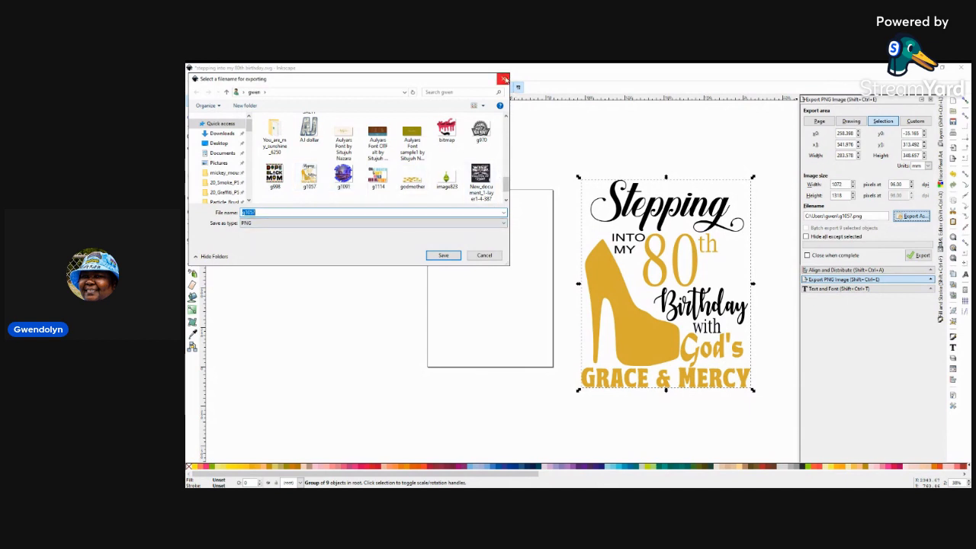
left_click(484, 254)
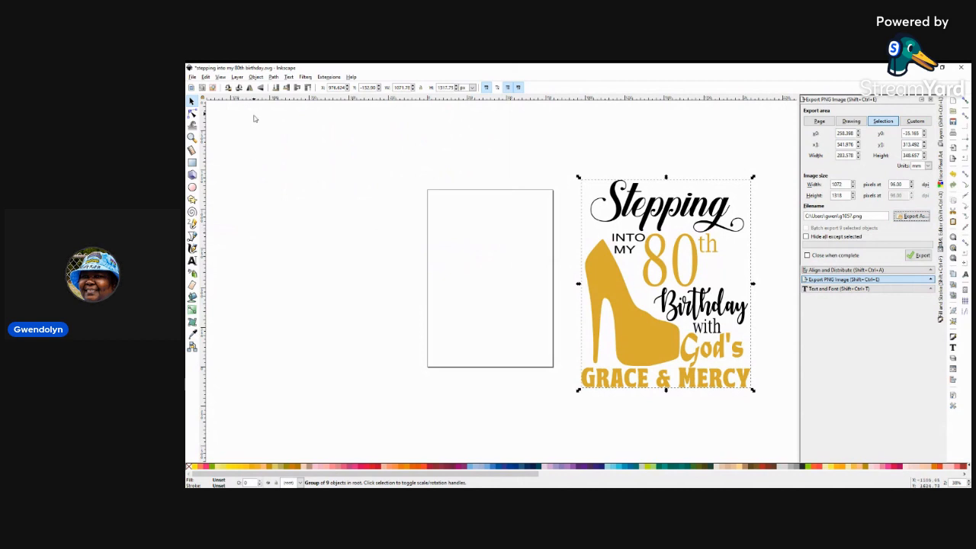
Export the selected grouped design as a PNG into the SVG folder, named "Stepping into my 80th birthday"
left_click(193, 78)
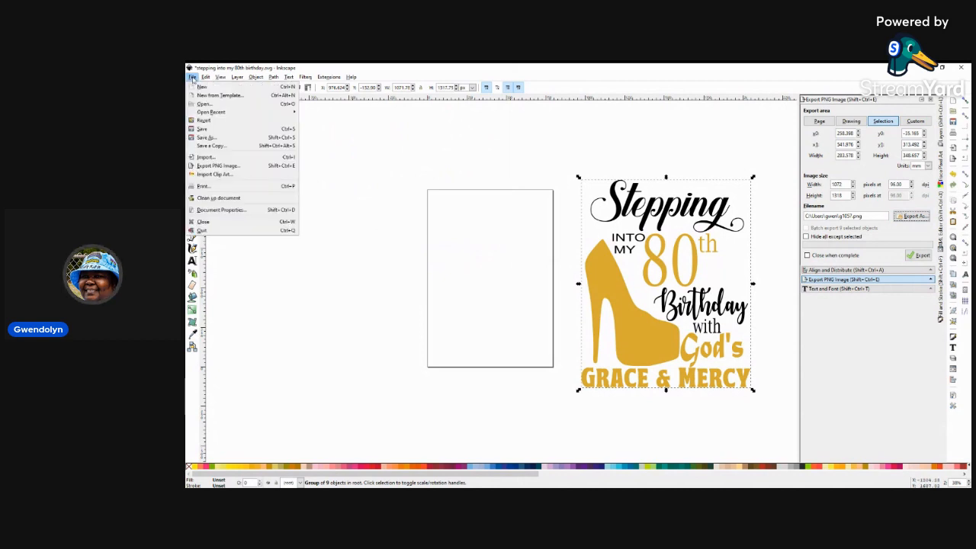
left_click(209, 166)
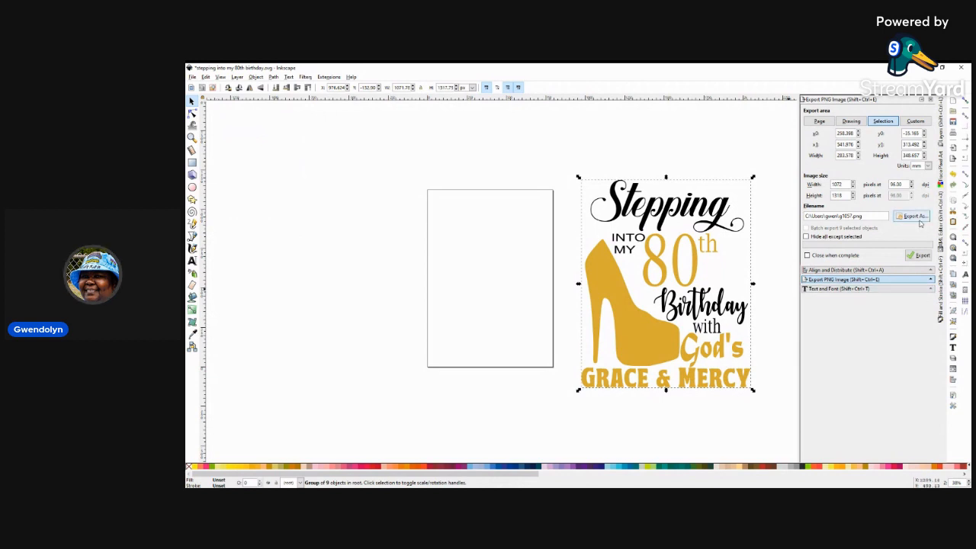
left_click(915, 217)
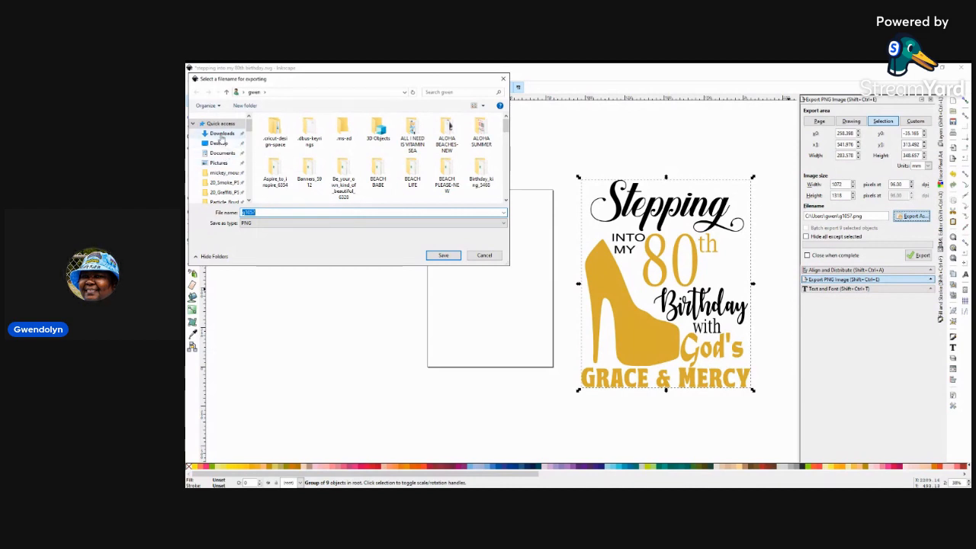
left_click(248, 201)
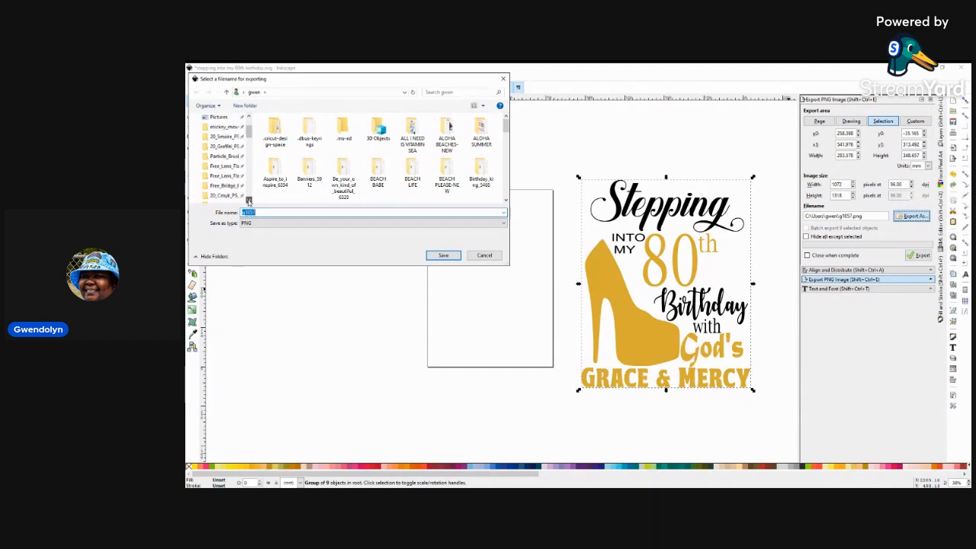
left_click_drag(248, 201, 249, 202)
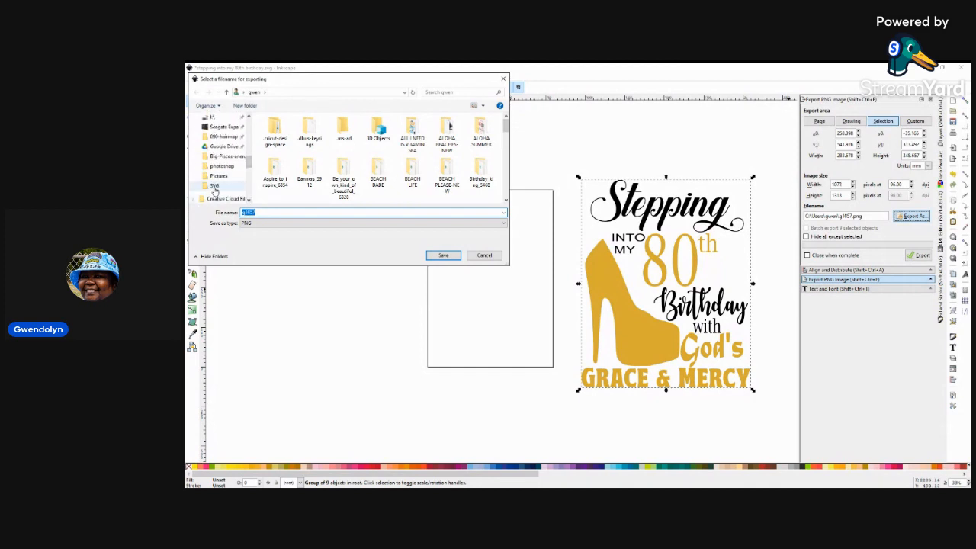
left_click(214, 188)
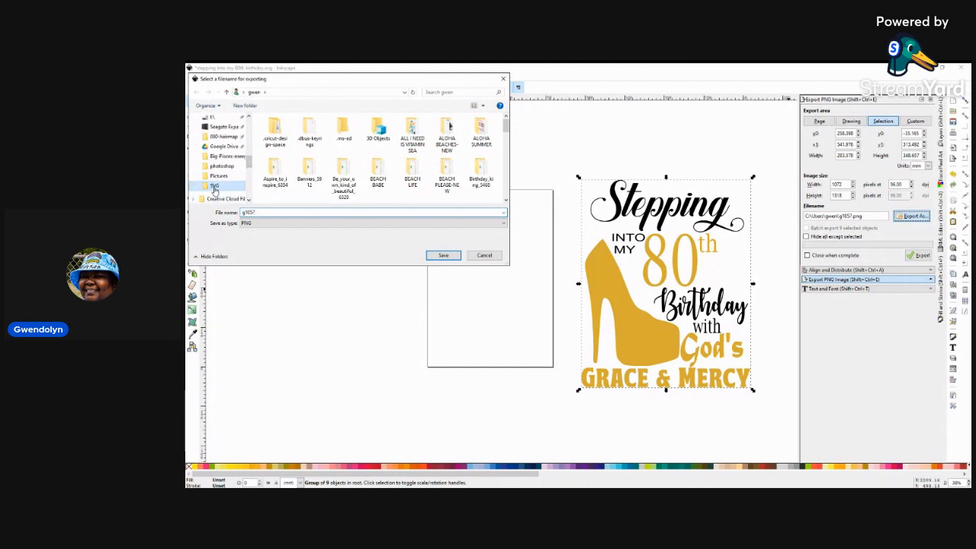
left_click(267, 213)
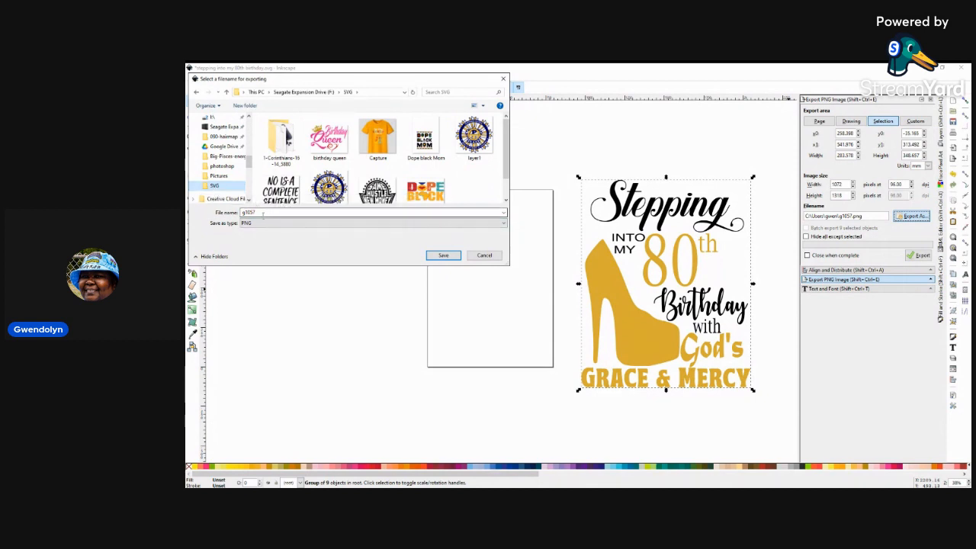
double_click(265, 214)
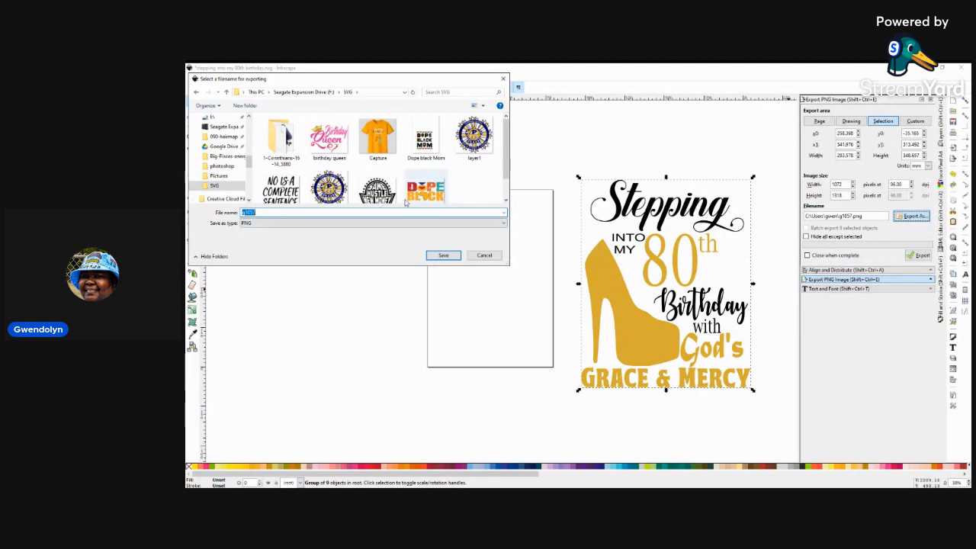
type("Stepping into my 80th birthday")
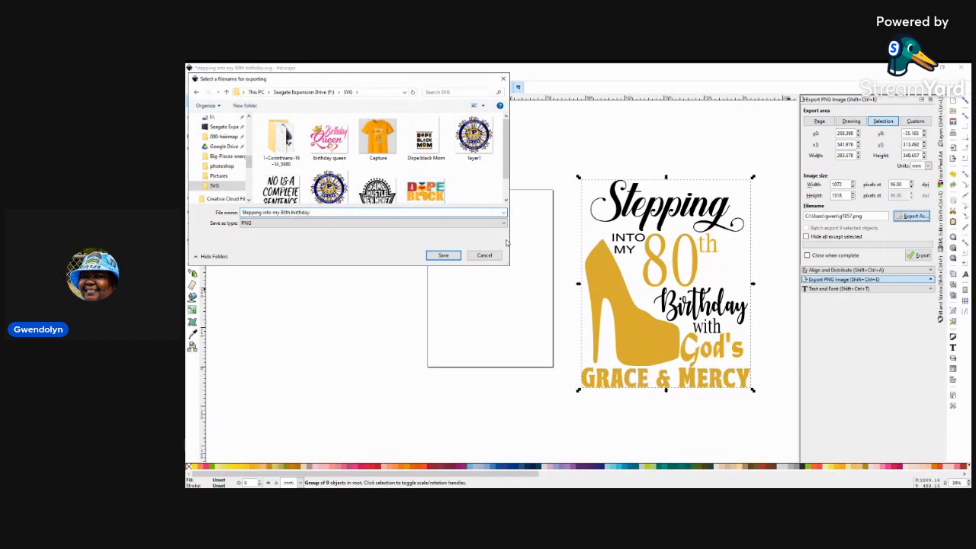
left_click(444, 256)
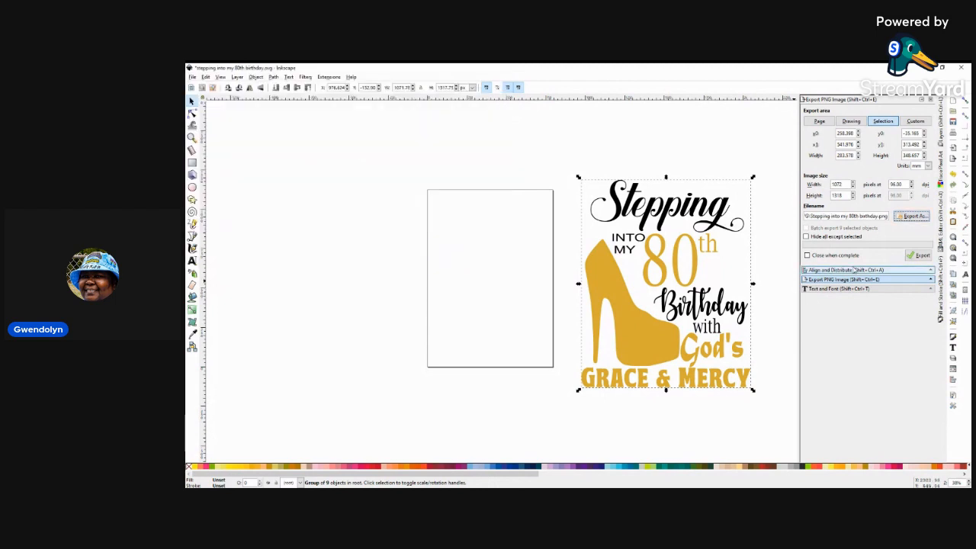
left_click(921, 256)
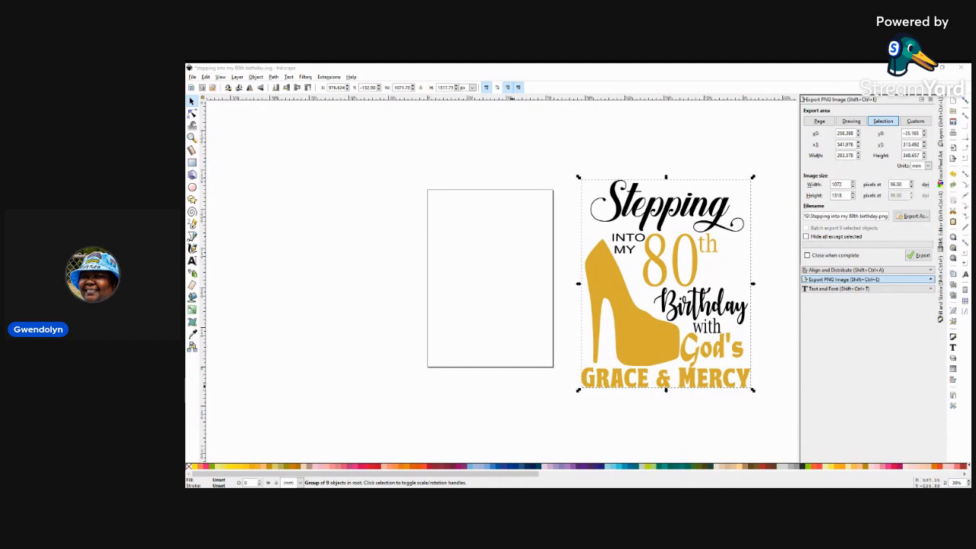
left_click(657, 409)
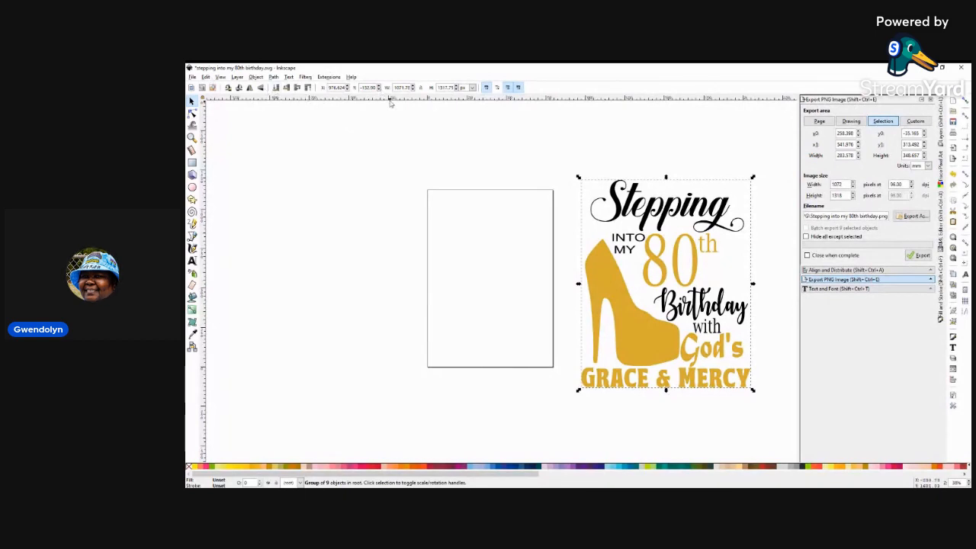
left_click(329, 77)
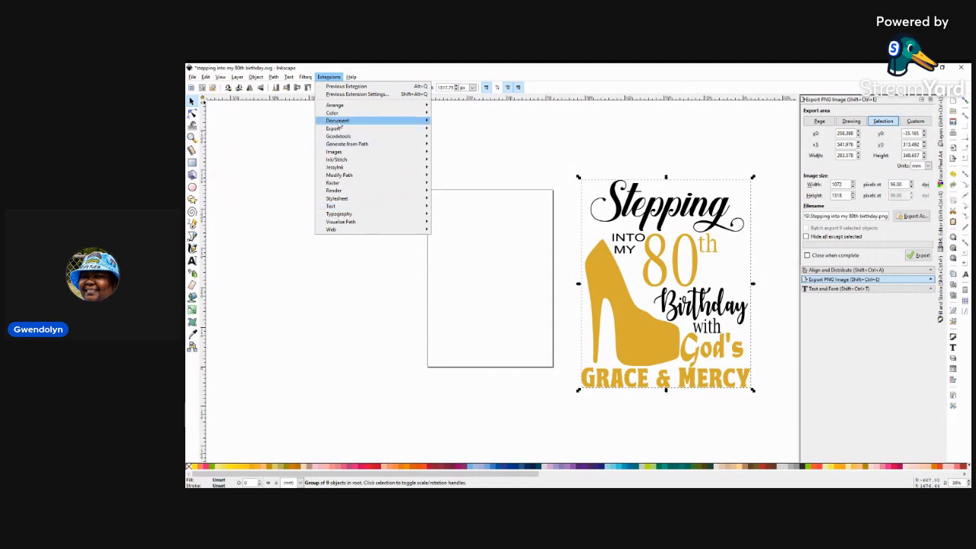
mouse_move(353, 107)
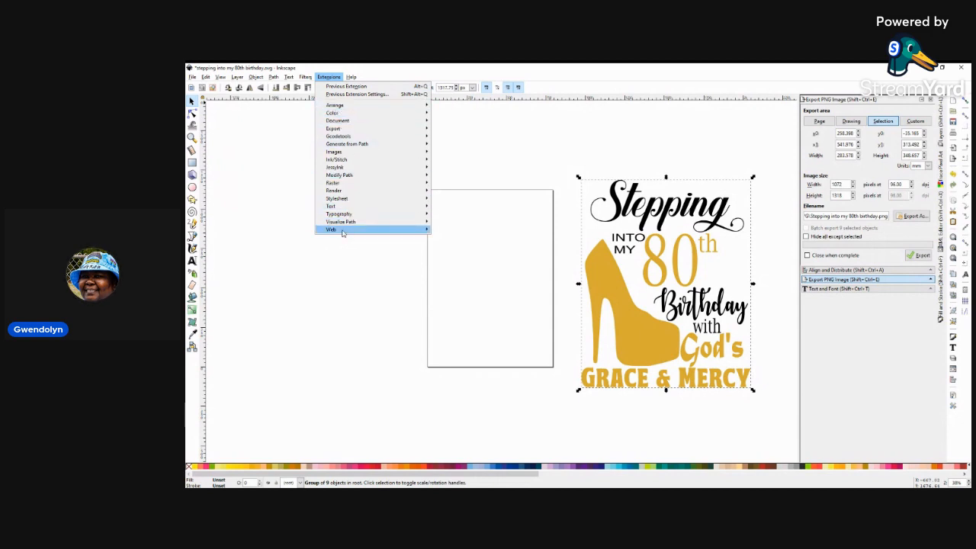
mouse_move(342, 231)
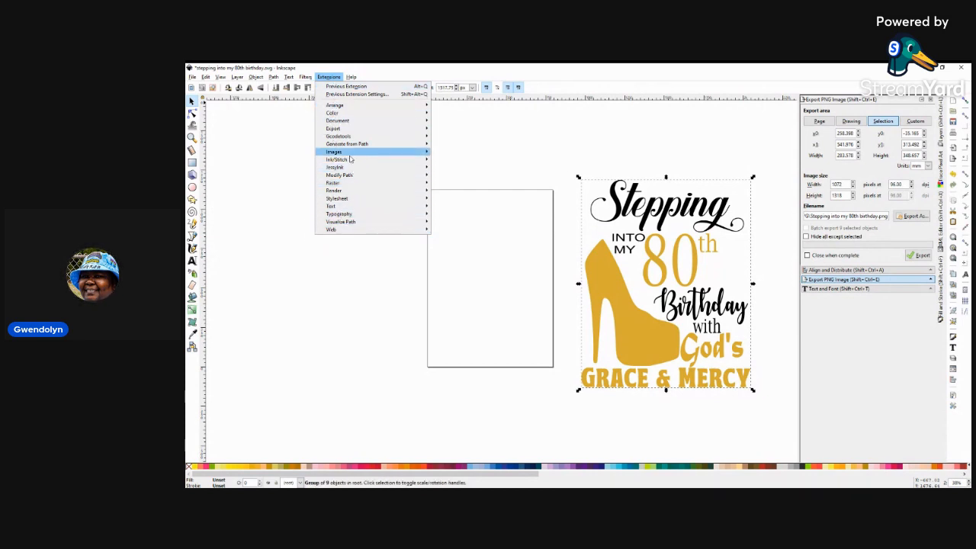
mouse_move(347, 145)
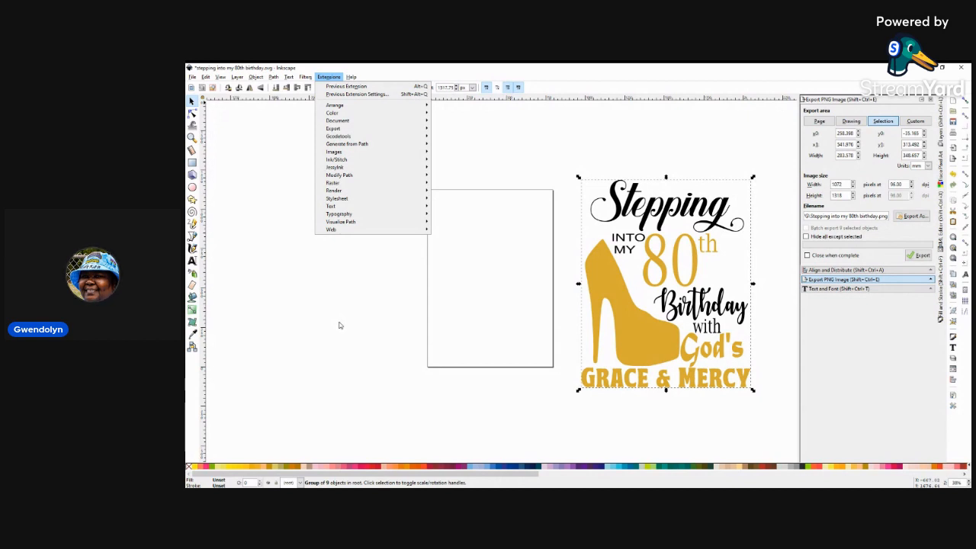
left_click(348, 277)
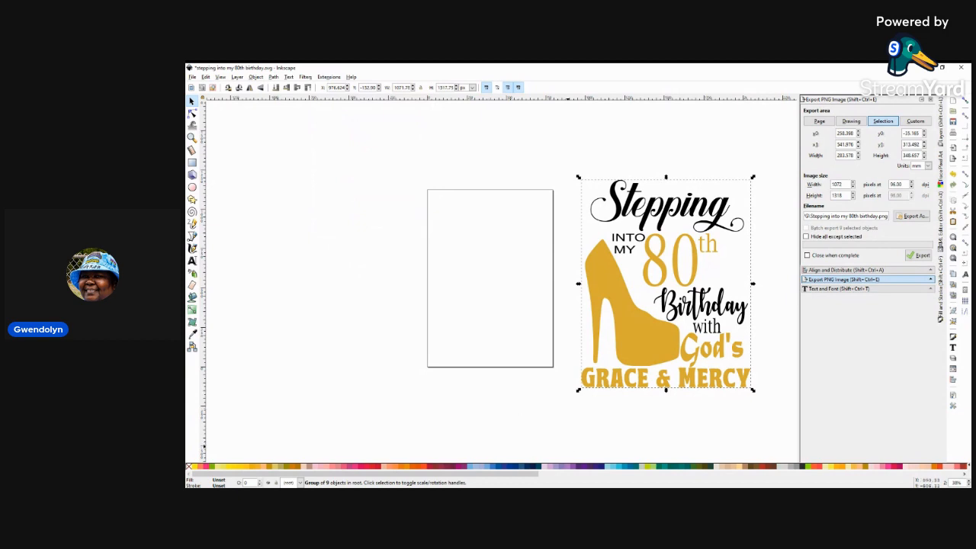
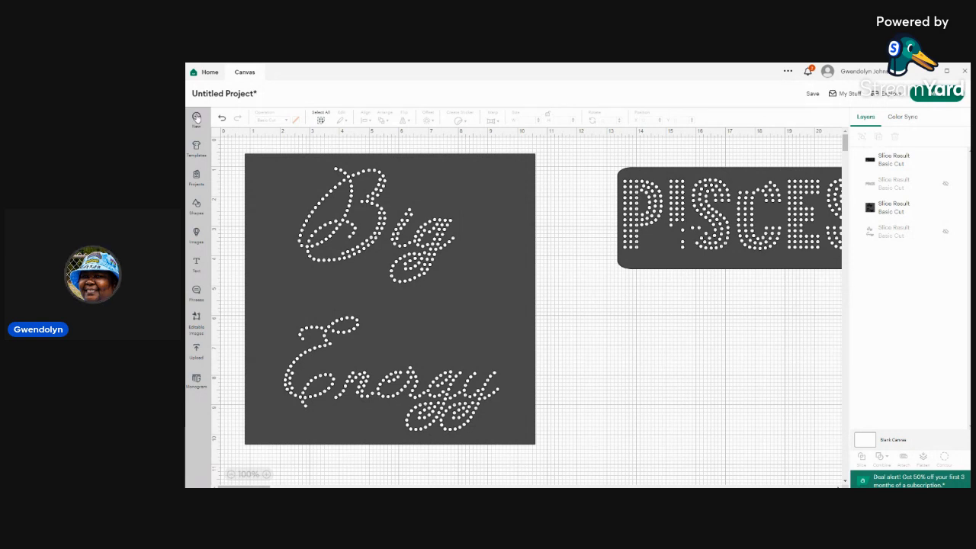
Switch to Cricut Design Space and start a new blank project, replacing the unsaved one
left_click(196, 120)
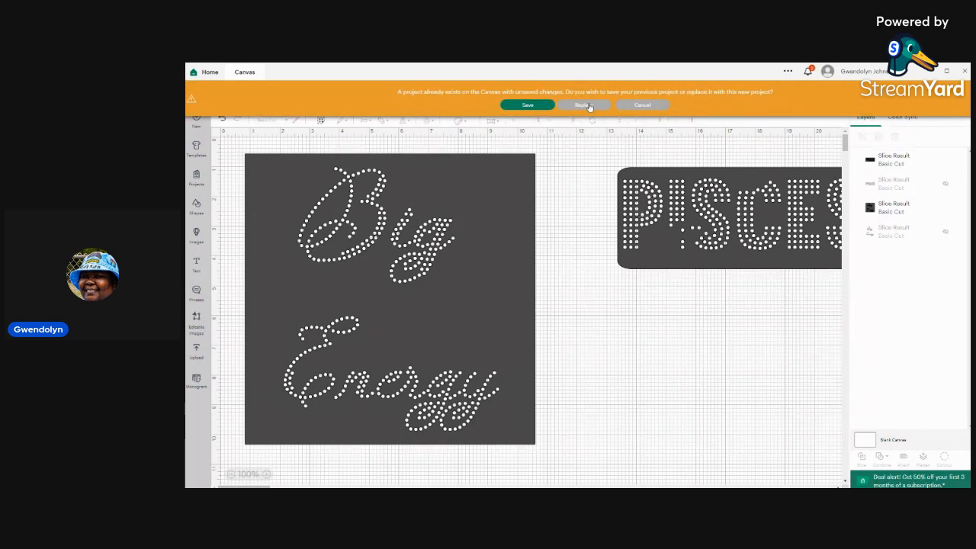
left_click(588, 107)
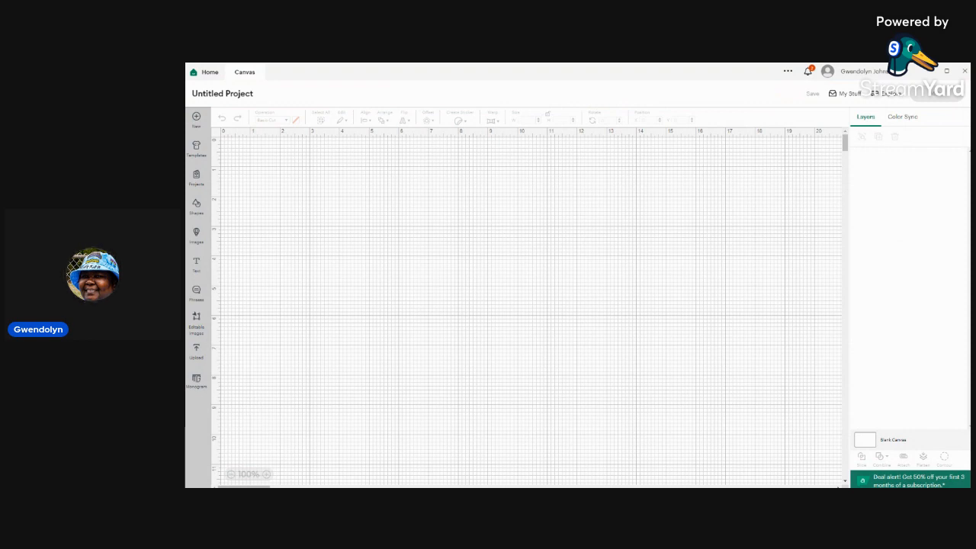
Upload the "stepping into my 80th birthday" SVG file listed after the PNG version from the SVG folder as a cut image
left_click(196, 354)
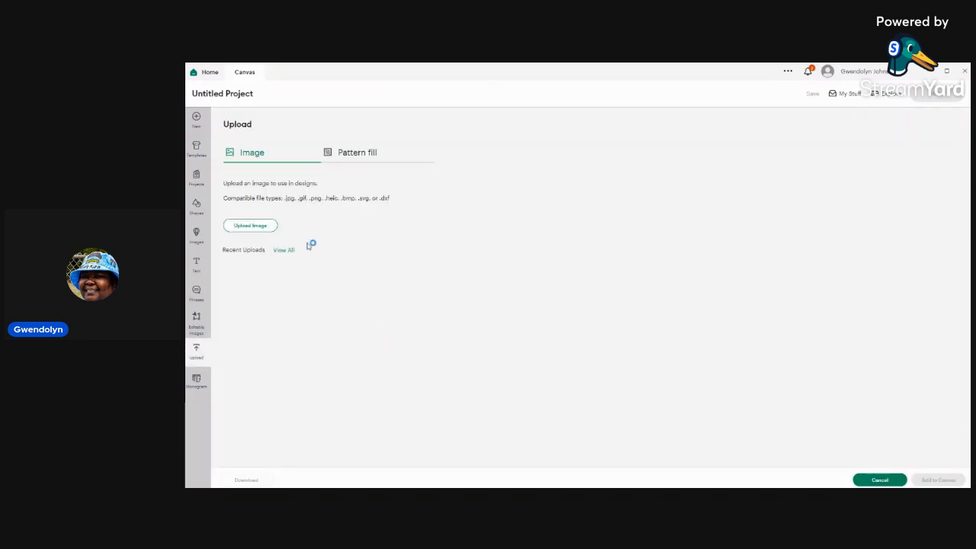
left_click(262, 227)
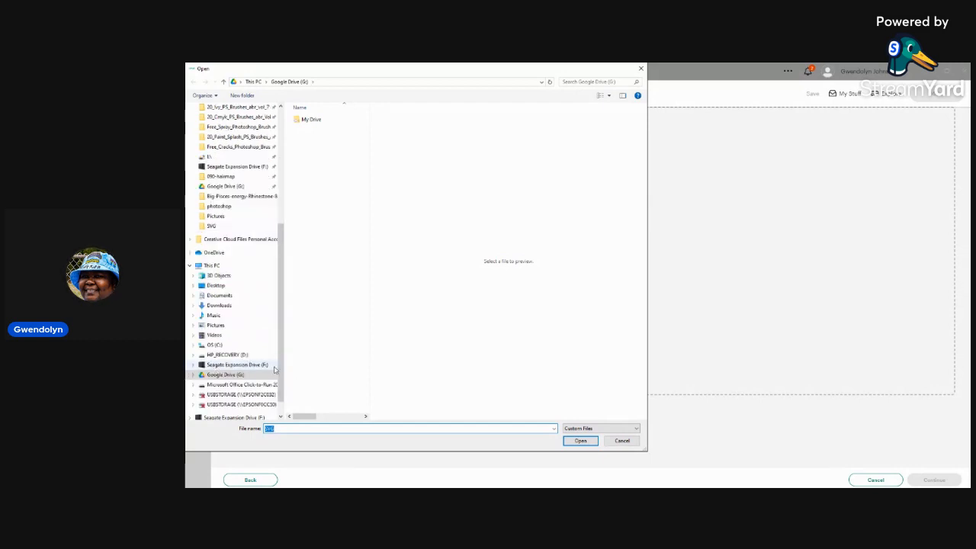
left_click(210, 227)
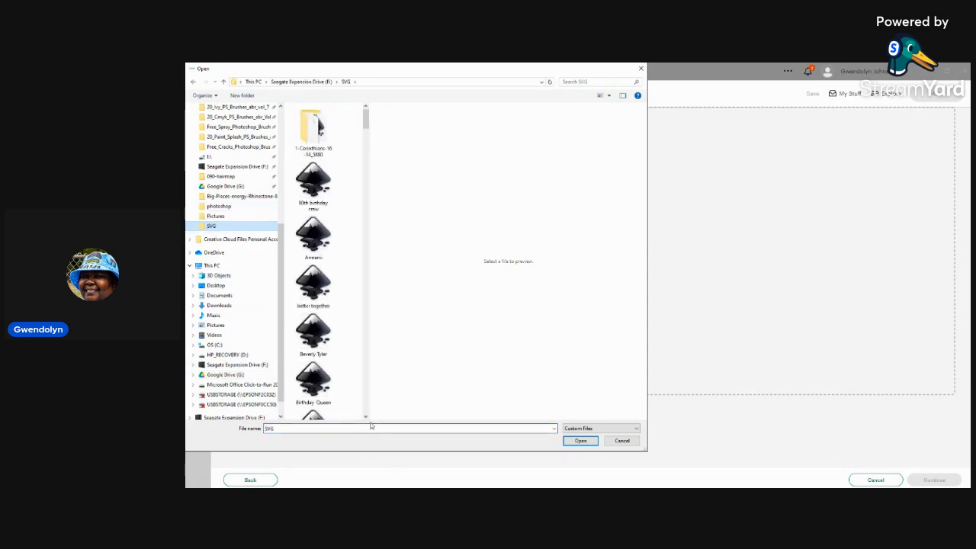
scroll(366, 420, "down", 5)
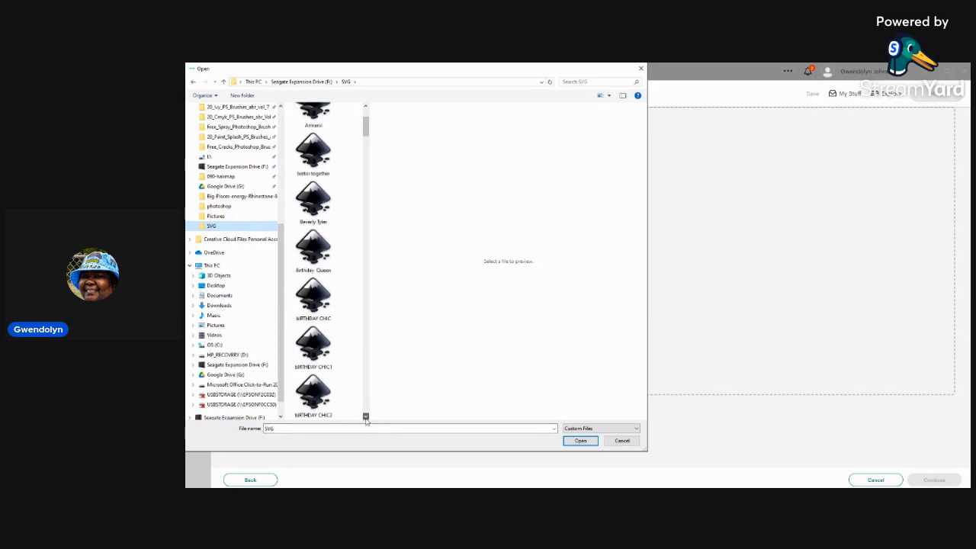
scroll(359, 364, "down", 5)
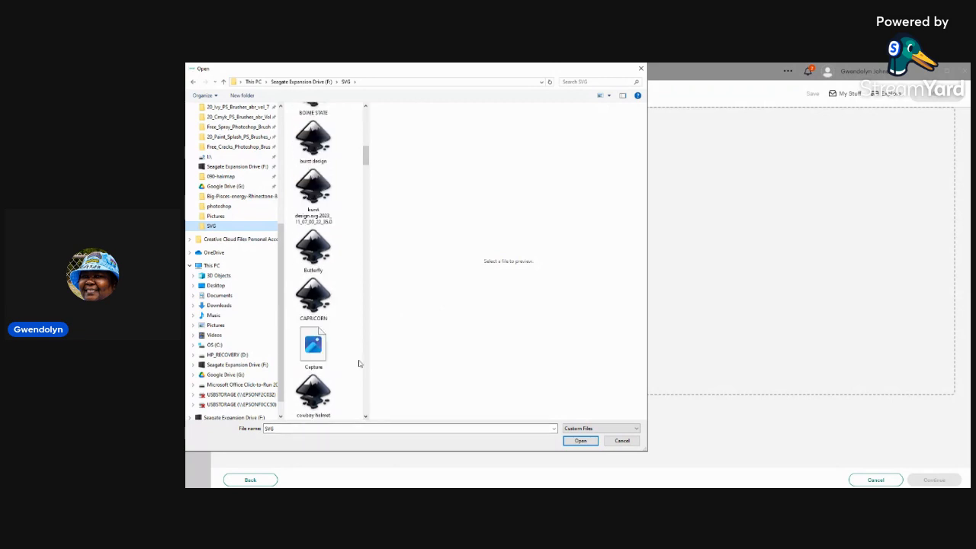
scroll(359, 364, "down", 10)
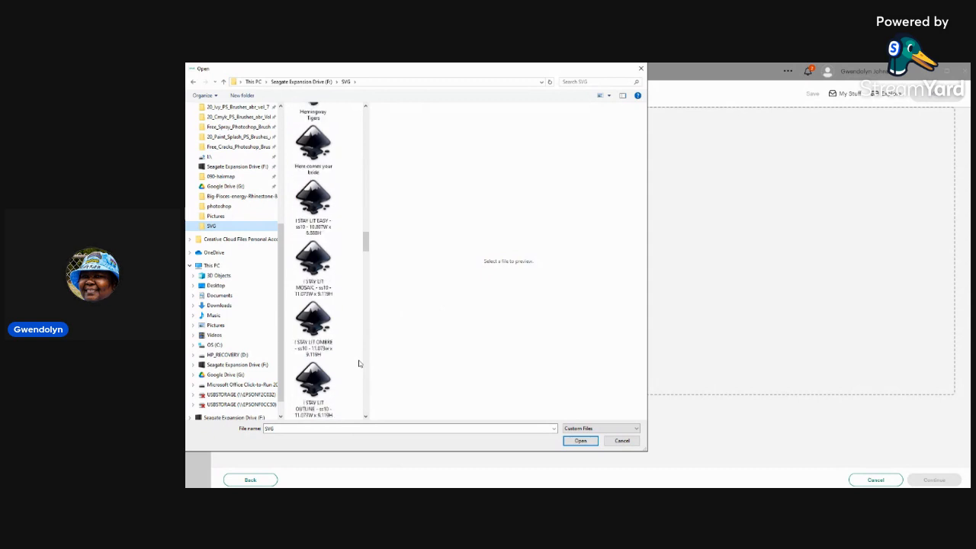
scroll(360, 364, "down", 10)
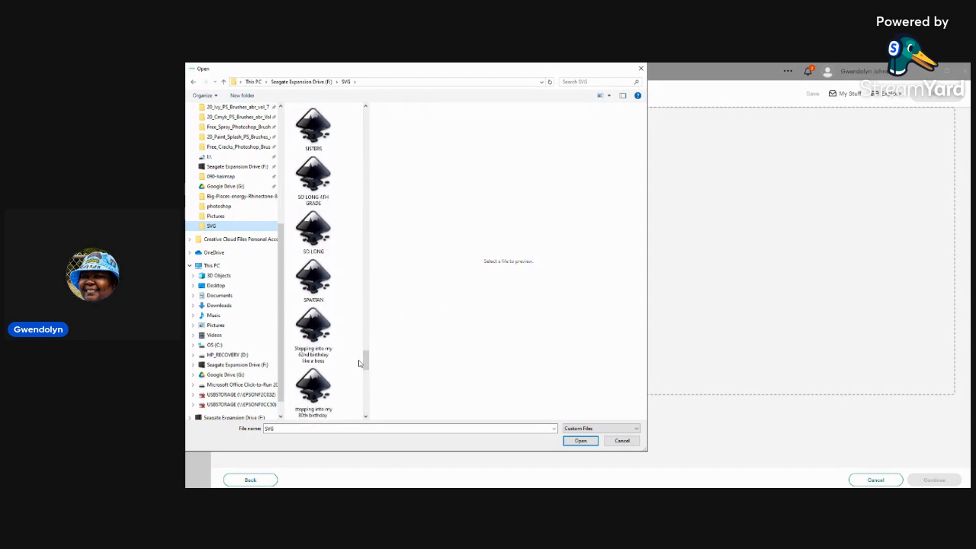
scroll(359, 363, "up", 5)
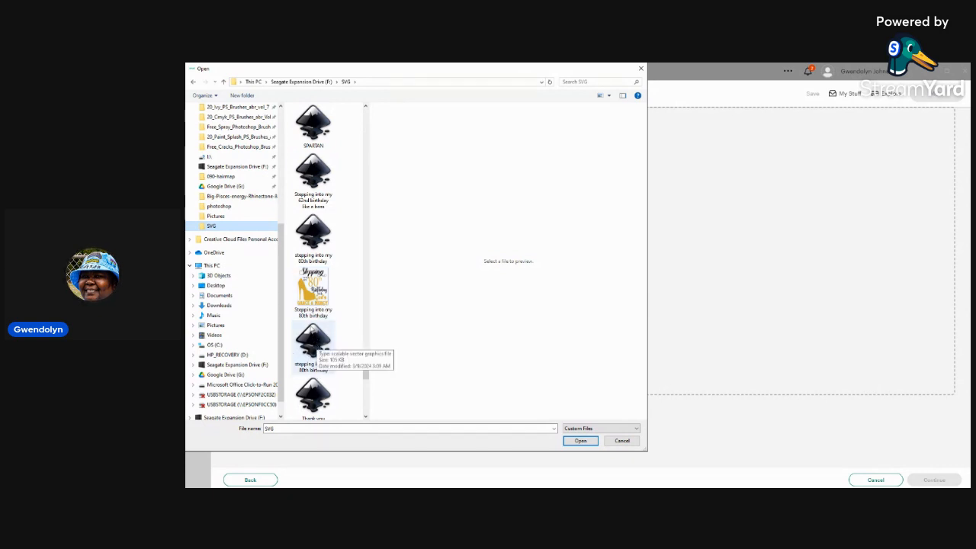
left_click(308, 343)
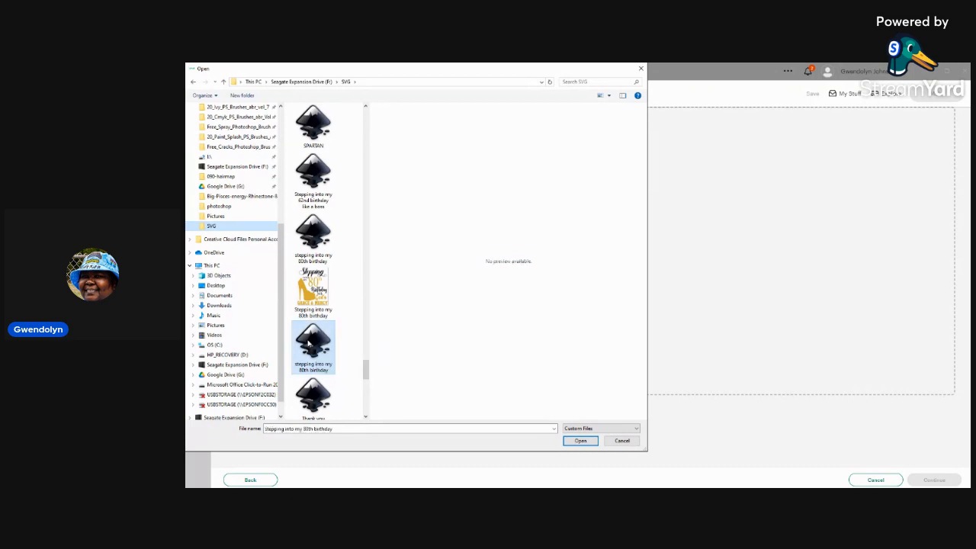
left_click(579, 442)
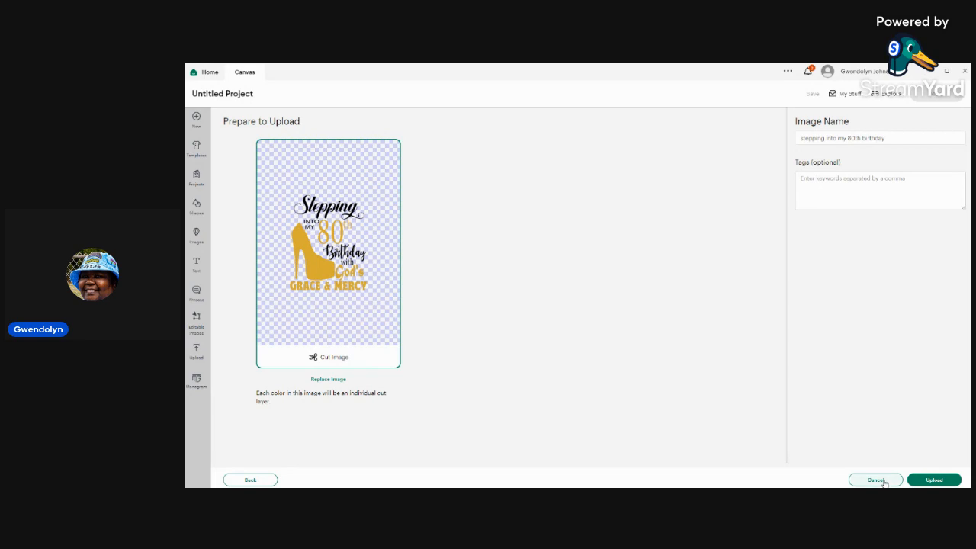
left_click(928, 481)
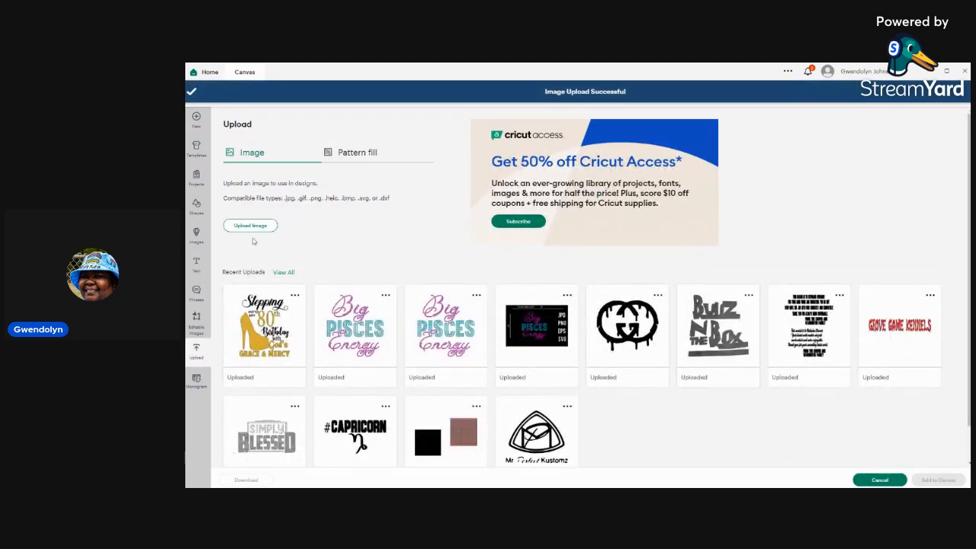
Add the uploaded 80th birthday design to the canvas and shrink it to about 13.77 by 16.93 inches
left_click(255, 352)
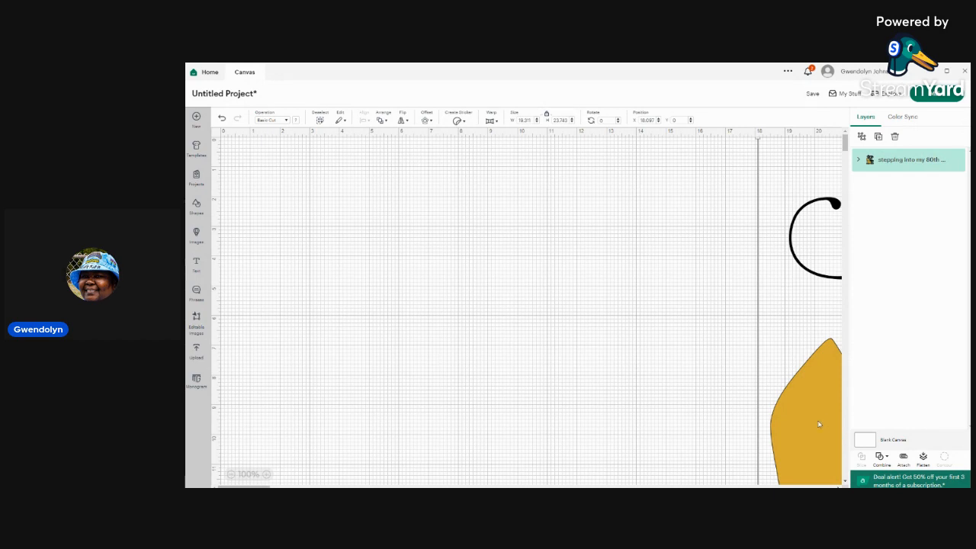
left_click_drag(819, 425, 290, 380)
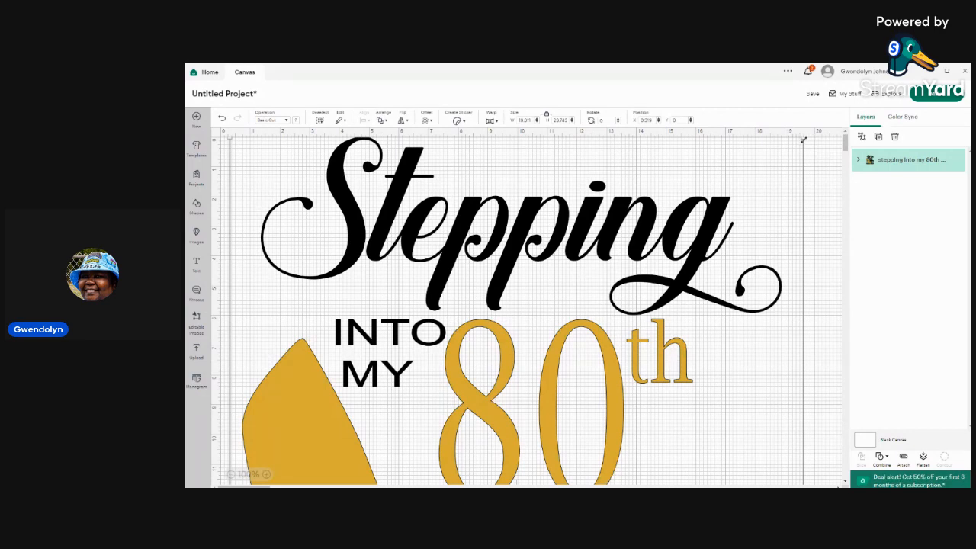
left_click_drag(803, 140, 684, 275)
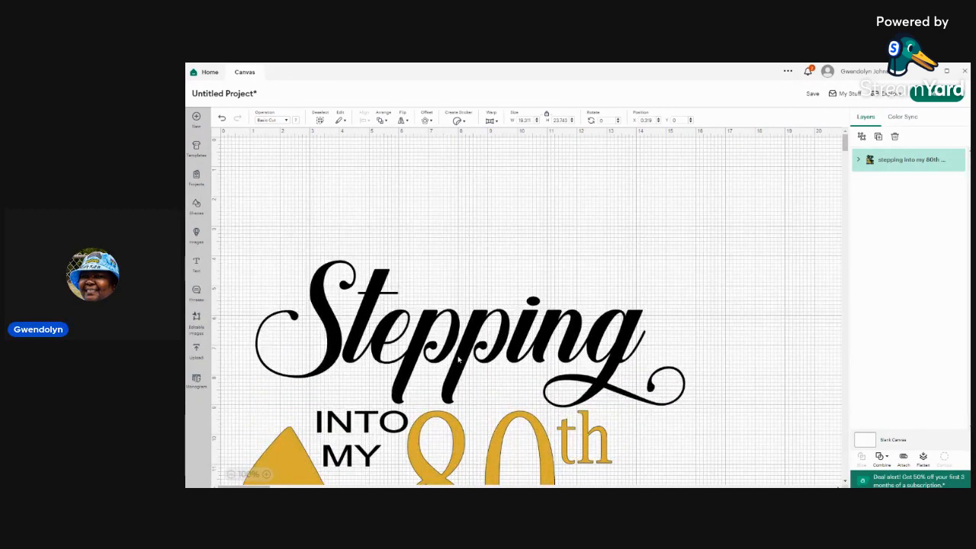
left_click_drag(458, 357, 494, 260)
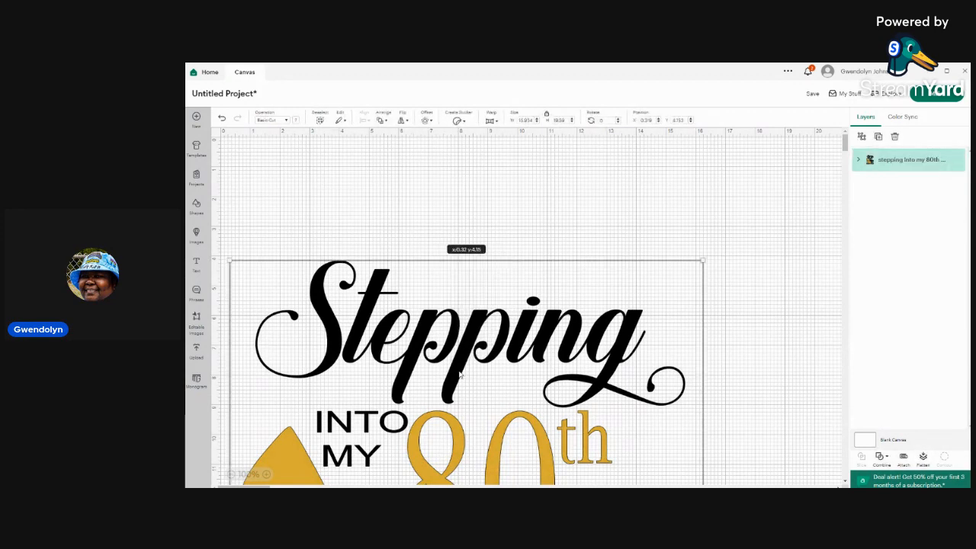
left_click_drag(460, 374, 516, 206)
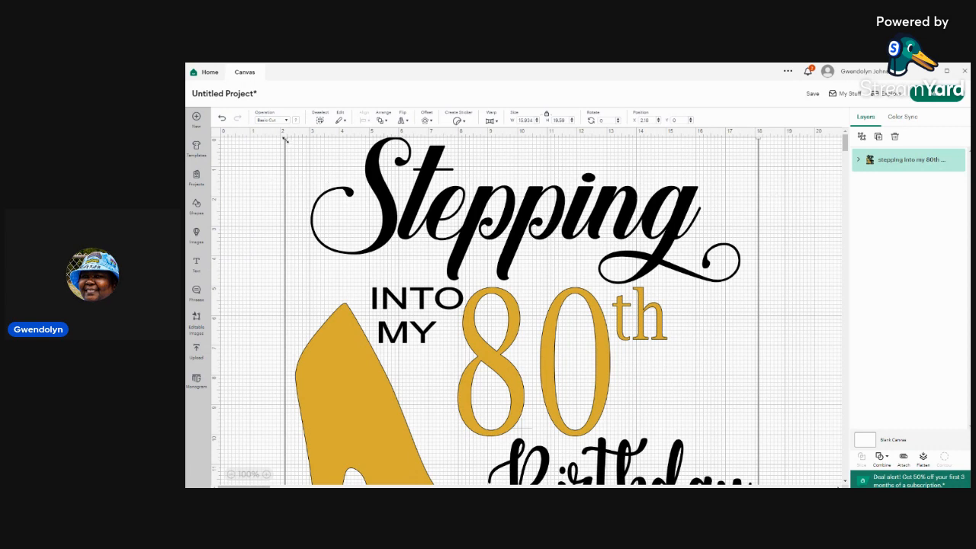
left_click_drag(287, 148, 354, 237)
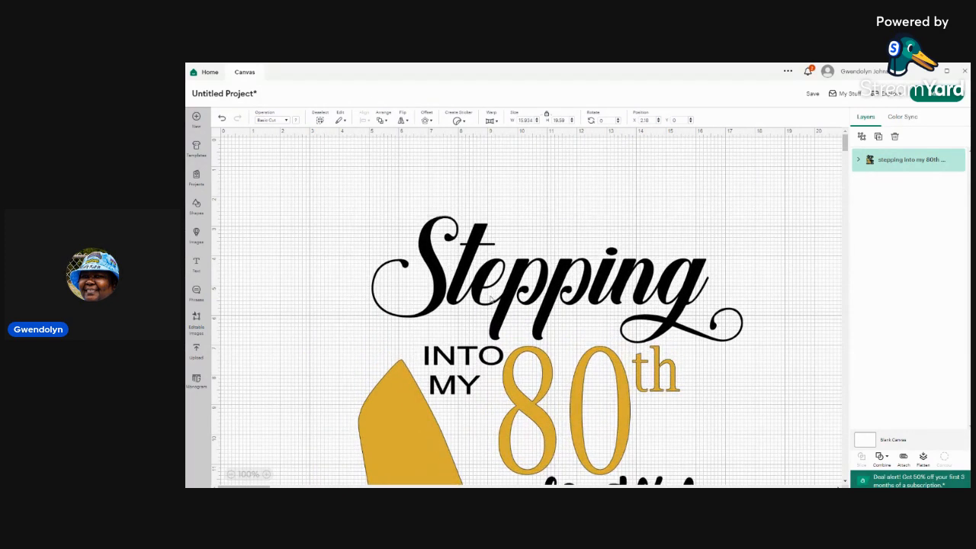
left_click_drag(489, 295, 494, 255)
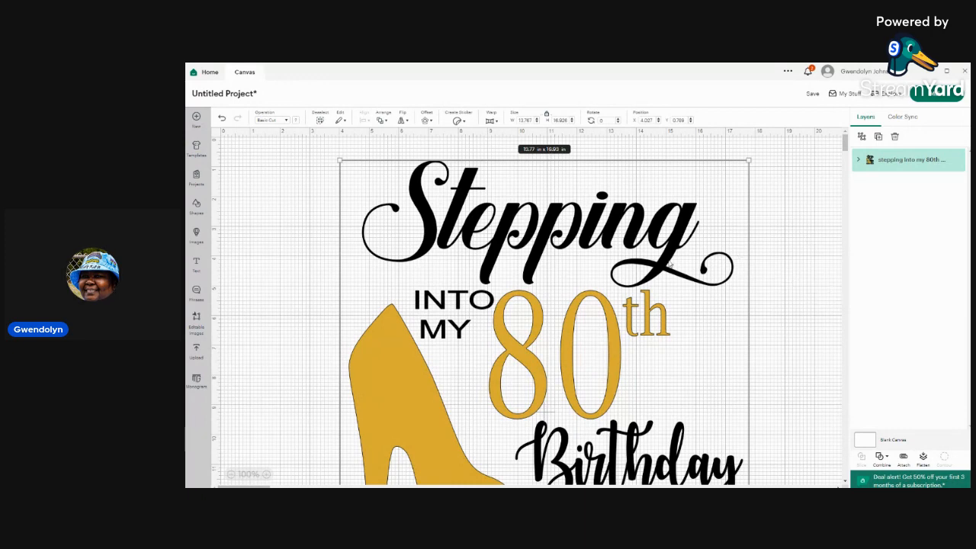
scroll(671, 263, "down", 2)
scroll(666, 248, "down", 1)
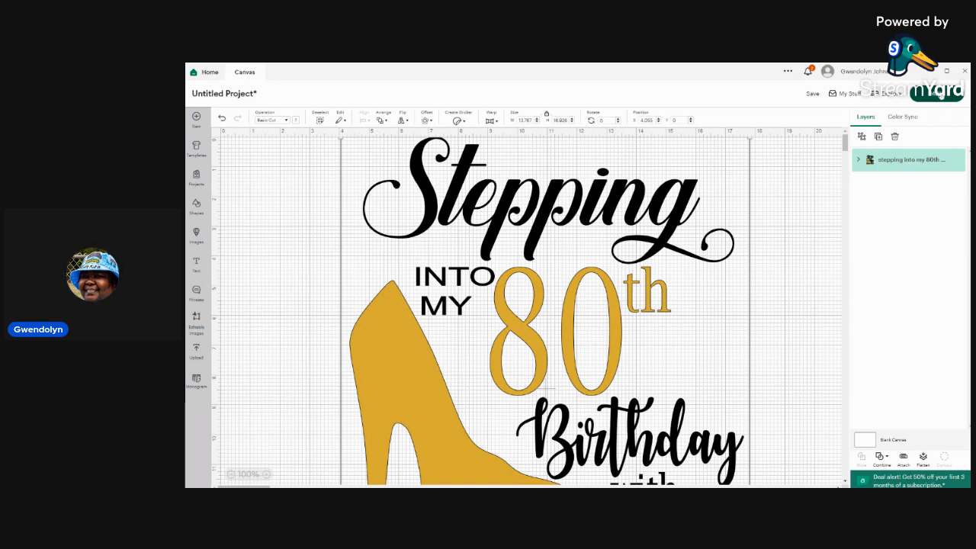
Proceed to mat preparation without saving the project, and examine the cut layout on the black mat
left_click(941, 95)
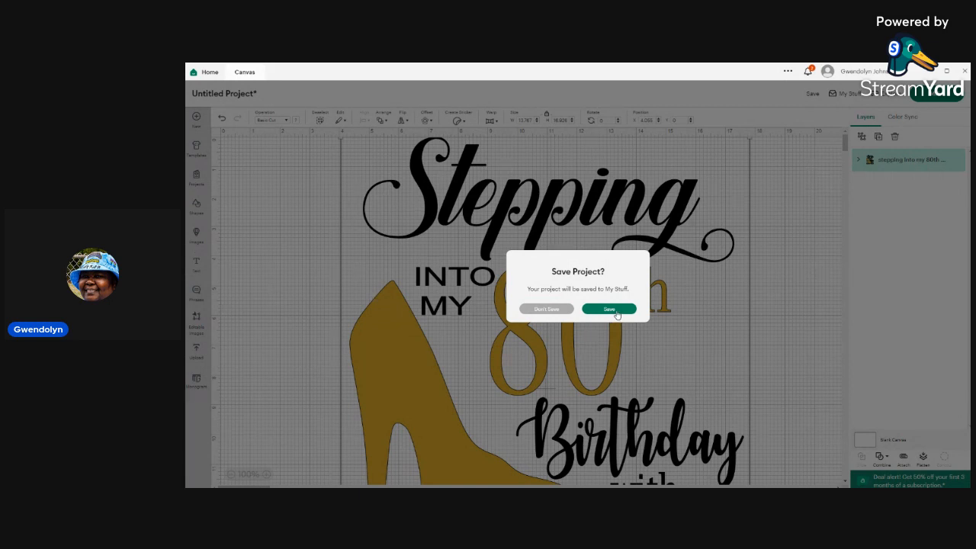
left_click(546, 309)
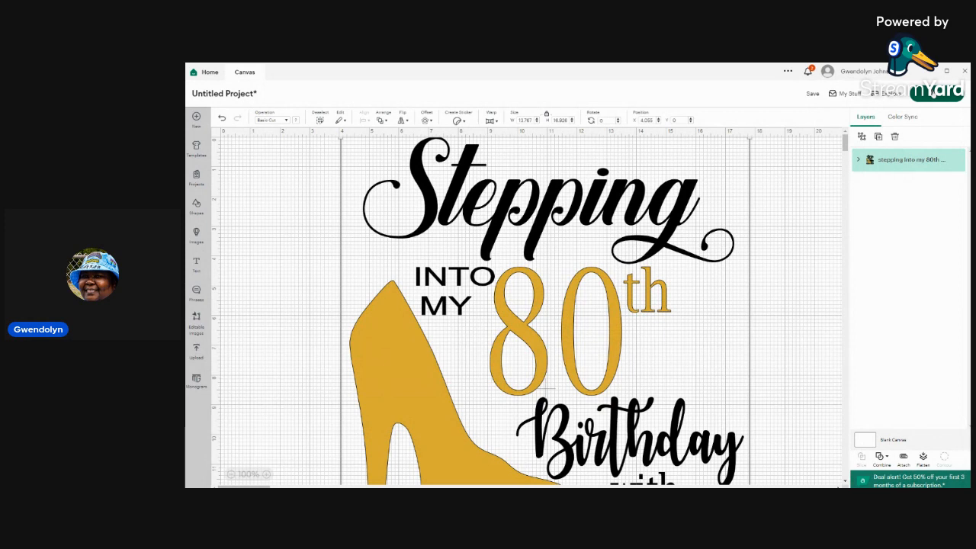
left_click(932, 92)
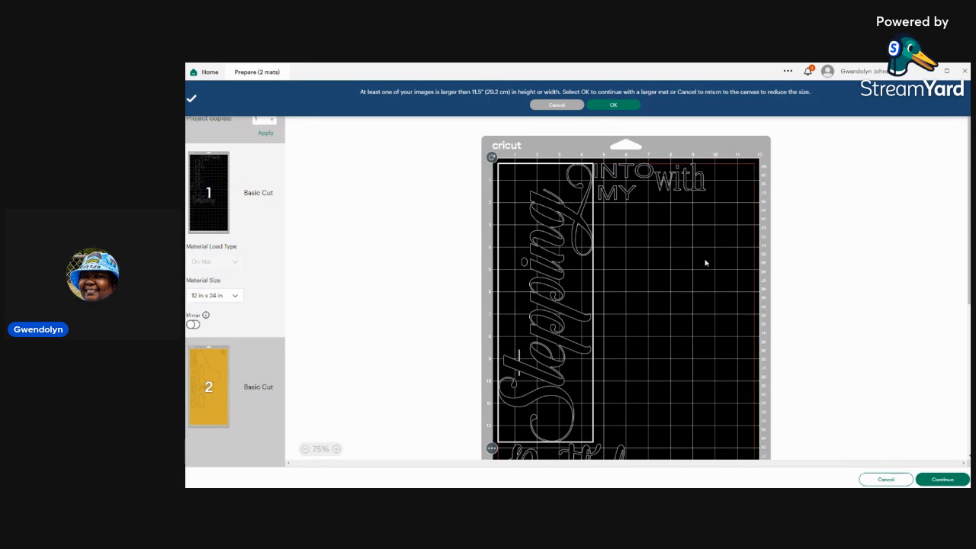
scroll(705, 264, "down", 3)
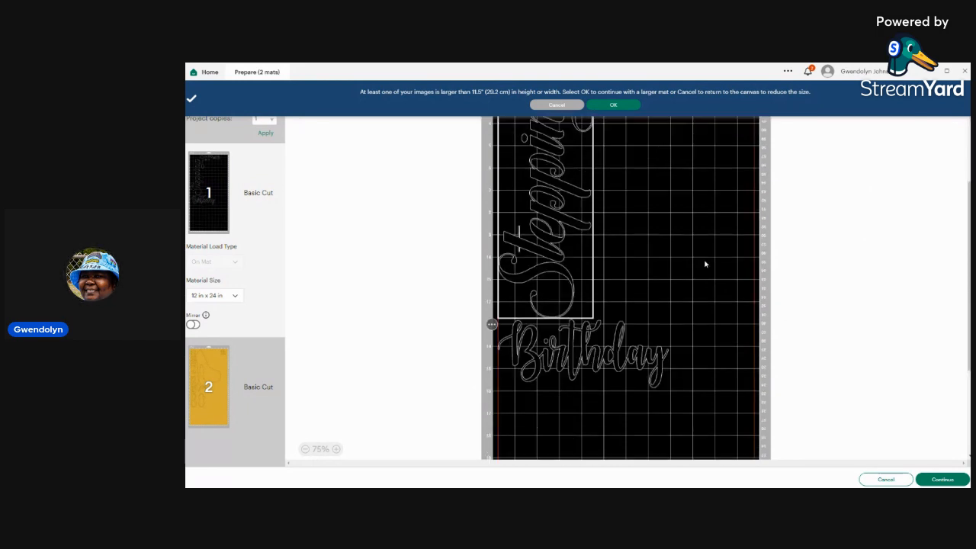
scroll(705, 263, "up", 3)
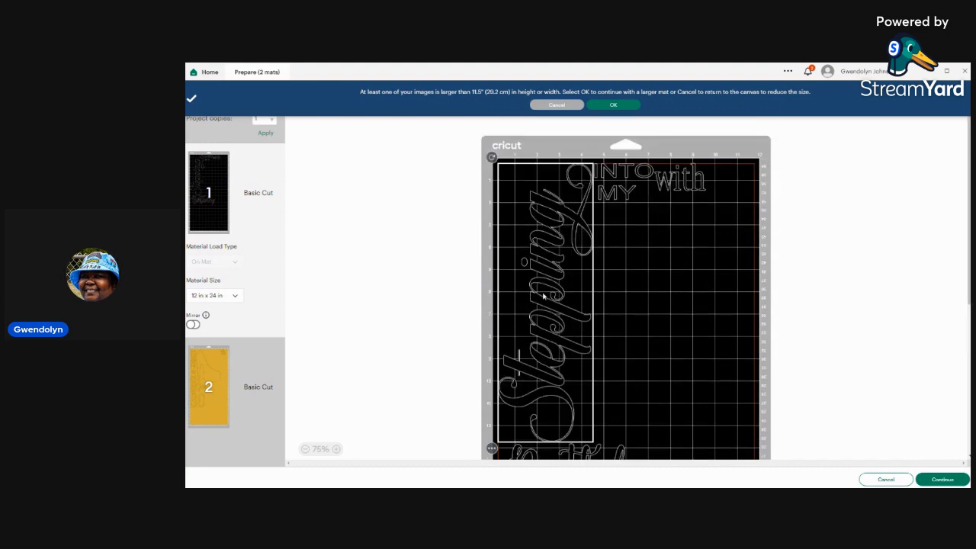
Examine the full length of the gold mat to check how the shoe and gold lettering are laid out
left_click(211, 391)
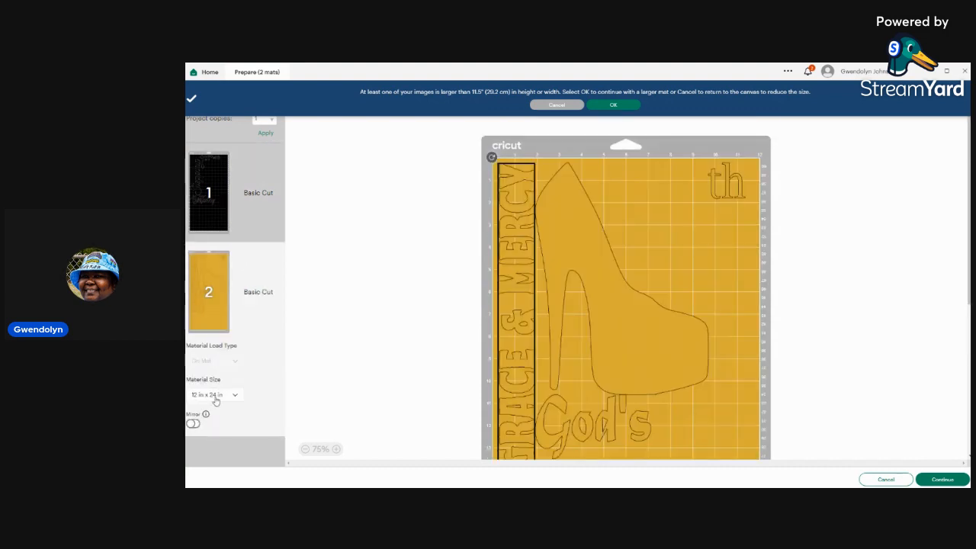
scroll(712, 258, "down", 3)
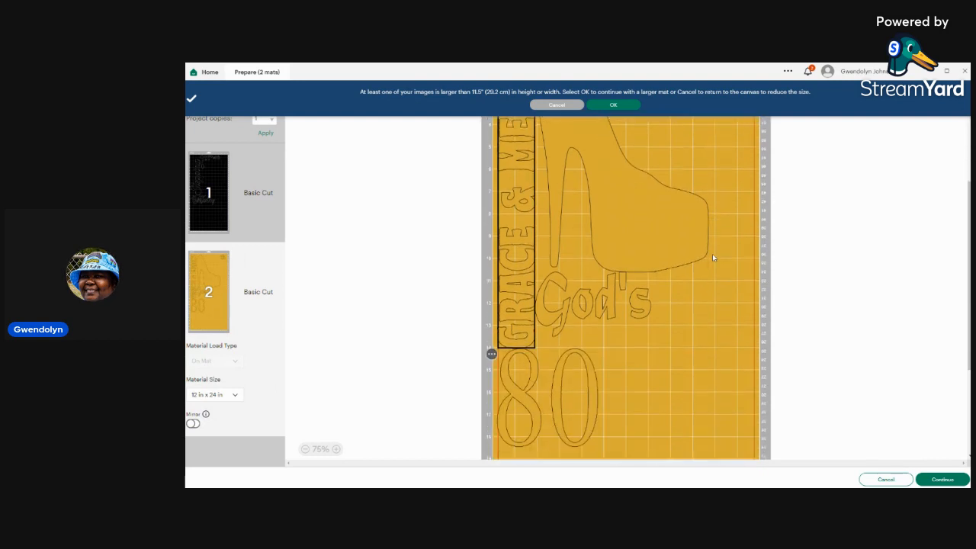
scroll(713, 257, "down", 3)
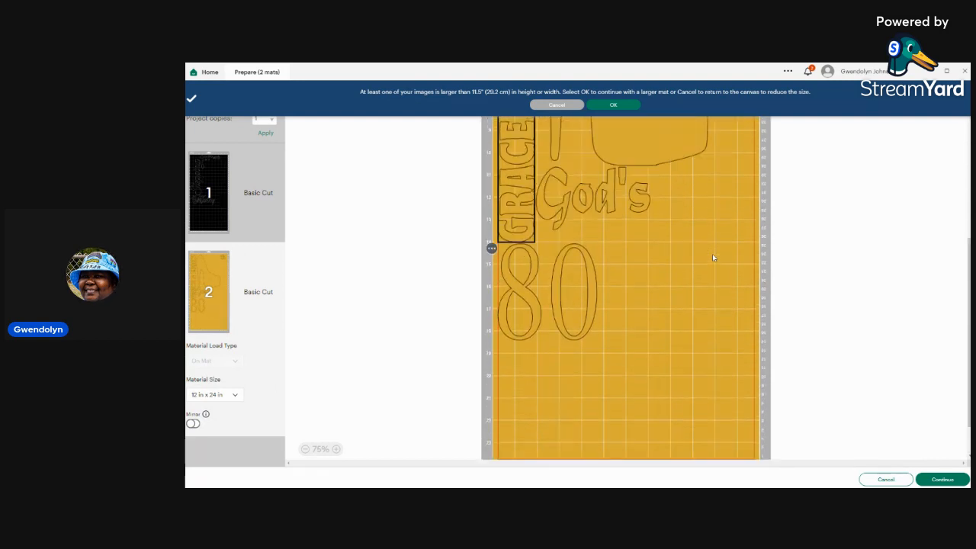
scroll(713, 257, "up", 2)
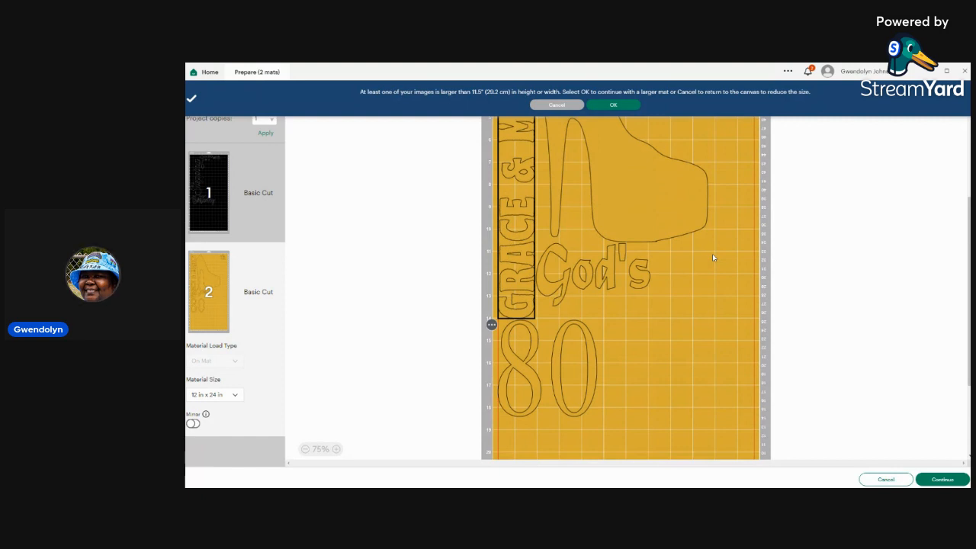
scroll(713, 258, "up", 4)
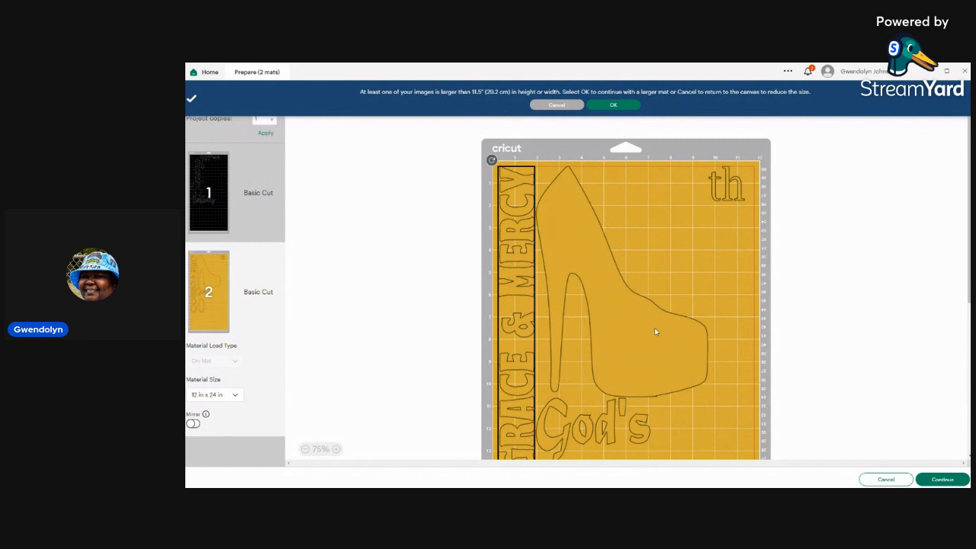
Accept continuing with a larger mat, and cancel the mat preparation to return to the canvas
left_click(943, 484)
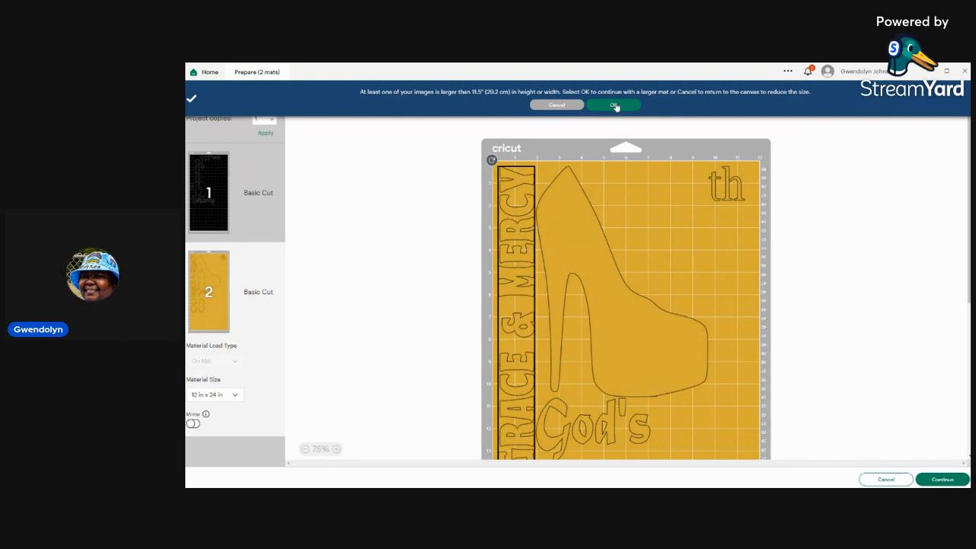
left_click(615, 106)
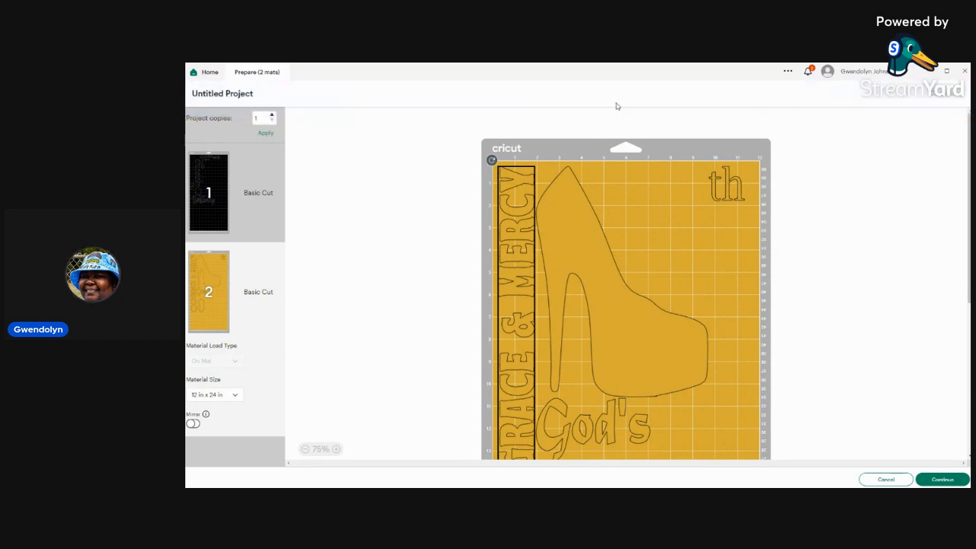
left_click(887, 479)
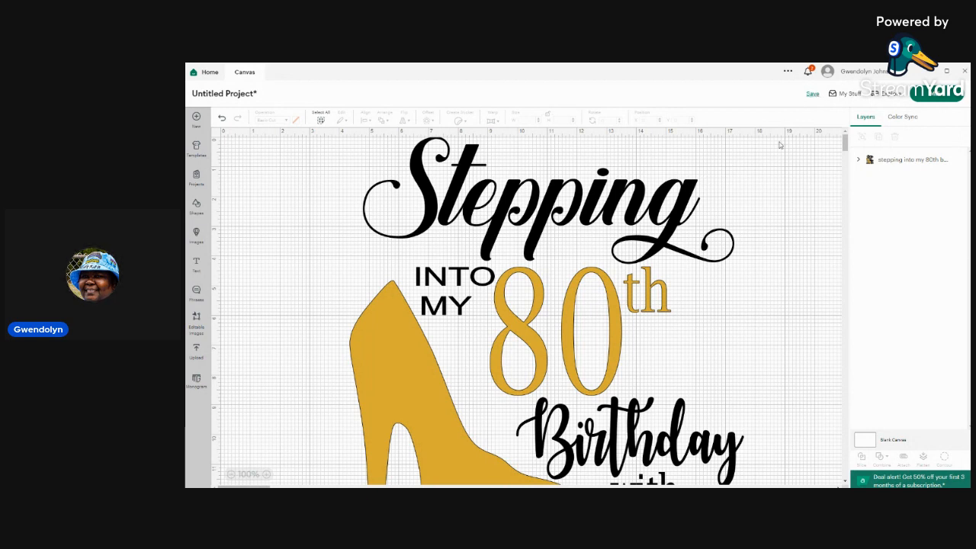
Apply the Classic t-shirts template to the canvas and place the design on the chest of the front shirt
left_click(196, 146)
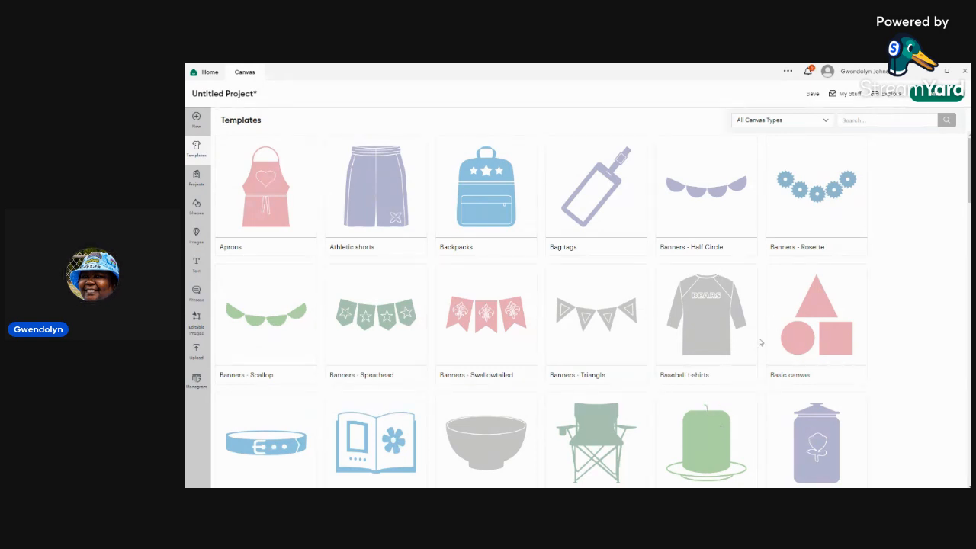
scroll(748, 374, "down", 2)
scroll(748, 374, "down", 2)
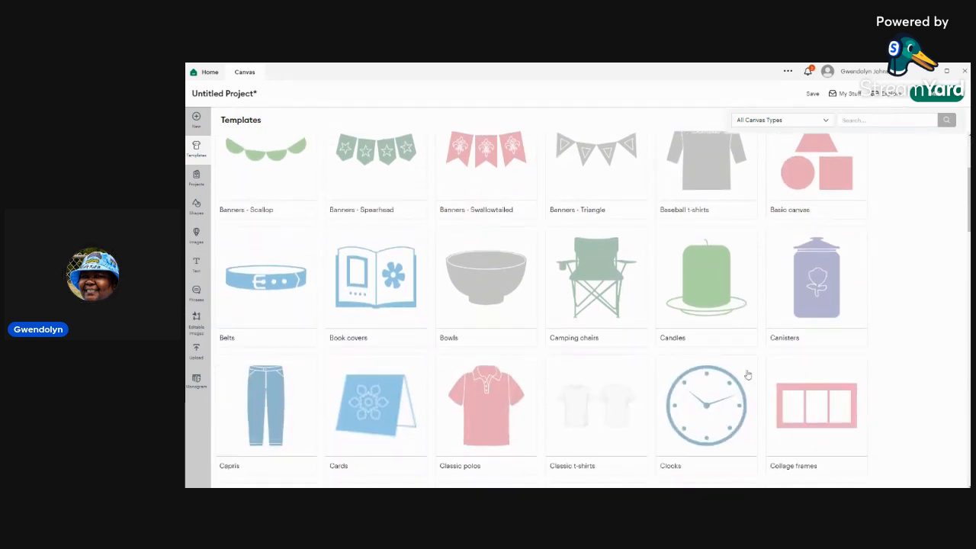
scroll(599, 361, "down", 2)
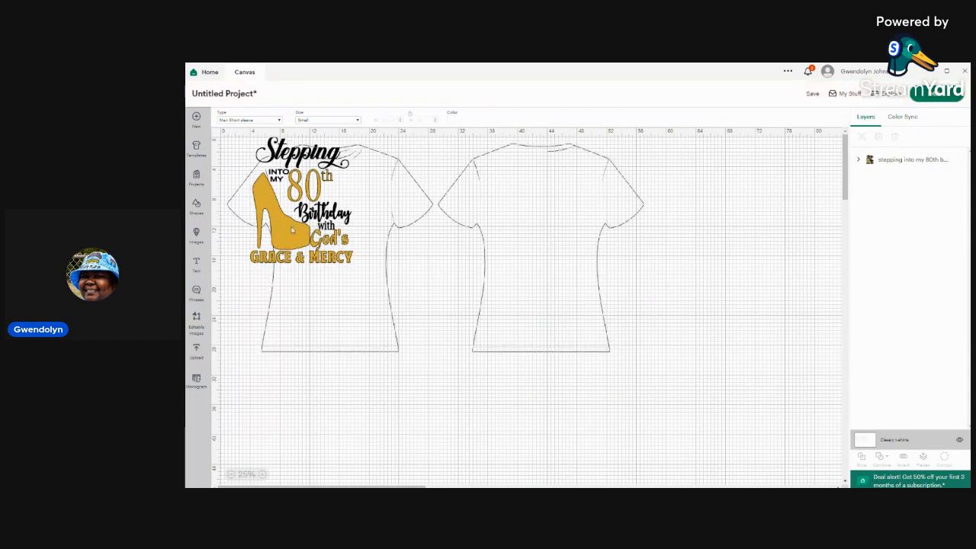
left_click_drag(291, 229, 320, 272)
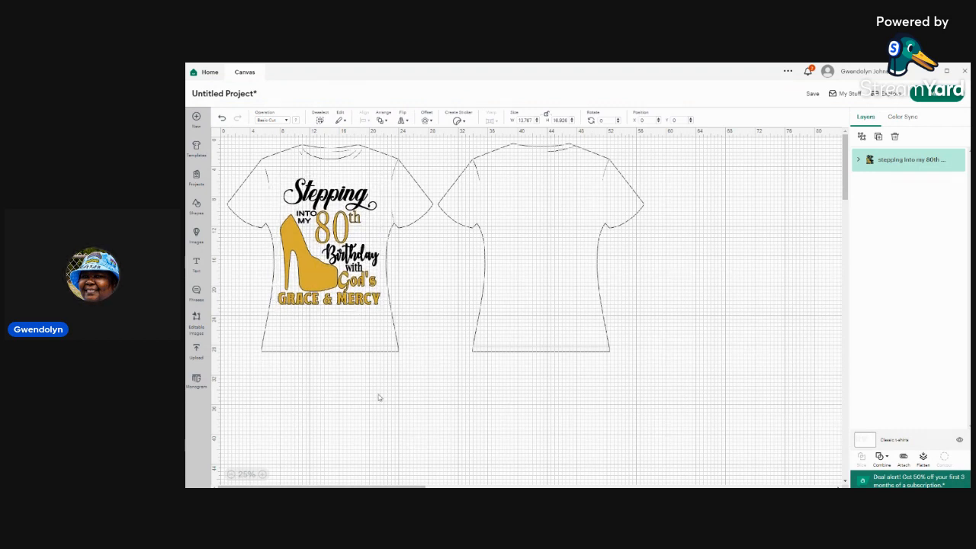
left_click(418, 369)
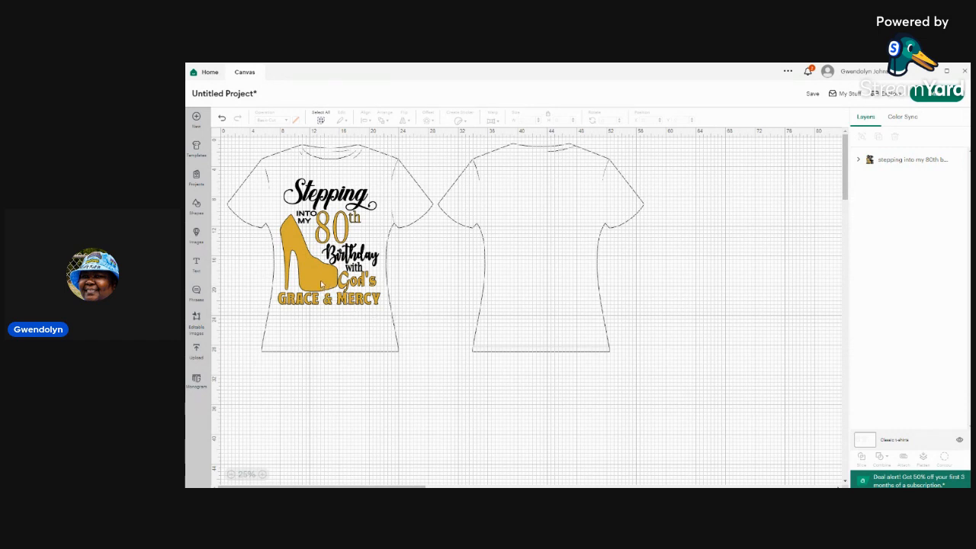
Resize the design to about 12.71 by 17.2 inches and adjust its position on the front shirt
left_click(321, 284)
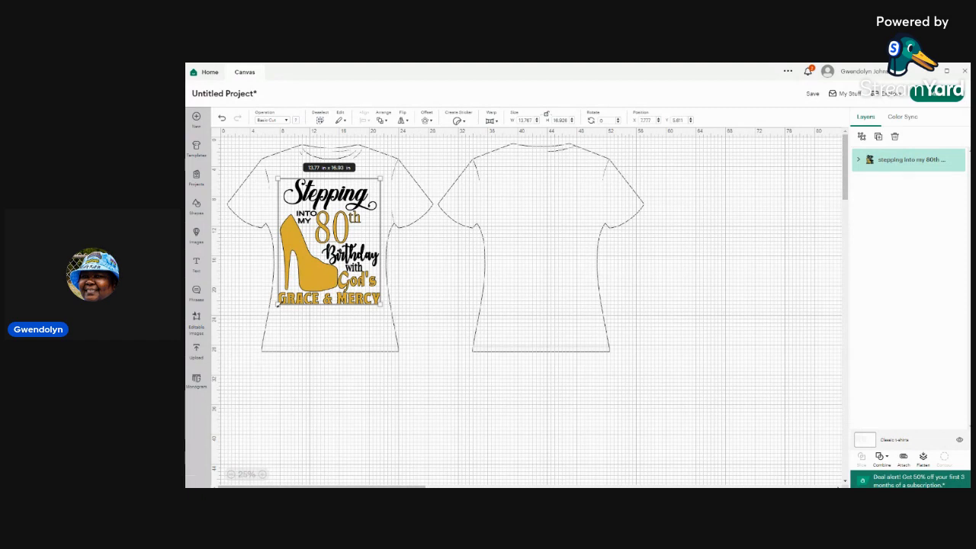
left_click_drag(278, 305, 287, 306)
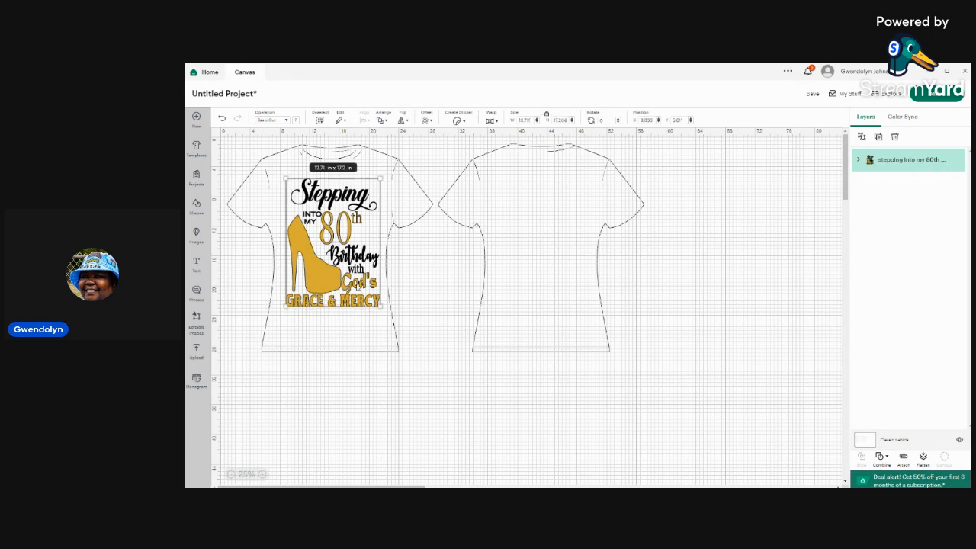
left_click_drag(358, 285, 357, 283)
left_click(438, 318)
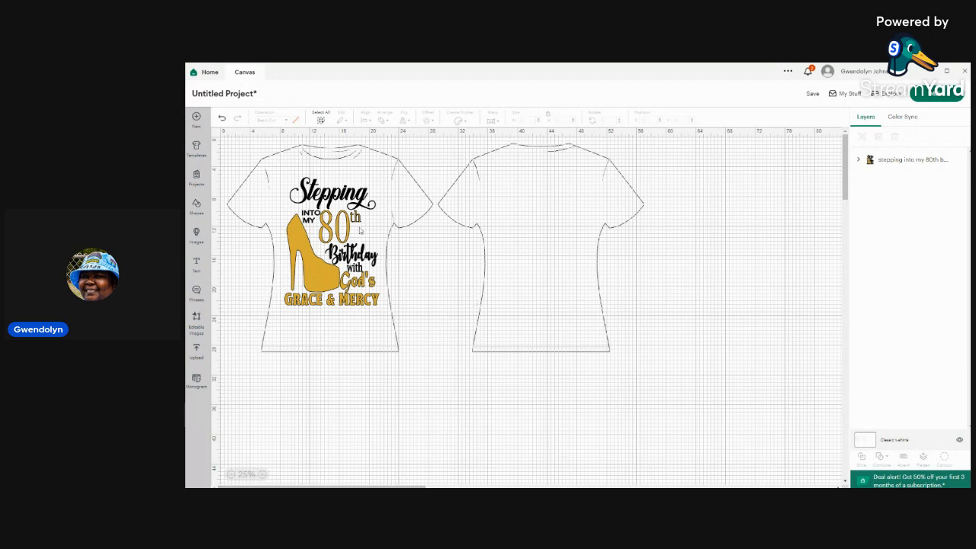
left_click_drag(320, 275, 321, 280)
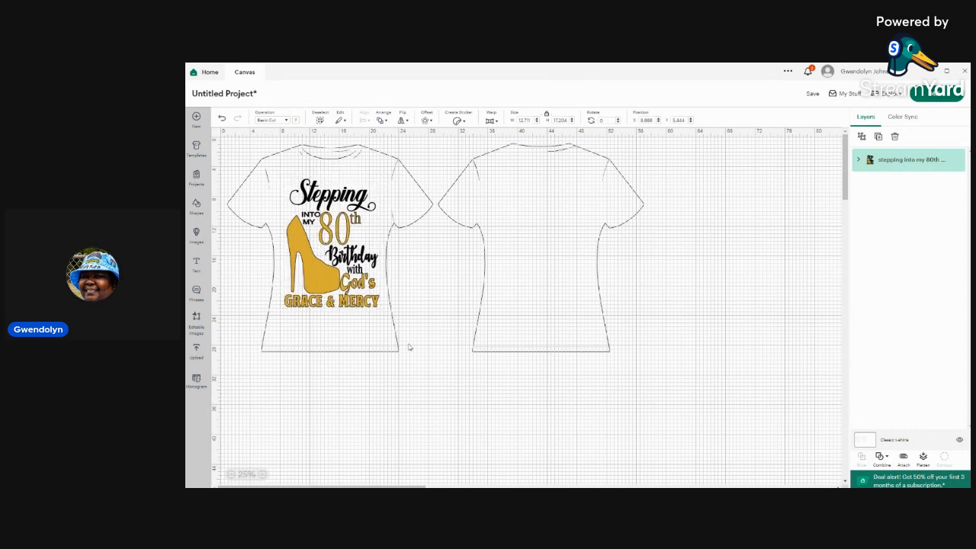
left_click(431, 382)
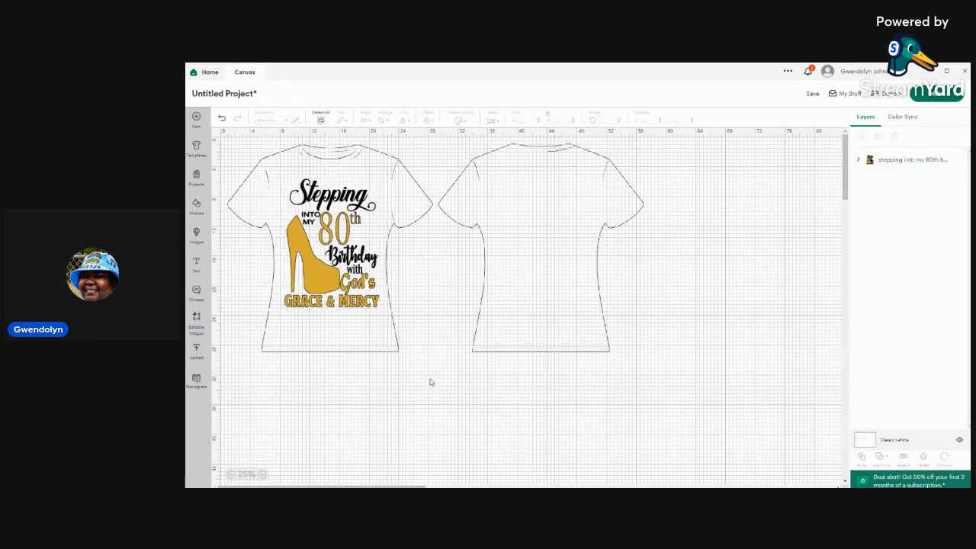